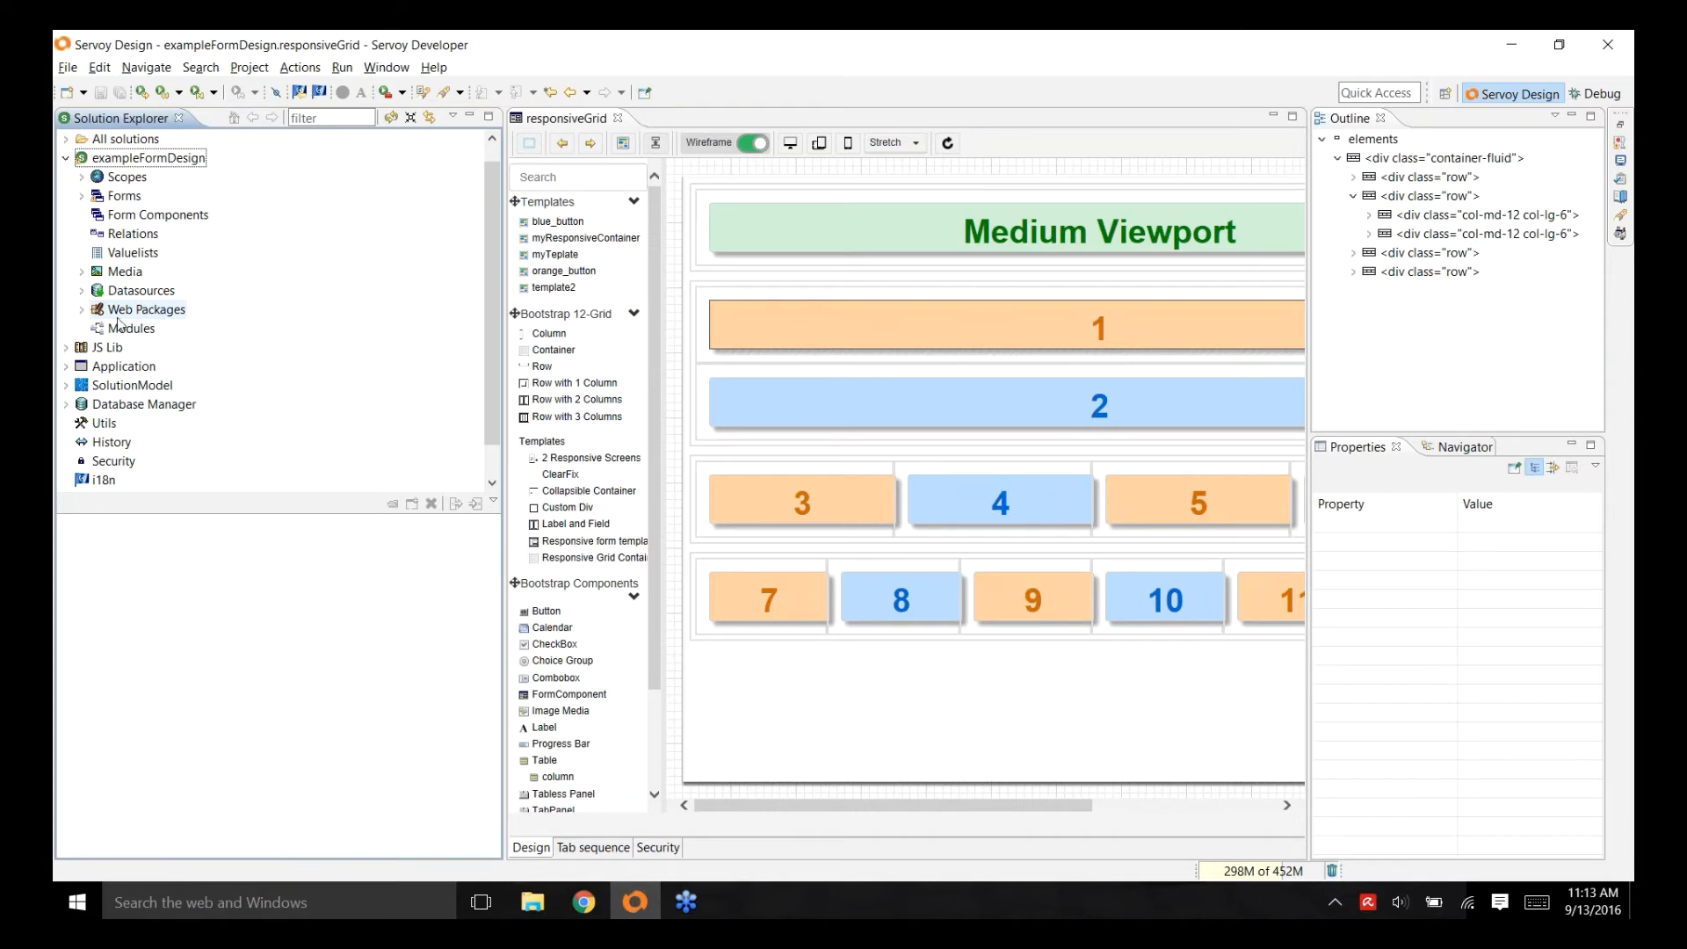
- Open the Web Package Manager for the exampleFormDesign solution's web packages and minimize the Solution Explorer
{"action": "left_click", "coordinate": [85, 314]}
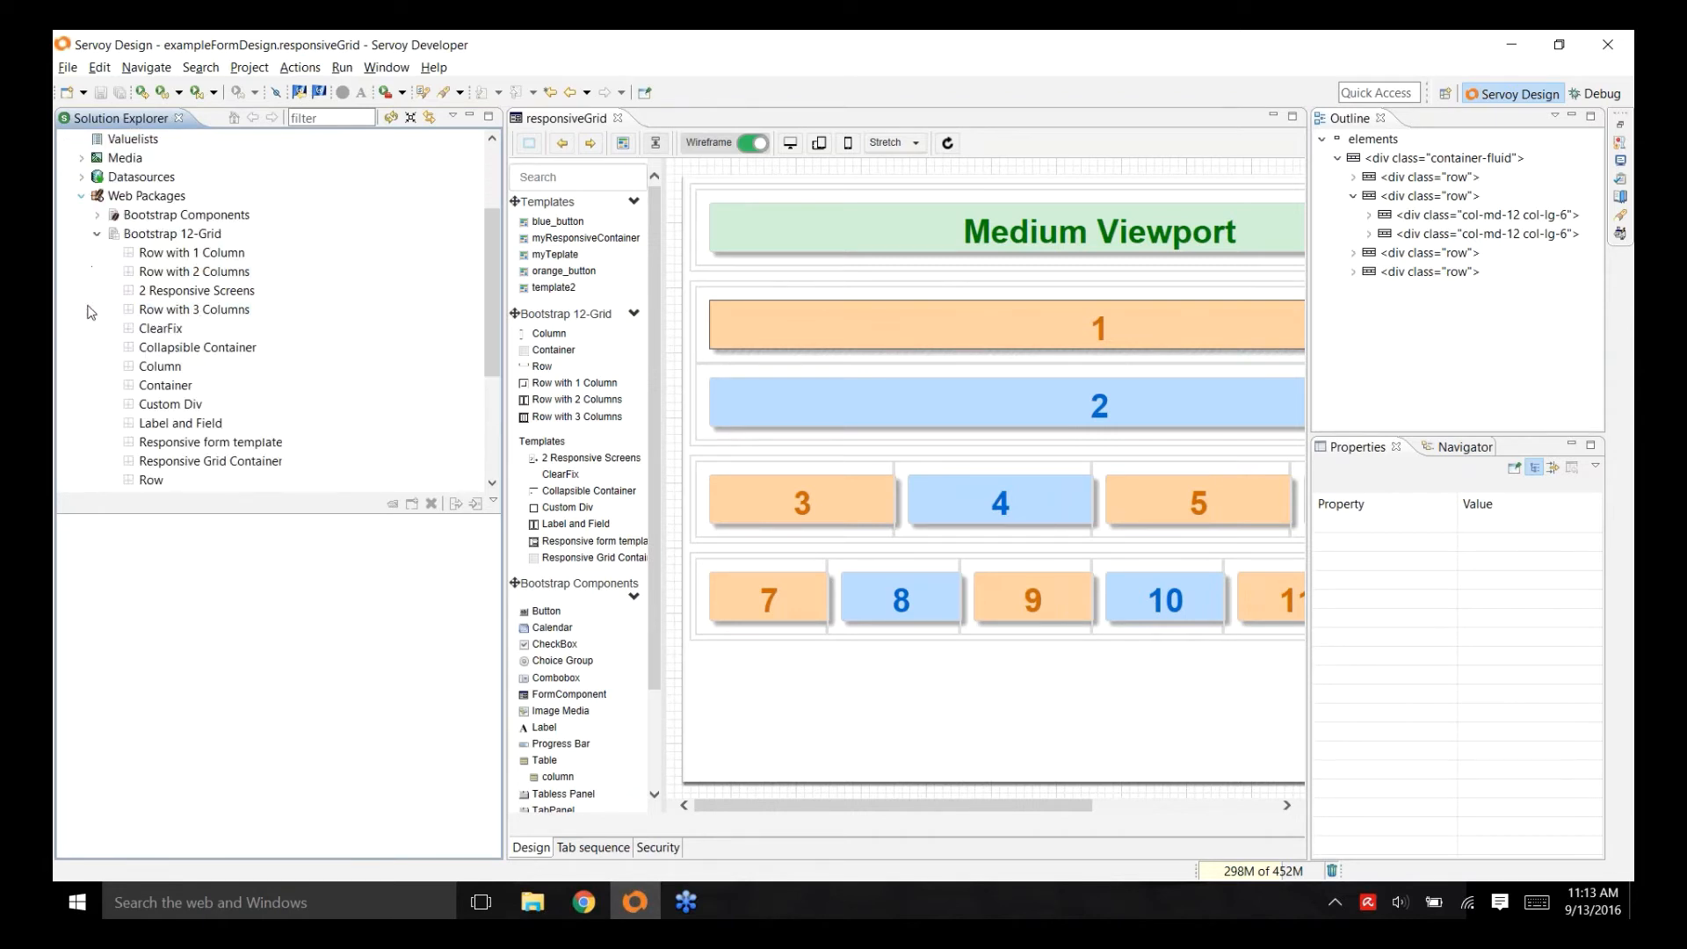
{"action": "left_click", "coordinate": [100, 234]}
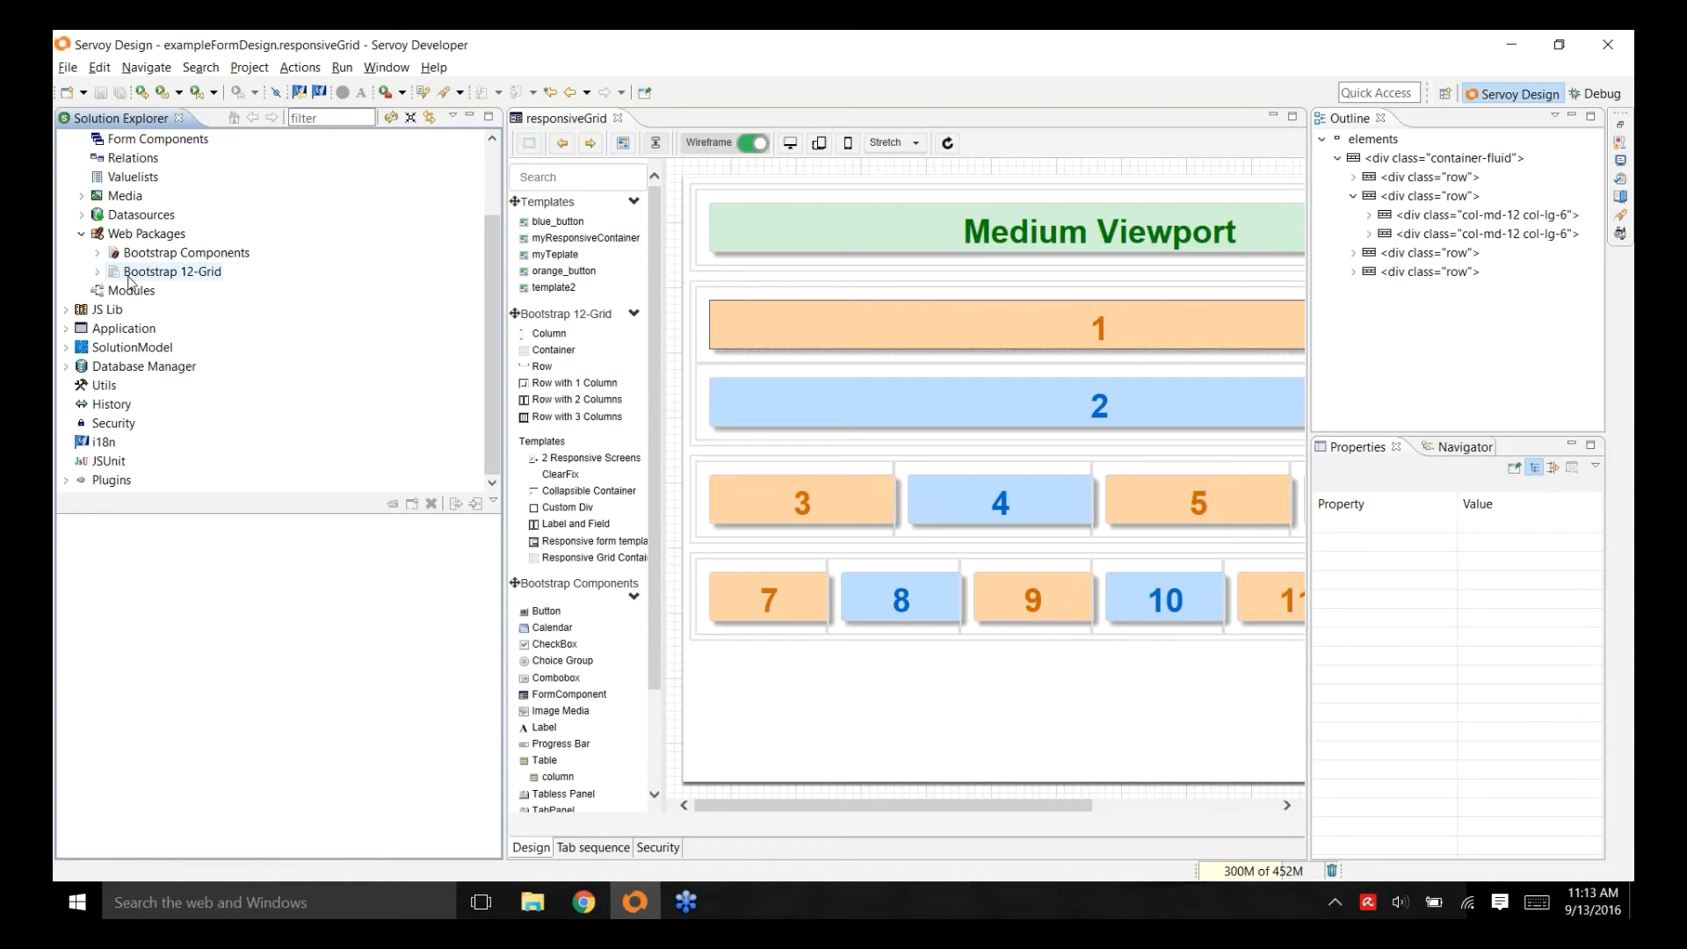
{"action": "right_click", "coordinate": [160, 235]}
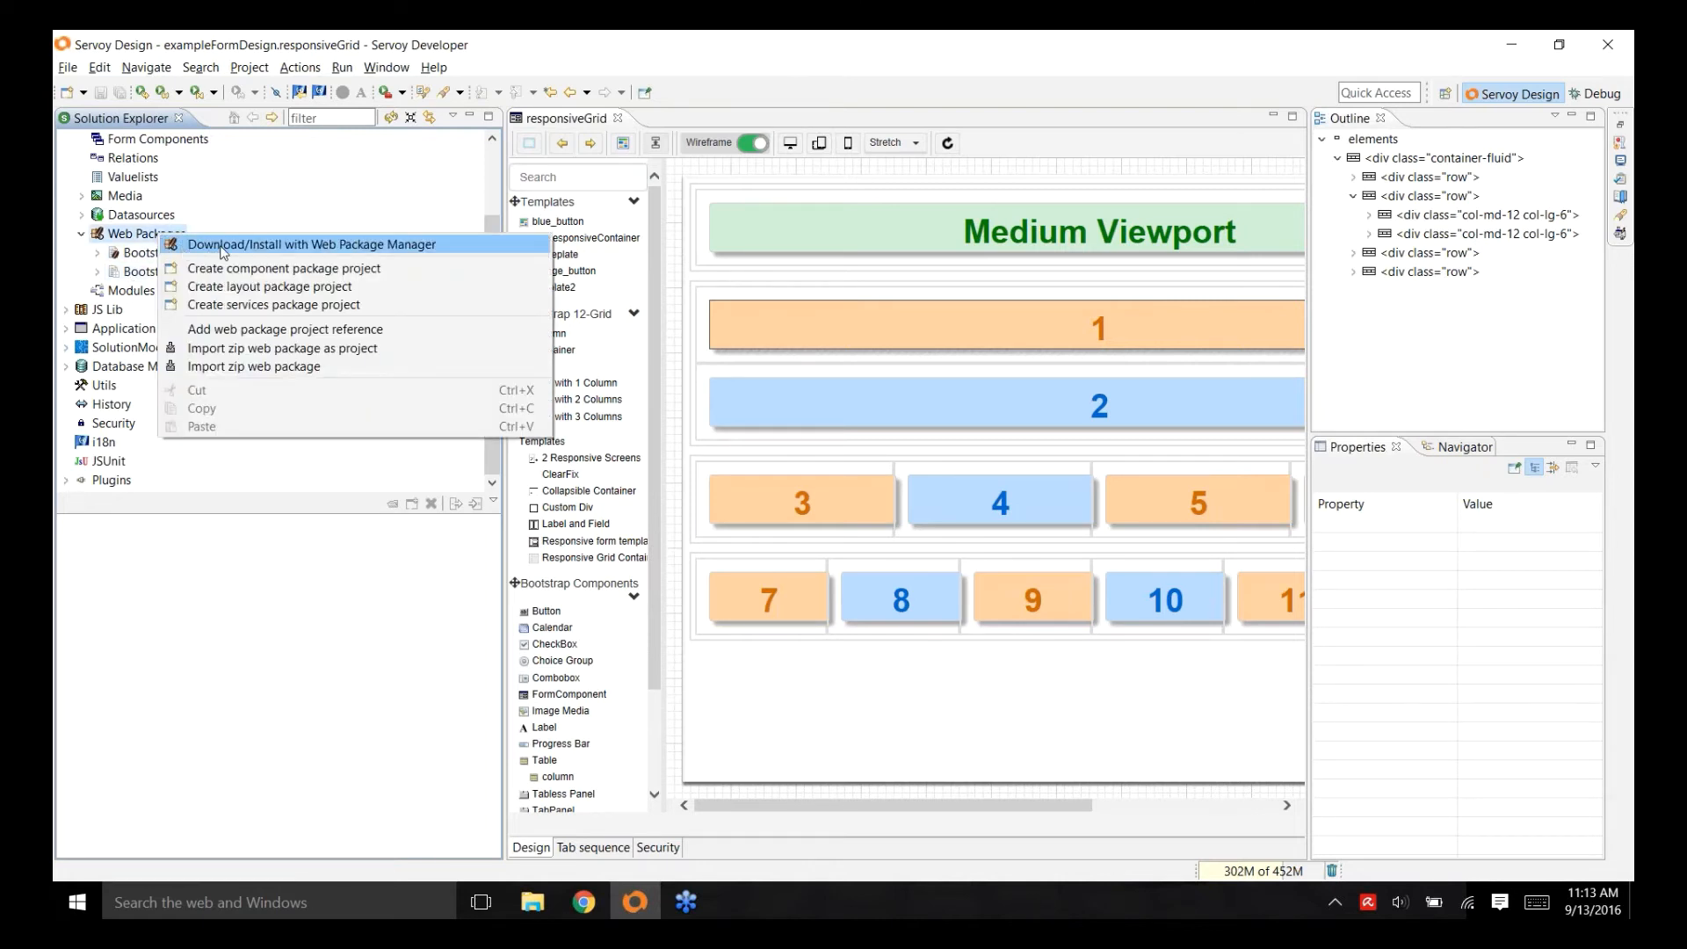
{"action": "left_click", "coordinate": [222, 253]}
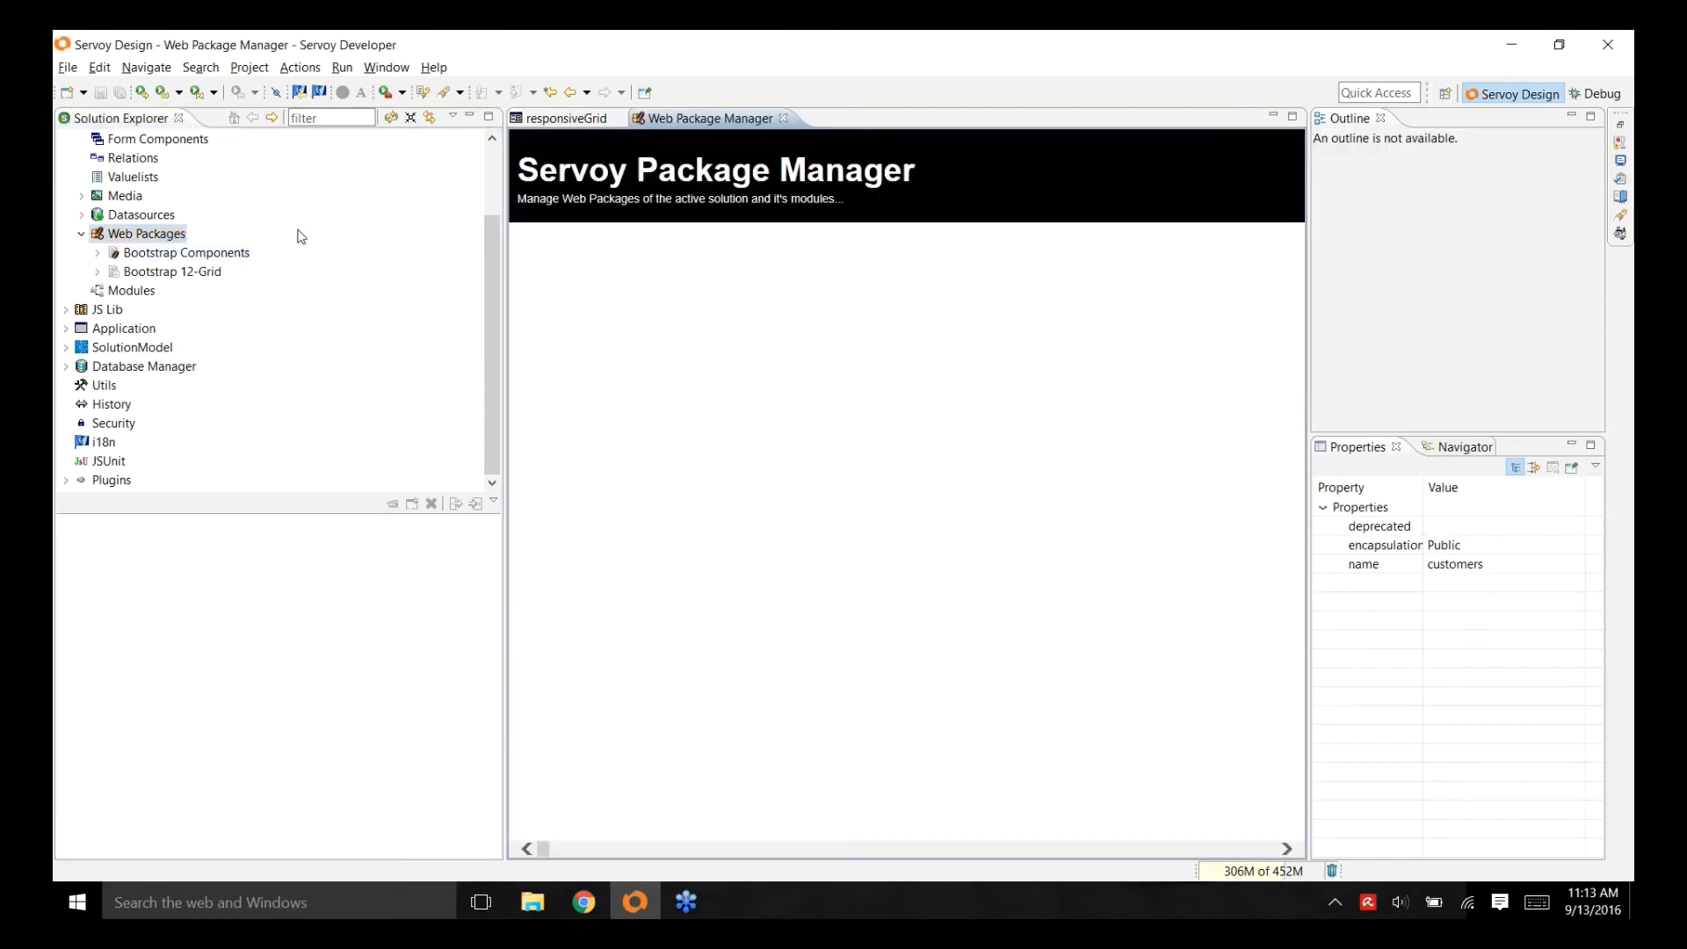
{"action": "left_click", "coordinate": [471, 118]}
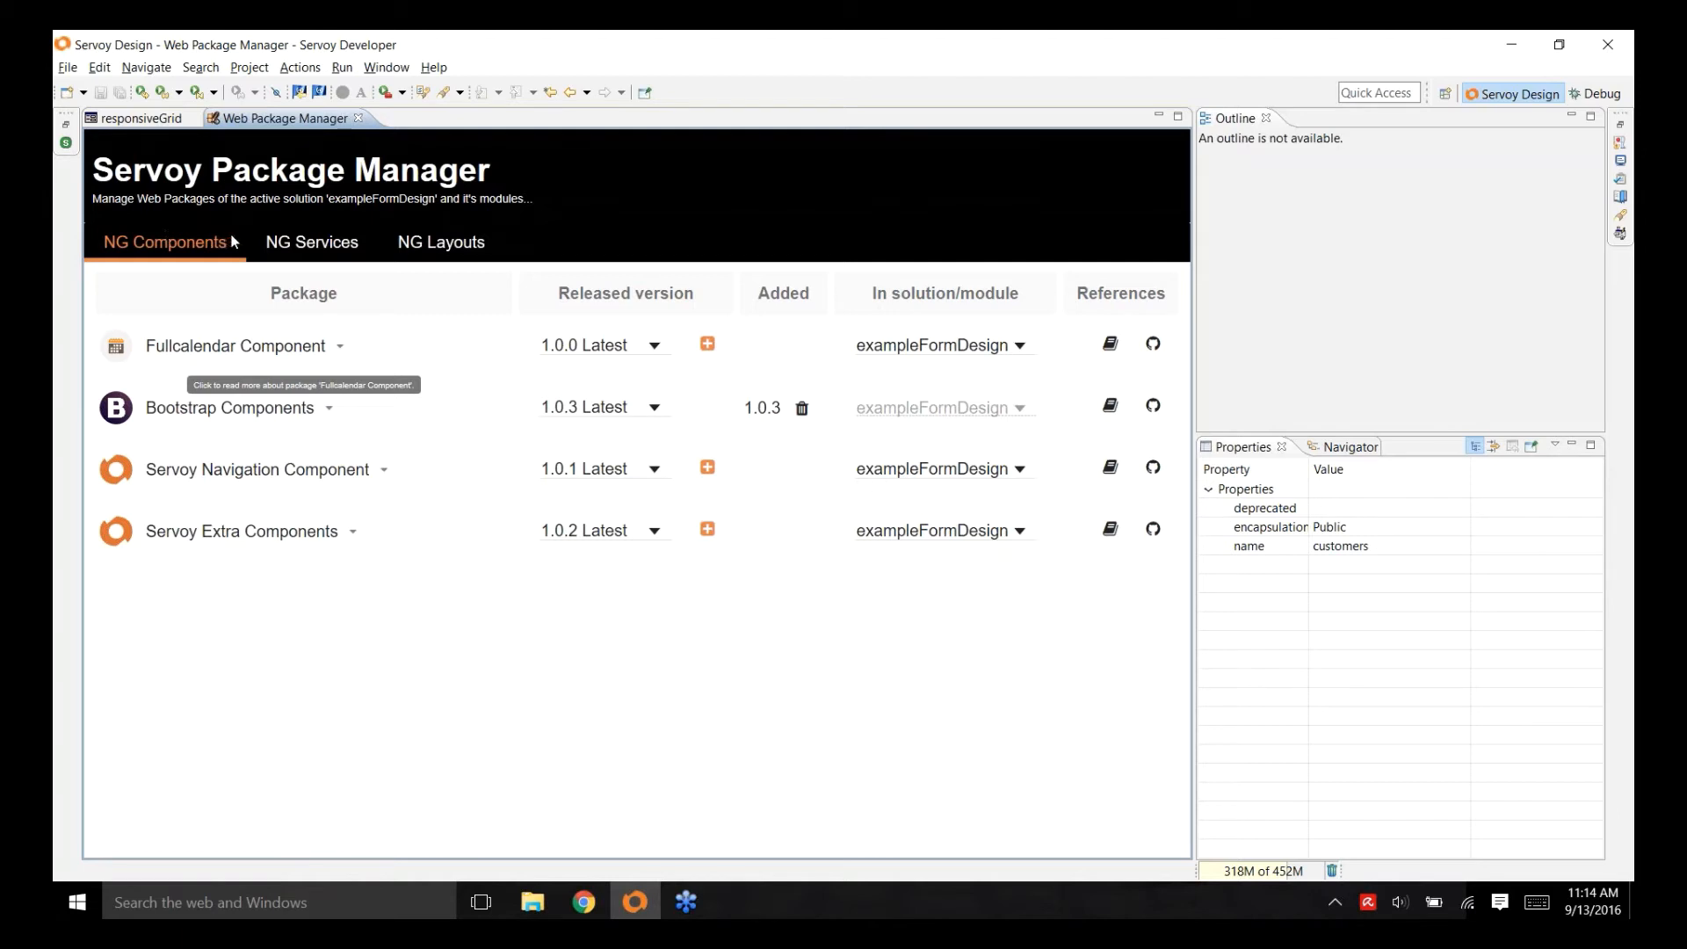
- Review the NG Services, NG Components and NG Layouts packages, read the Bootstrap 12grid layout description, and close the package manager
{"action": "left_click", "coordinate": [284, 250]}
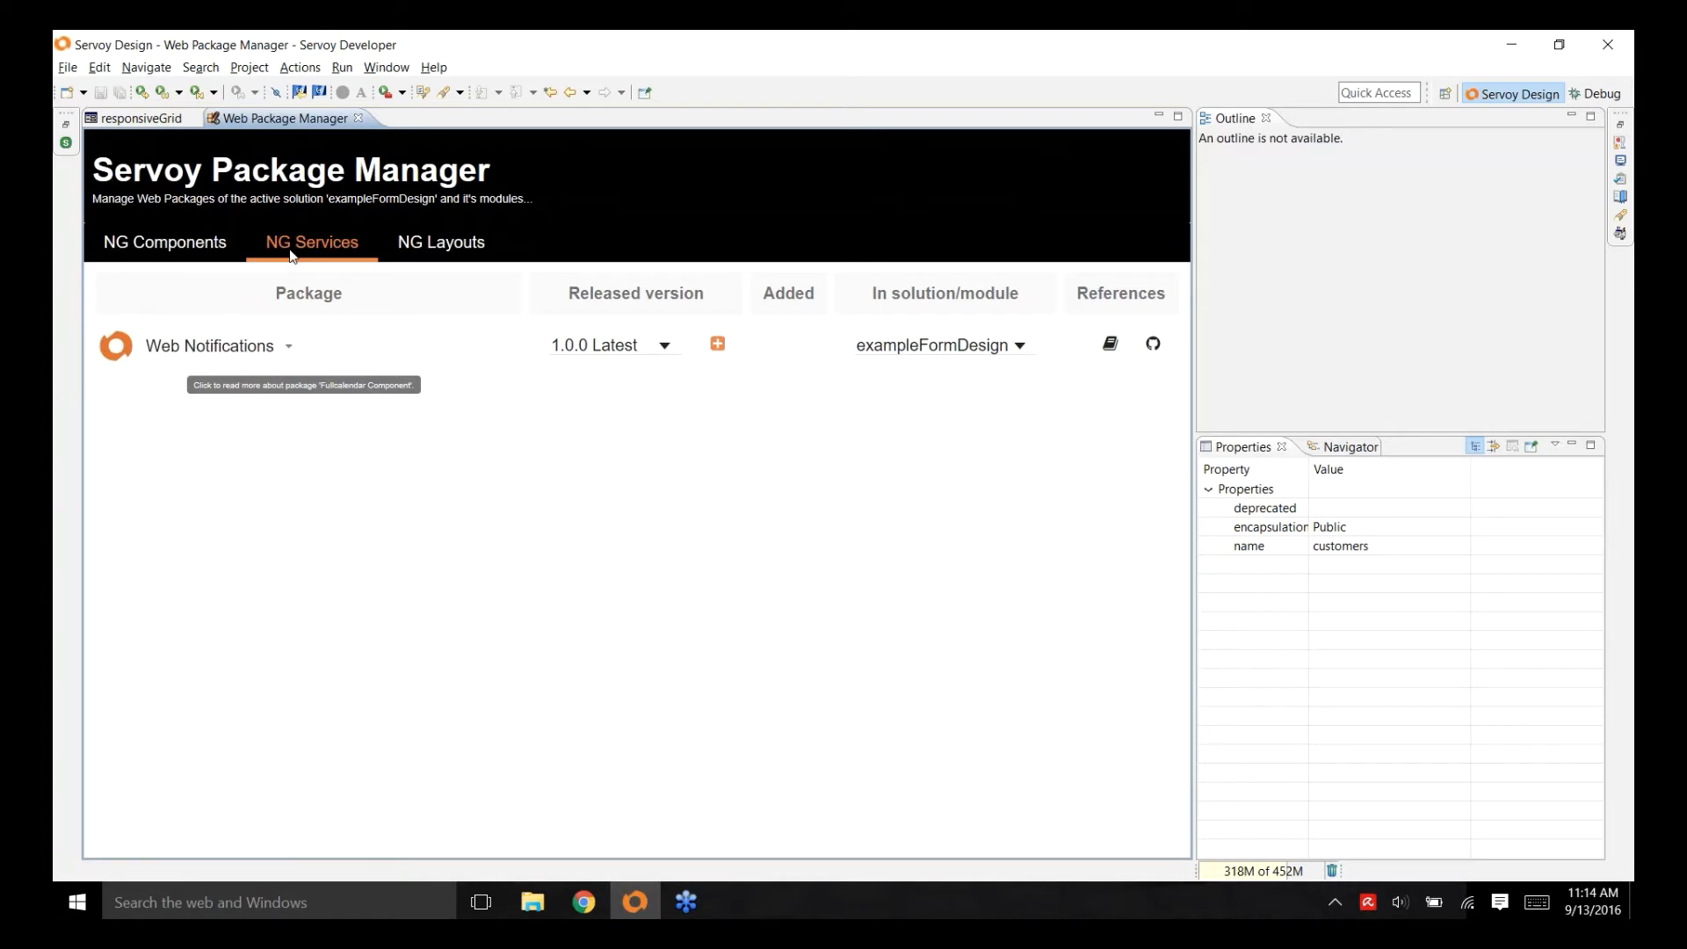
{"action": "left_click", "coordinate": [184, 250]}
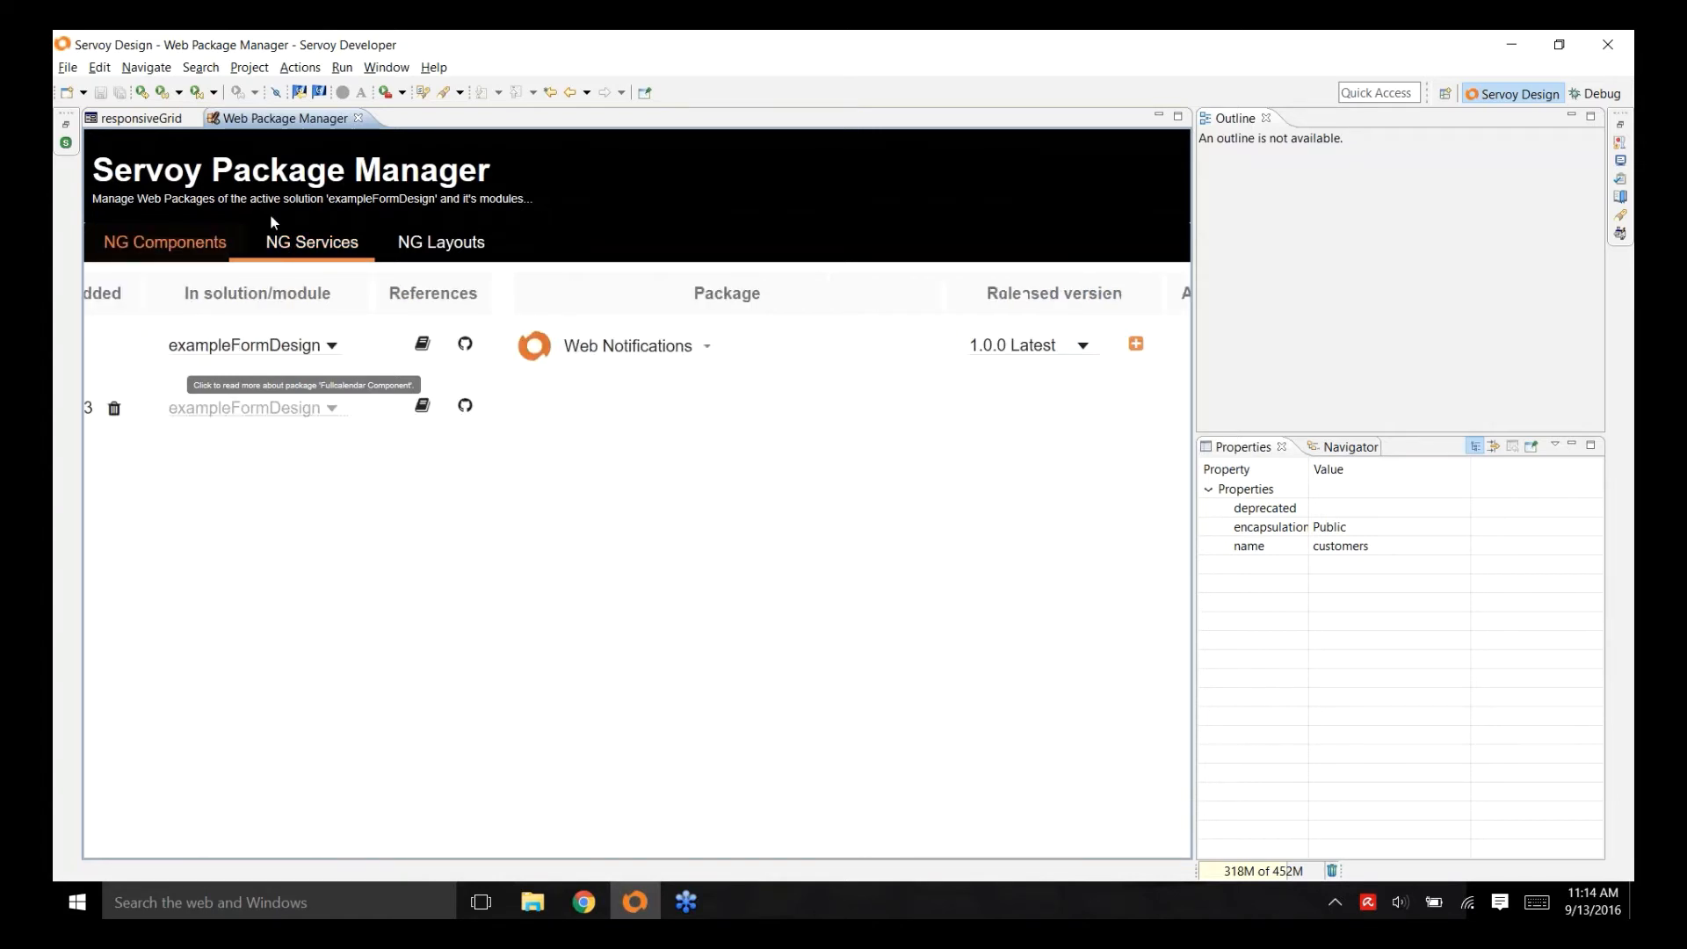
{"action": "left_click", "coordinate": [441, 242]}
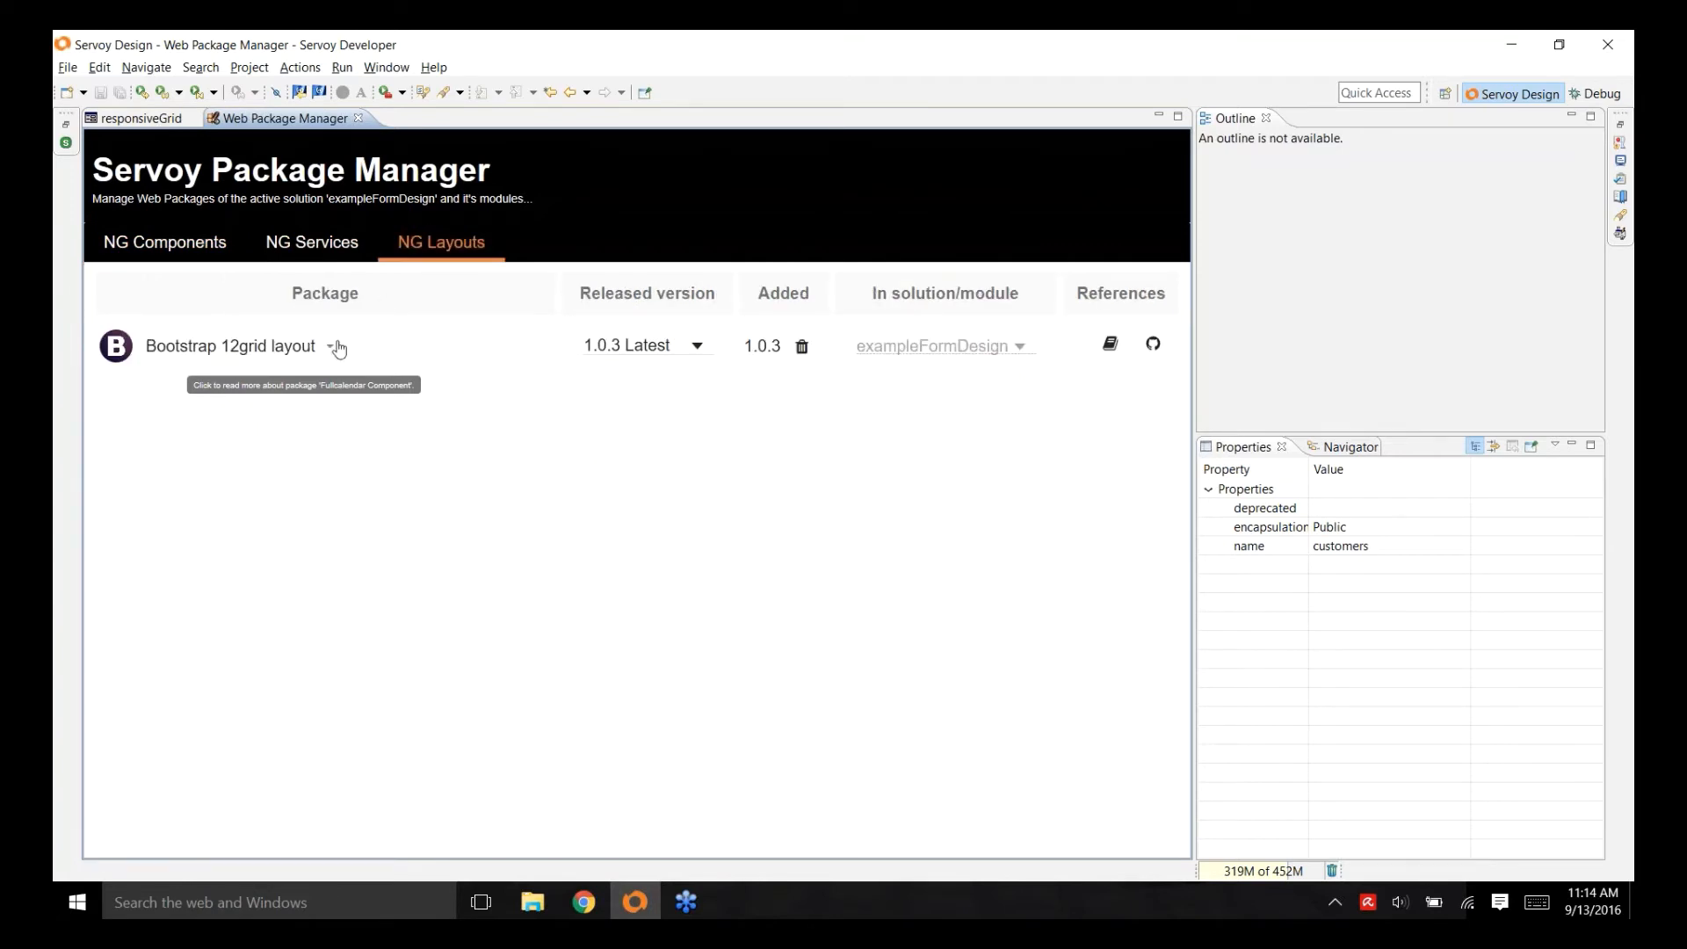
{"action": "left_click", "coordinate": [332, 349]}
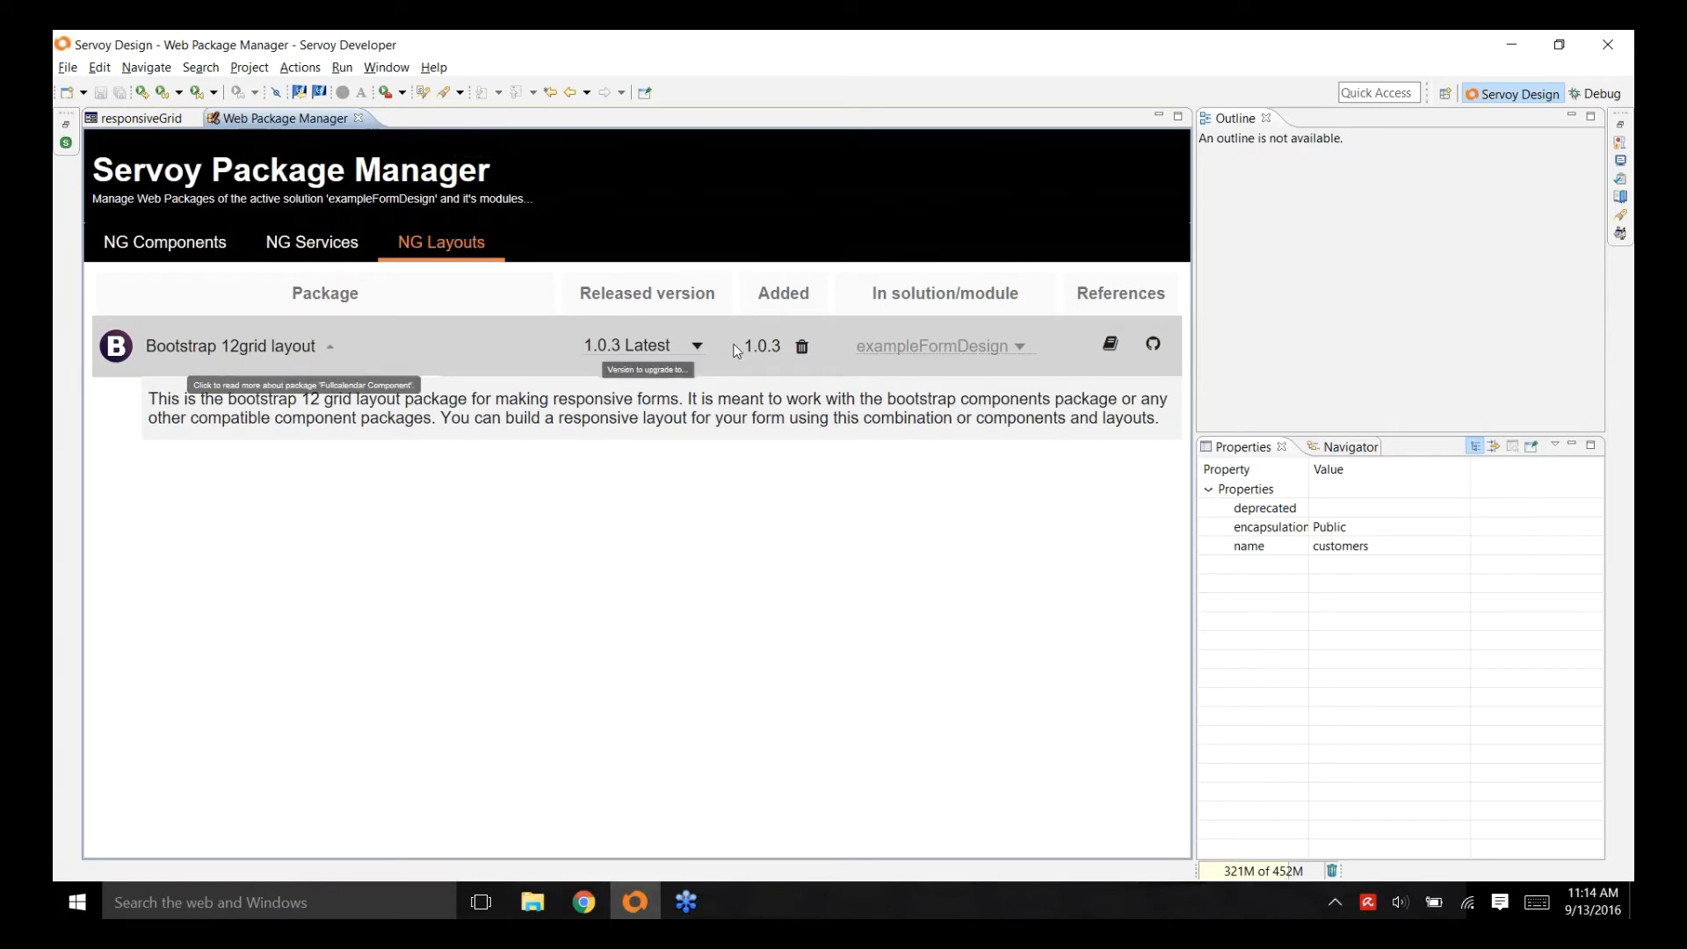
{"action": "left_click", "coordinate": [359, 118]}
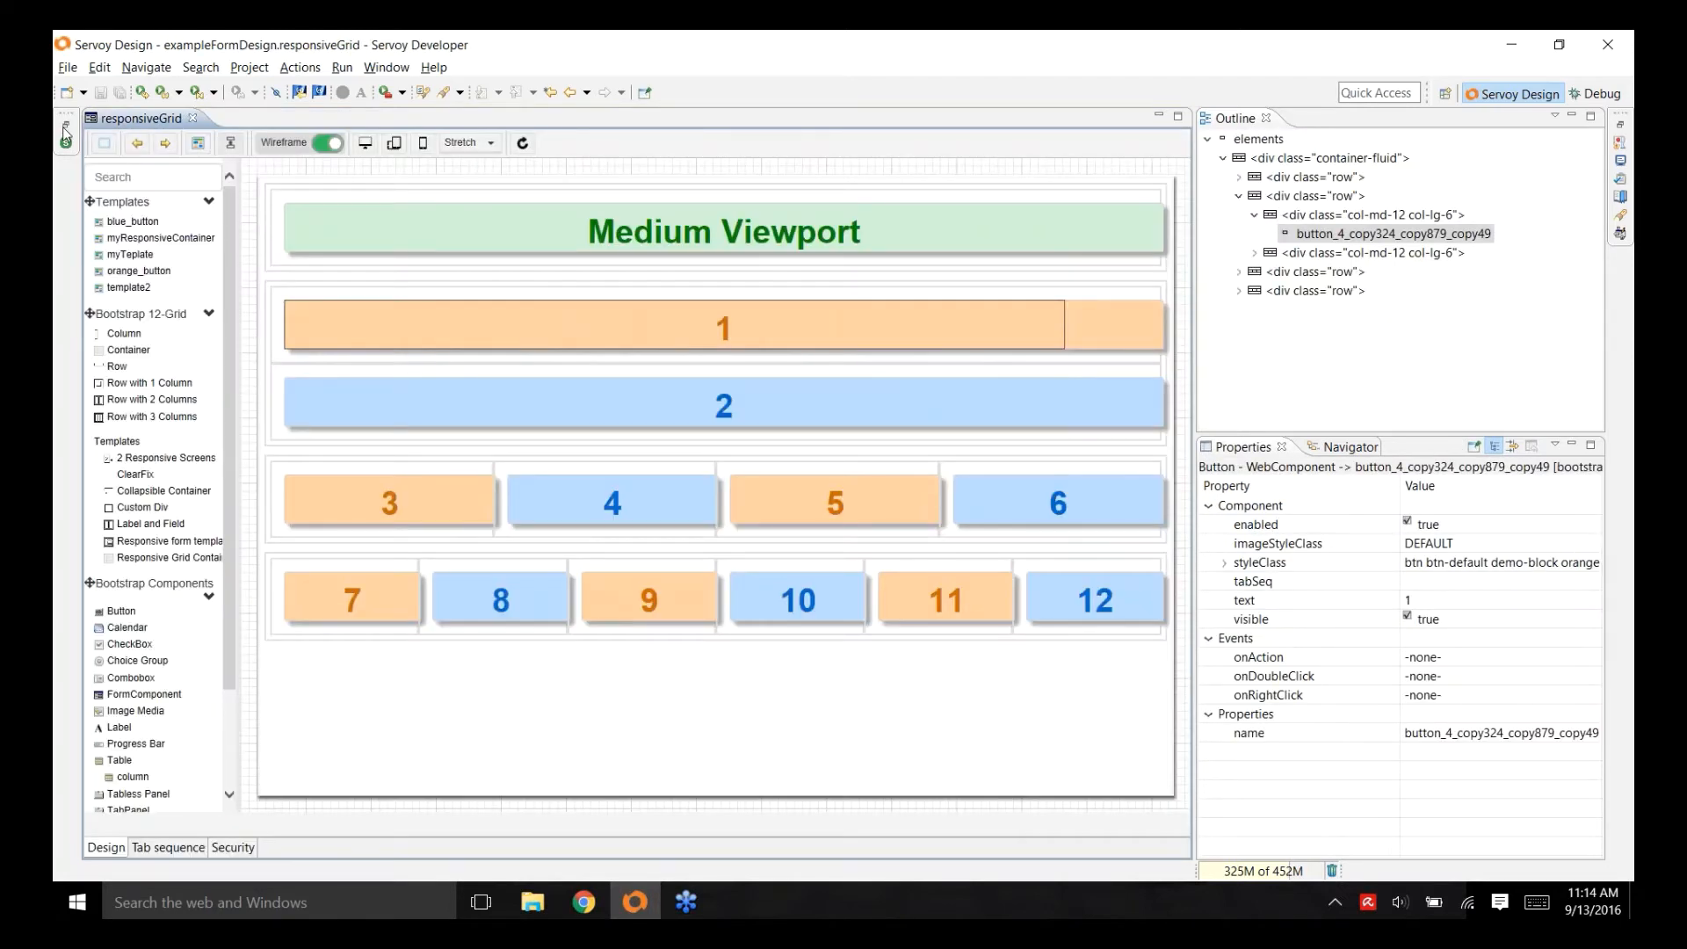
- Restore the Solution Explorer to compare its web packages with the palette's Bootstrap 12-Grid group, and minimize it again
{"action": "left_click", "coordinate": [65, 125]}
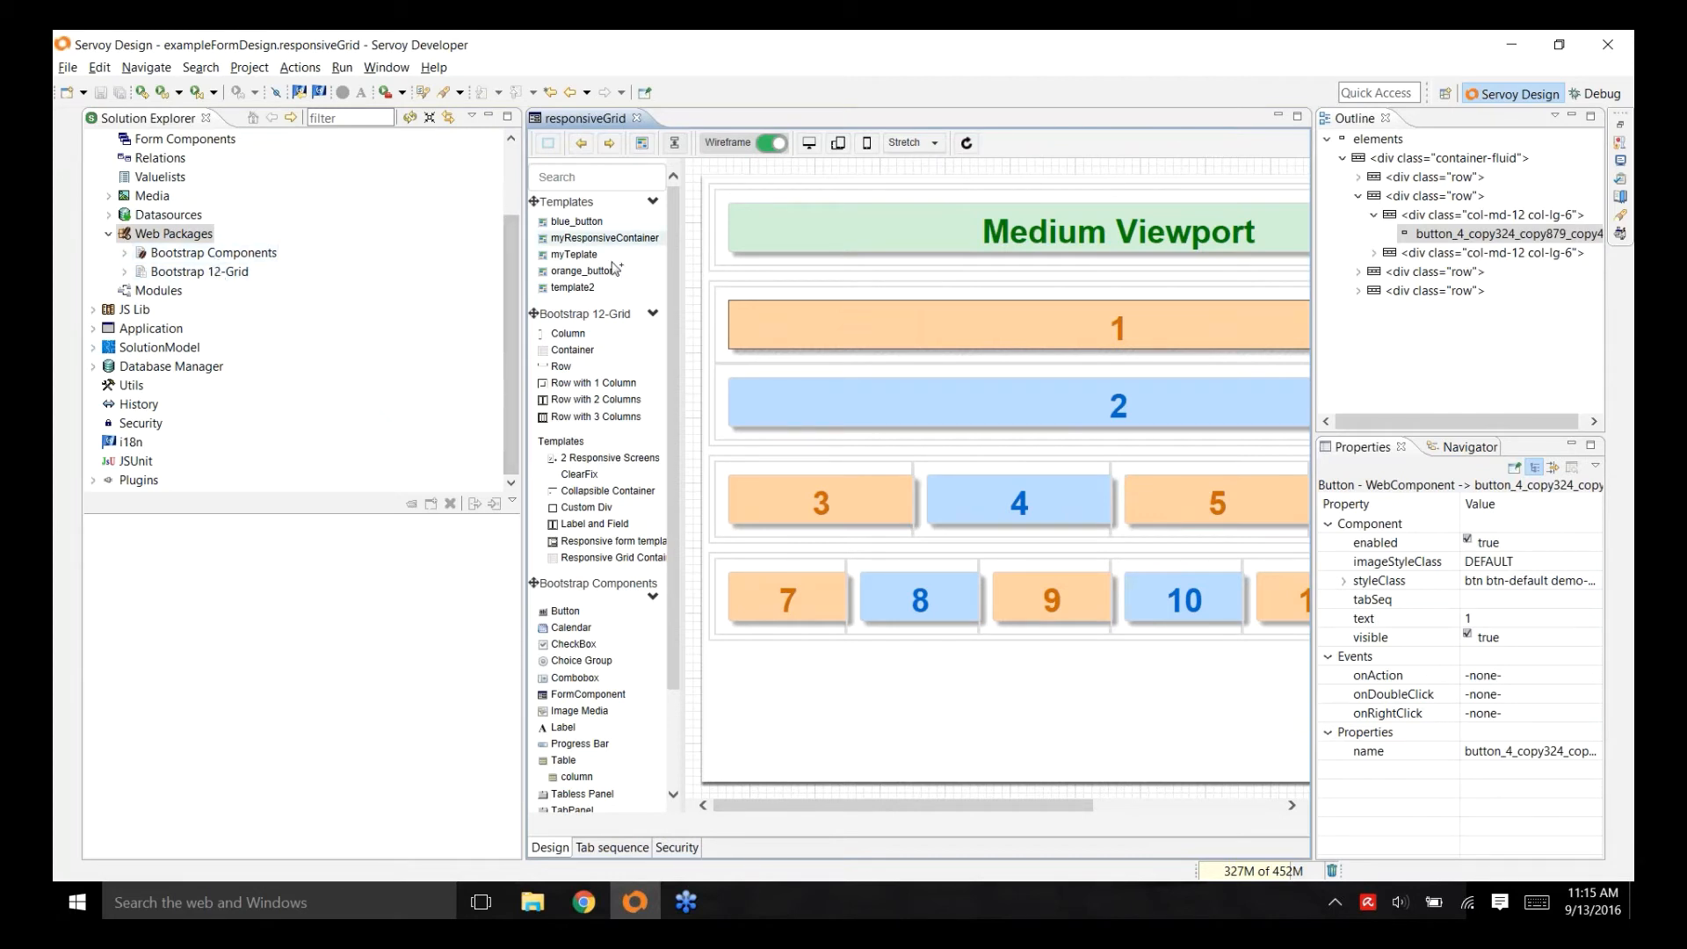
{"action": "left_click", "coordinate": [602, 316]}
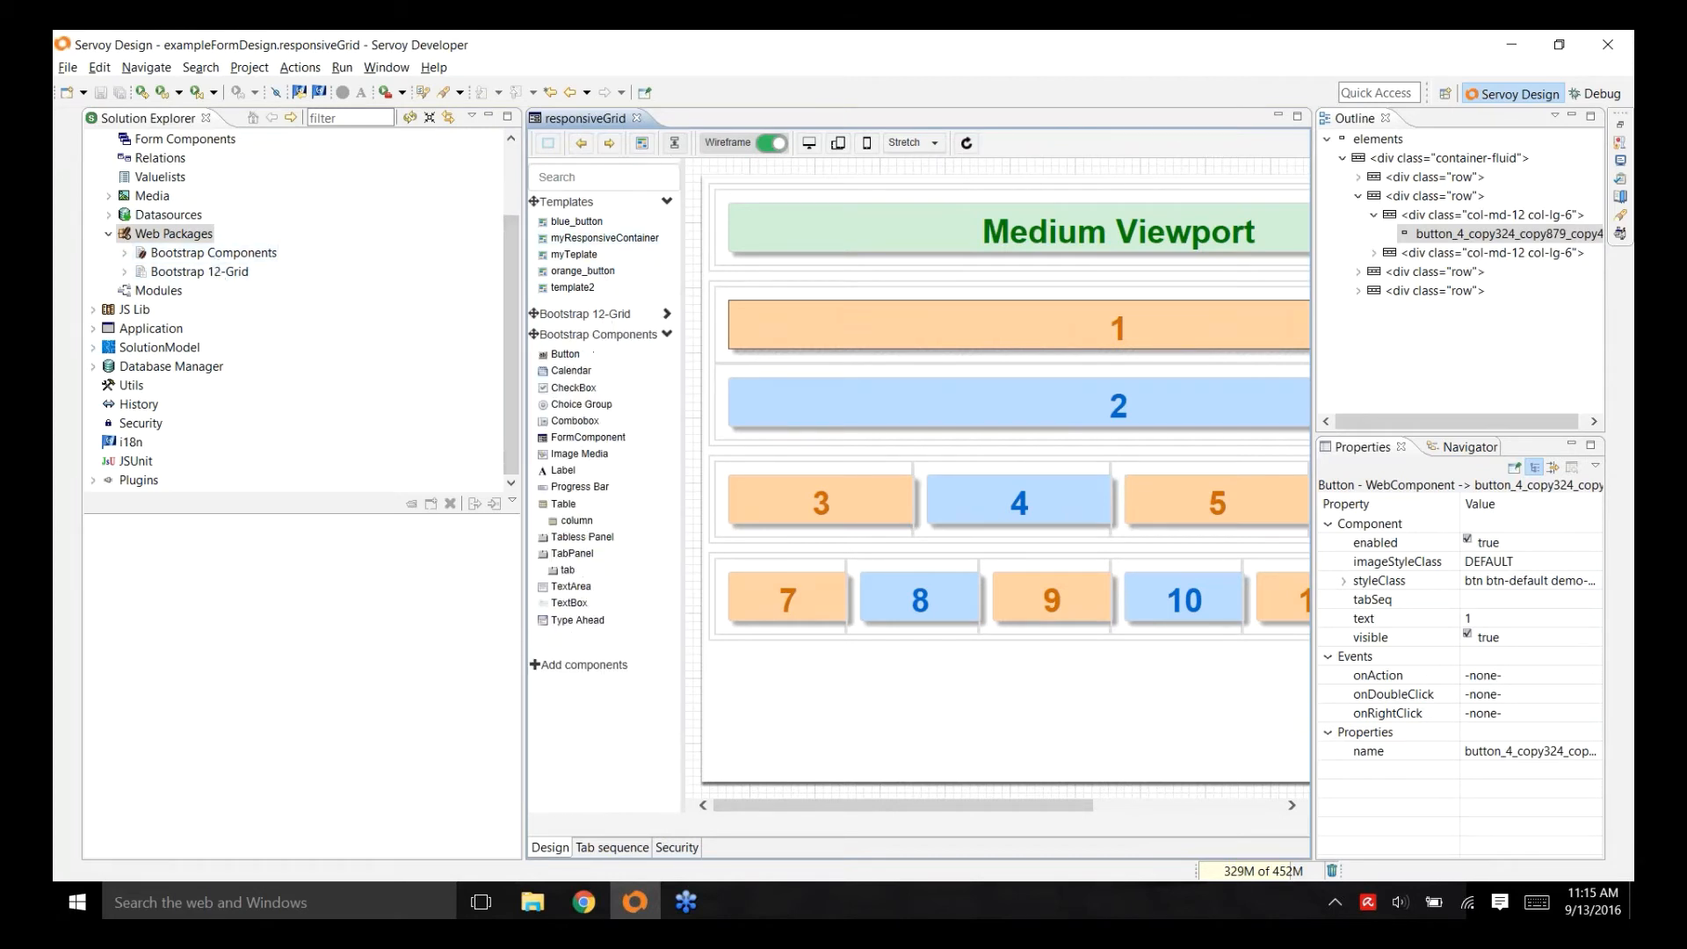
{"action": "left_click", "coordinate": [603, 318]}
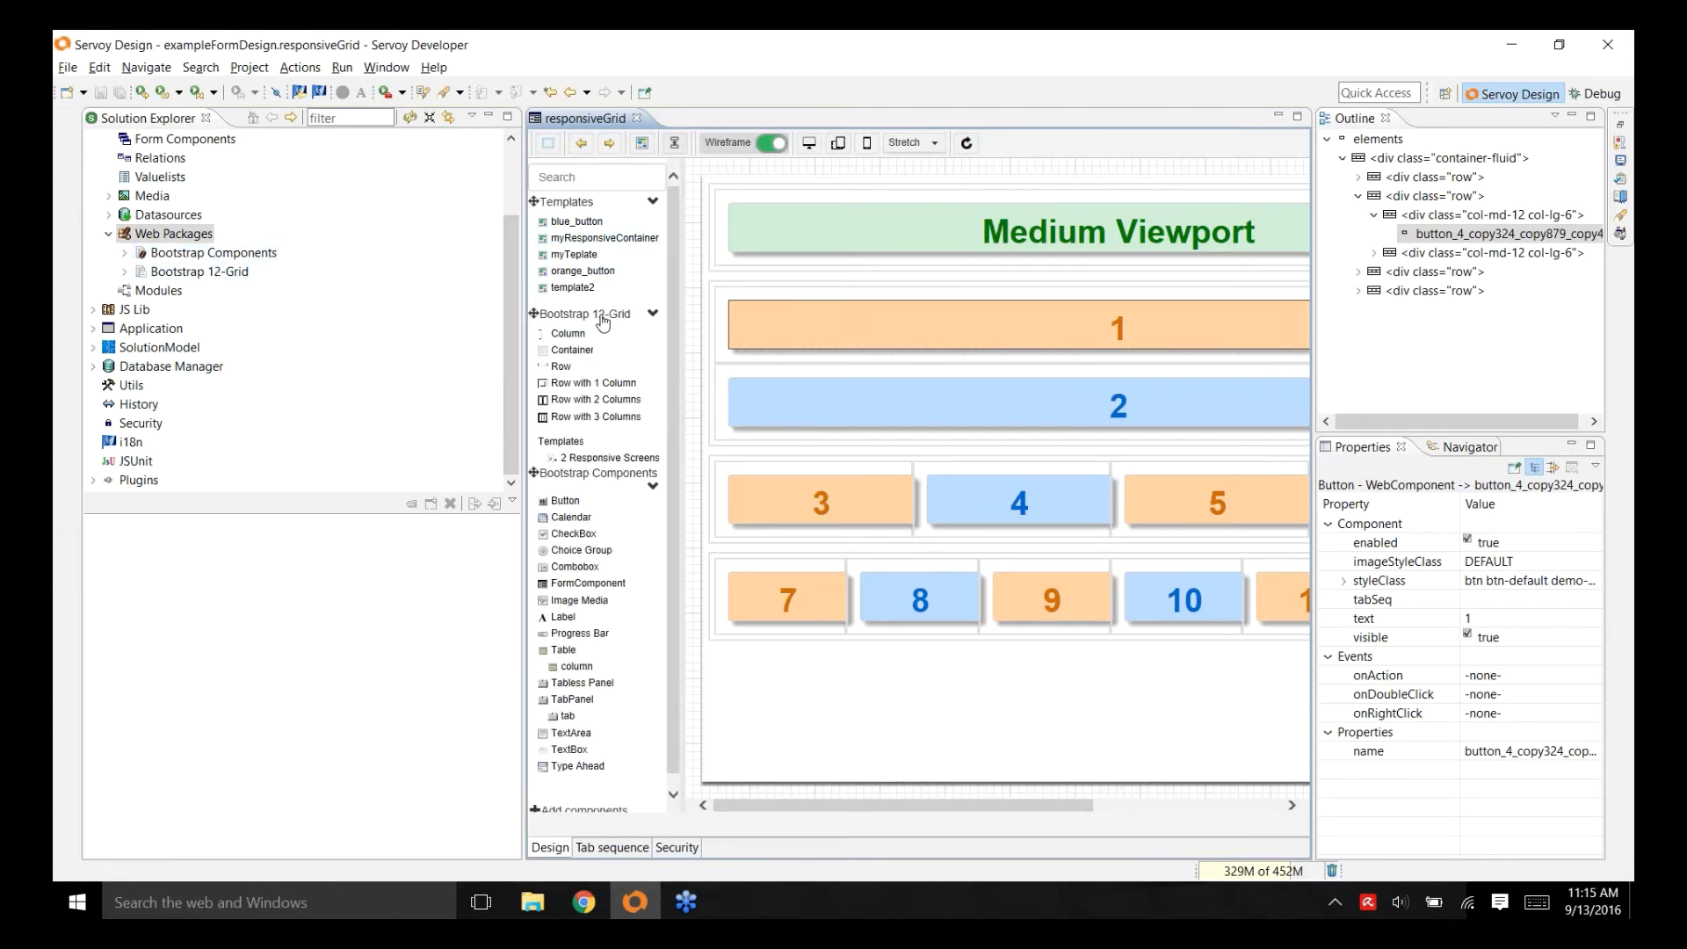
{"action": "left_click", "coordinate": [490, 121]}
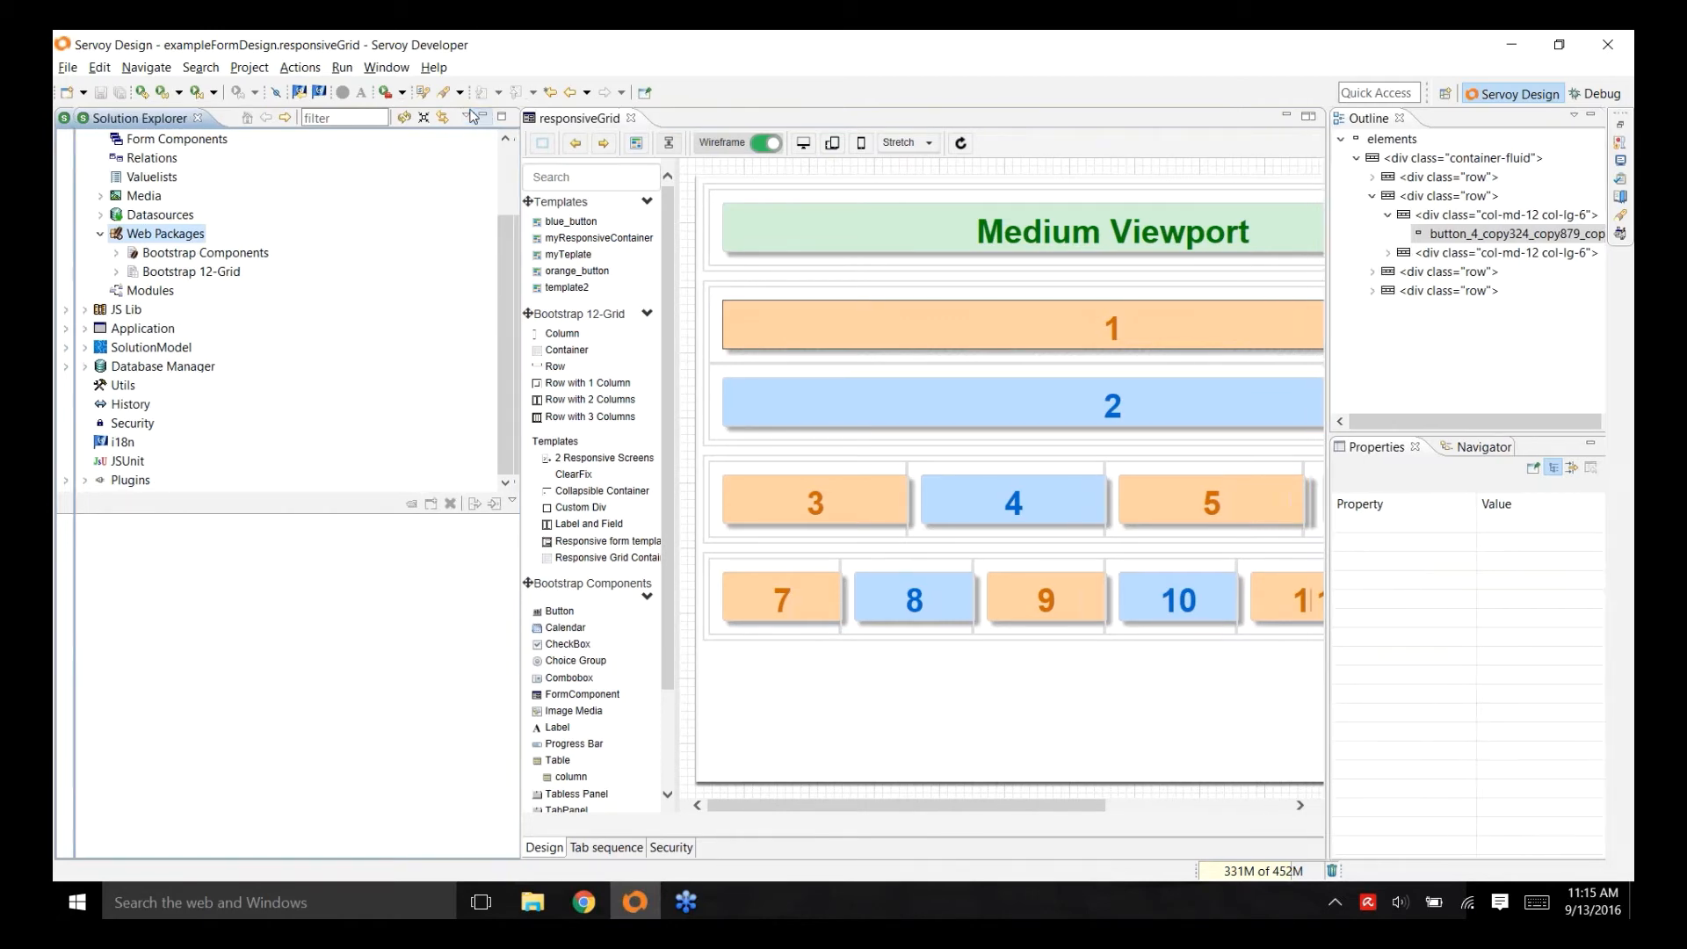
{"action": "left_click", "coordinate": [472, 116]}
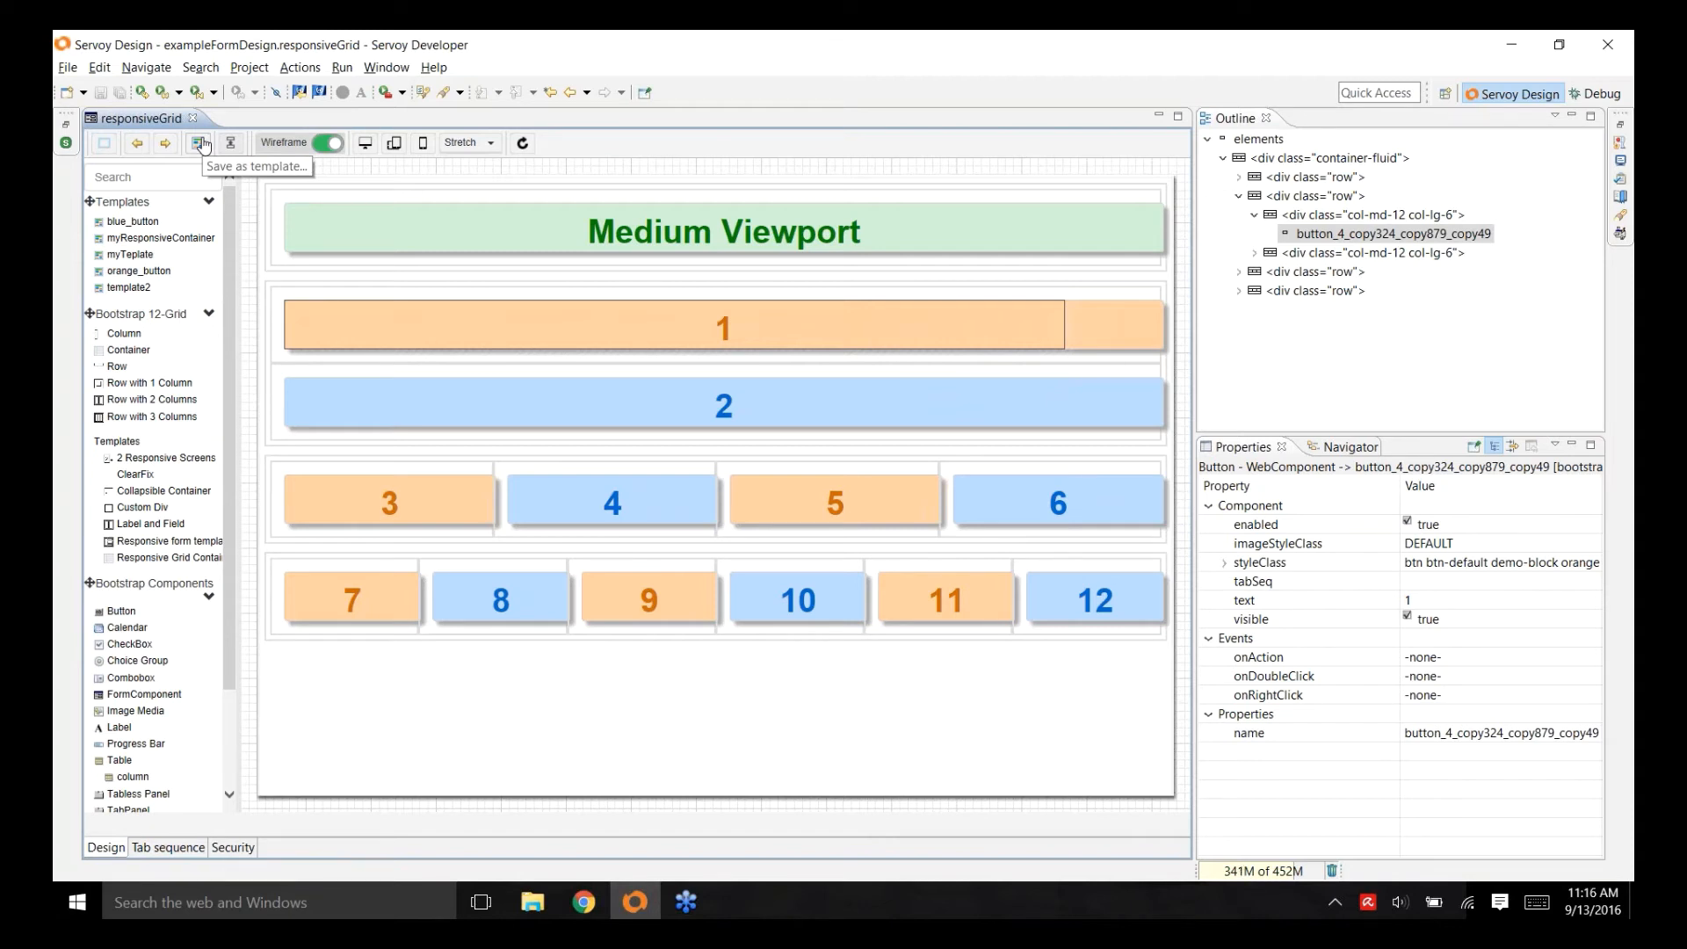
- Preview the responsiveGrid form with wireframe off and on, and in the tablet, phone and desktop viewports
{"action": "left_click", "coordinate": [327, 144]}
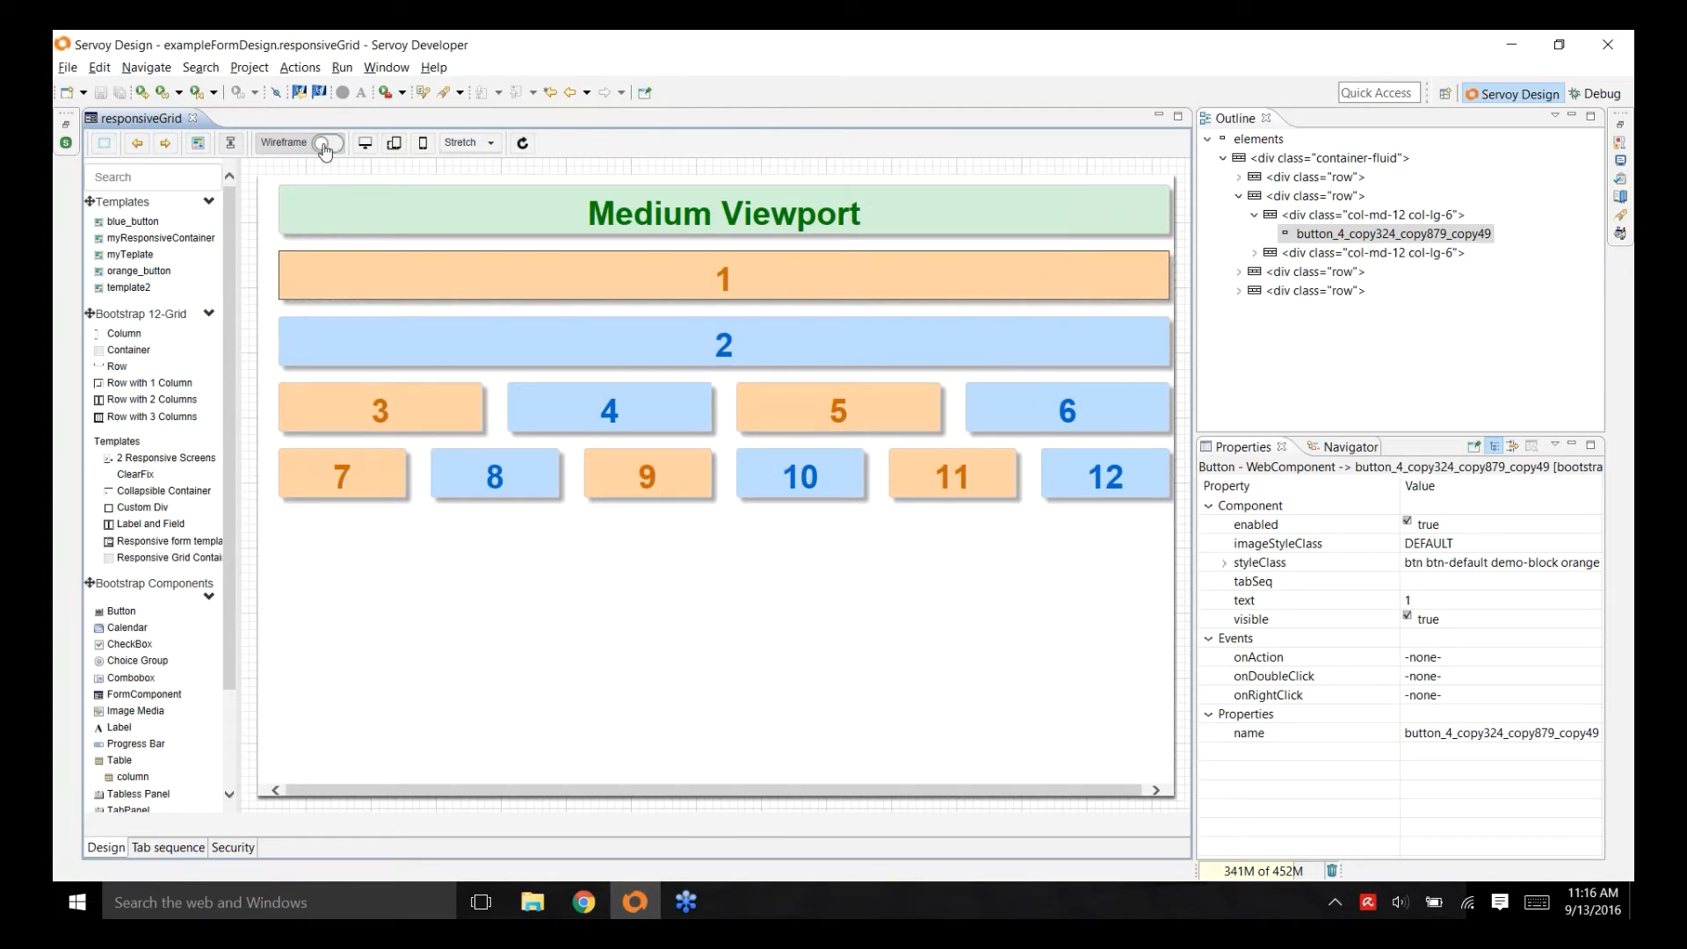
{"action": "left_click", "coordinate": [325, 144]}
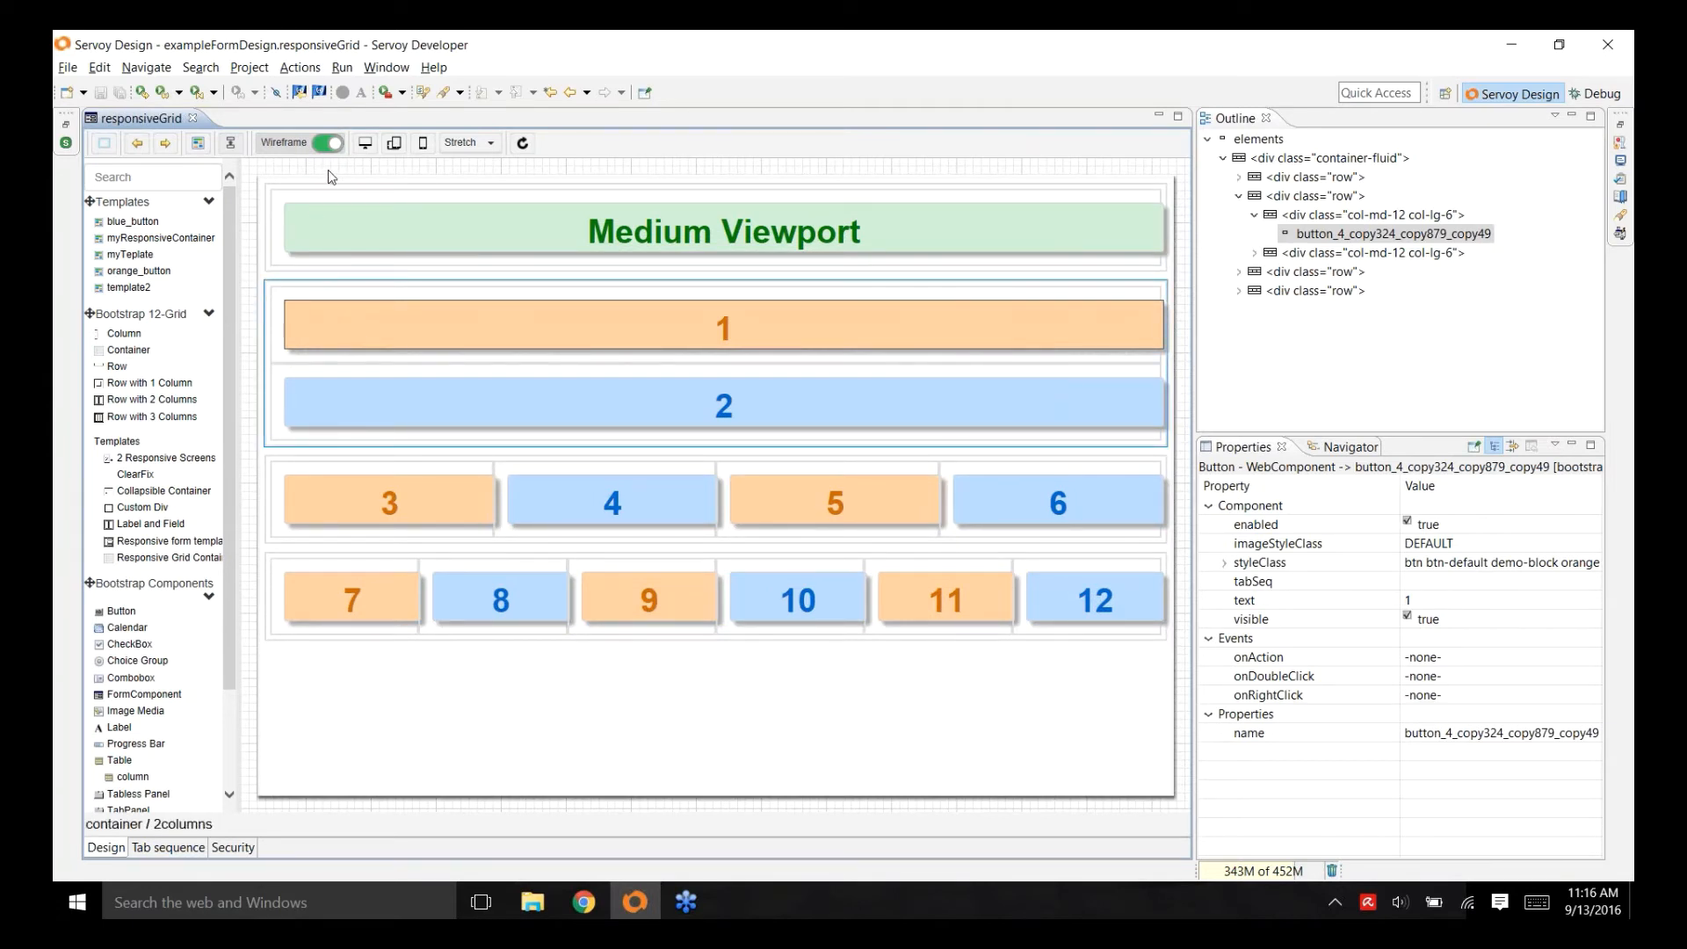
{"action": "left_click", "coordinate": [395, 144]}
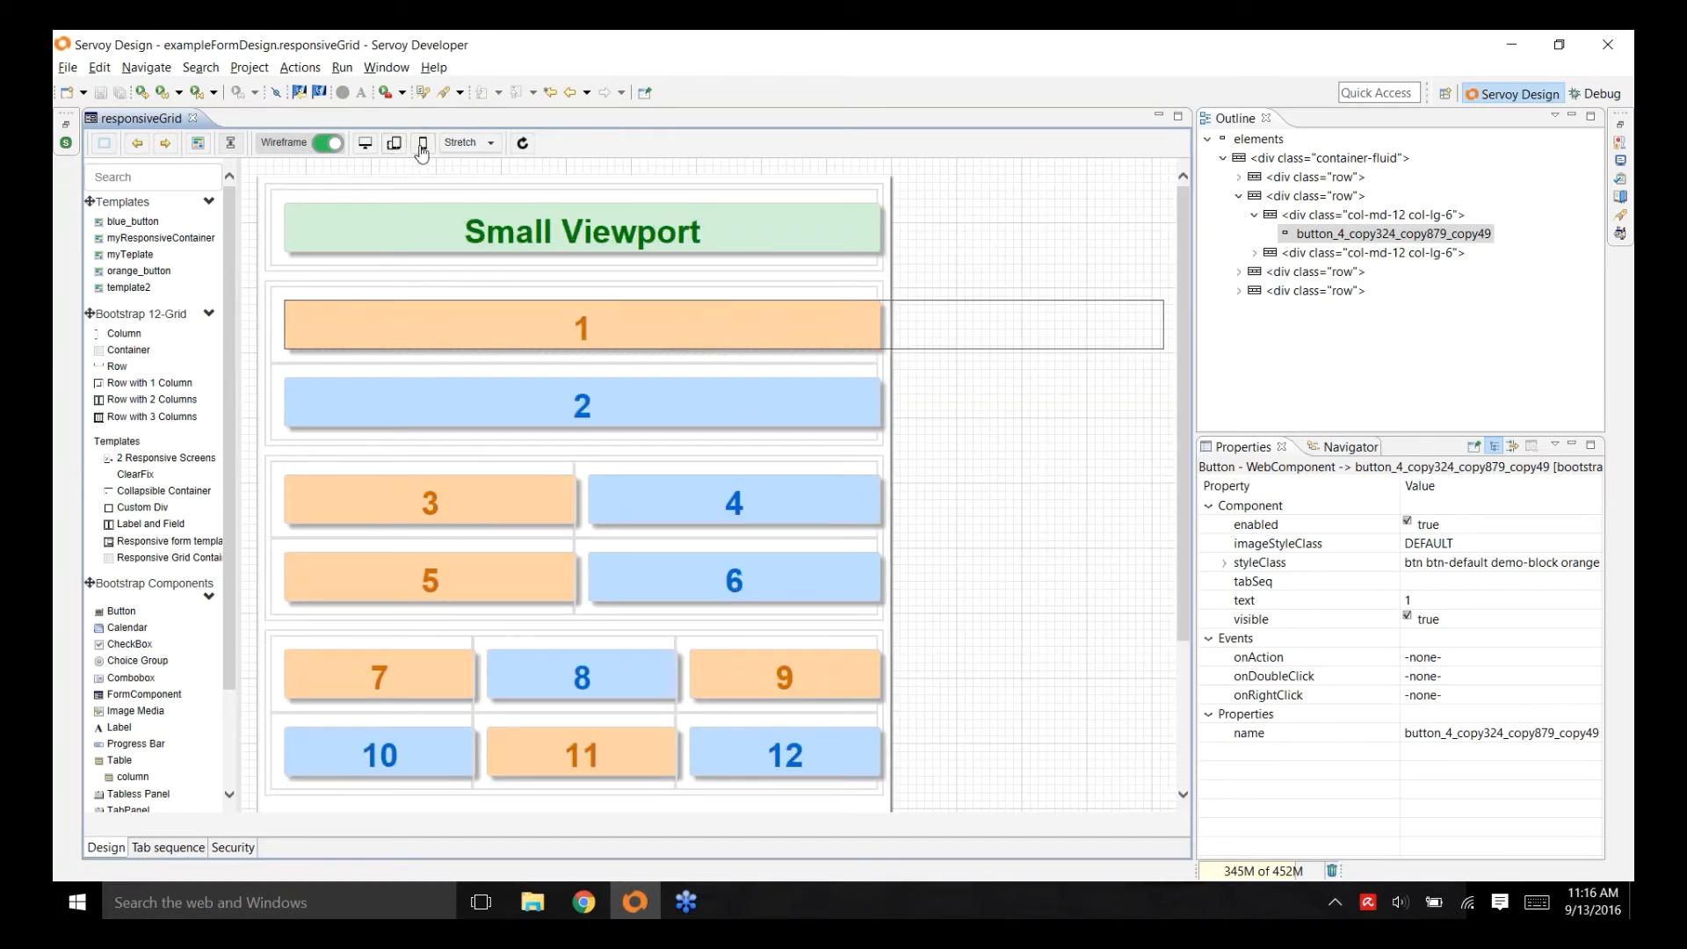
{"action": "left_click", "coordinate": [422, 145]}
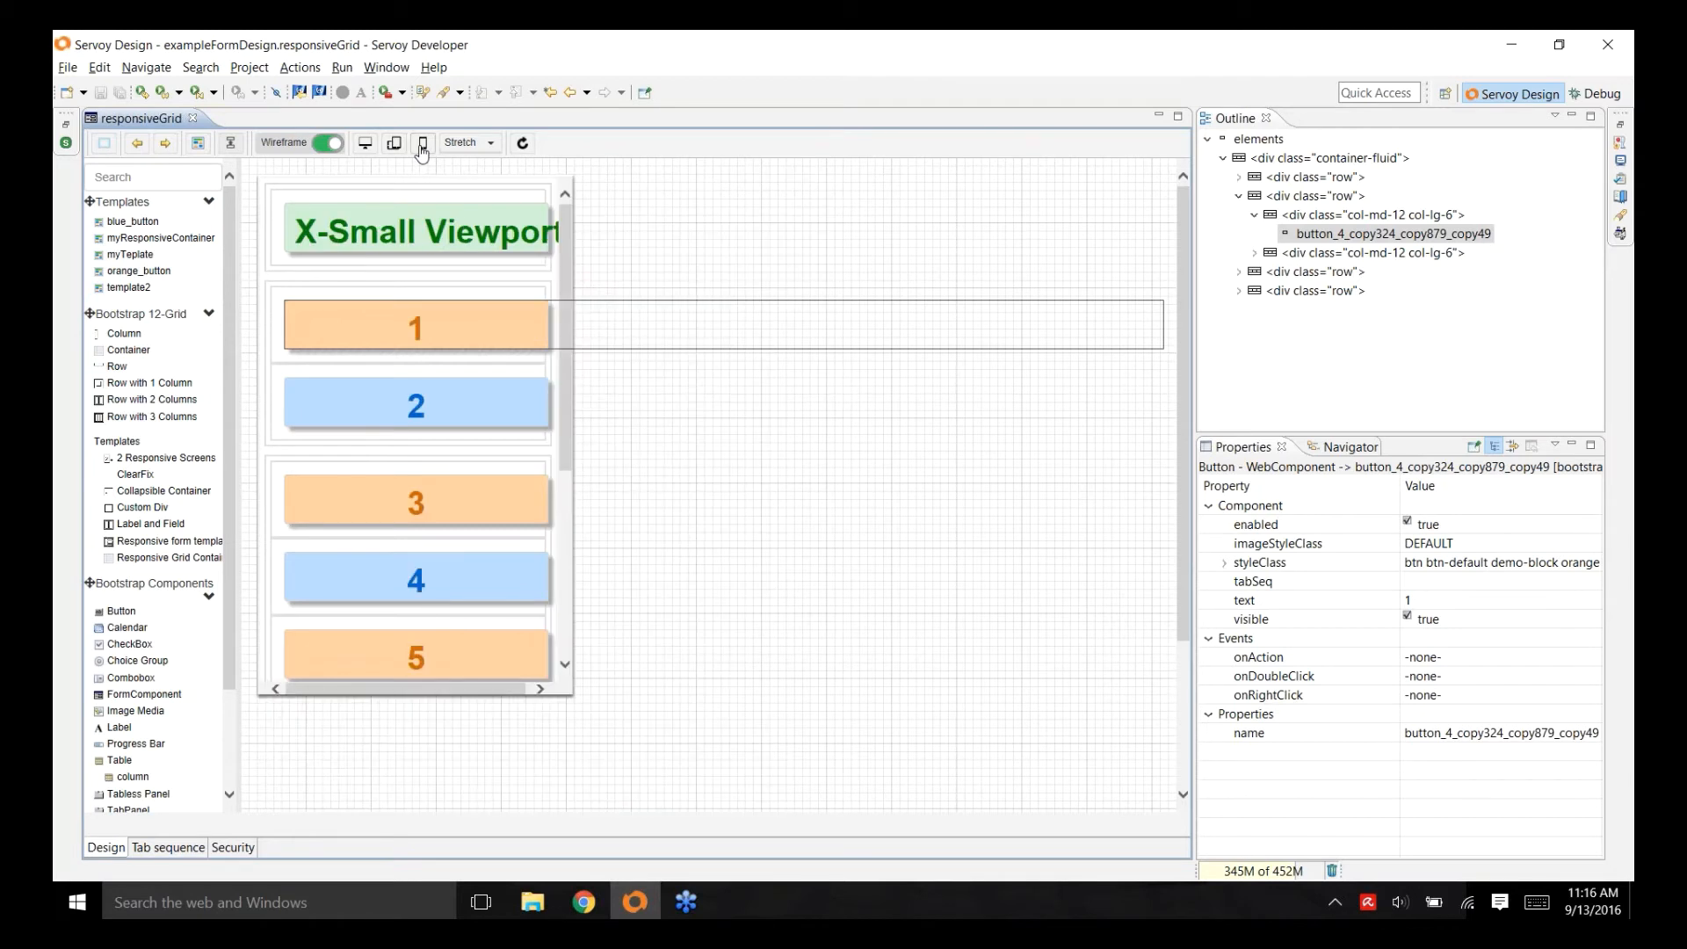
{"action": "left_click", "coordinate": [366, 145]}
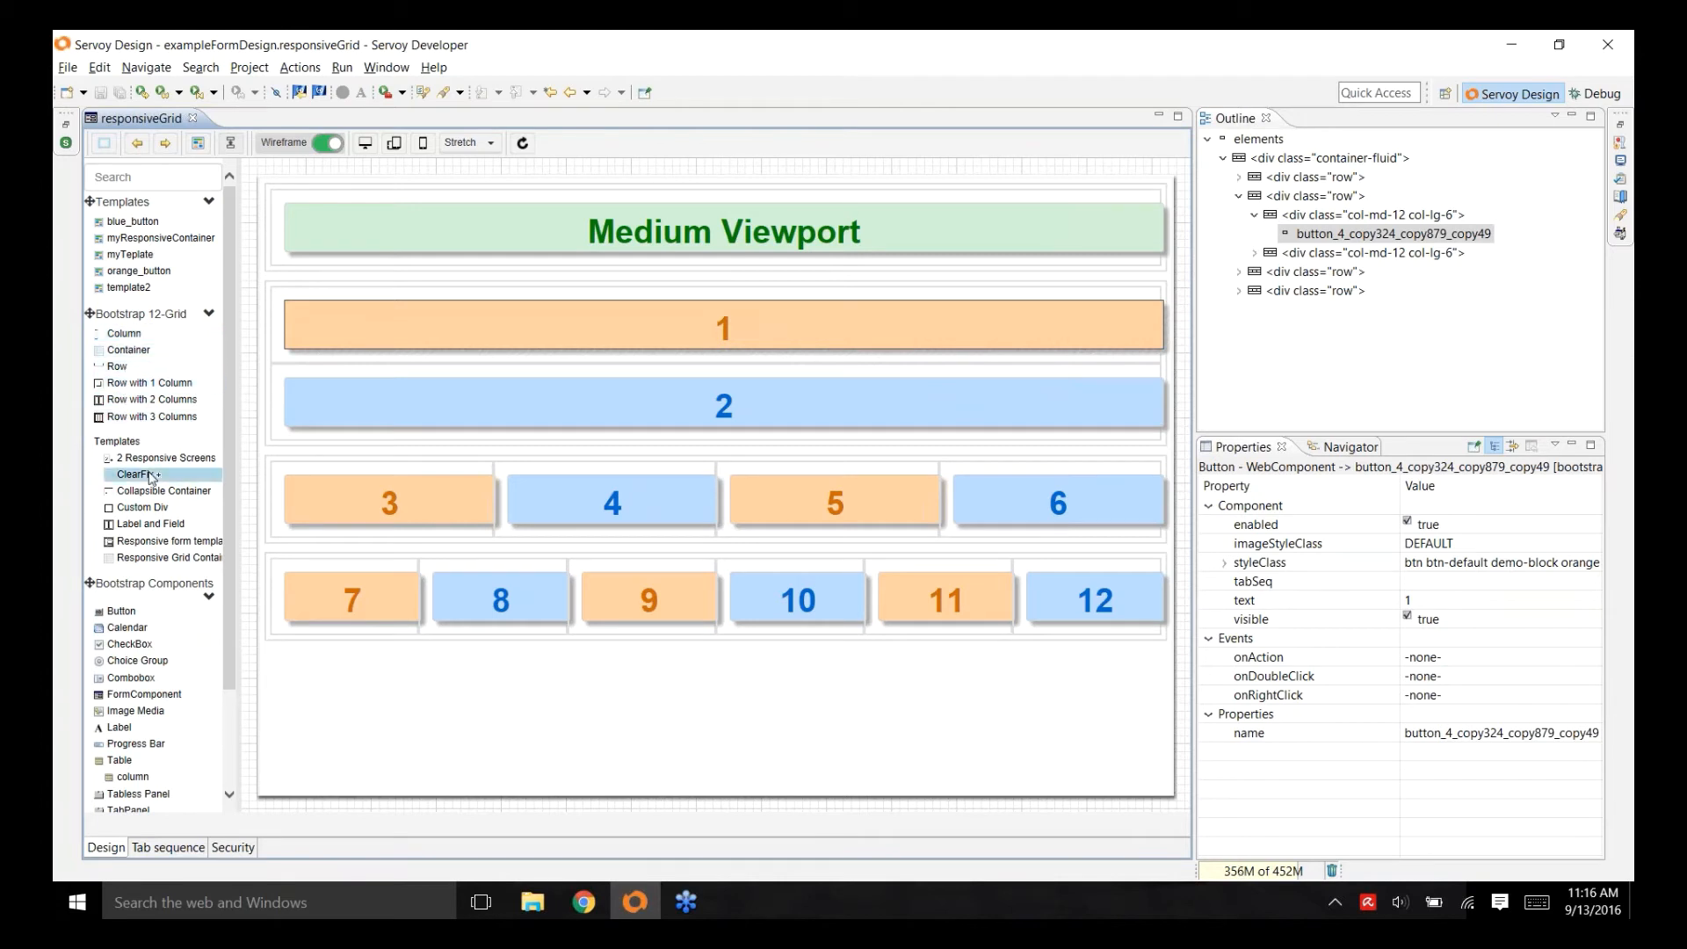
{"action": "left_click_drag", "start_coordinate": [178, 401], "coordinate": [178, 404]}
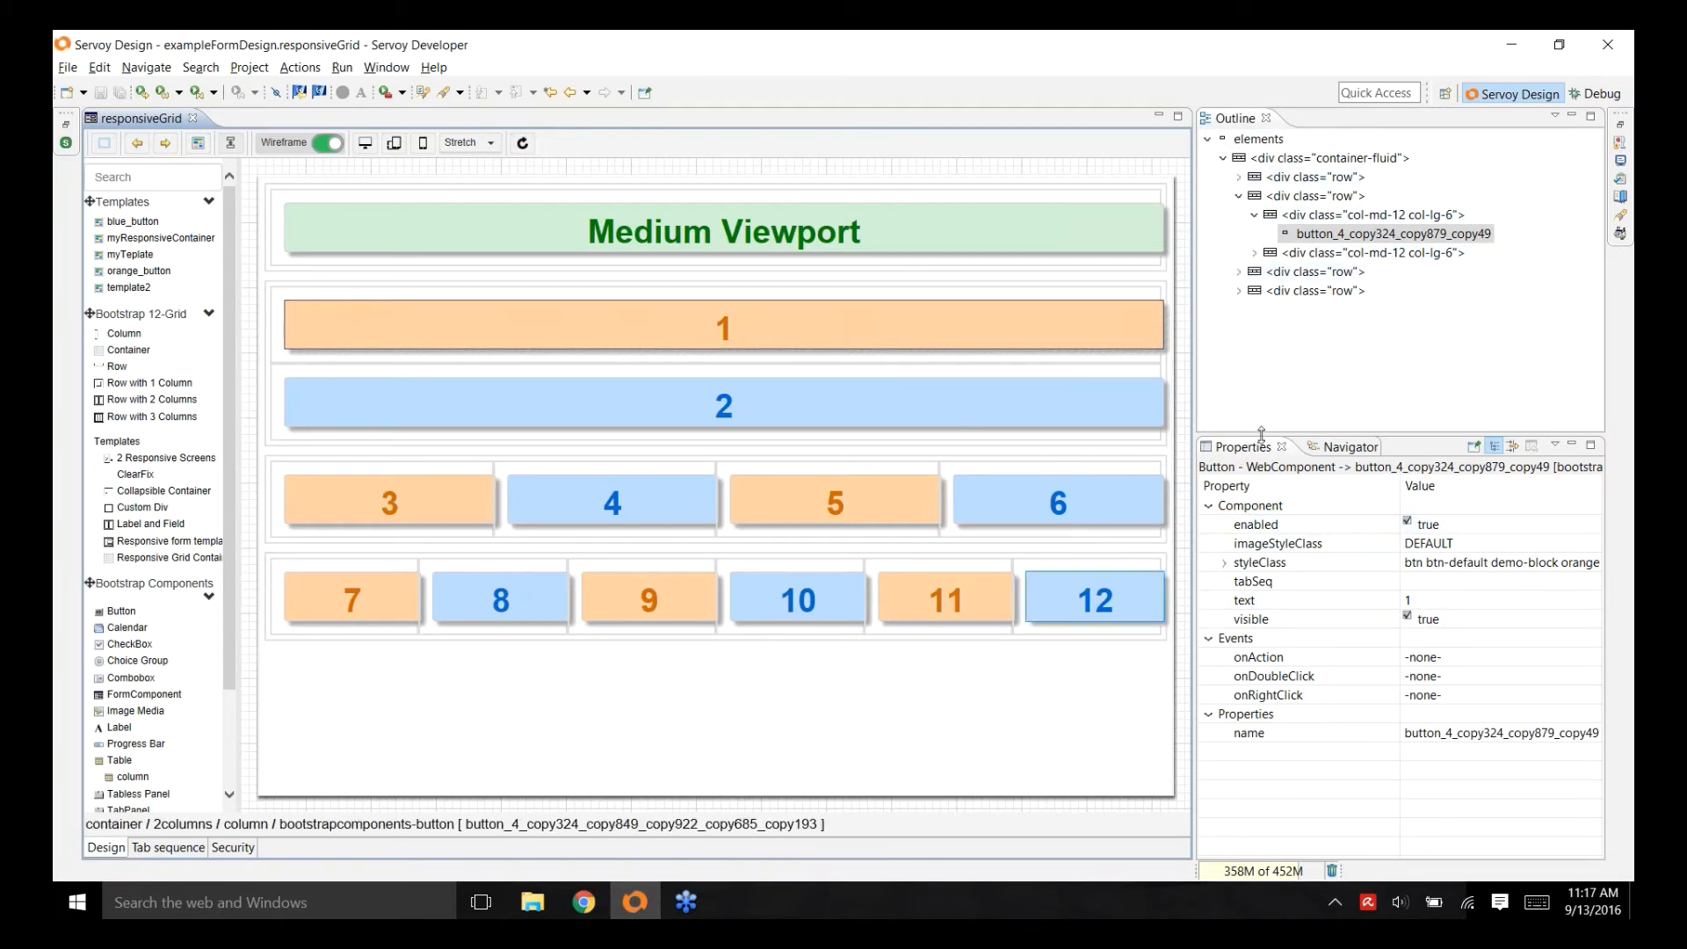
- Enlarge the Properties view and examine the container-fluid element and its first two rows in the outline
{"action": "left_click_drag", "start_coordinate": [1264, 434], "coordinate": [1265, 344]}
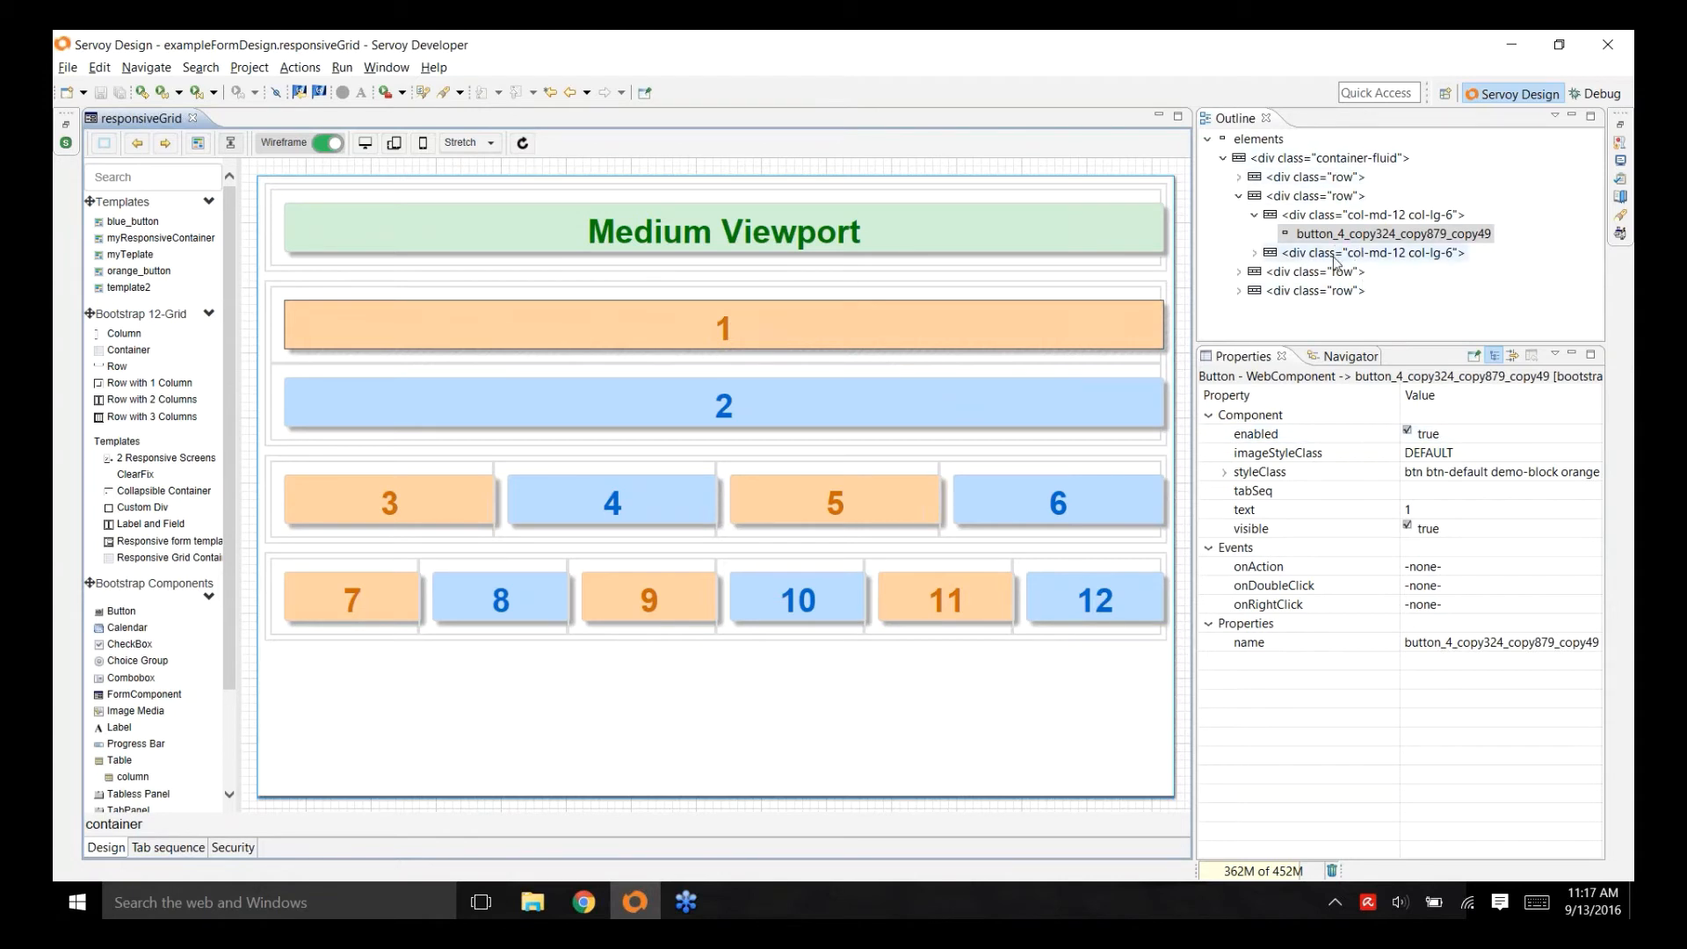
{"action": "left_click", "coordinate": [1243, 197]}
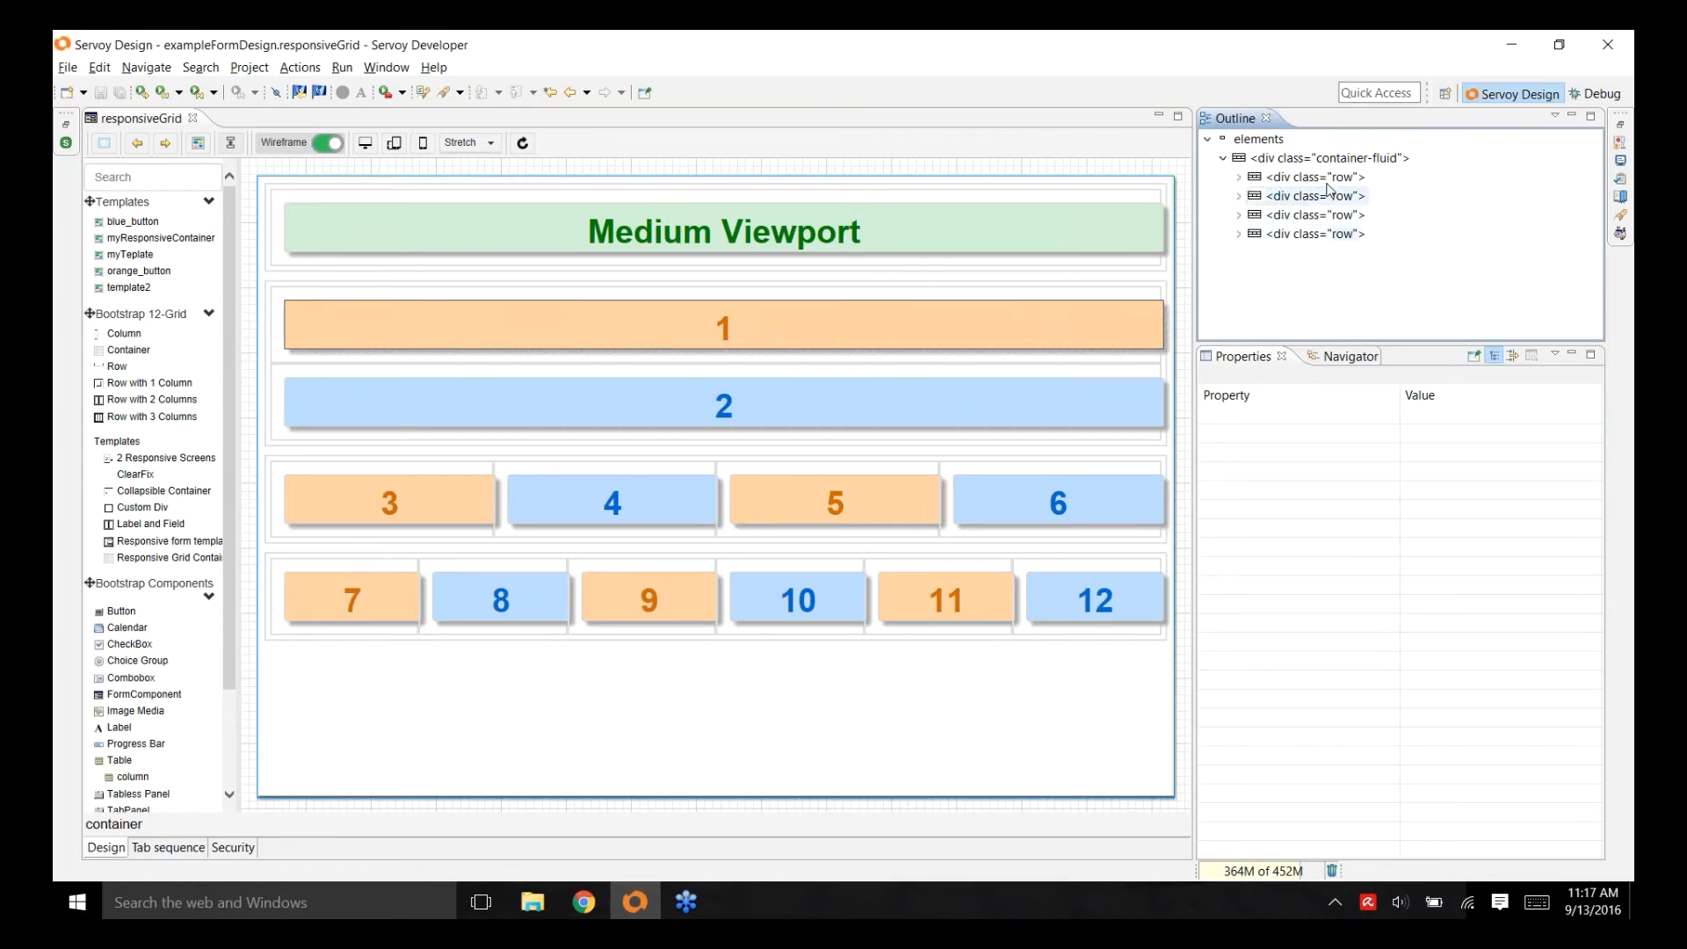
{"action": "left_click", "coordinate": [1346, 164]}
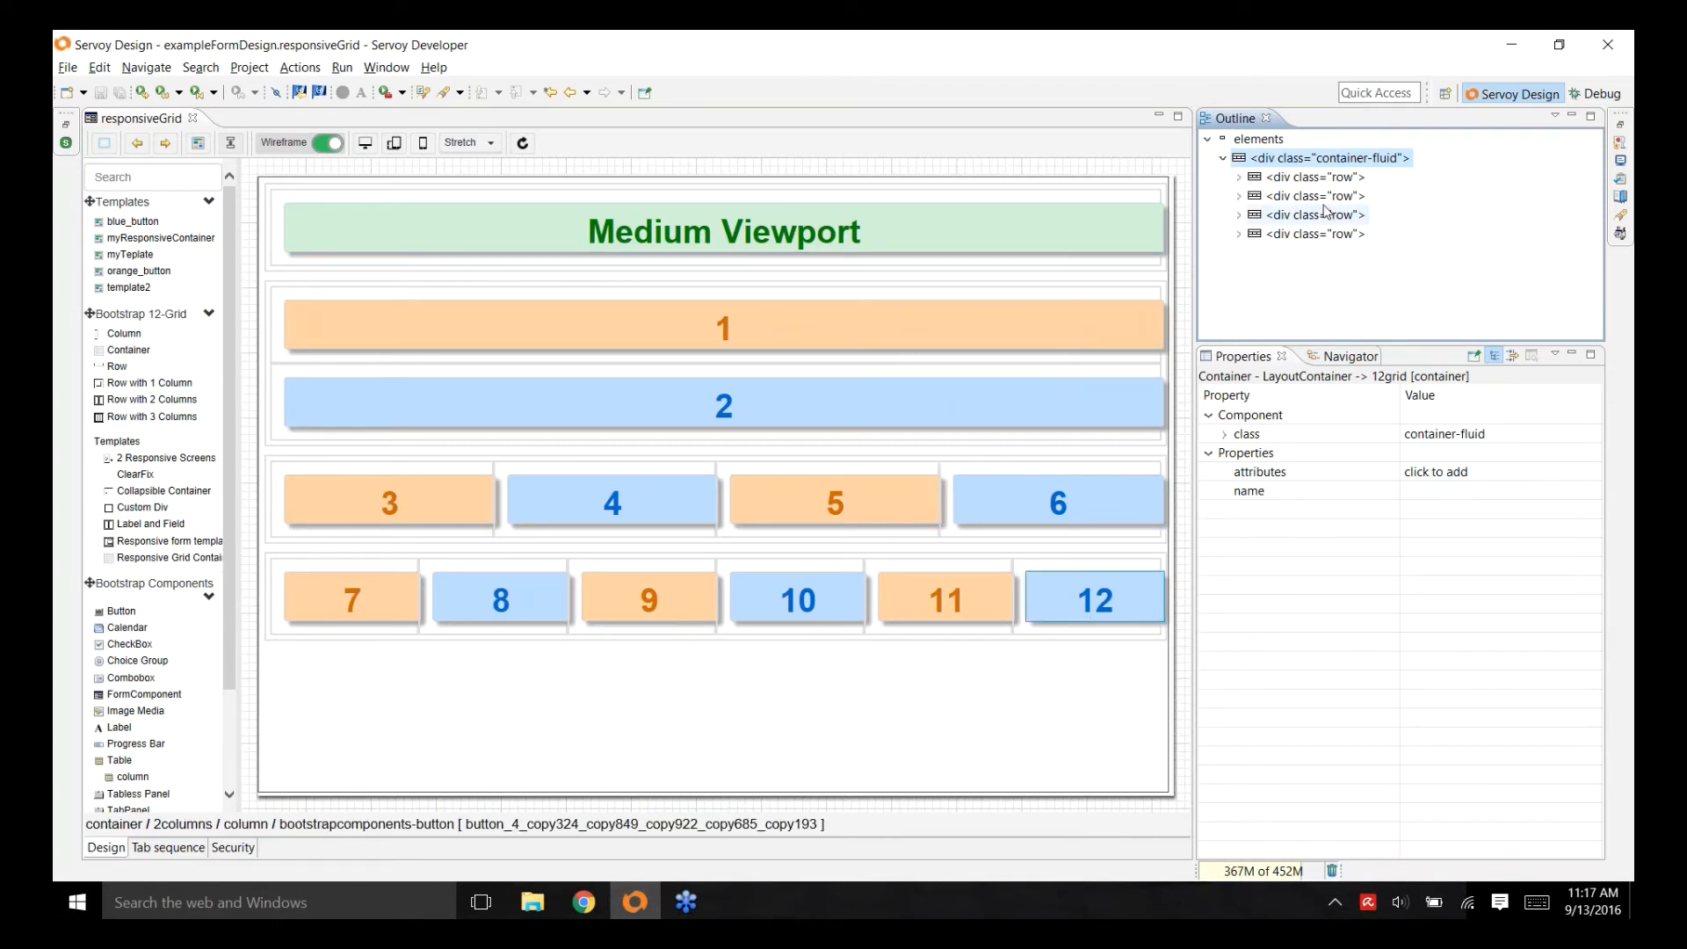
{"action": "left_click", "coordinate": [1239, 177]}
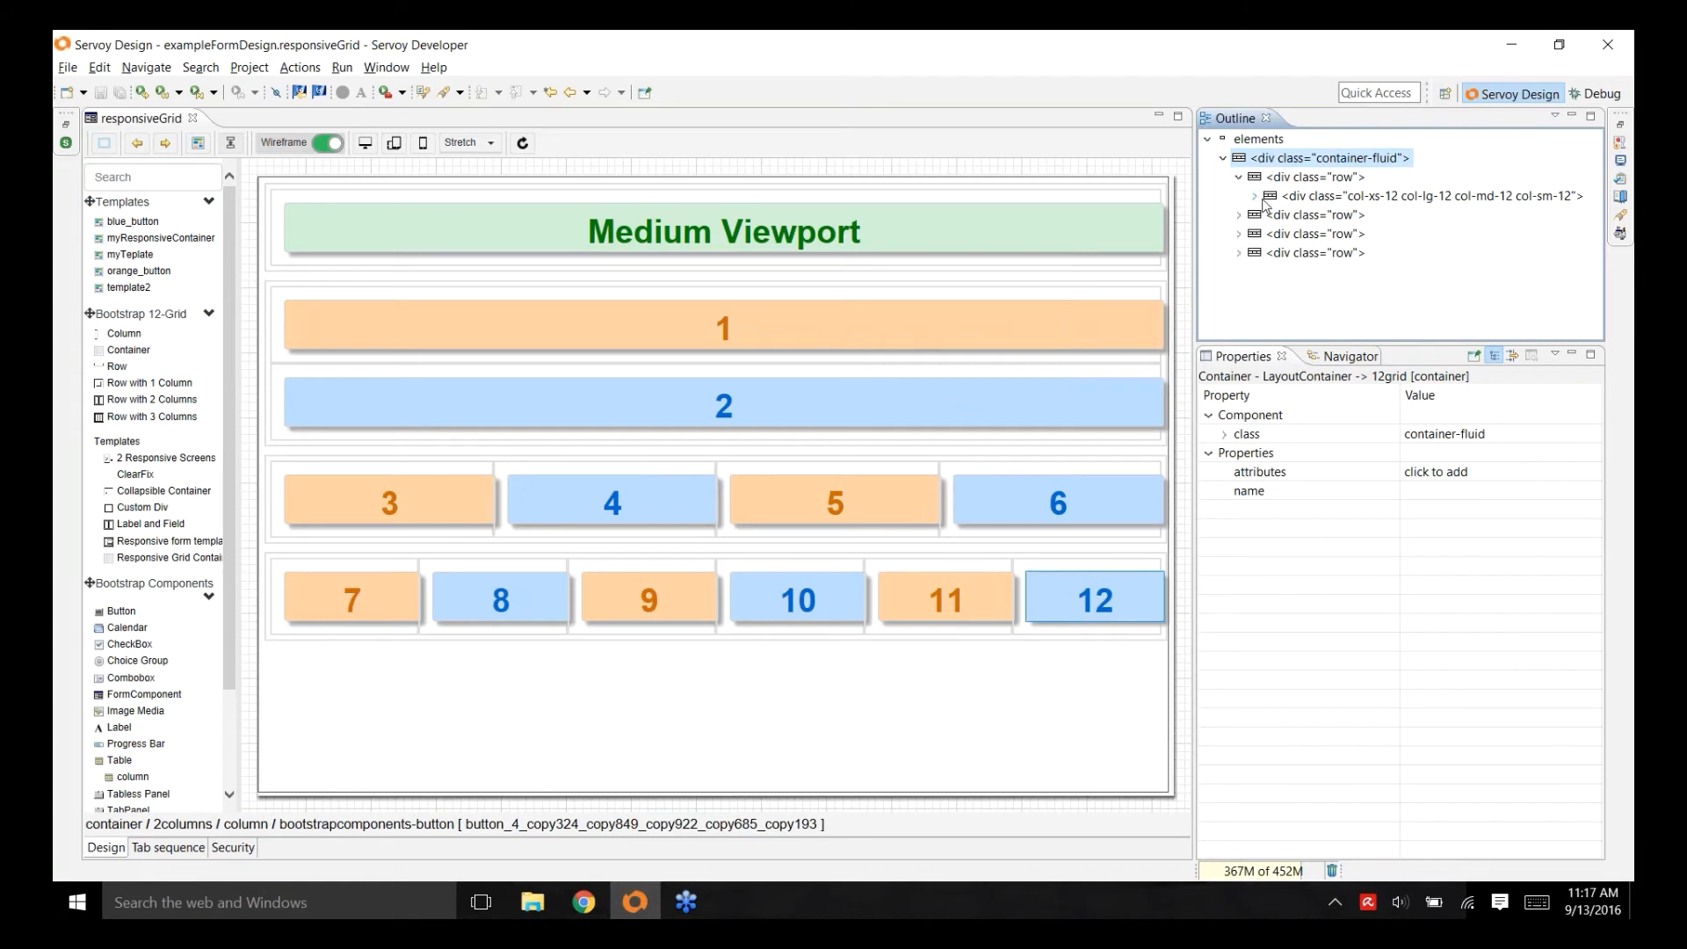
{"action": "left_click", "coordinate": [1238, 177]}
{"action": "left_click", "coordinate": [1238, 195]}
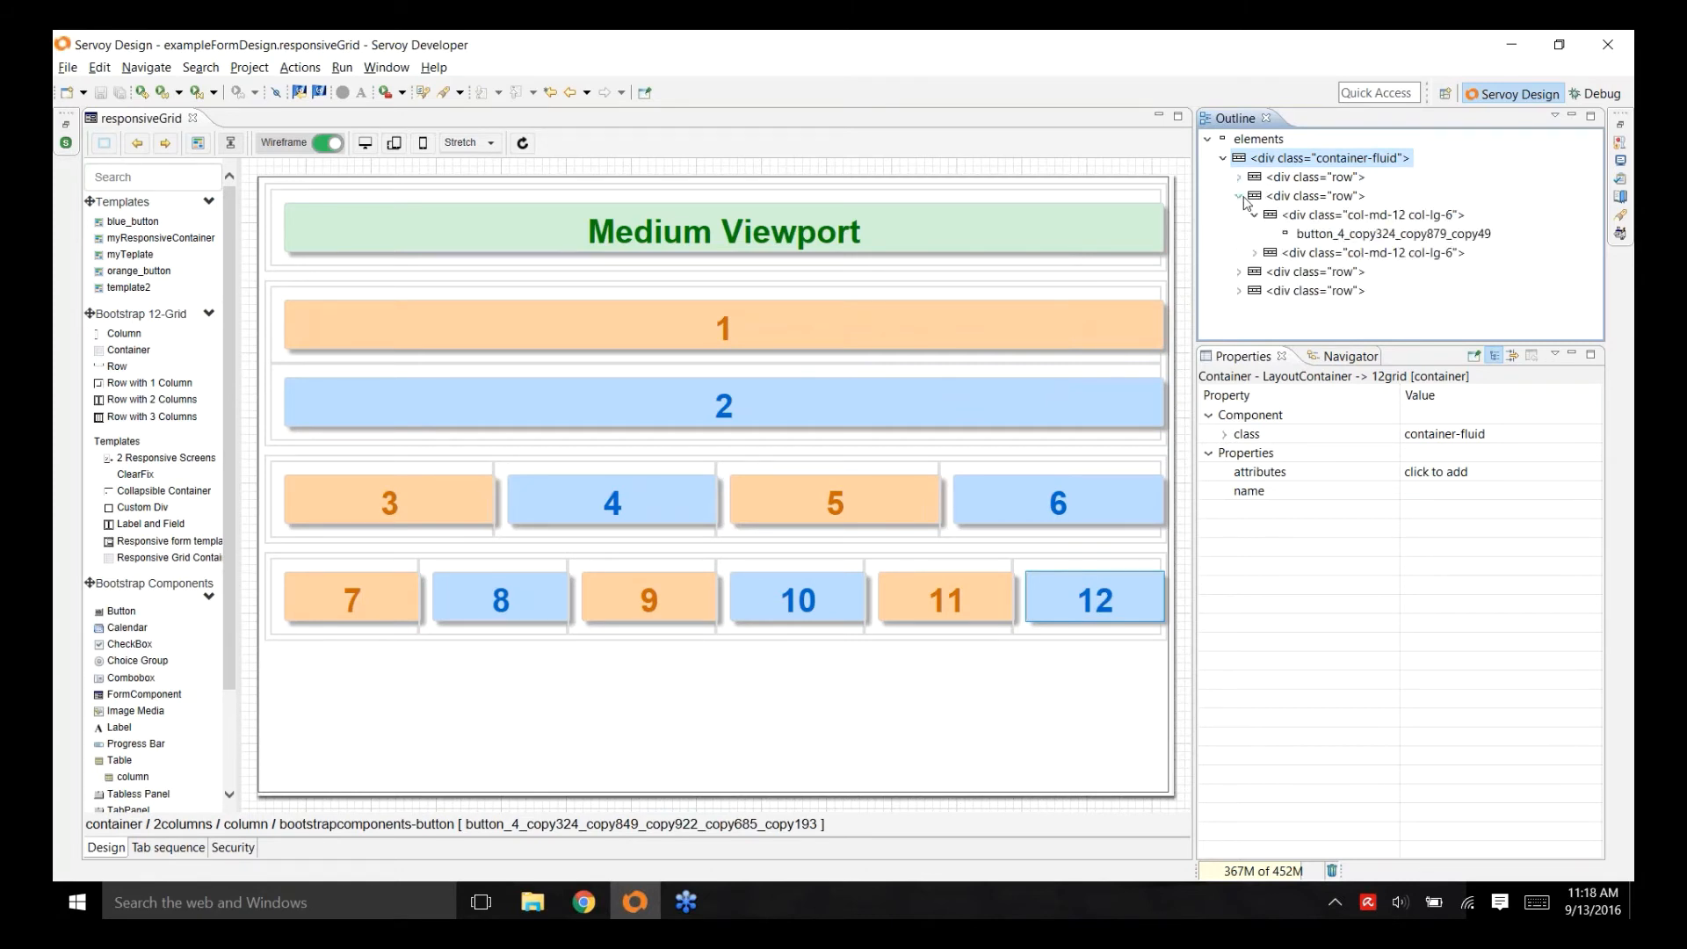
{"action": "left_click", "coordinate": [1253, 215]}
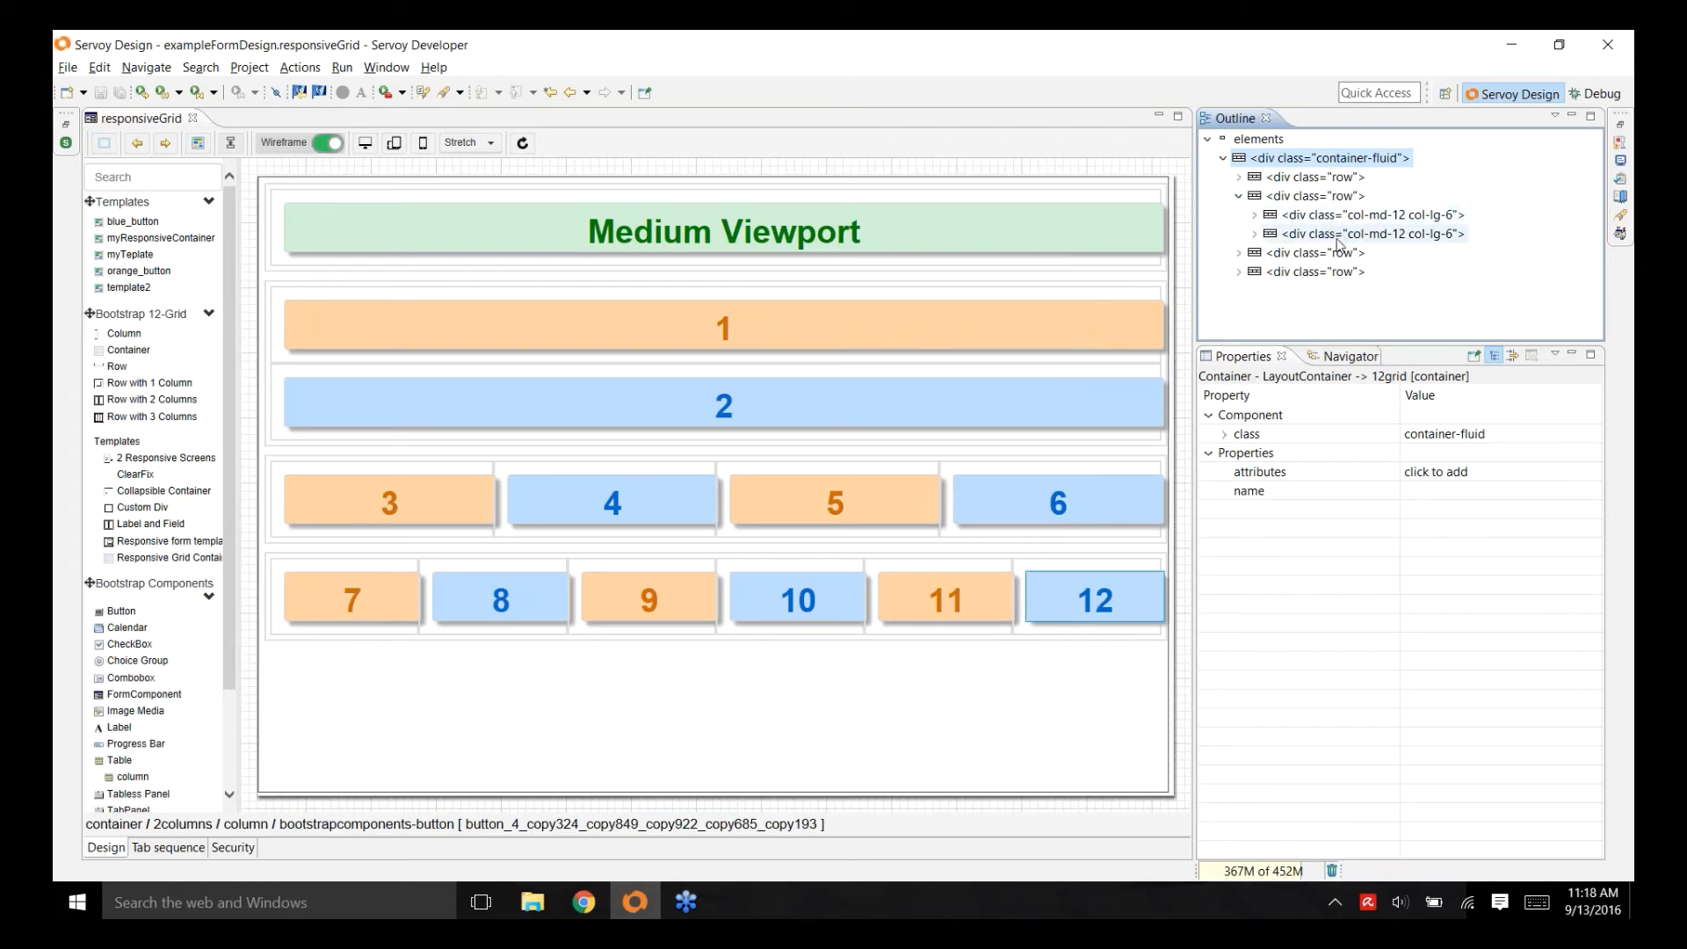
- Inspect the classes of the second row's first column and try adding another class starting with "col"
{"action": "left_click", "coordinate": [1353, 220]}
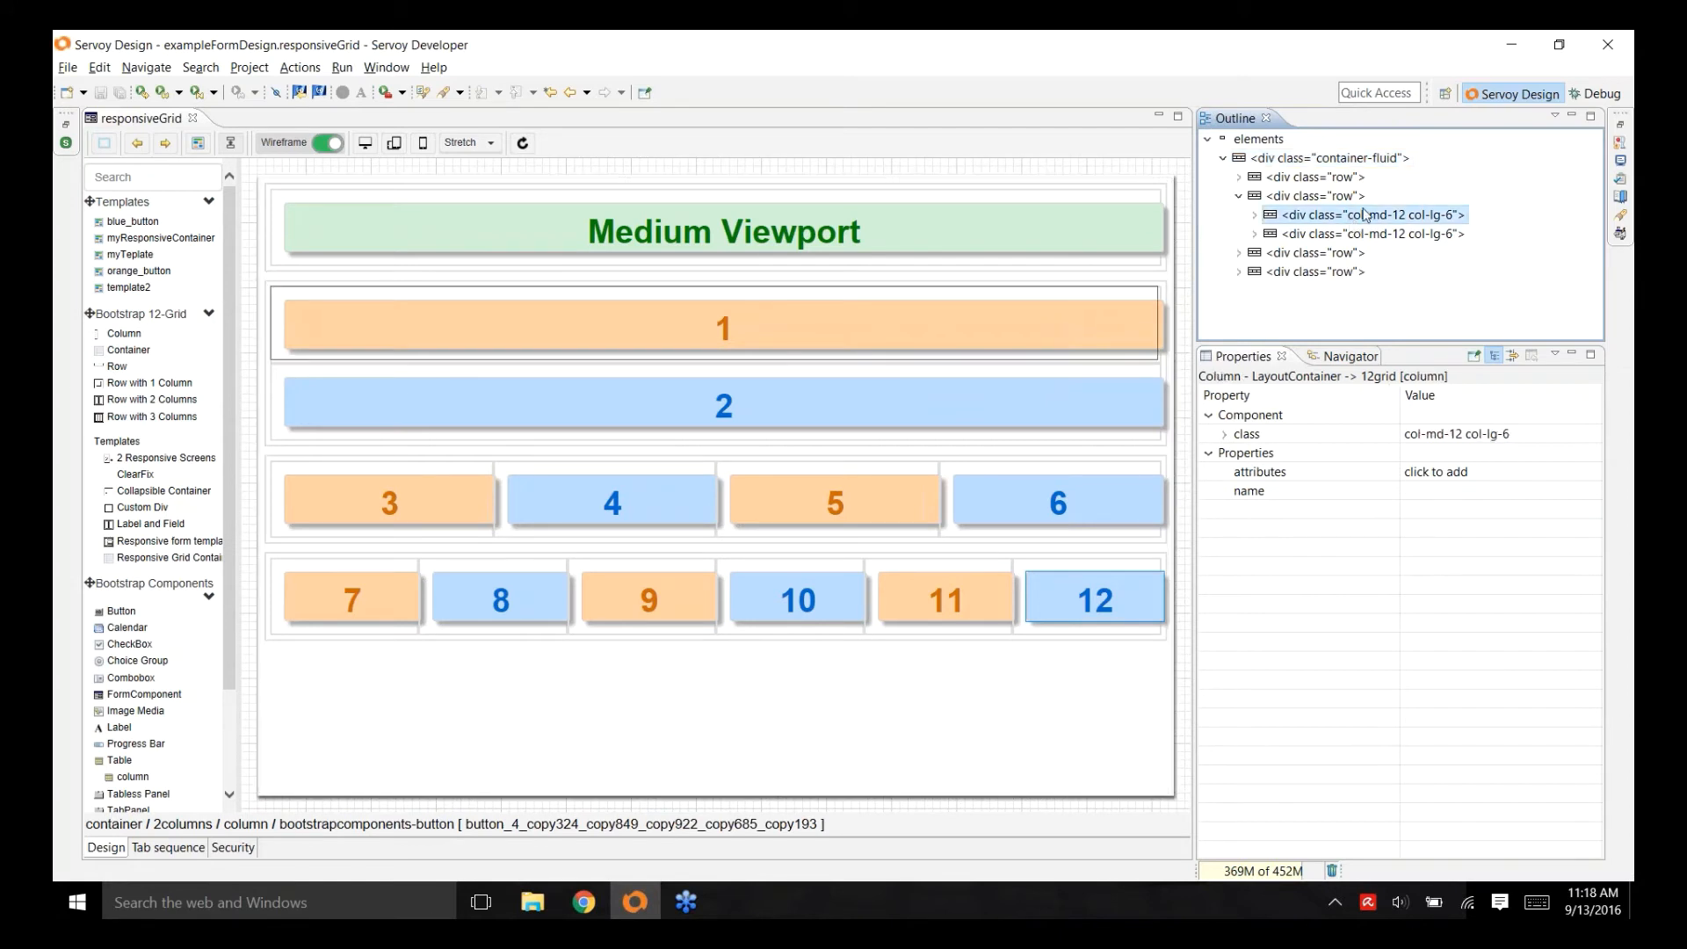
{"action": "left_click", "coordinate": [1224, 434]}
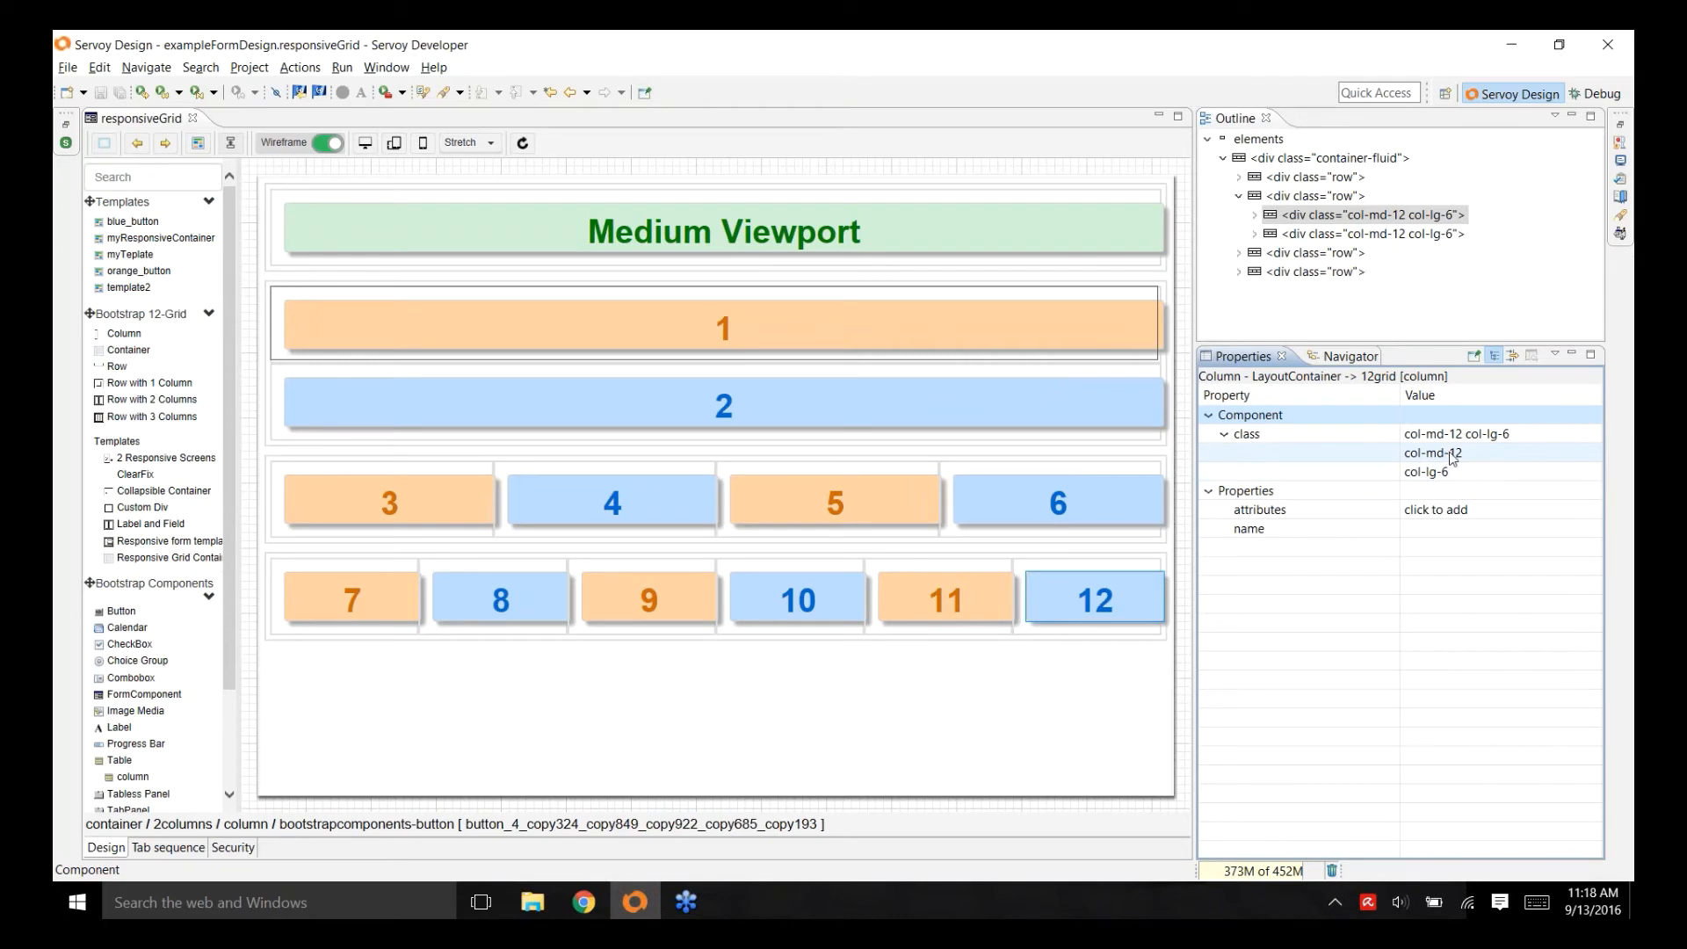
{"action": "left_click", "coordinate": [1520, 437]}
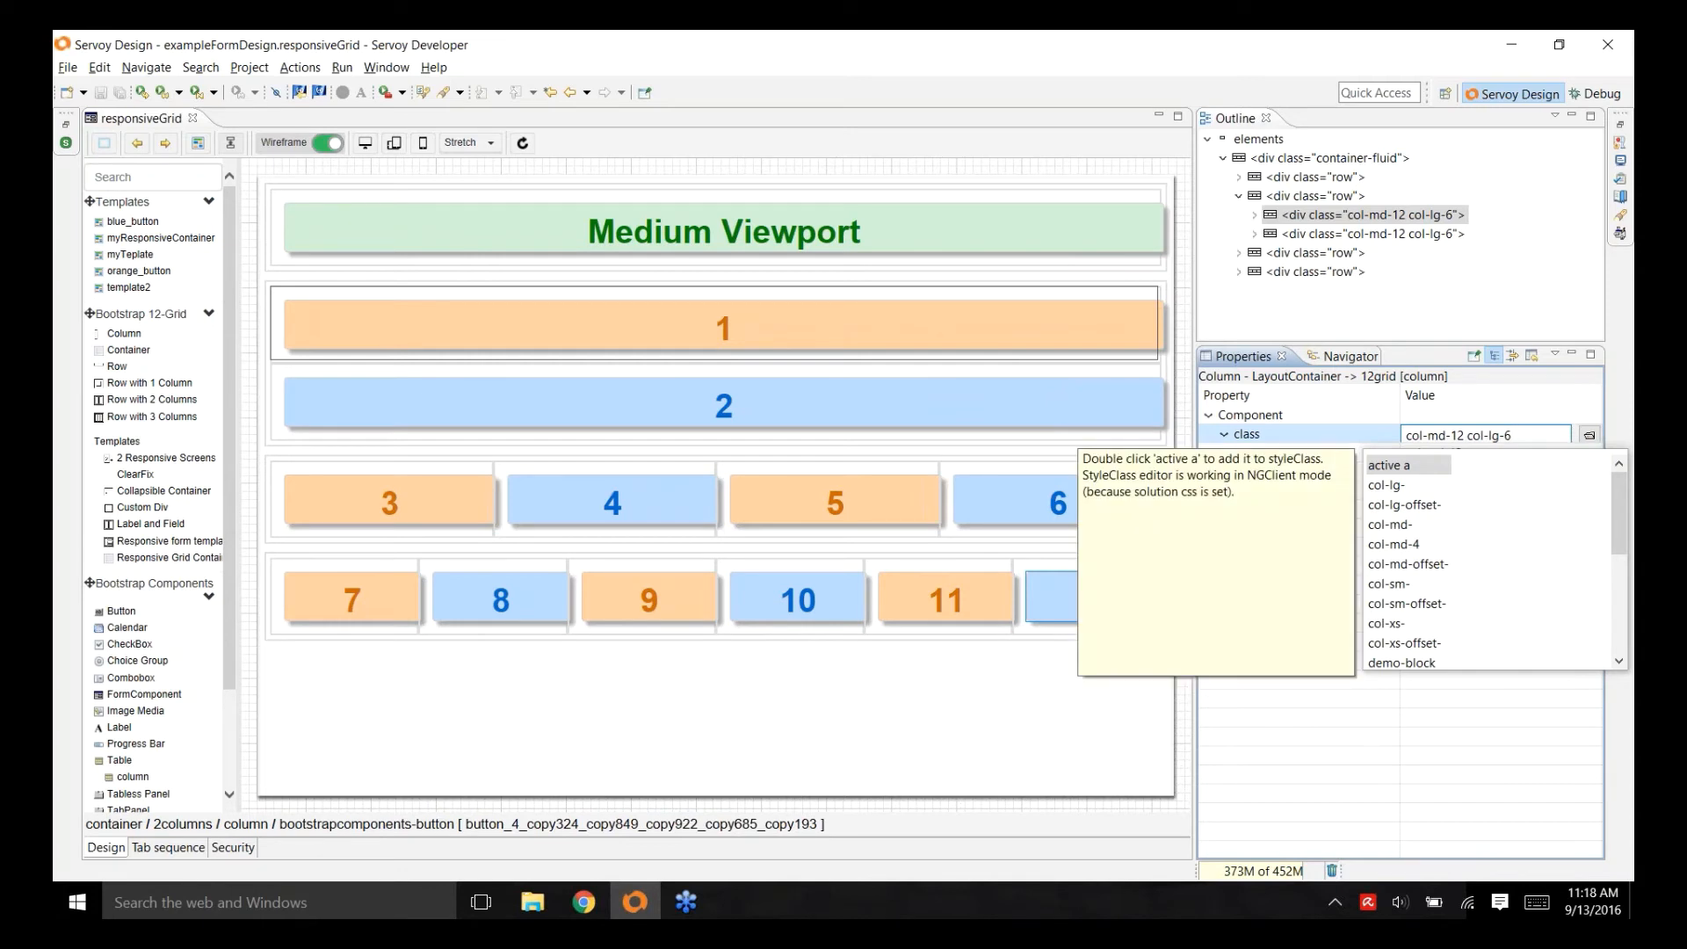
{"action": "type", "text": "col"}
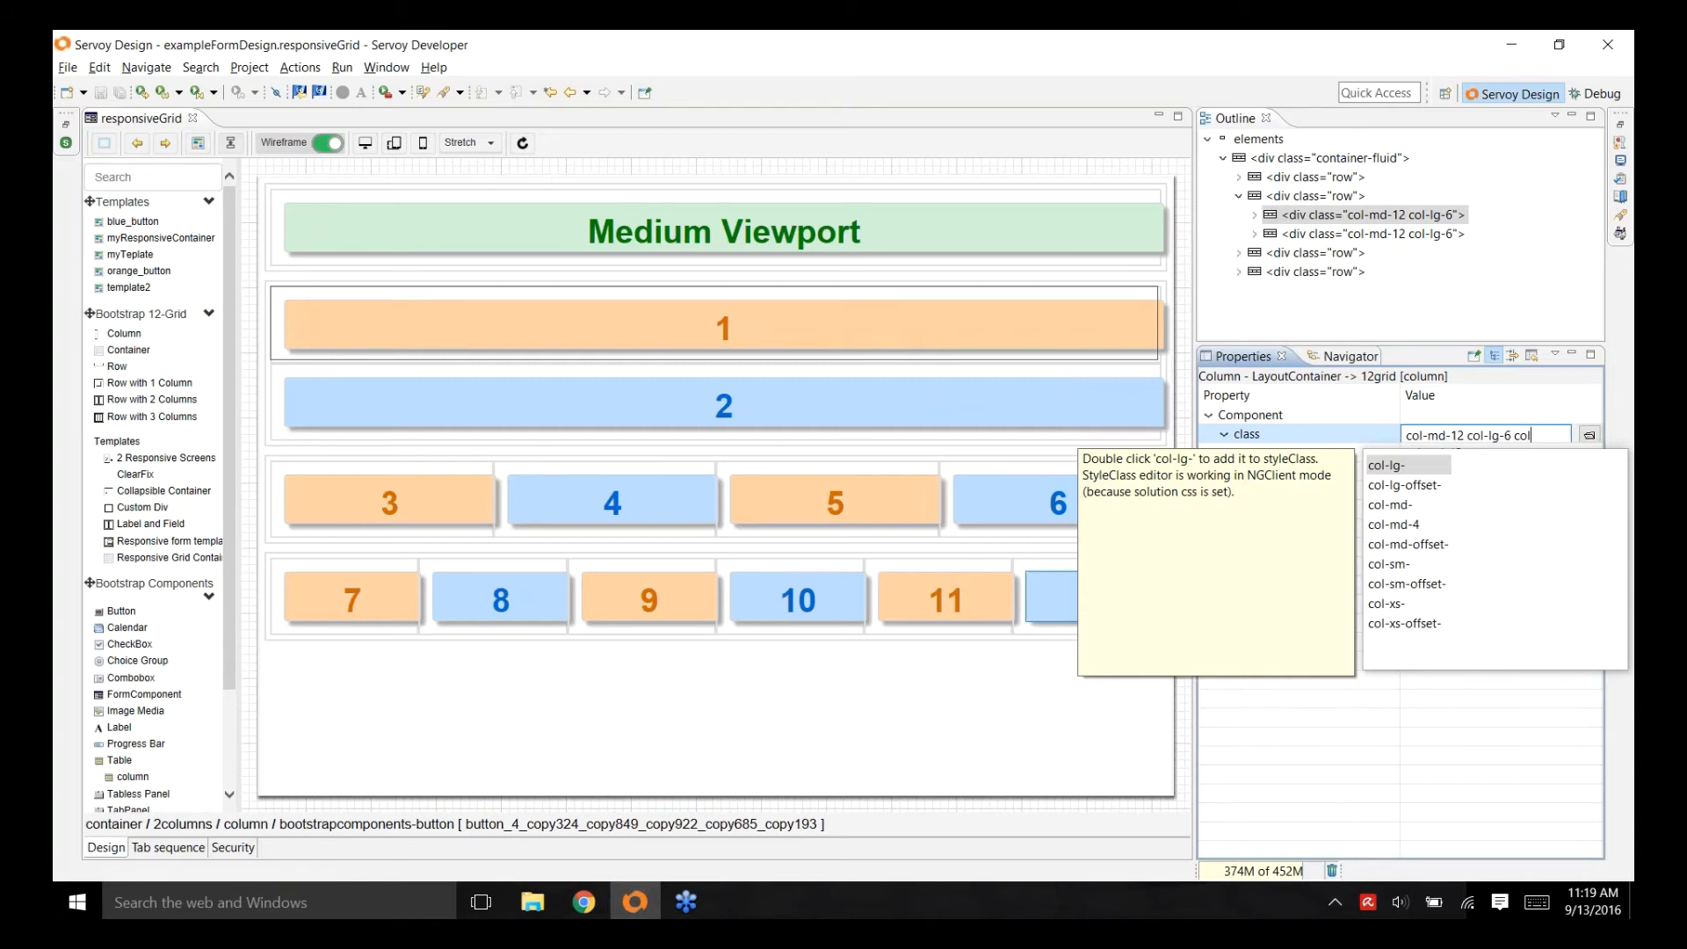
{"action": "key", "text": "BackSpace"}
{"action": "key", "text": "BackSpace"}
{"action": "key", "text": "BackSpace"}
{"action": "key", "text": "BackSpace"}
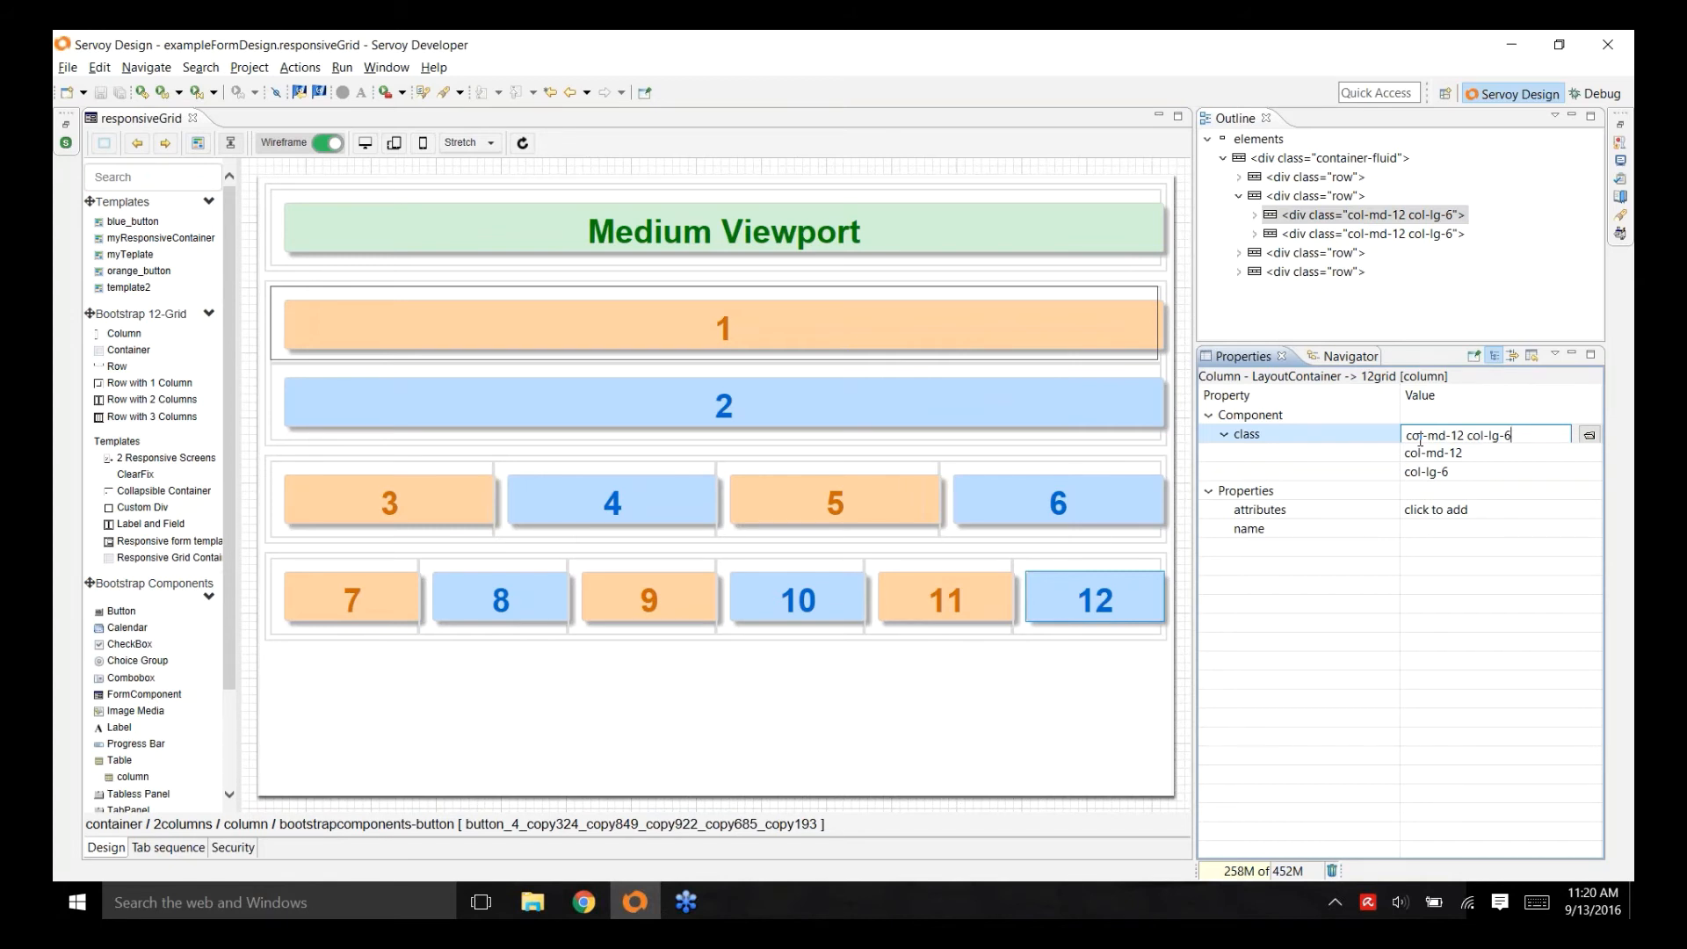
- Select the third row in the outline and expand it to examine its columns, collapsing the columns' own contents
{"action": "left_click", "coordinate": [1283, 256]}
{"action": "left_click", "coordinate": [1239, 253]}
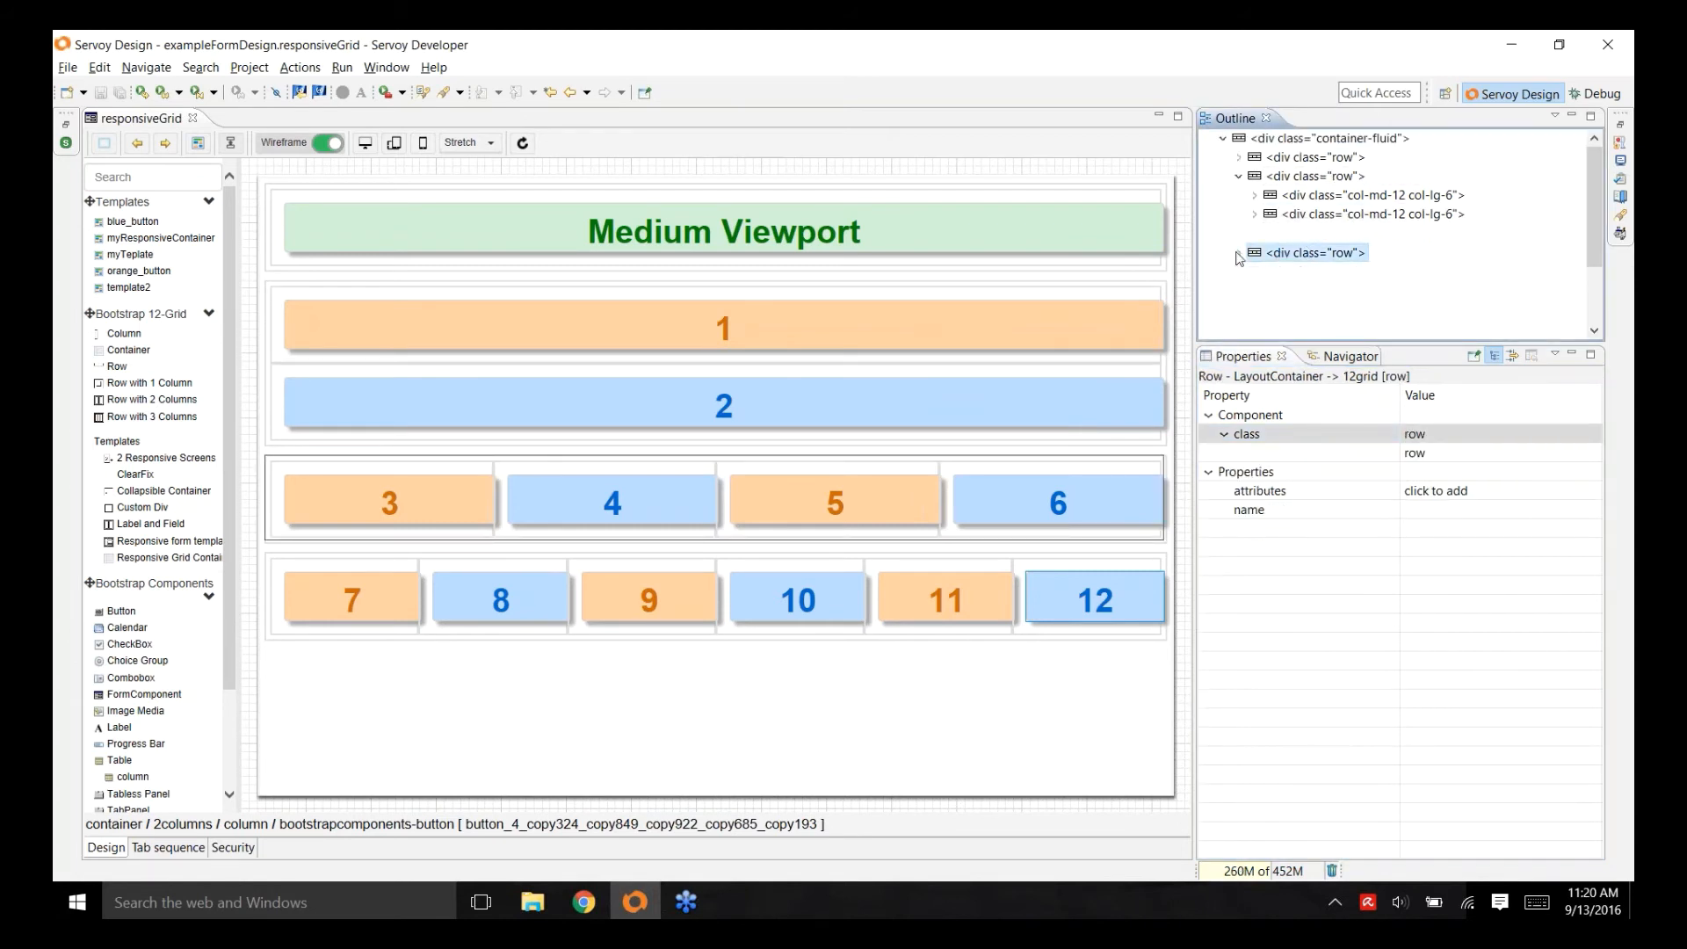
{"action": "left_click", "coordinate": [1254, 198]}
{"action": "left_click", "coordinate": [1255, 216]}
{"action": "left_click", "coordinate": [1253, 252]}
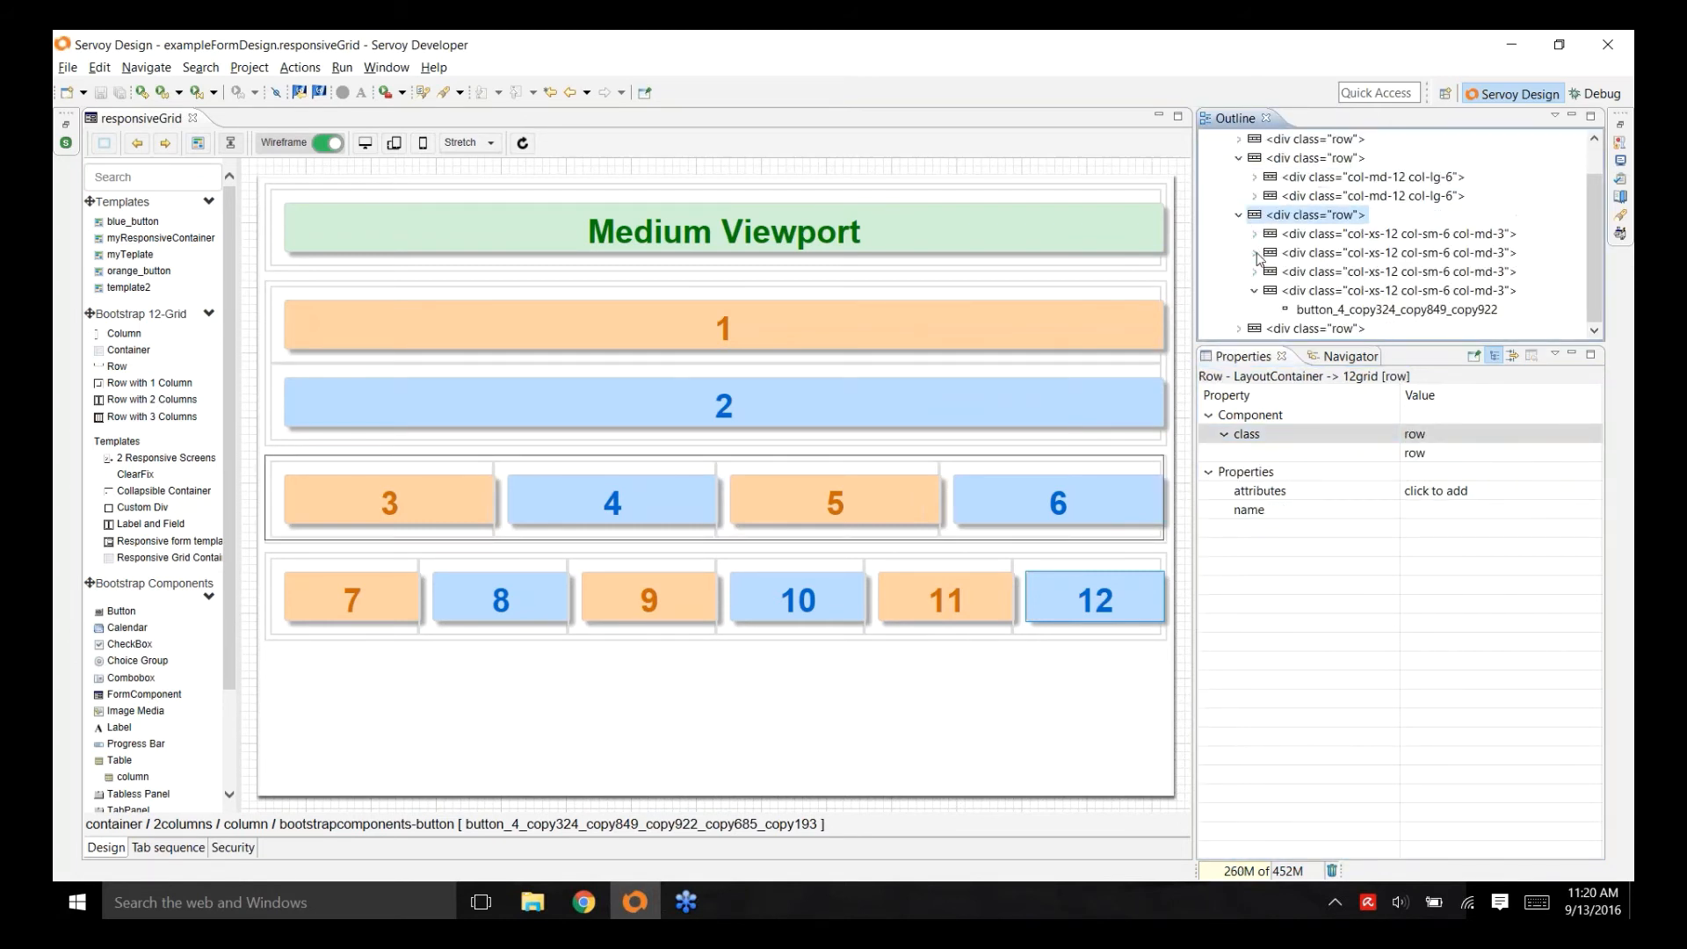
{"action": "left_click", "coordinate": [1253, 289]}
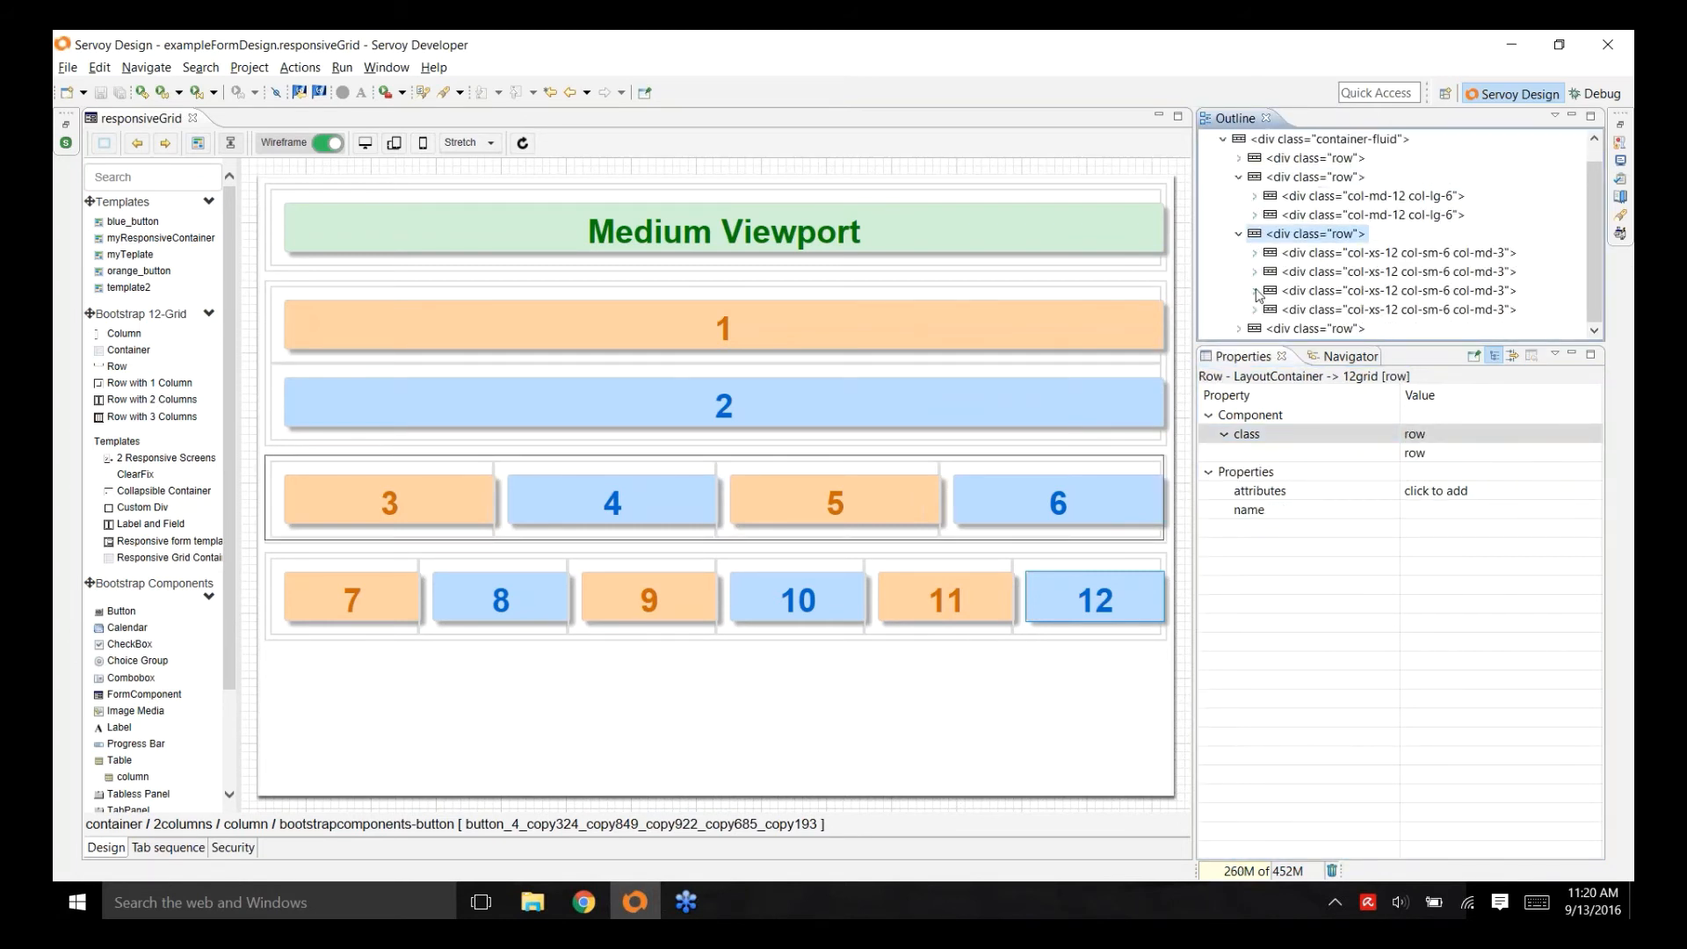
- Inspect the col-md-3, col-sm-6 and col-xs-12 classes of the third row's first column
{"action": "left_click", "coordinate": [1288, 256]}
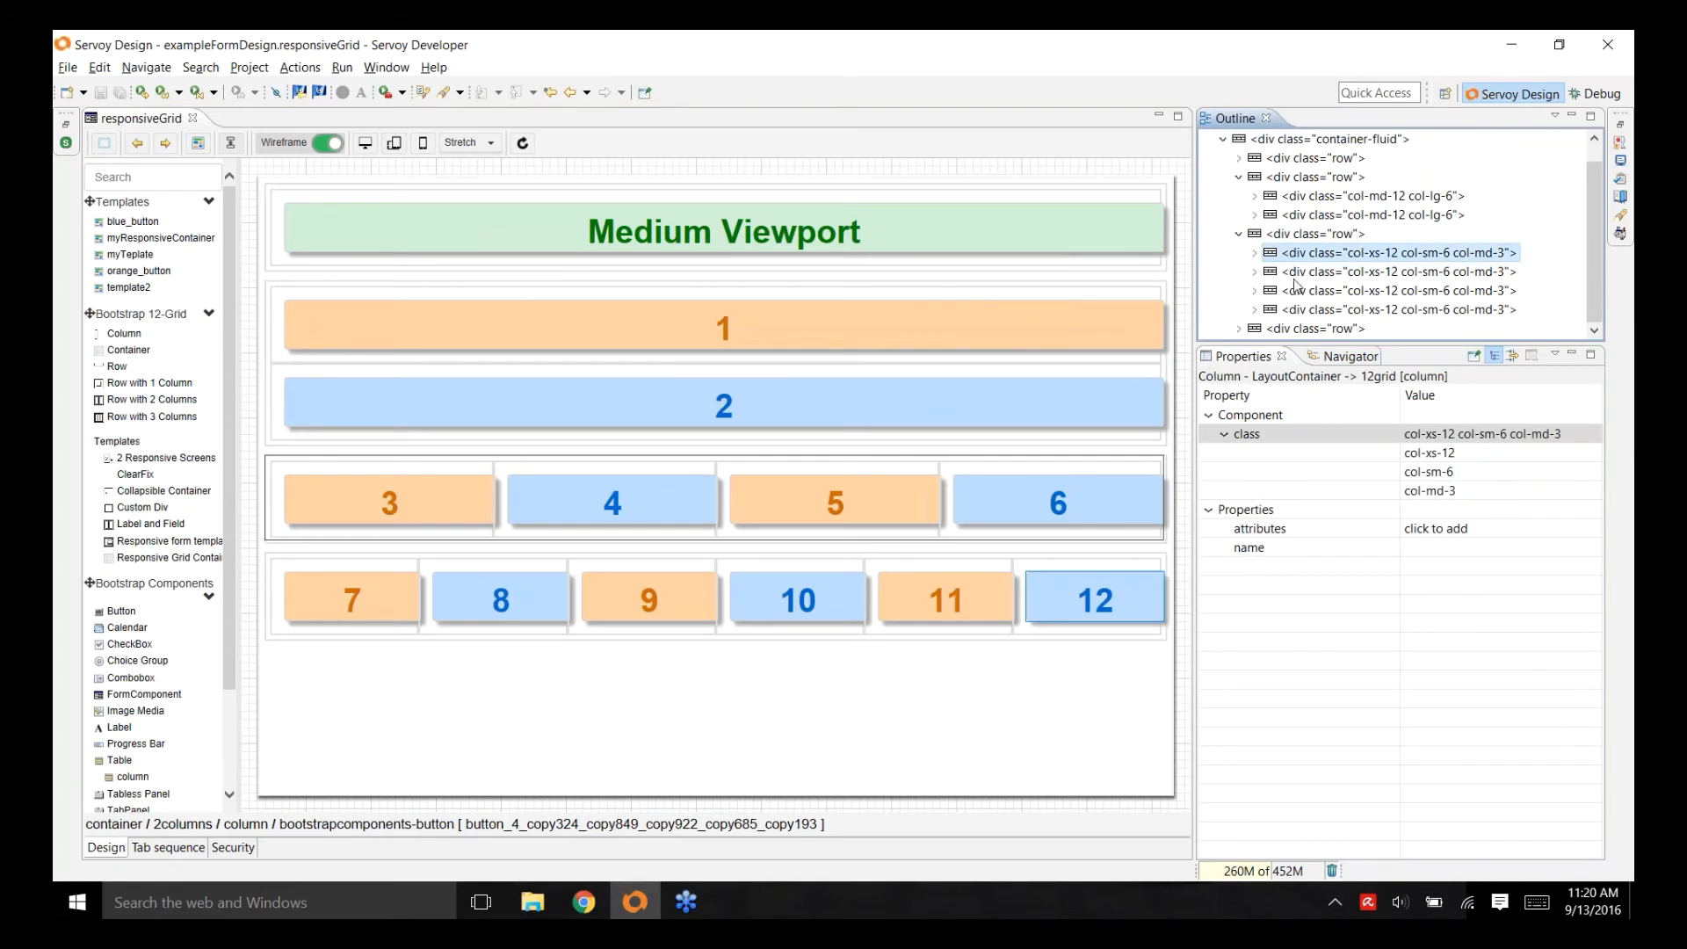
{"action": "left_click", "coordinate": [1483, 491]}
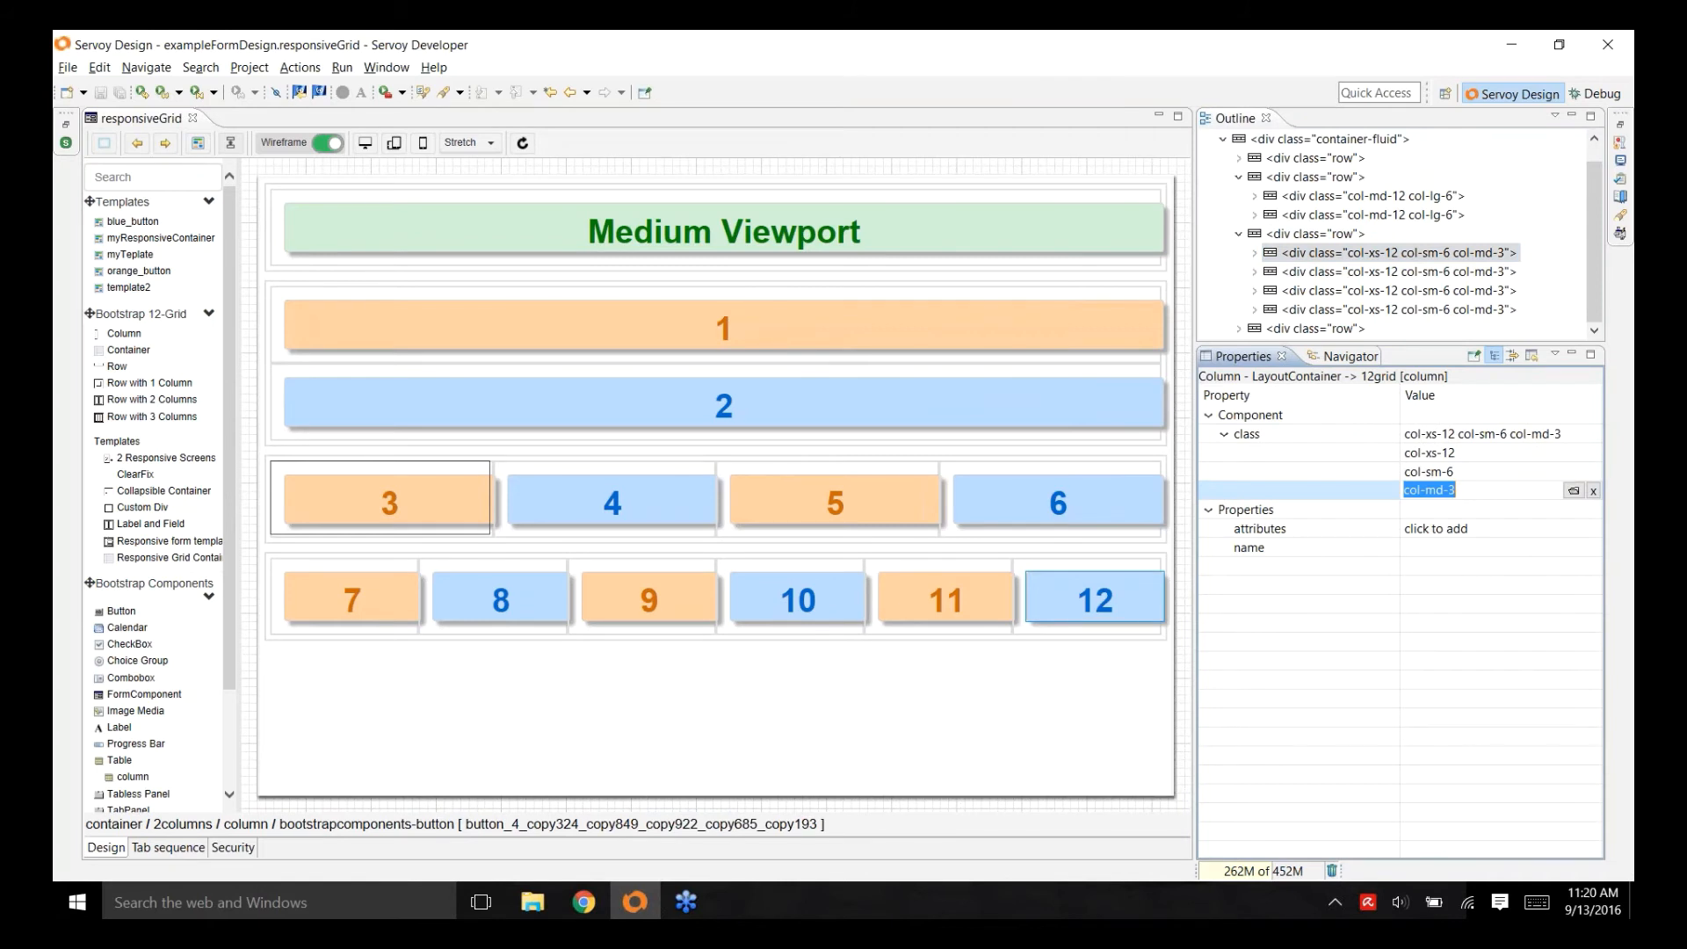
{"action": "left_click", "coordinate": [1493, 473]}
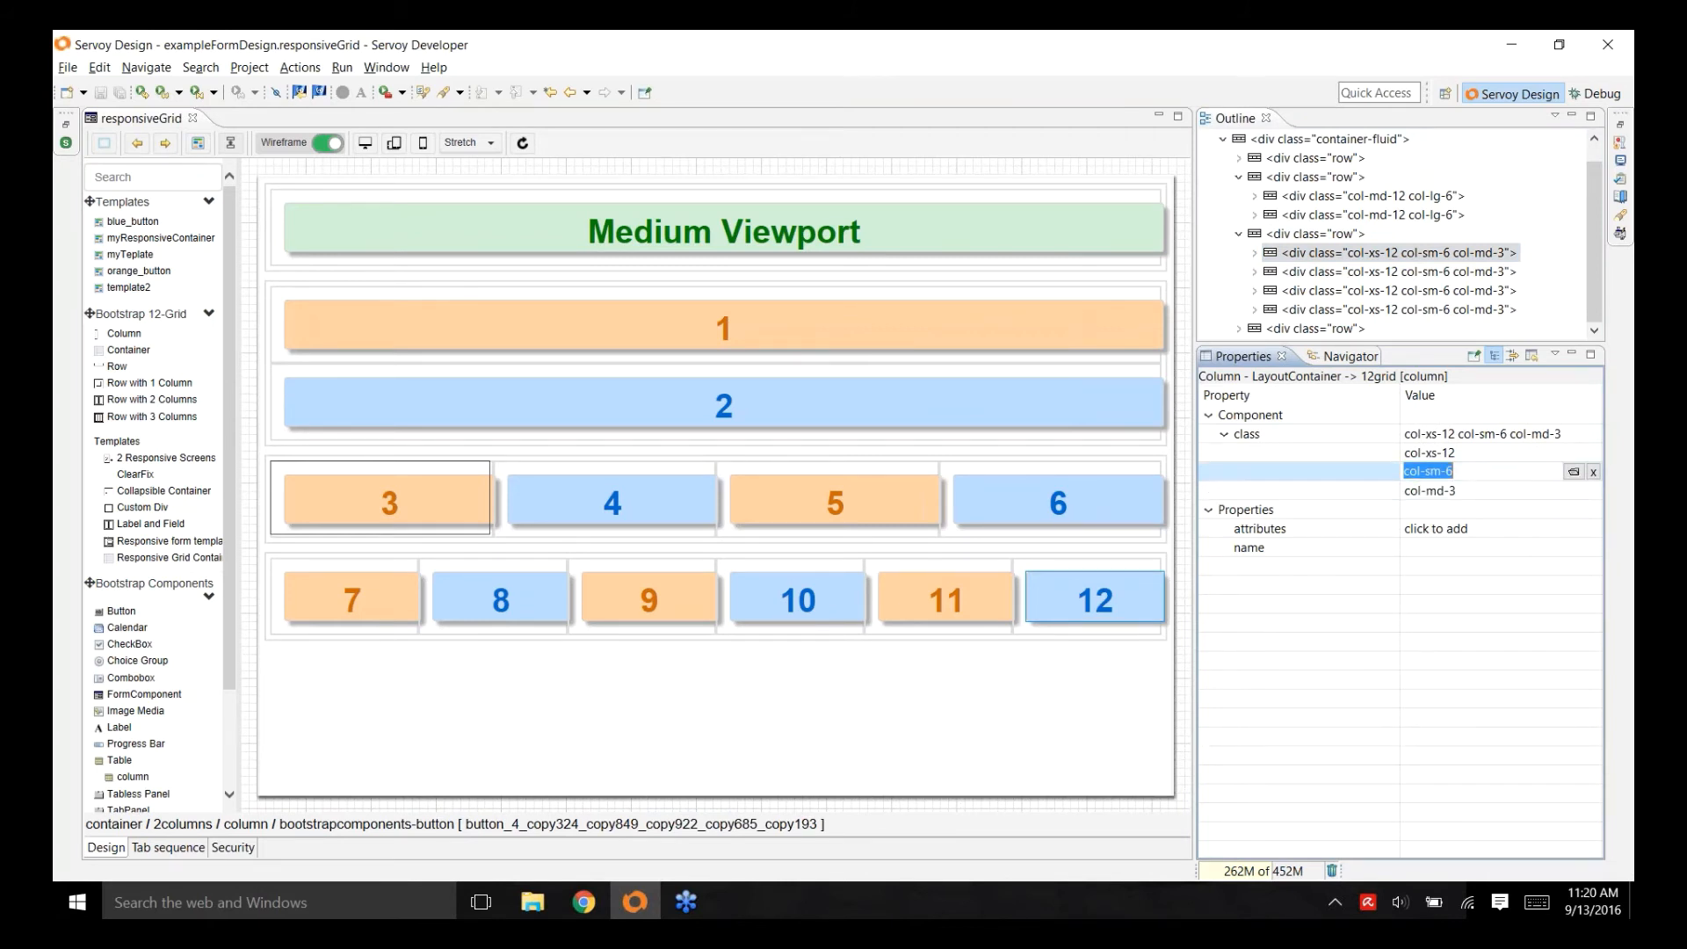
{"action": "left_click", "coordinate": [1474, 452]}
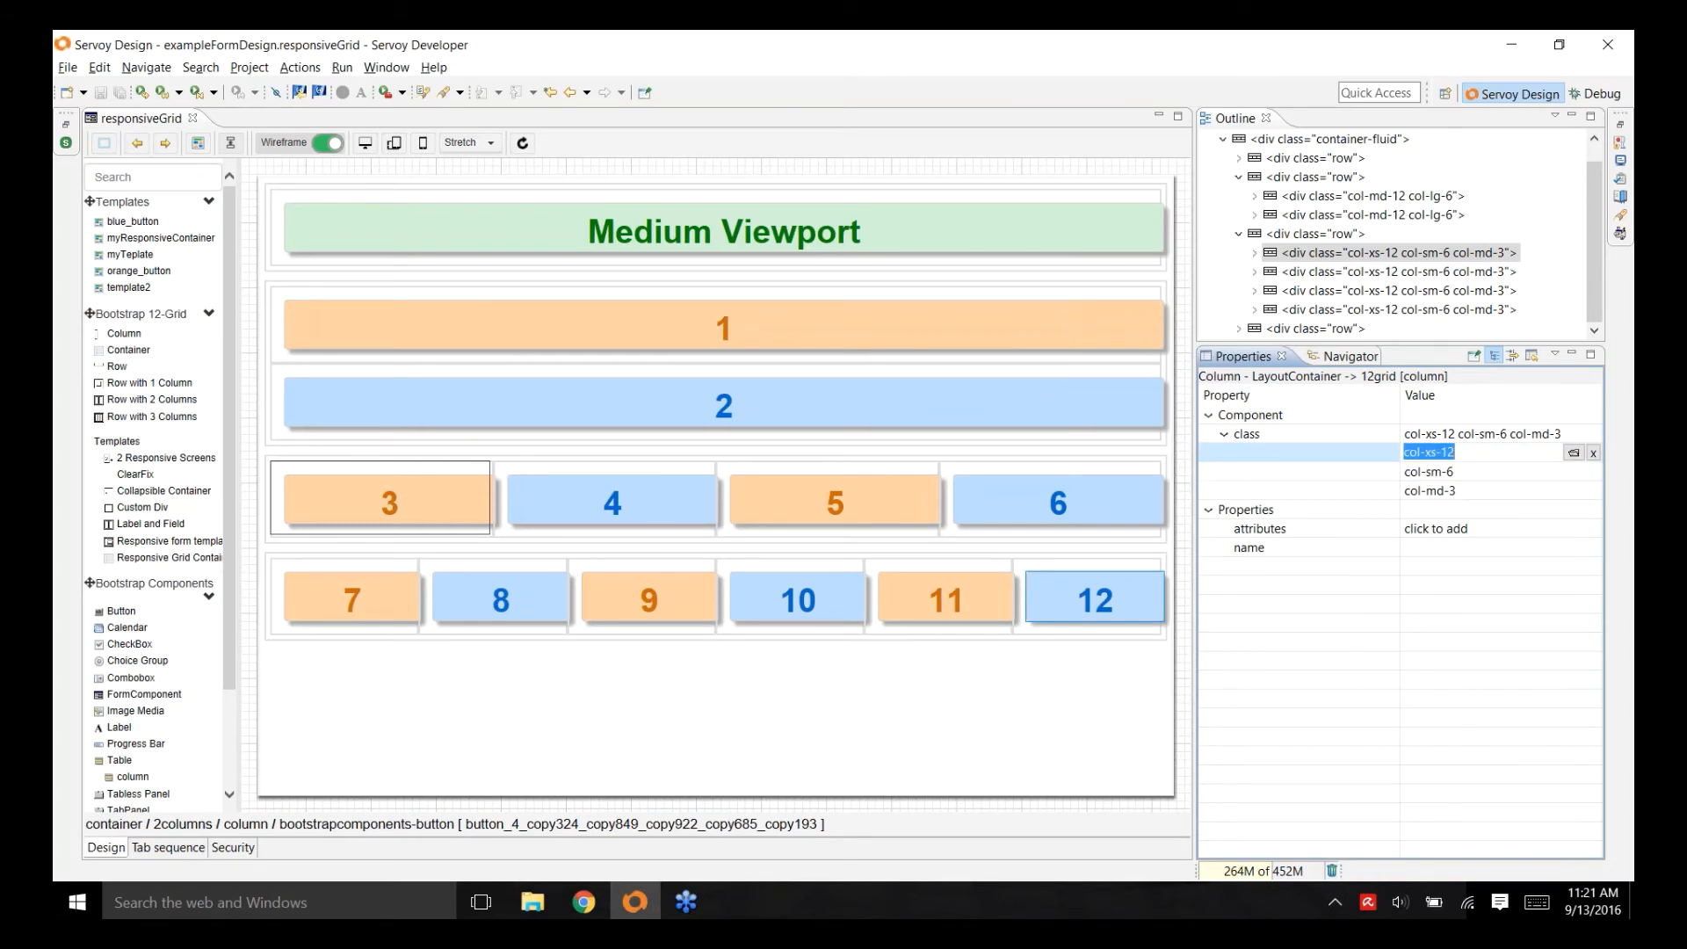
- Switch to the running solution in Chrome and resize its window through the Large, Small and X-Small viewports
{"action": "key", "text": "alt+Tab"}
{"action": "key", "text": "alt+Tab"}
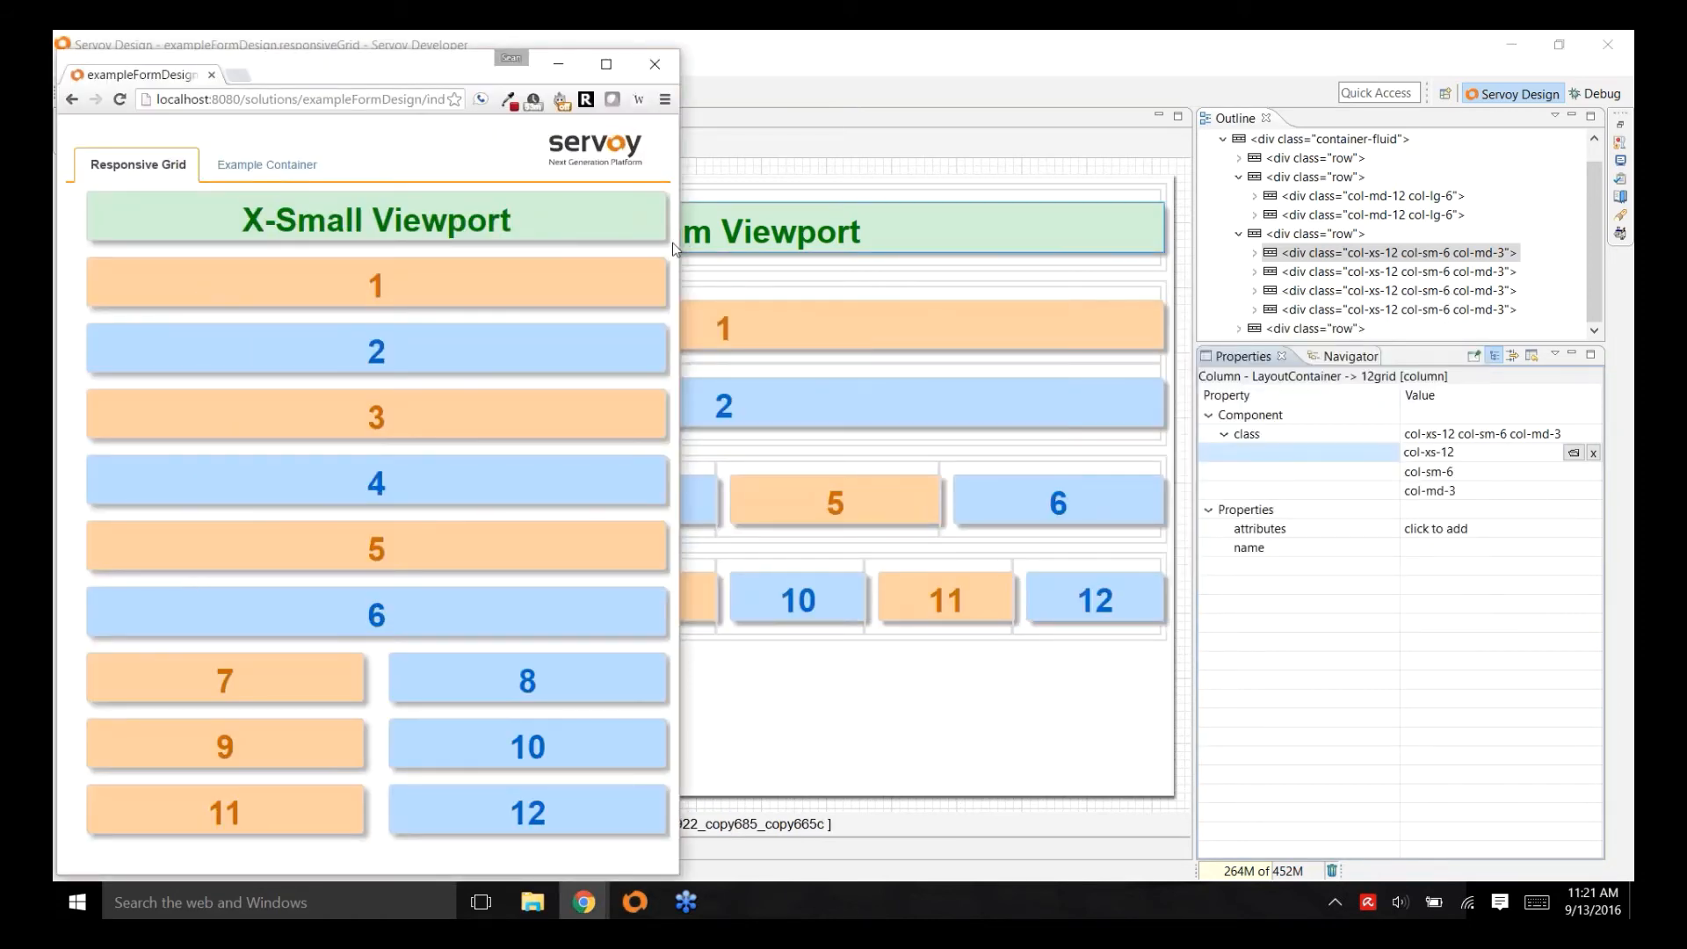
{"action": "left_click_drag", "start_coordinate": [673, 248], "coordinate": [1130, 357]}
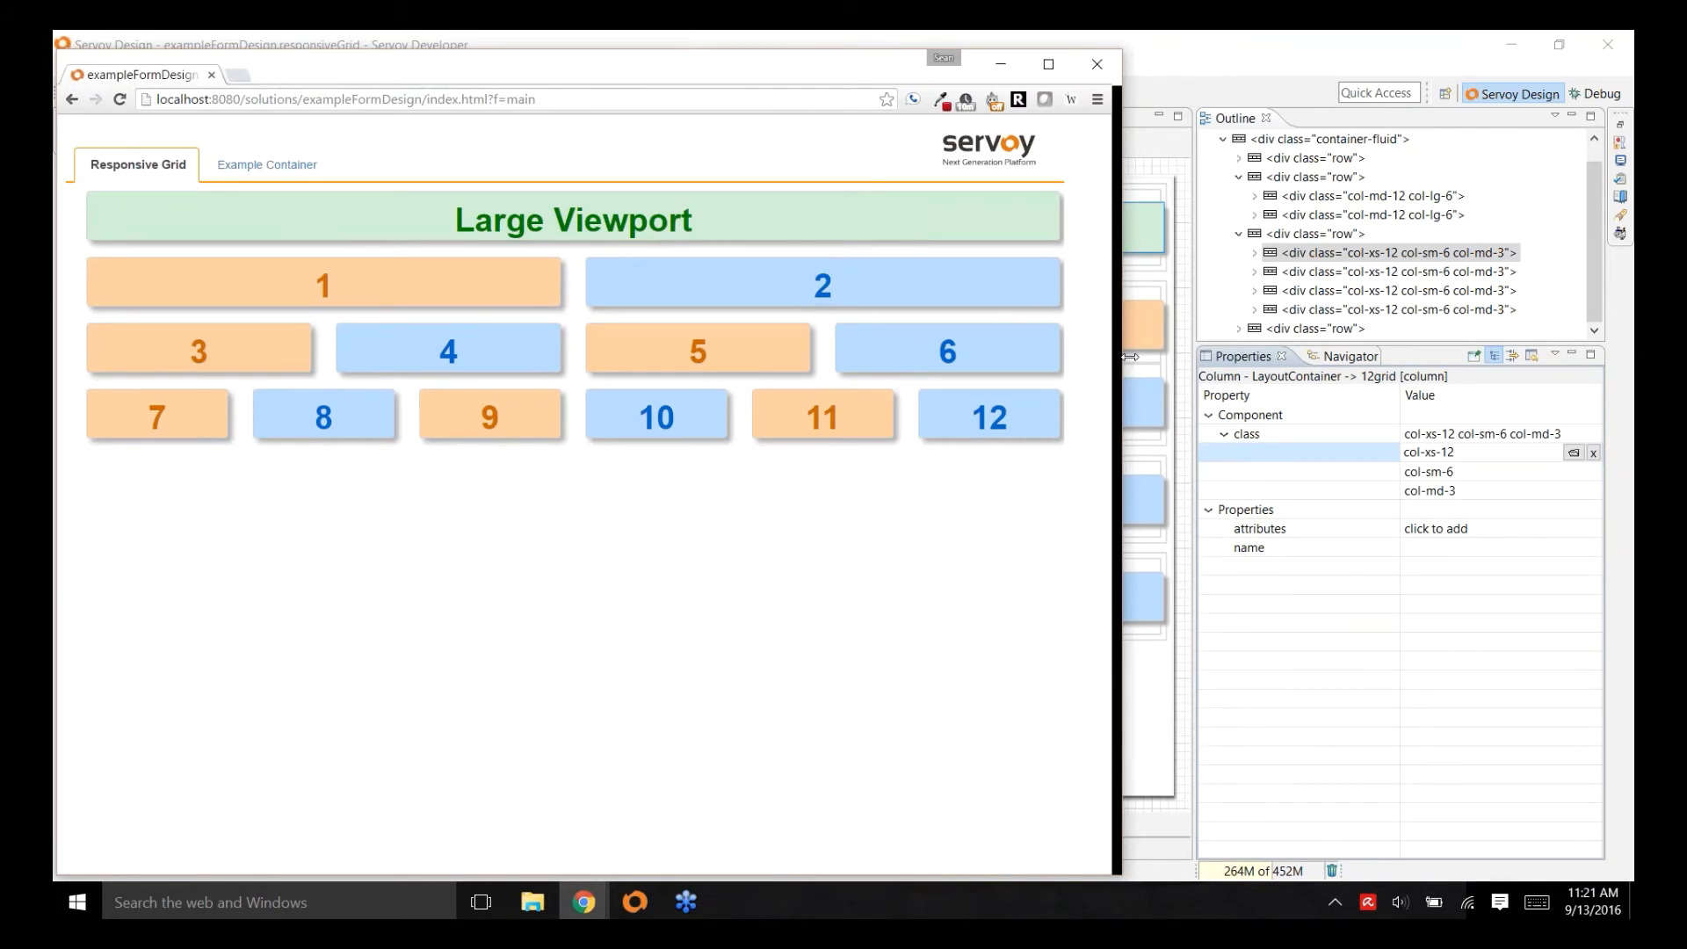
{"action": "left_click_drag", "start_coordinate": [1131, 356], "coordinate": [840, 360]}
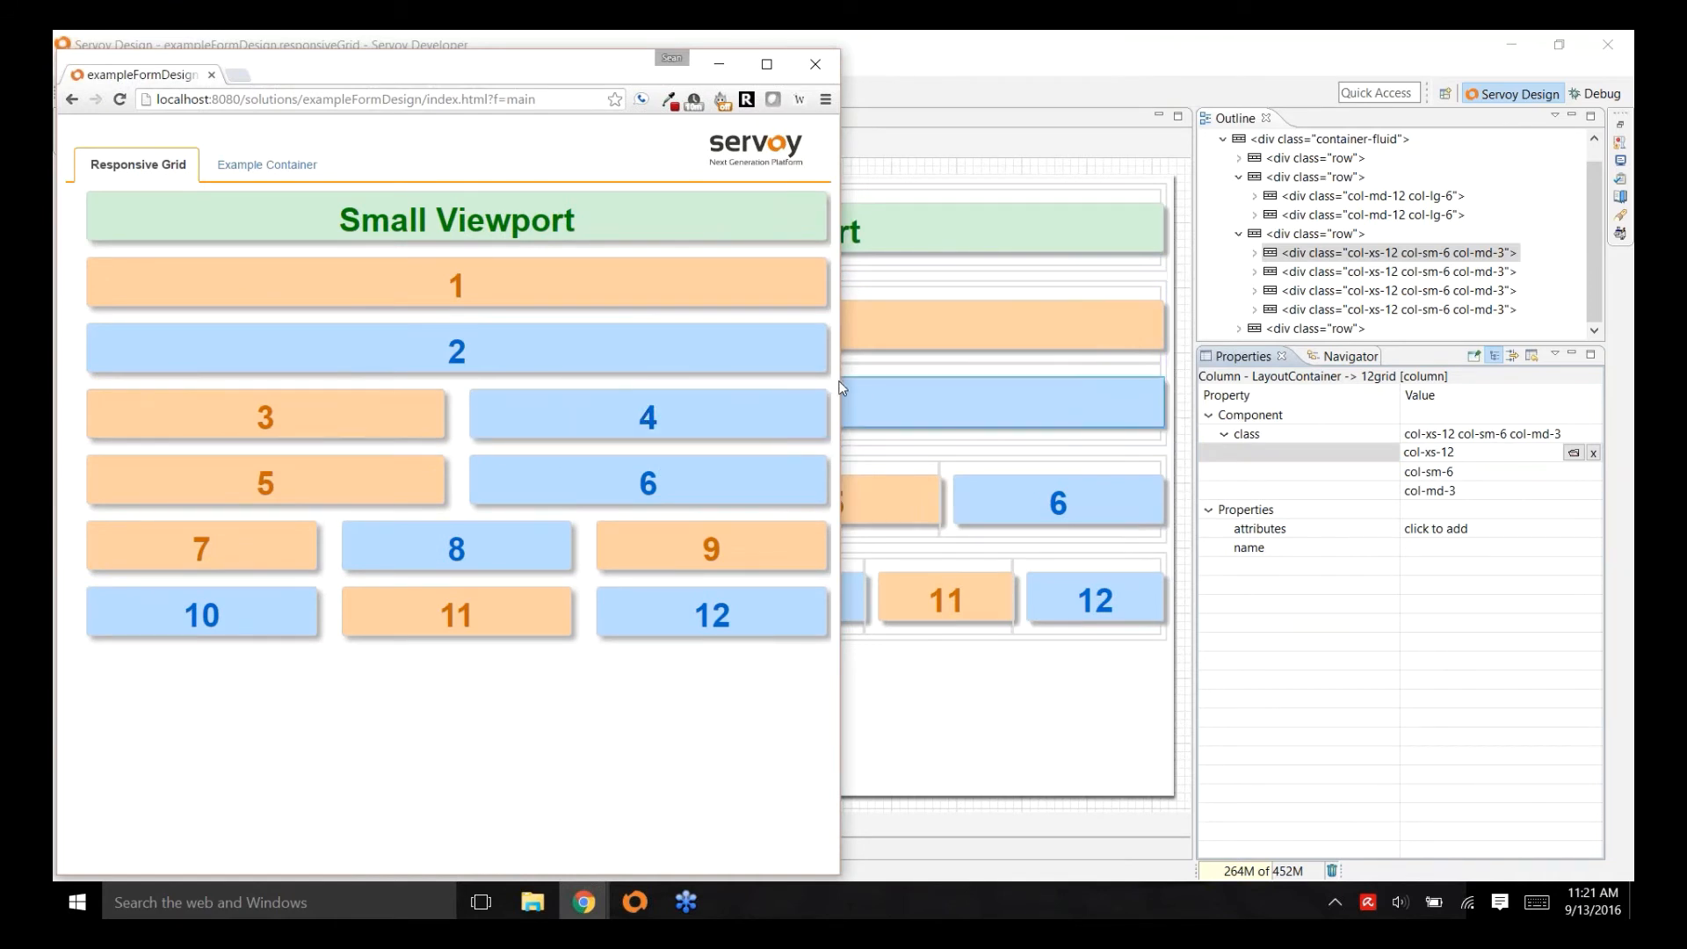
{"action": "left_click_drag", "start_coordinate": [839, 379], "coordinate": [607, 376]}
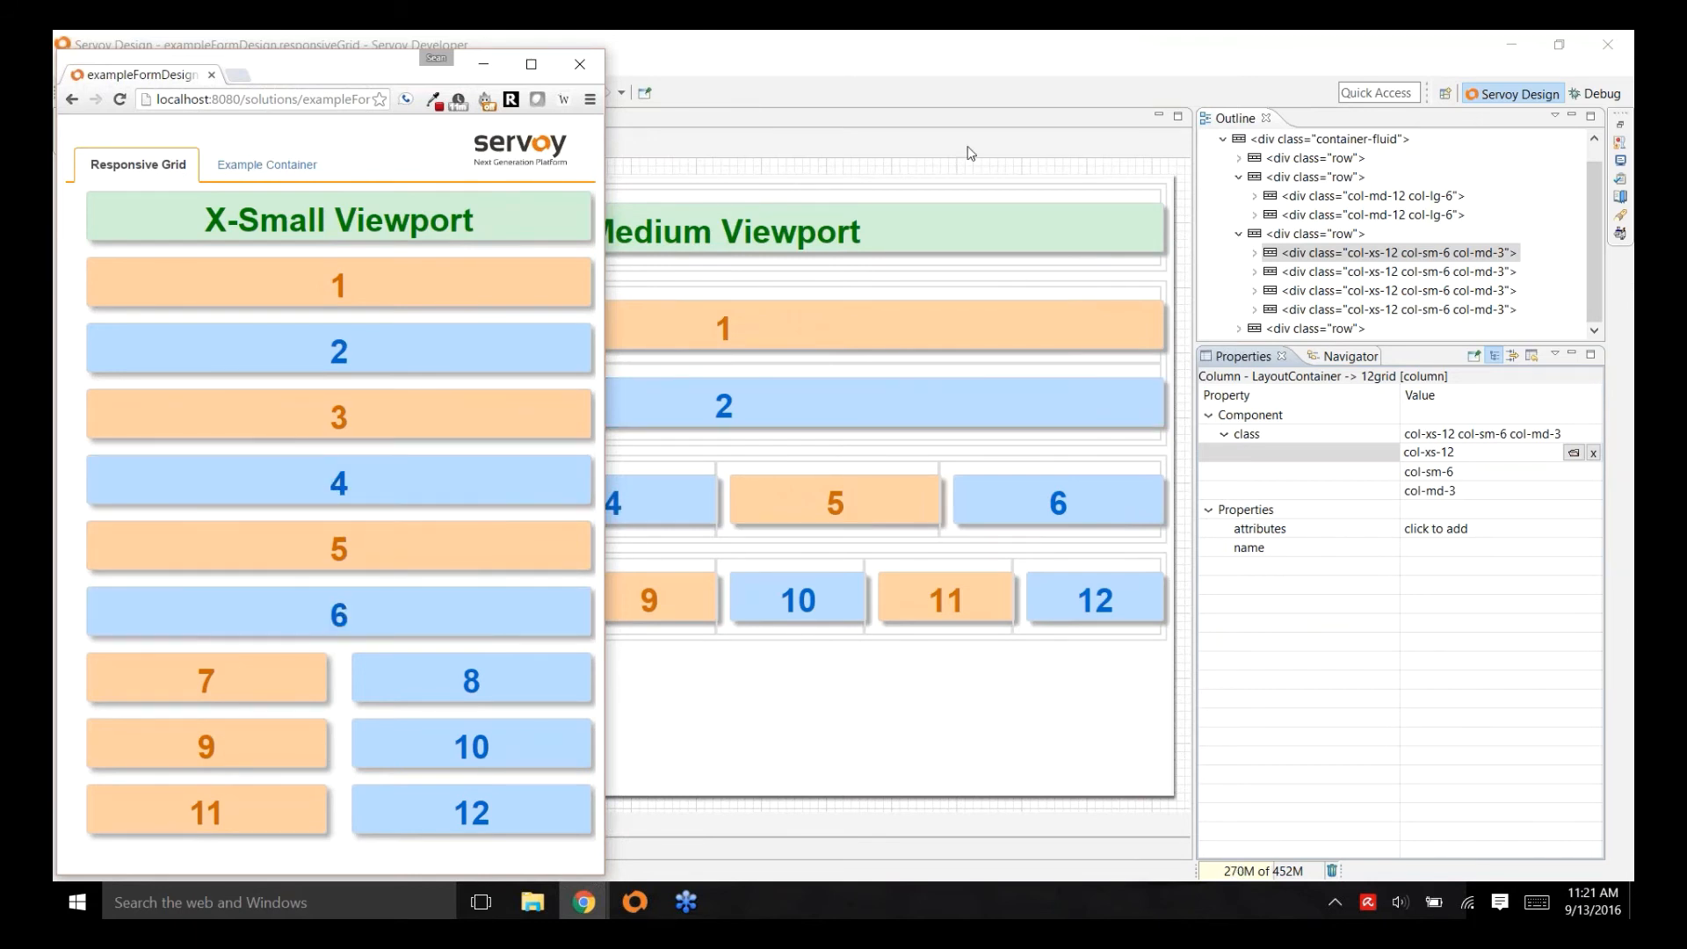
- Return to Servoy Developer, collapse the third row, expand the fourth row and inspect the classes of its first column
{"action": "left_click", "coordinate": [1242, 243]}
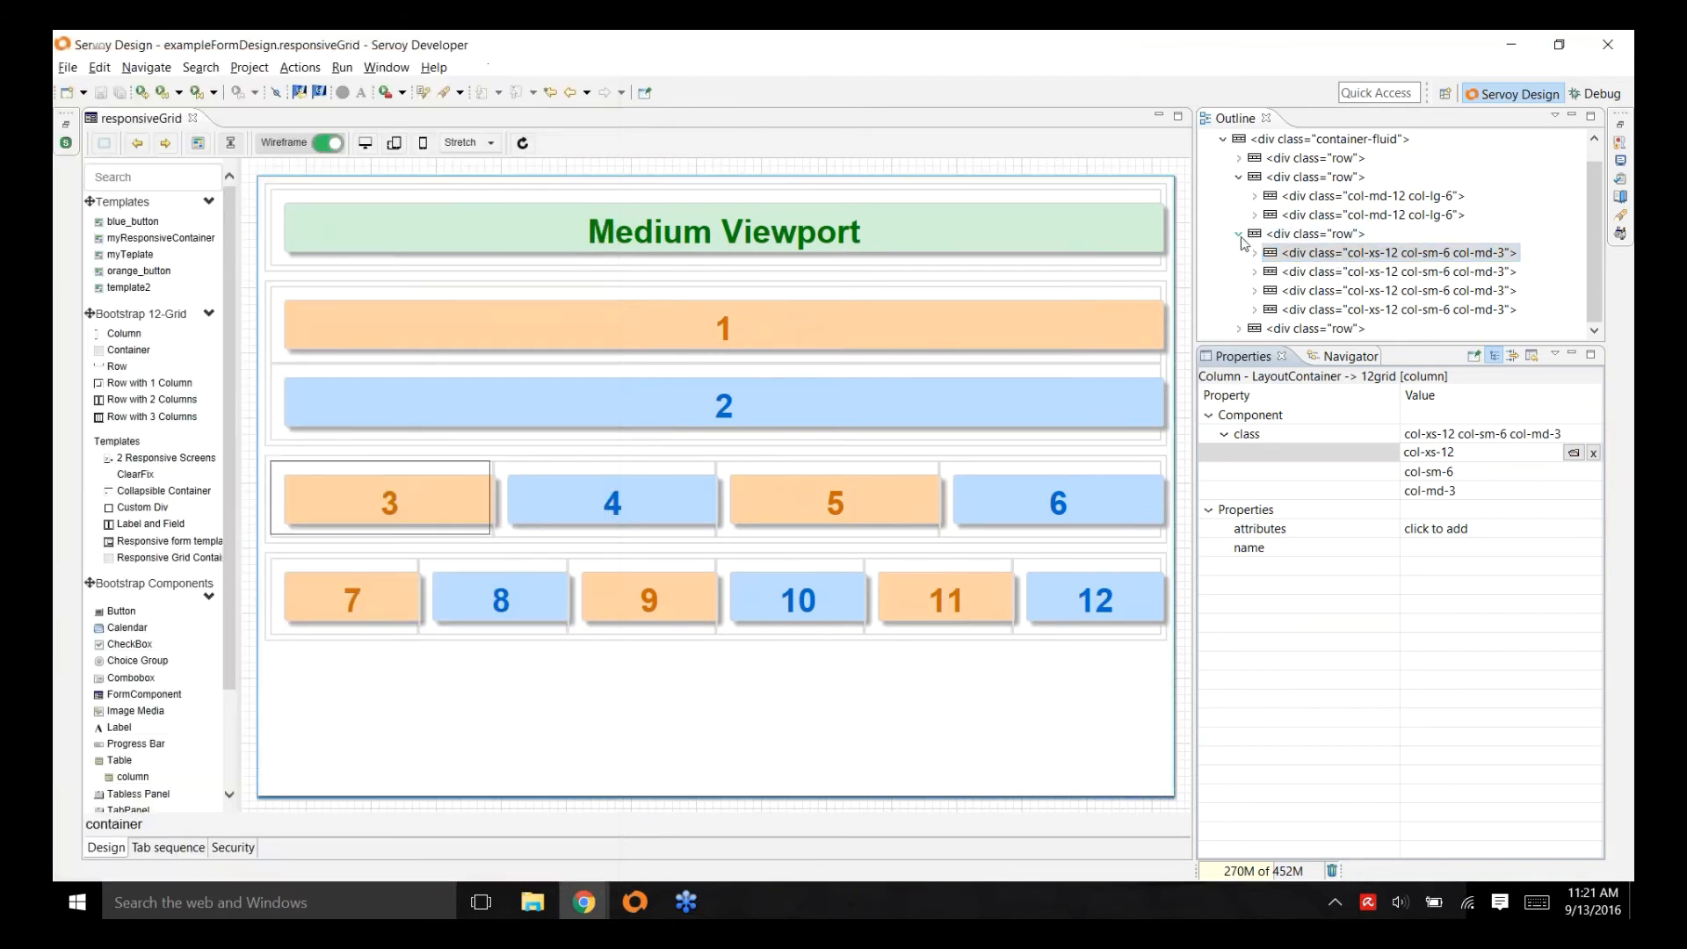
{"action": "left_click", "coordinate": [1254, 274]}
{"action": "left_click", "coordinate": [1240, 271]}
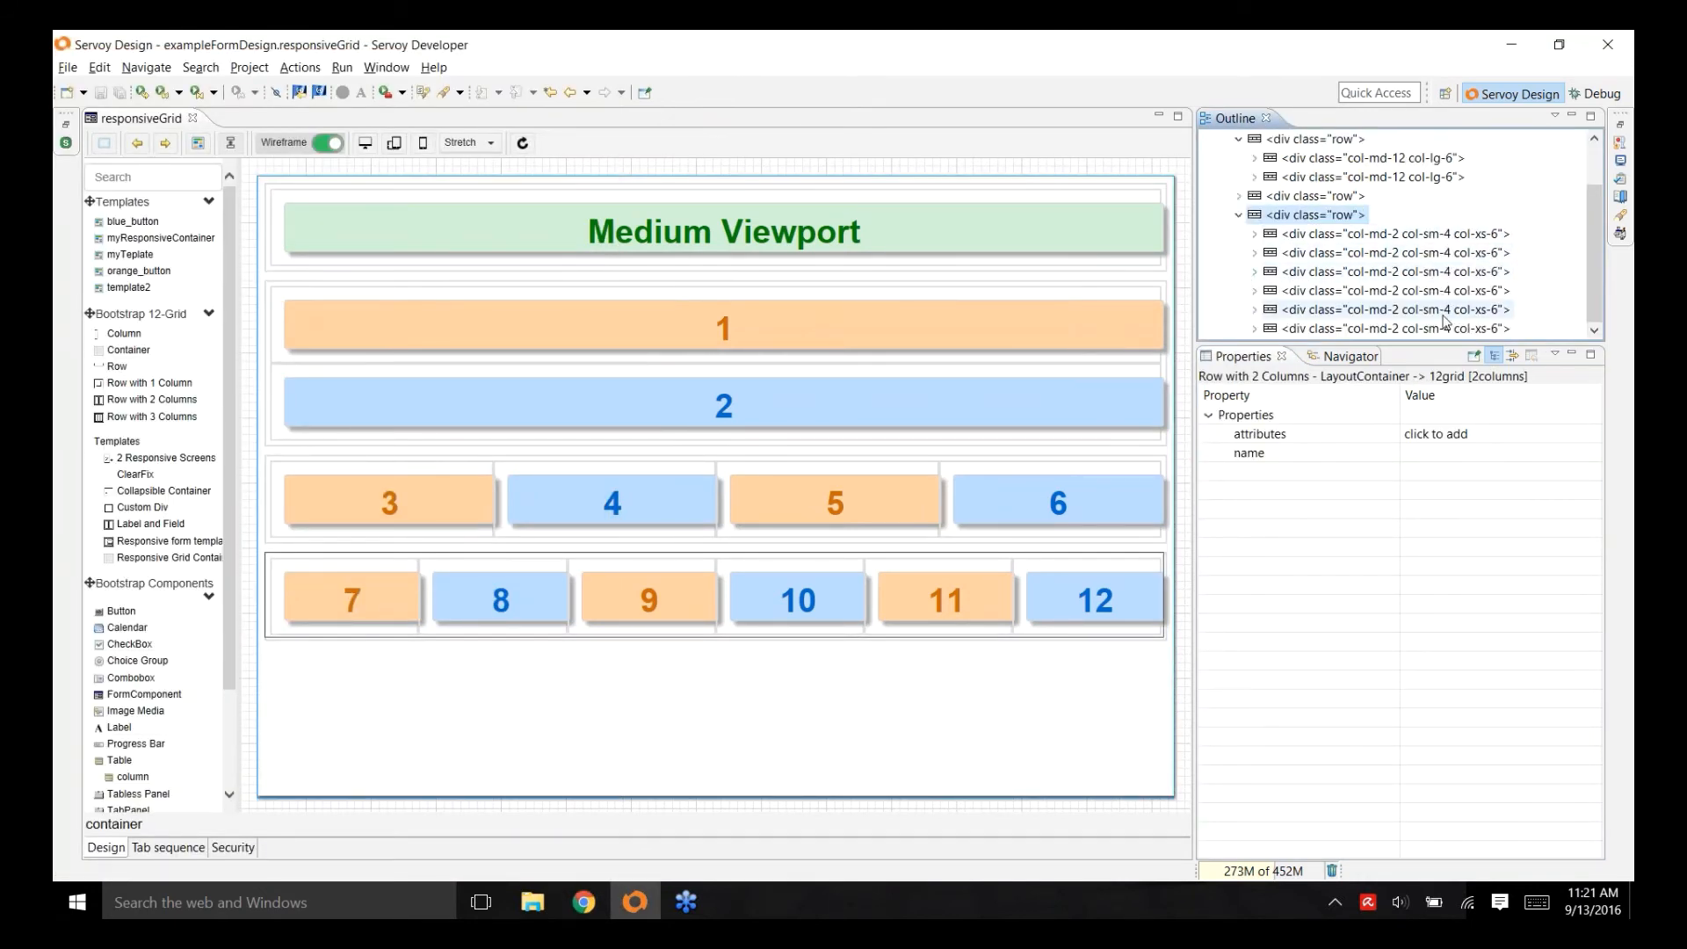
{"action": "left_click", "coordinate": [1487, 240]}
{"action": "left_click", "coordinate": [1224, 434]}
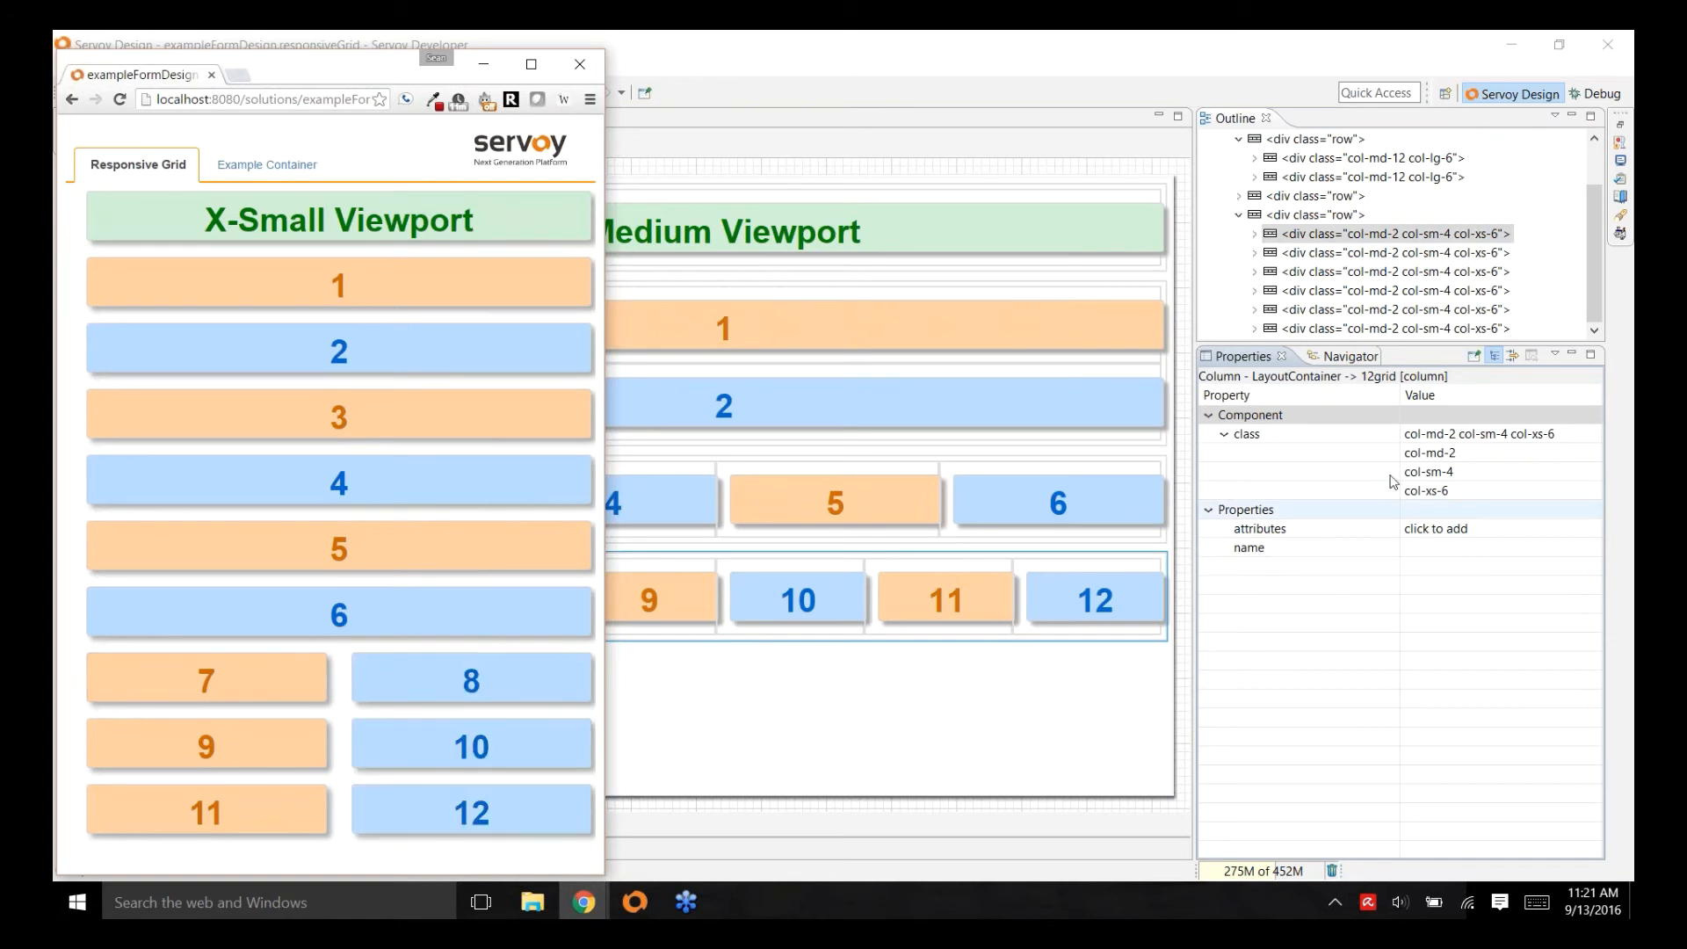
- Select the fourth row in the outline, and widen the Chrome window of the running solution to the Large viewport
{"action": "left_click", "coordinate": [1300, 215]}
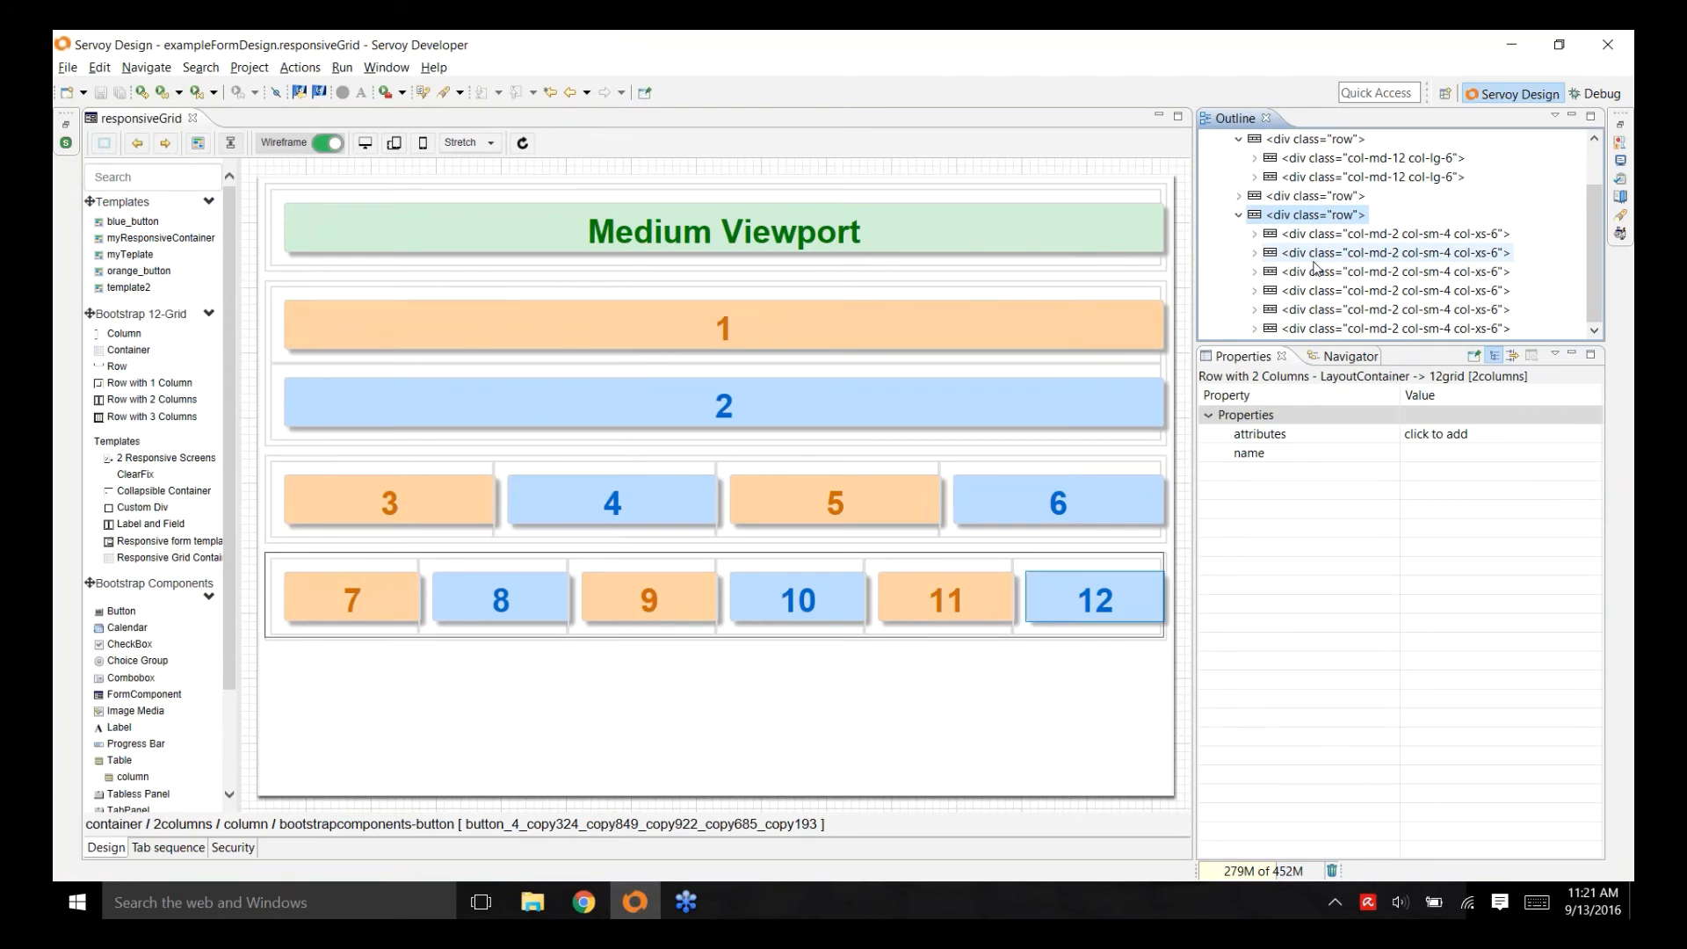
{"action": "key", "text": "alt+Tab"}
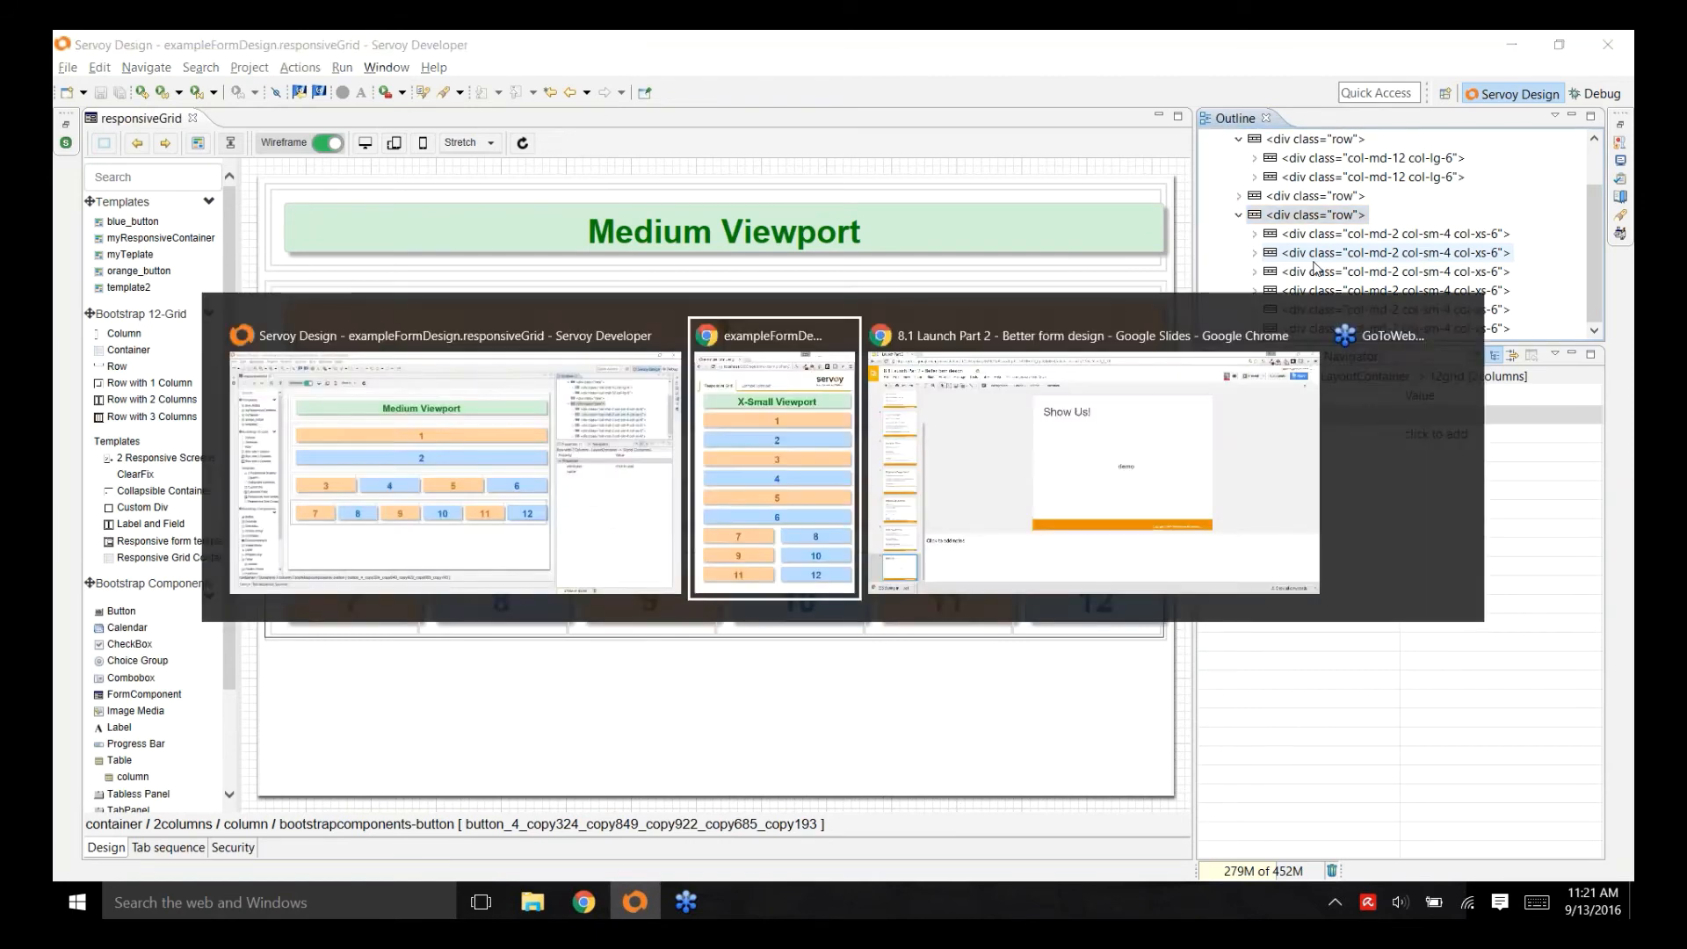
{"action": "left_click_drag", "start_coordinate": [606, 151], "coordinate": [1102, 227]}
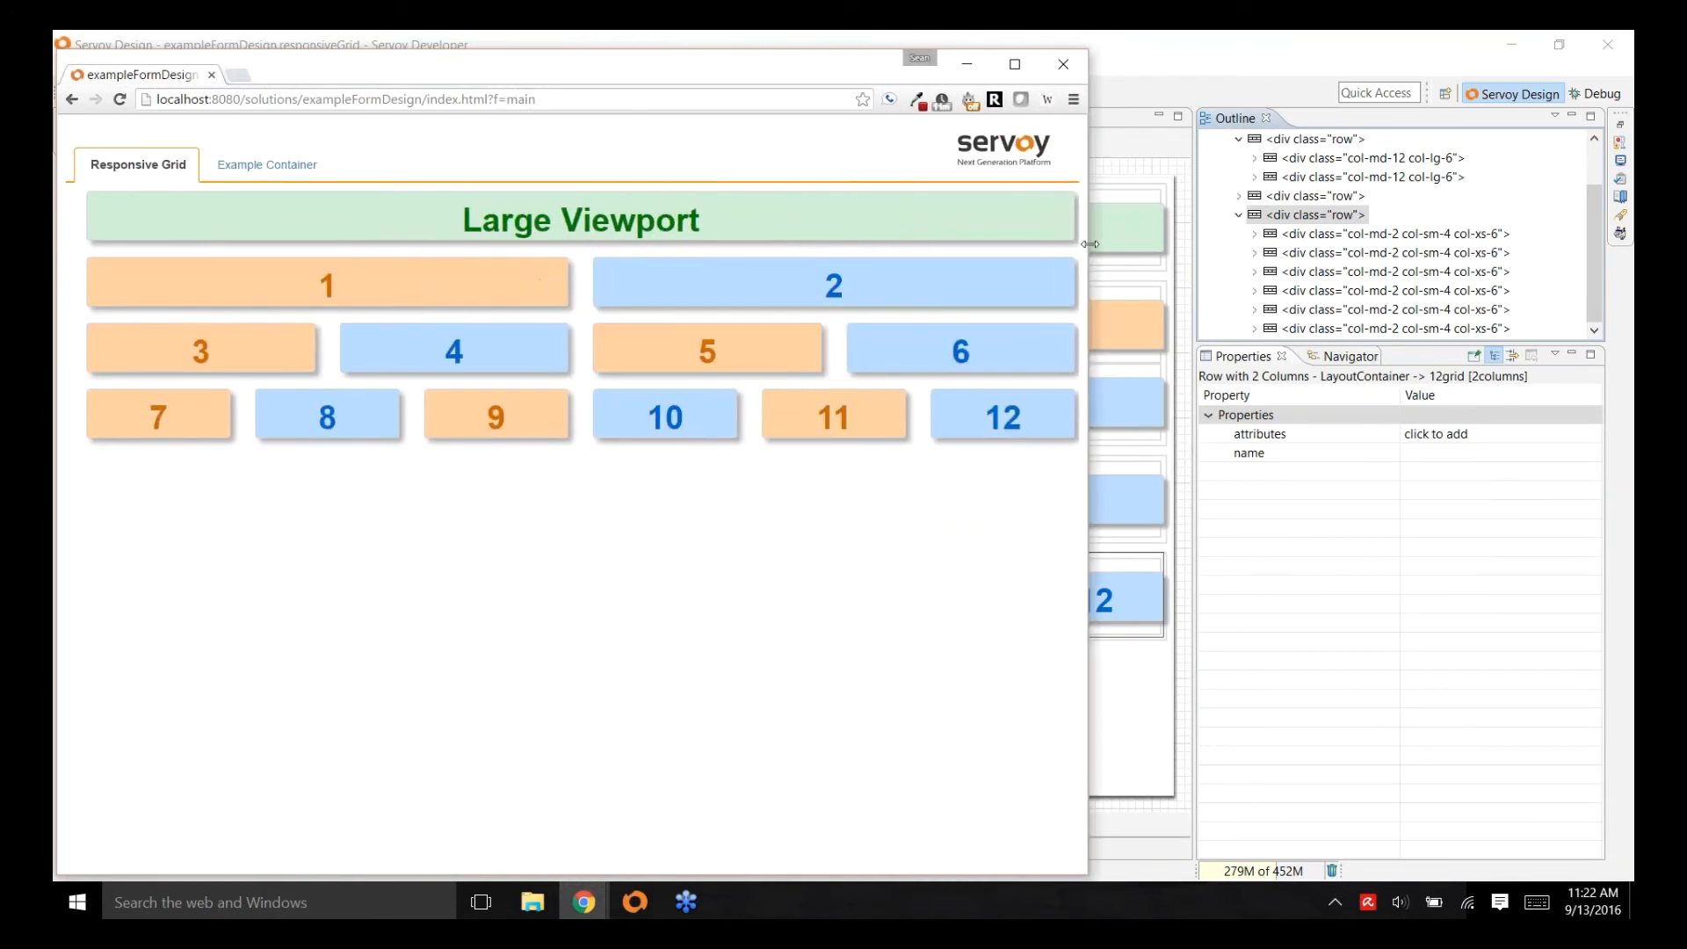
- Back in Servoy Developer, collapse the lower rows in the outline and expand the first row and its column down to the buttons
{"action": "left_click", "coordinate": [1174, 81]}
{"action": "left_click", "coordinate": [1239, 216]}
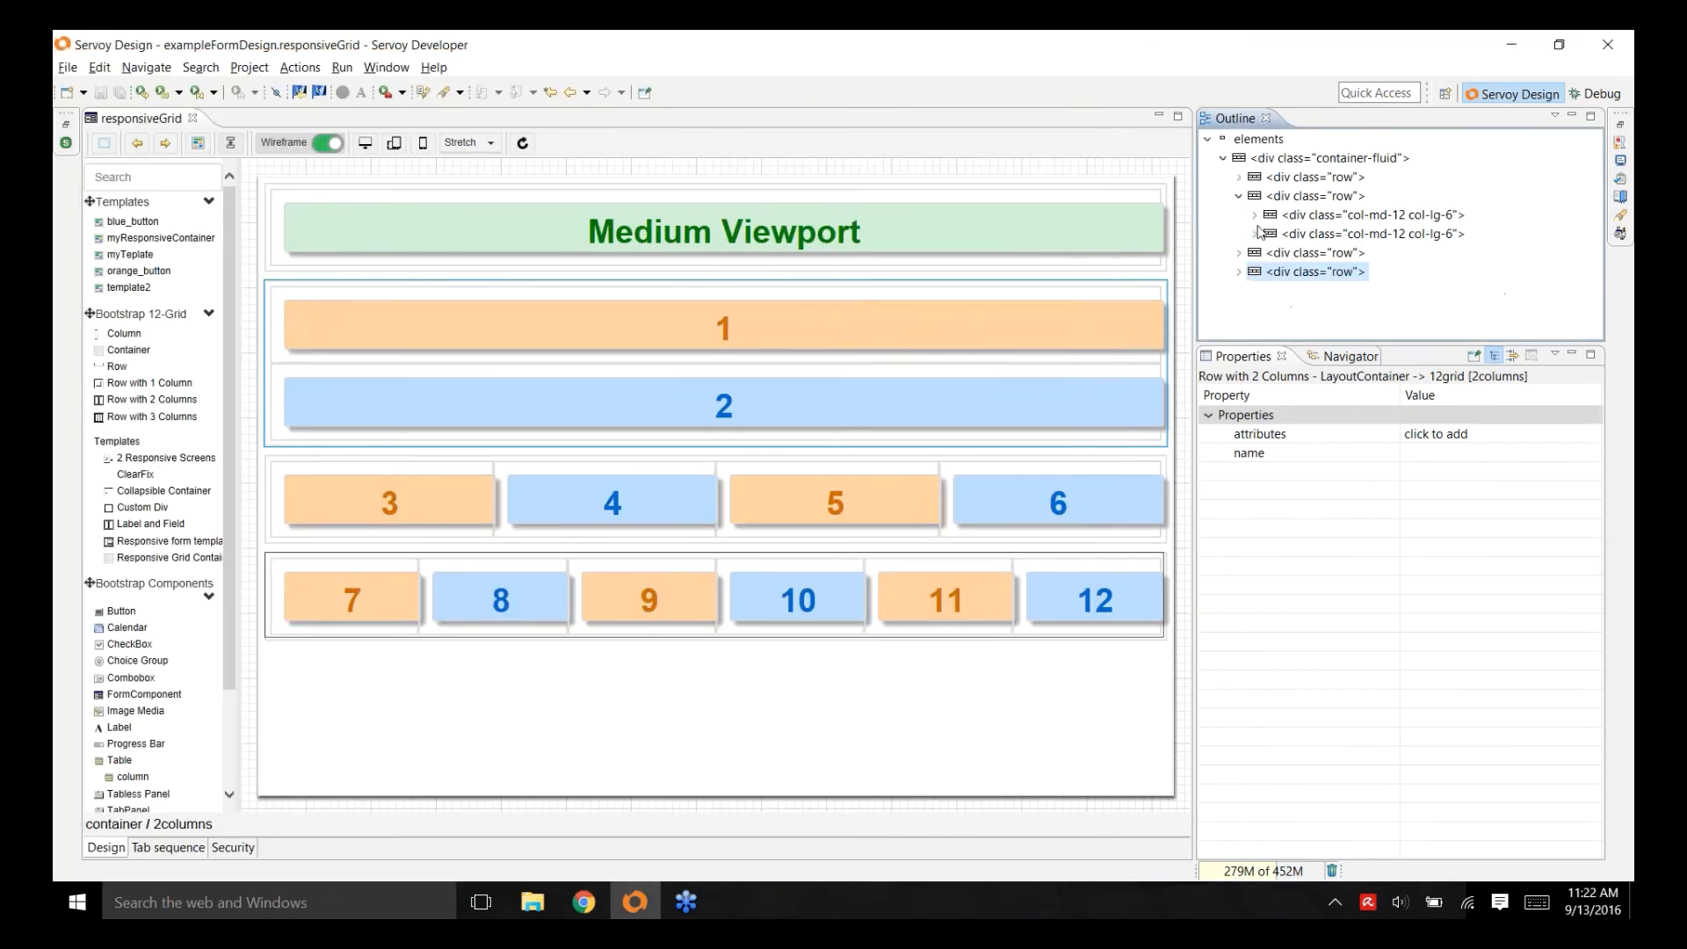
{"action": "left_click", "coordinate": [1239, 177]}
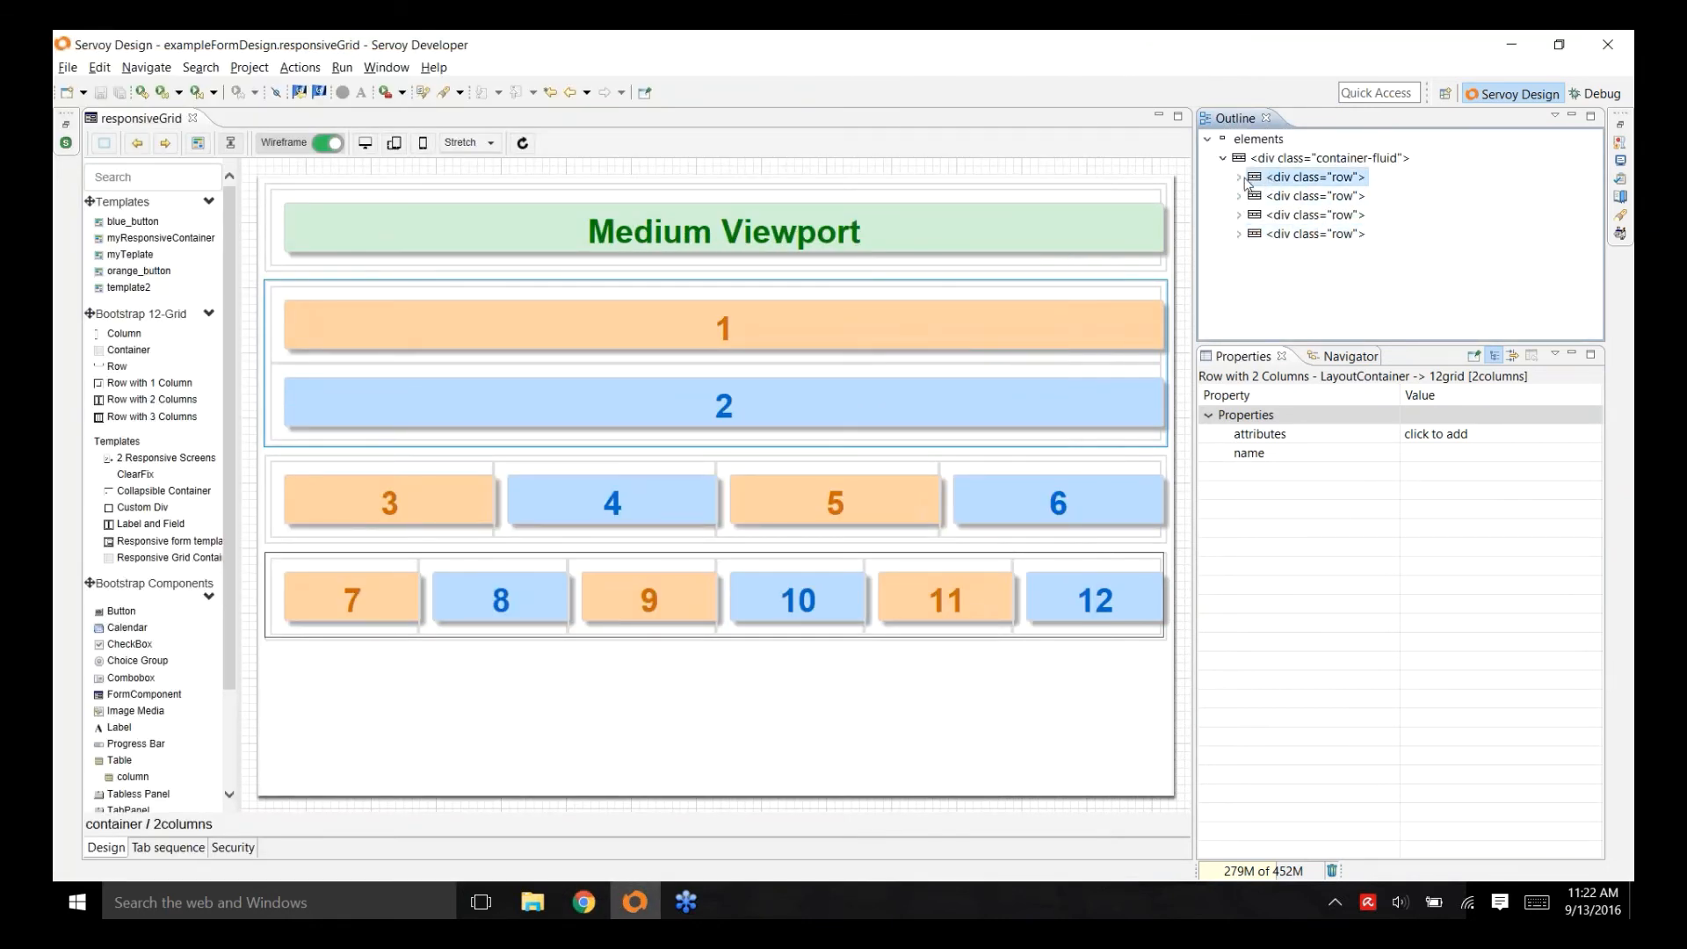
{"action": "left_click", "coordinate": [1239, 177]}
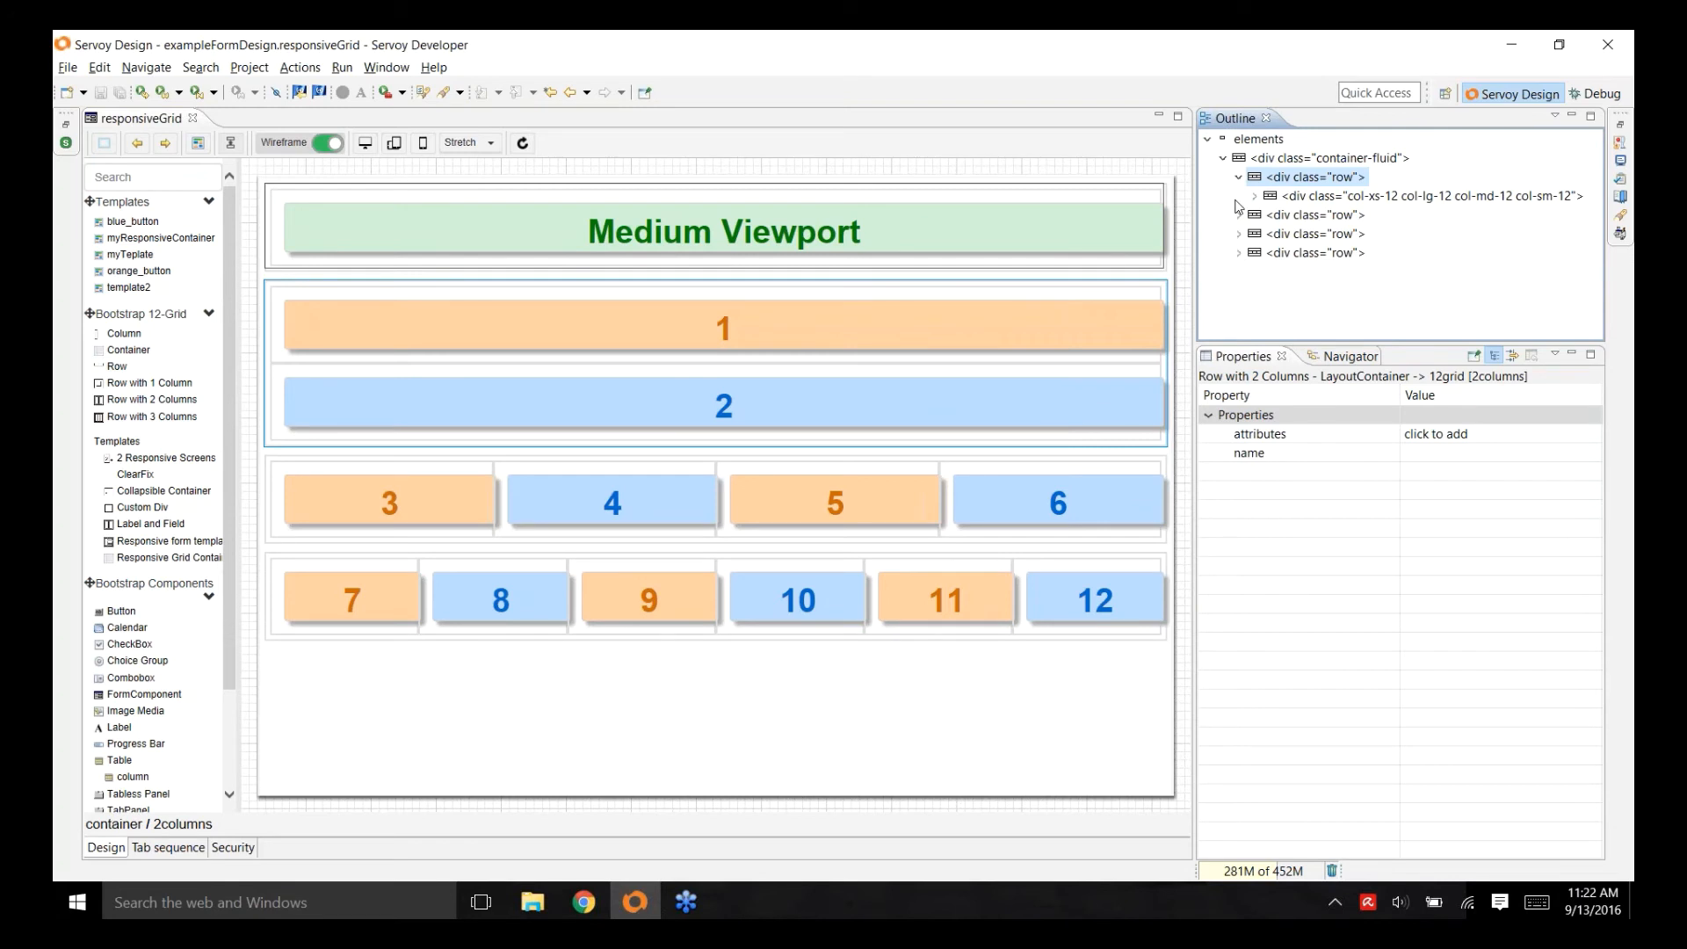
{"action": "left_click", "coordinate": [1255, 197]}
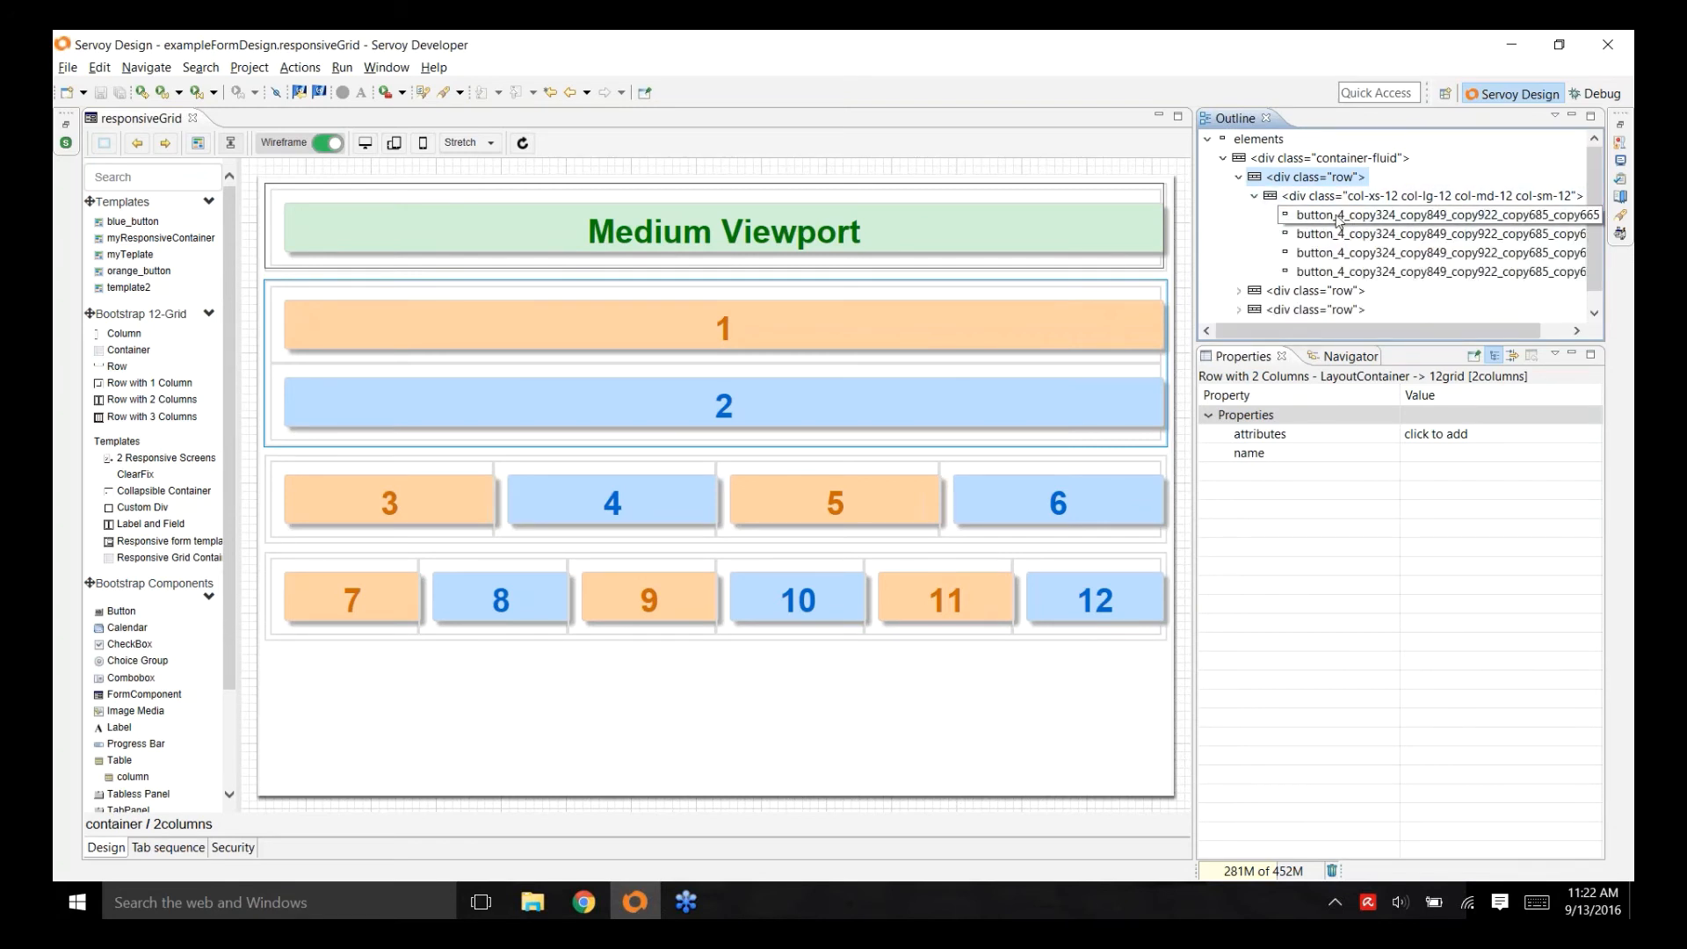
- Compare the text properties of the first three buttons in the first row, finishing on the first button
{"action": "left_click", "coordinate": [1338, 217]}
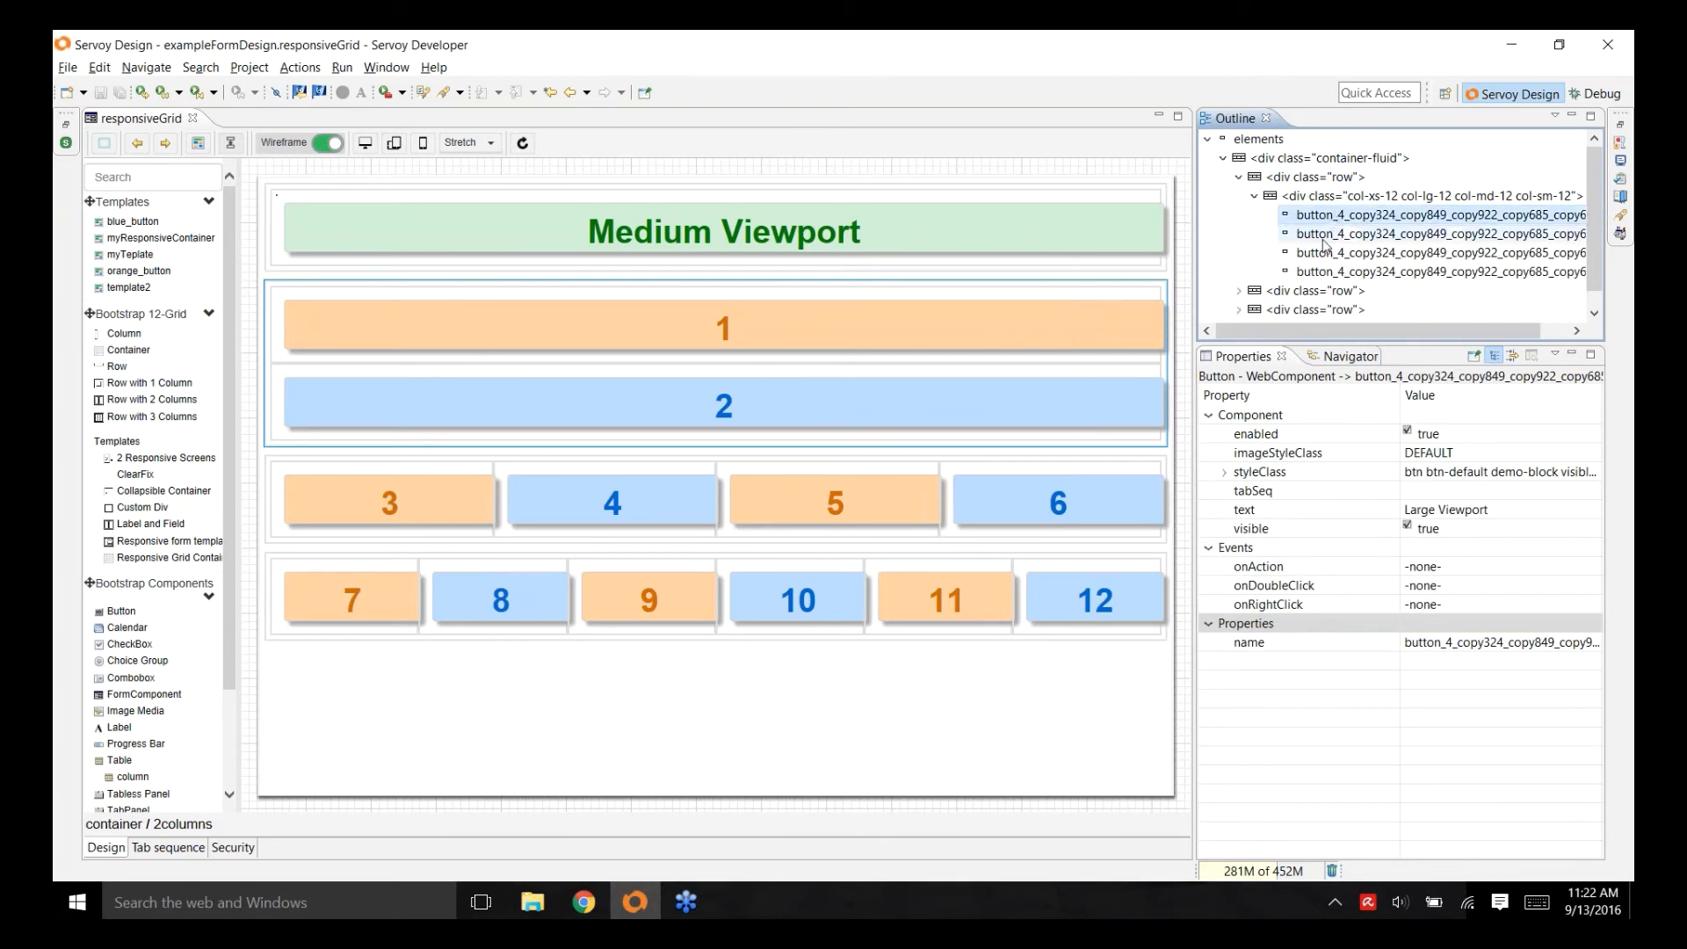
{"action": "left_click", "coordinate": [1371, 233]}
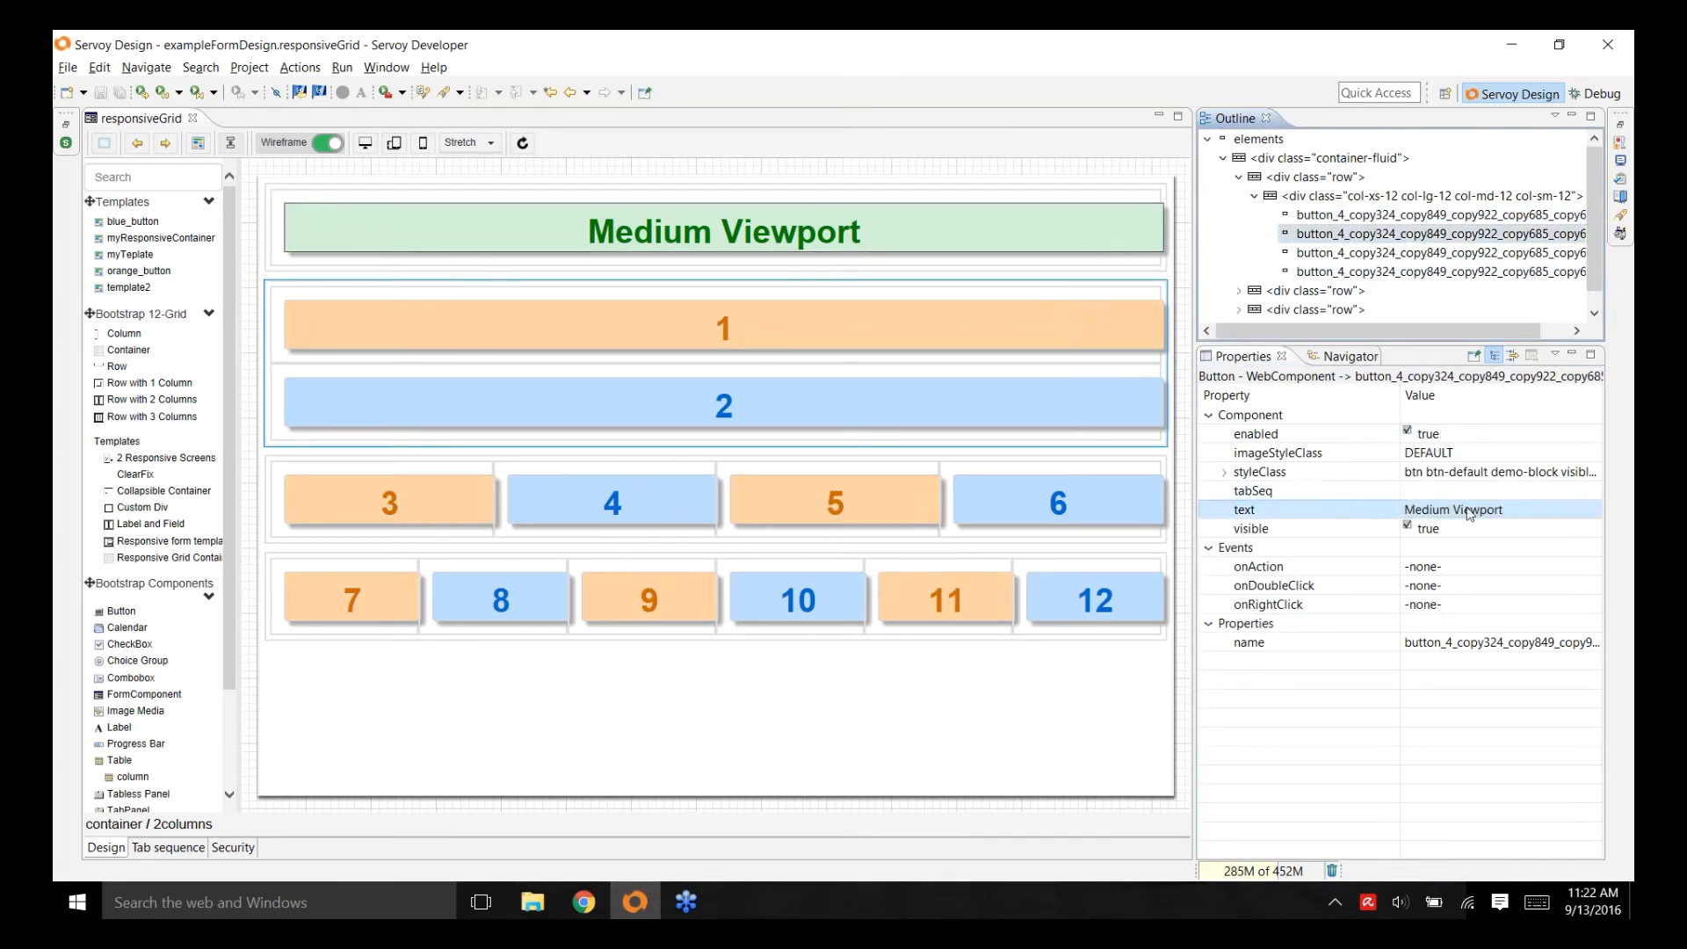
{"action": "left_click", "coordinate": [1370, 252]}
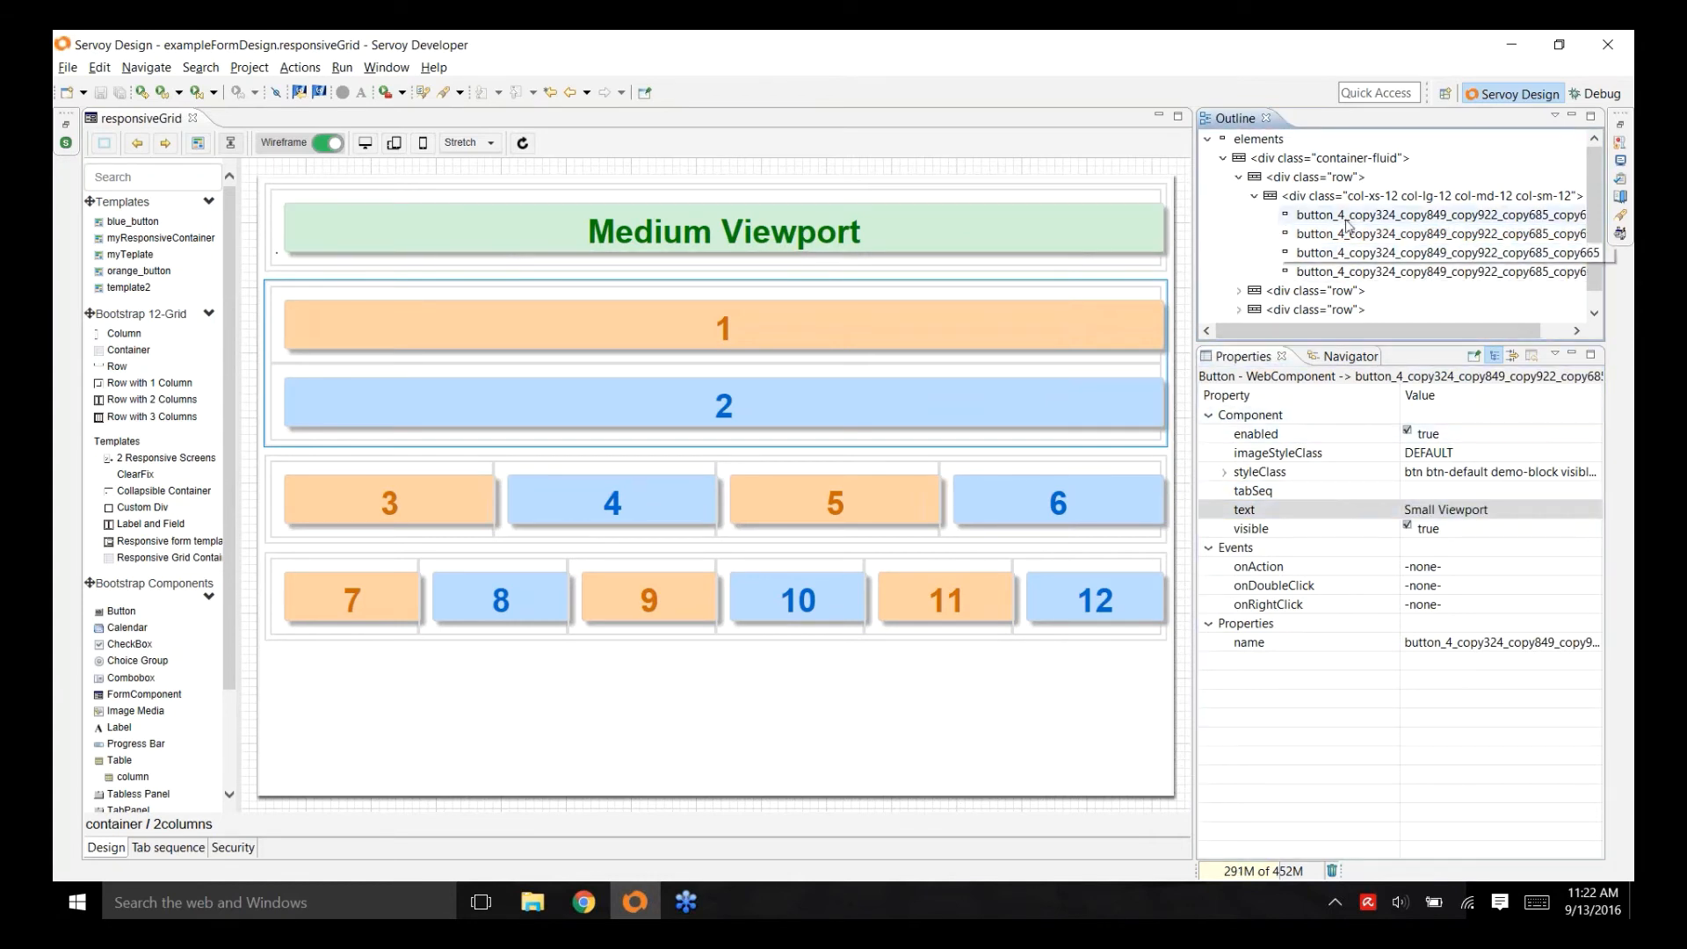
{"action": "left_click", "coordinate": [1312, 217]}
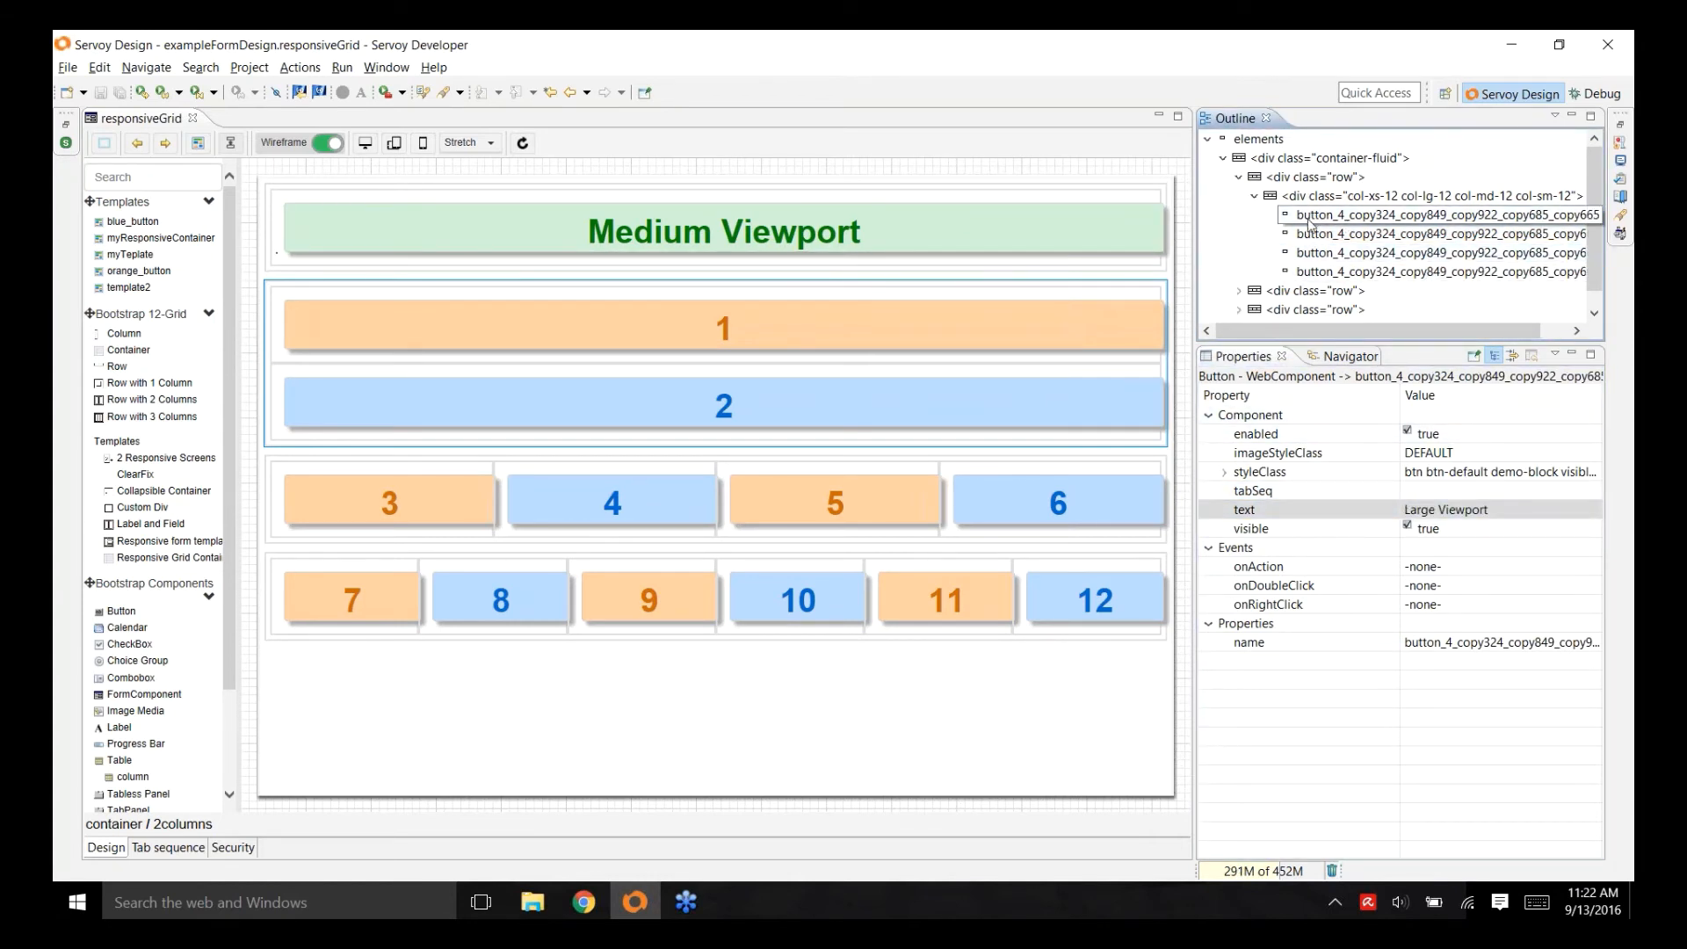
- Expand the Large Viewport button's styleClass property and examine its visible-lg-block class
{"action": "left_click", "coordinate": [1225, 473]}
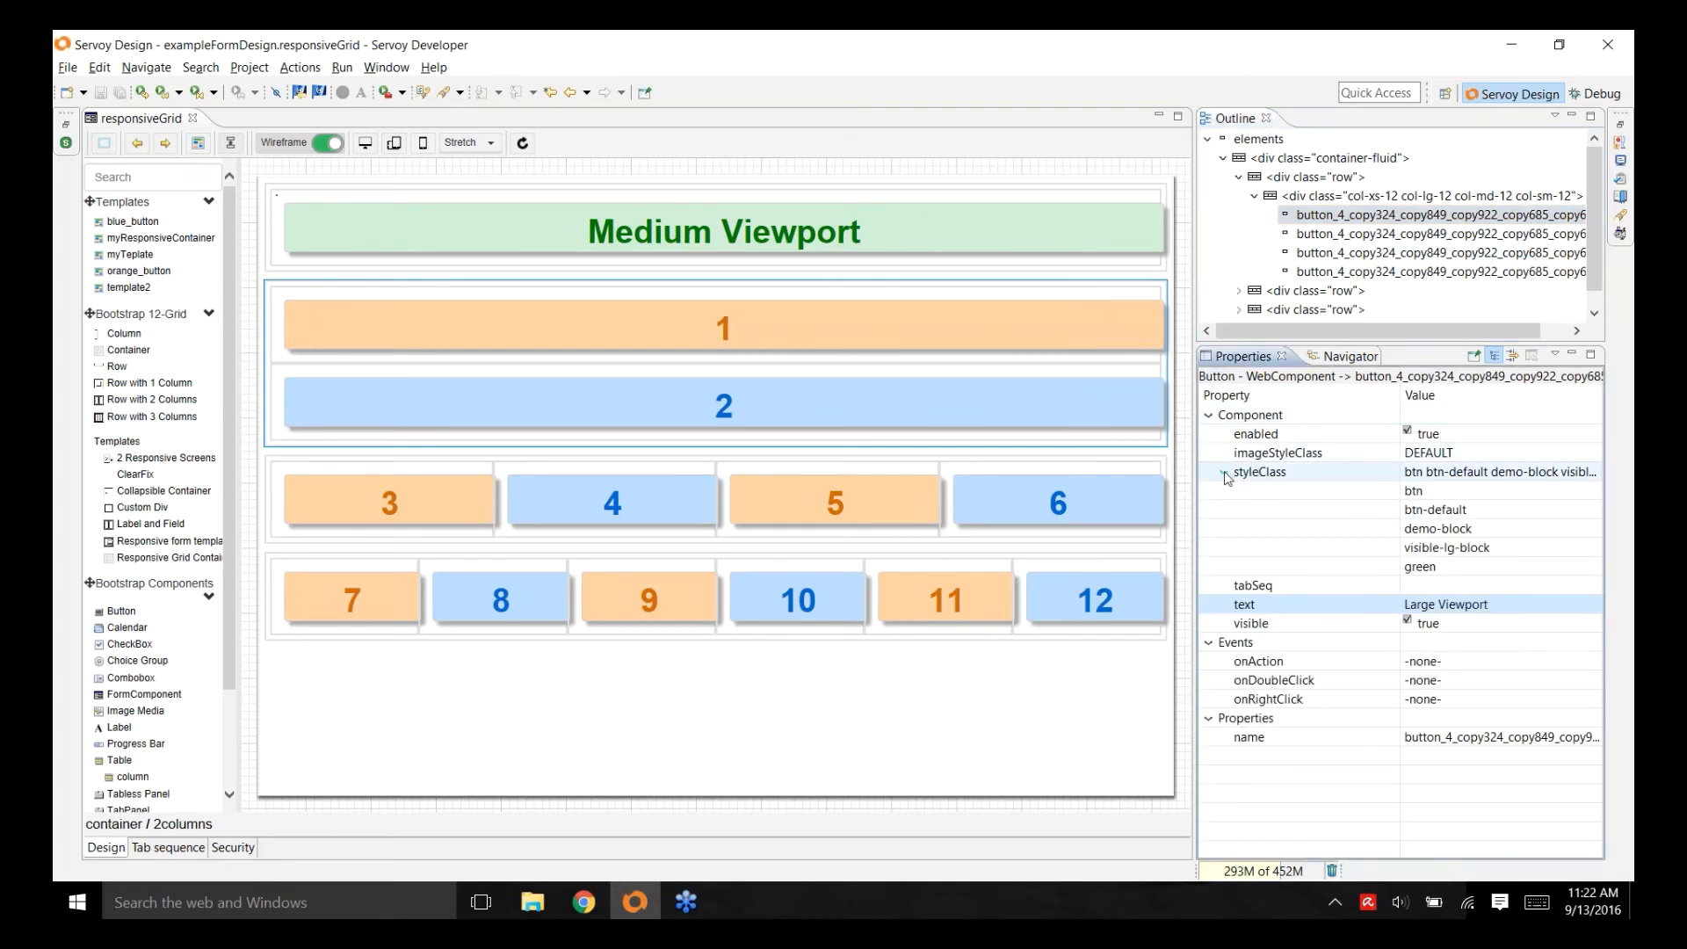
{"action": "left_click", "coordinate": [1511, 555]}
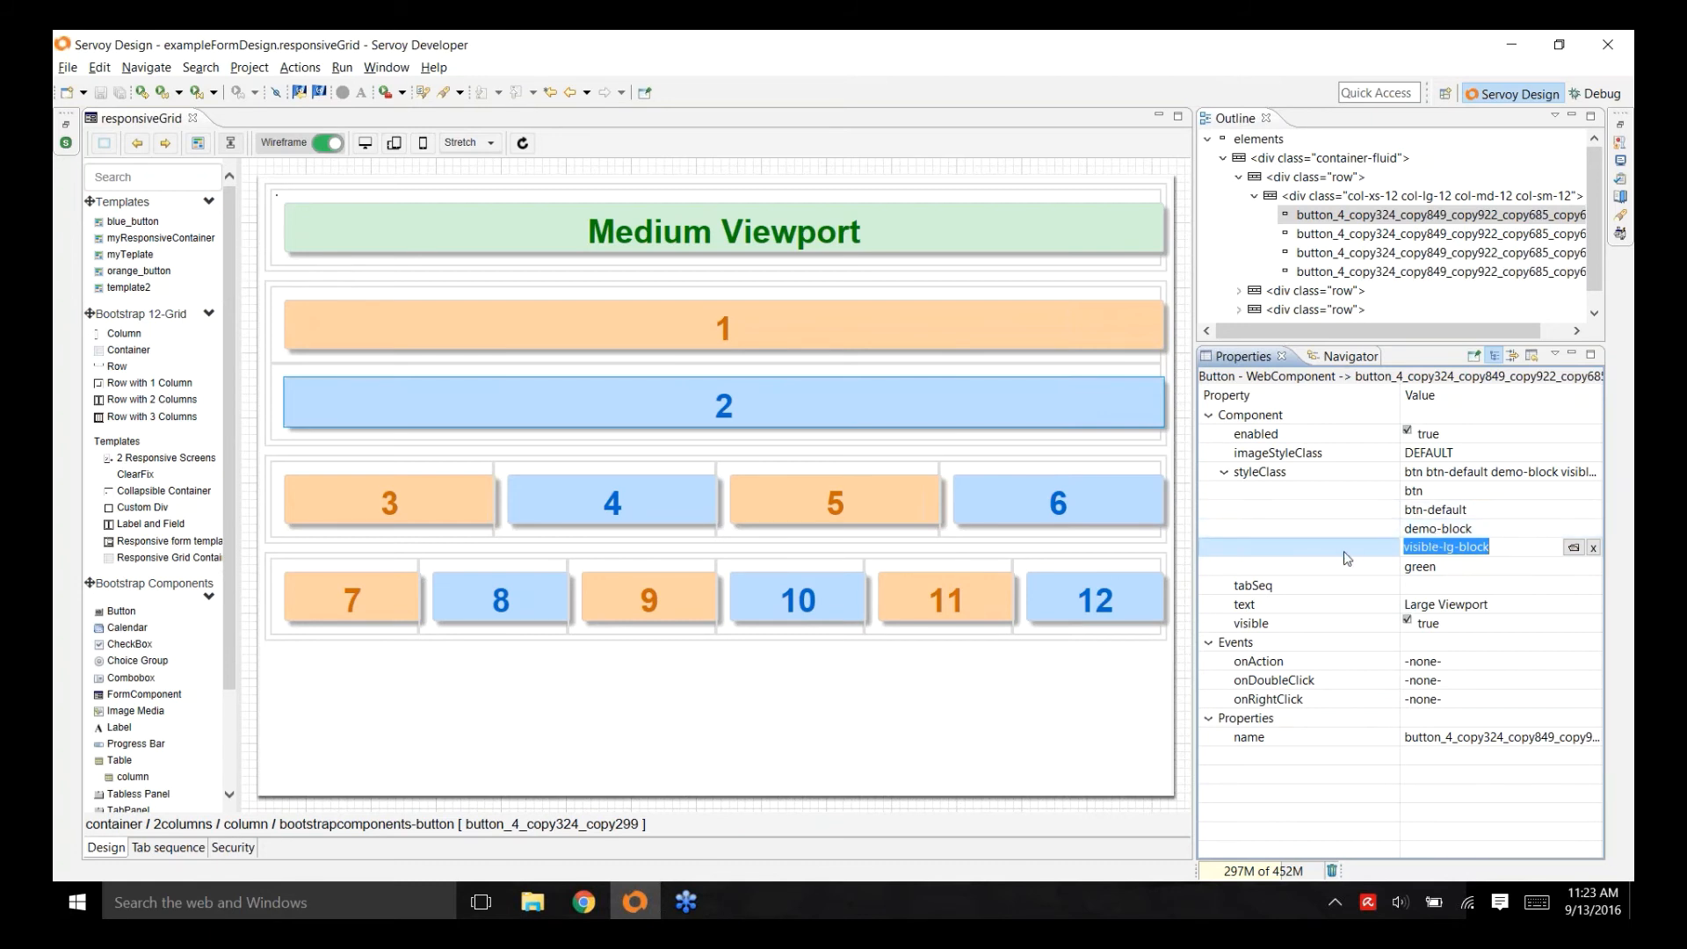
{"action": "left_click", "coordinate": [504, 435]}
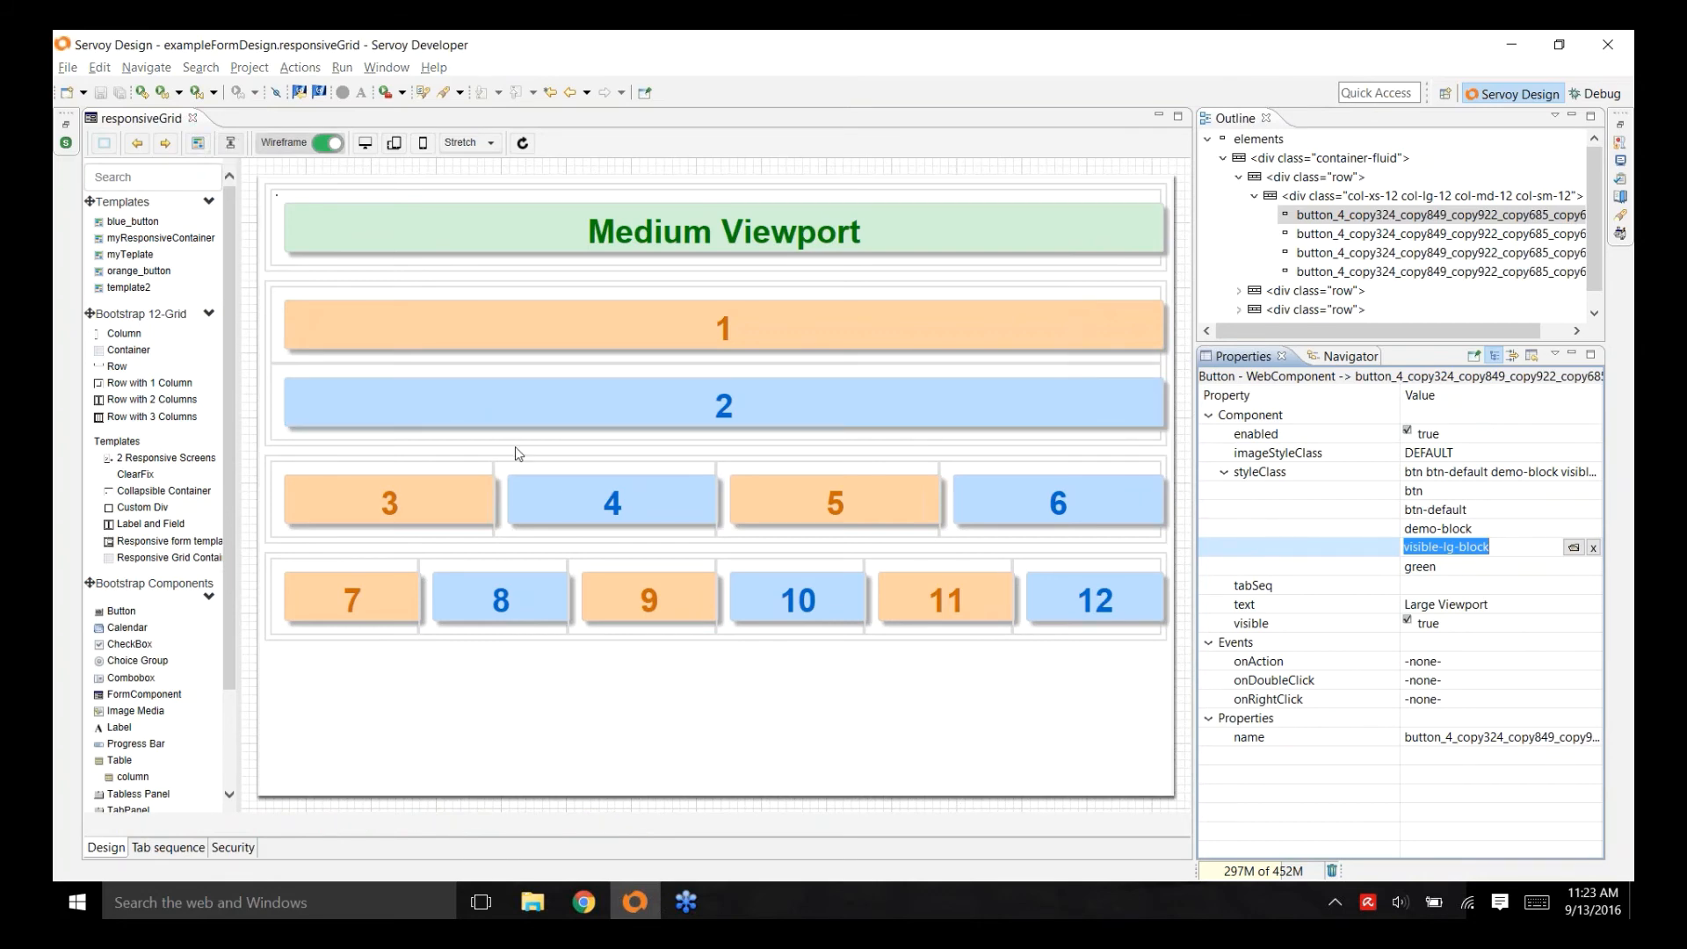
- Switch to the running solution in Chrome, show the Example Container page and narrow the window to the Small viewport
{"action": "key", "text": "alt+Tab"}
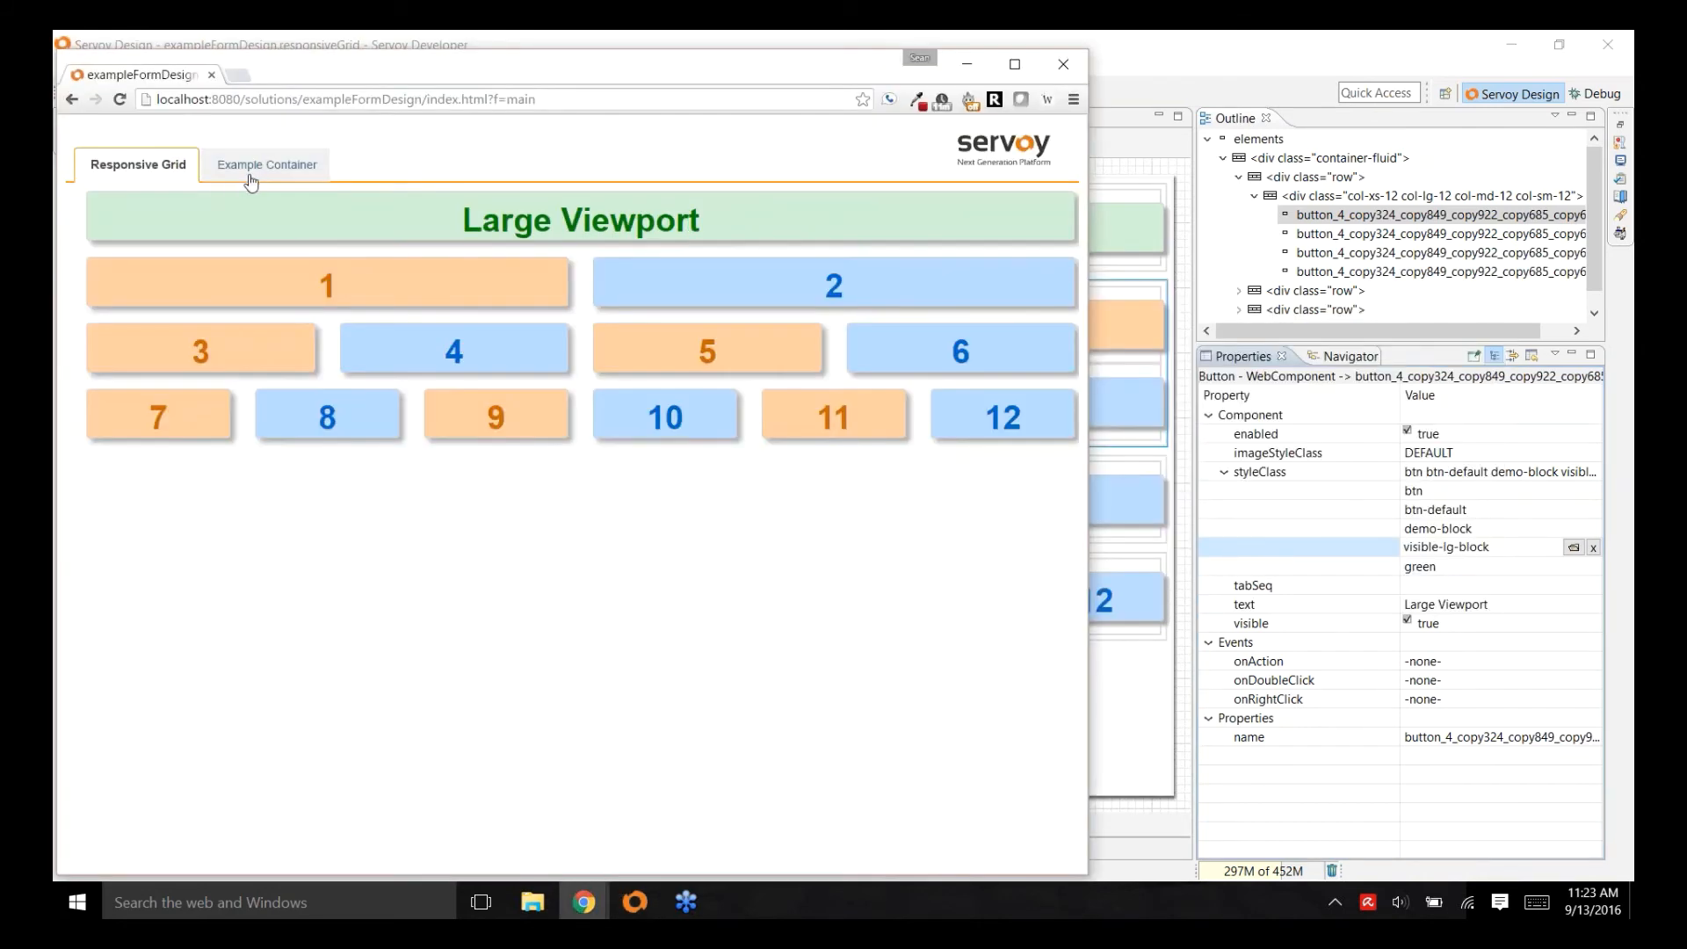
{"action": "left_click", "coordinate": [253, 169]}
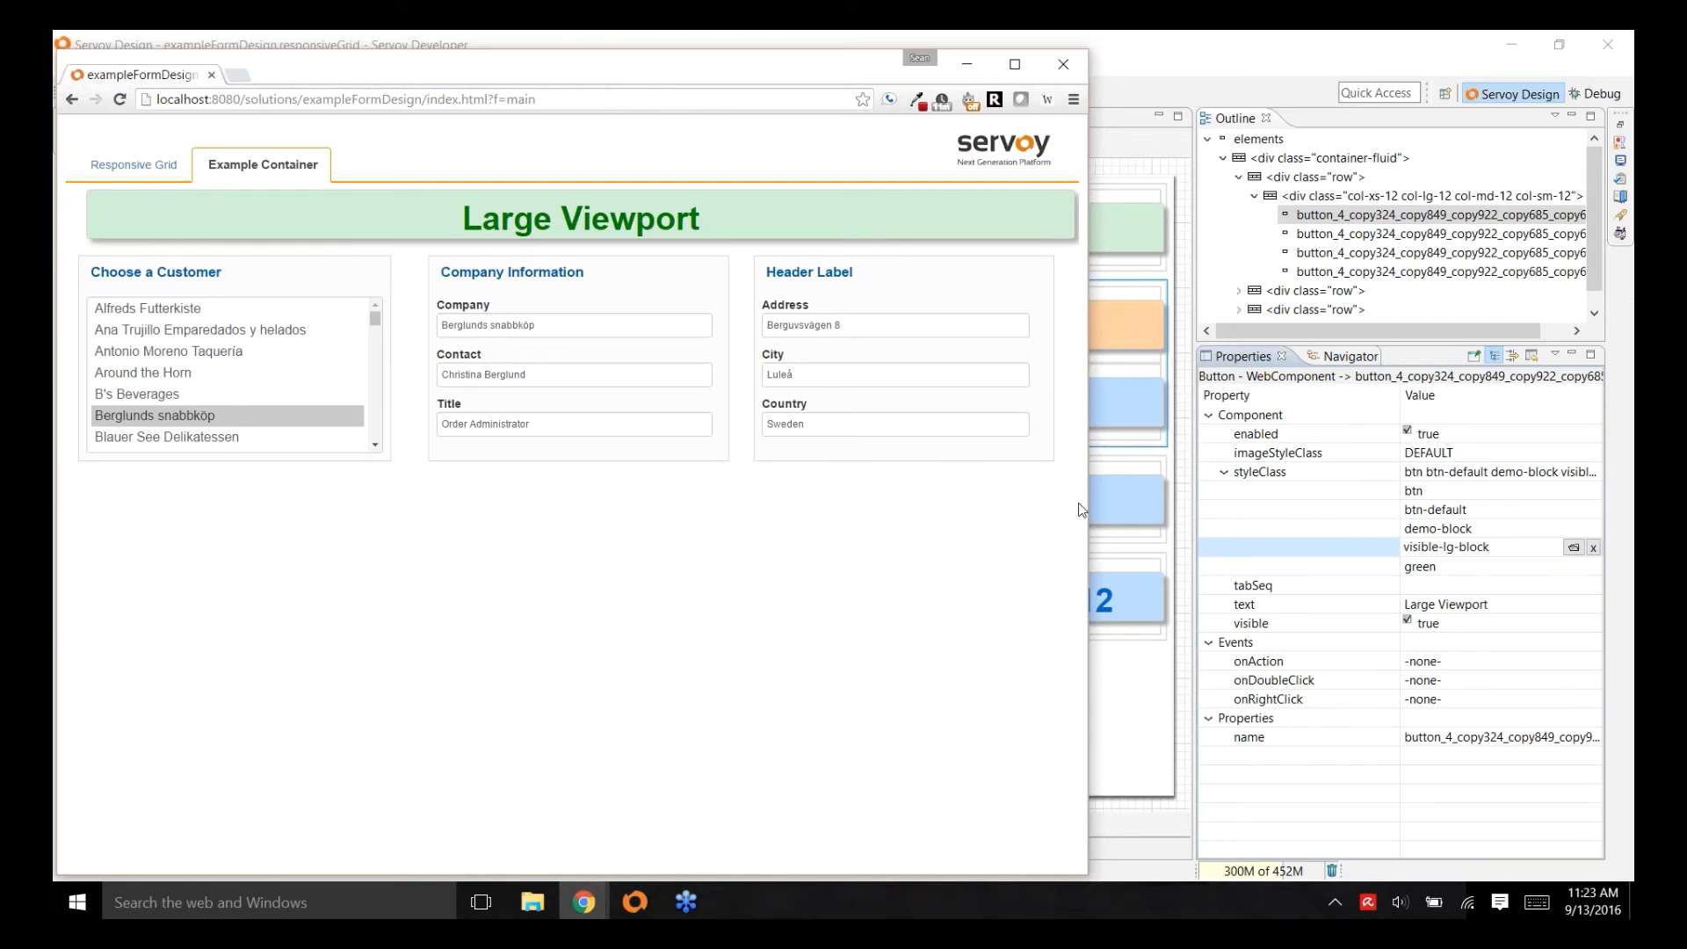
{"action": "left_click_drag", "start_coordinate": [1086, 504], "coordinate": [868, 668]}
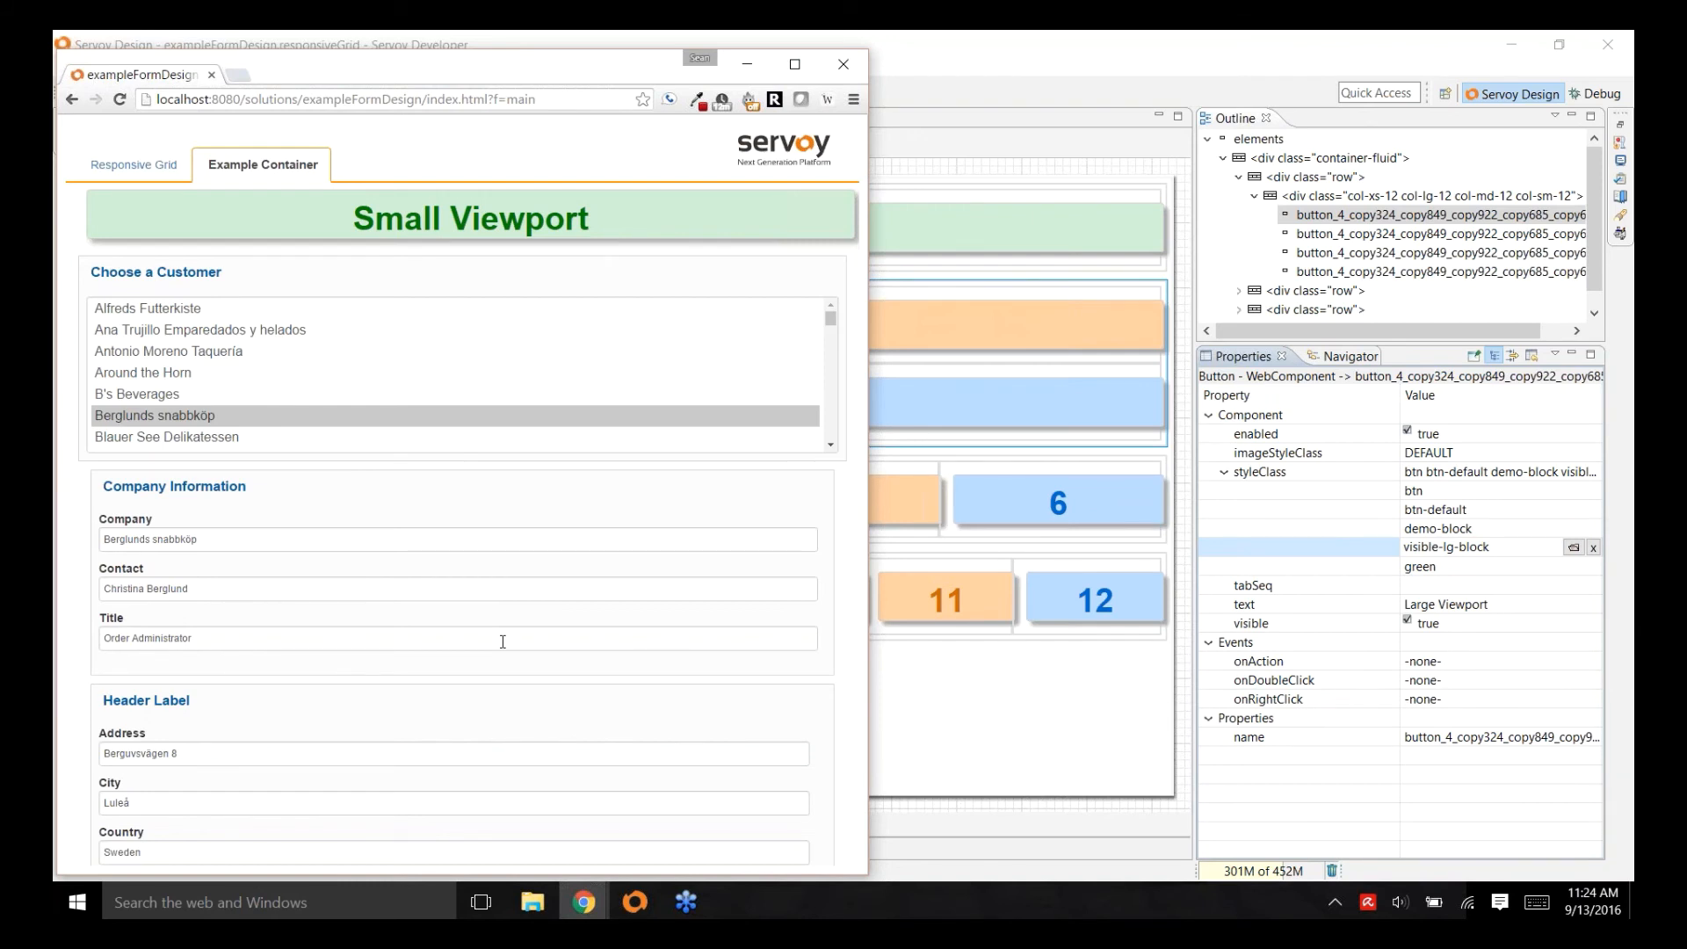
- Try several entries in the Choose a Customer list, finishing on the third customer
{"action": "left_click", "coordinate": [143, 334]}
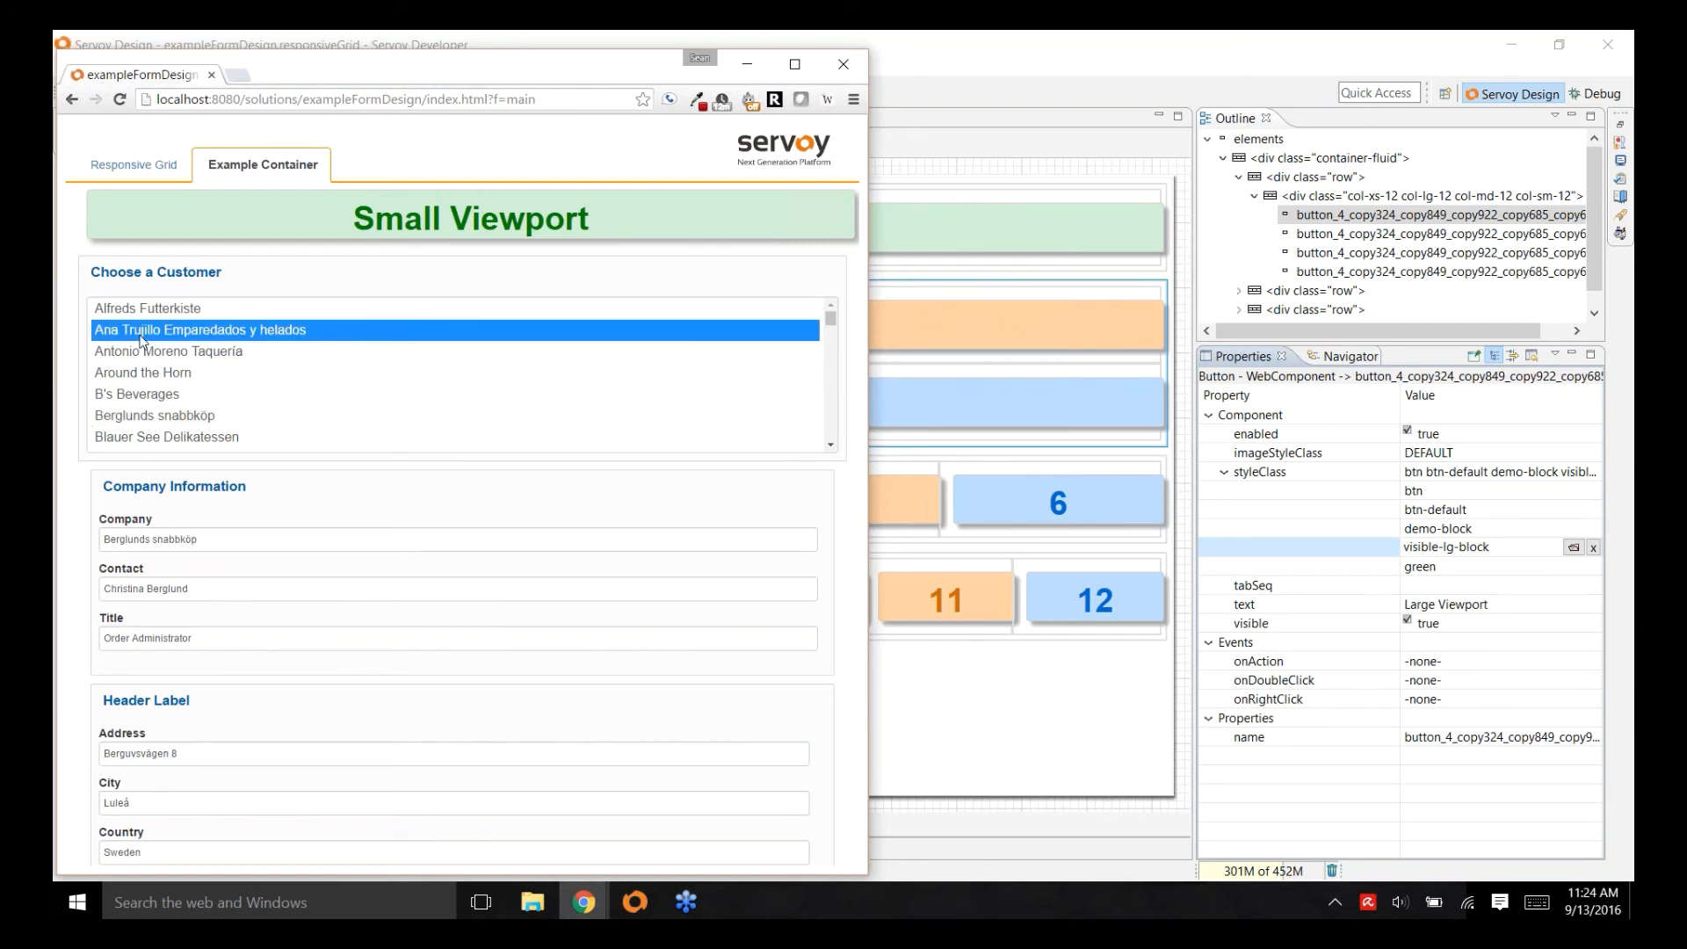
{"action": "left_click", "coordinate": [146, 373]}
{"action": "left_click", "coordinate": [161, 351]}
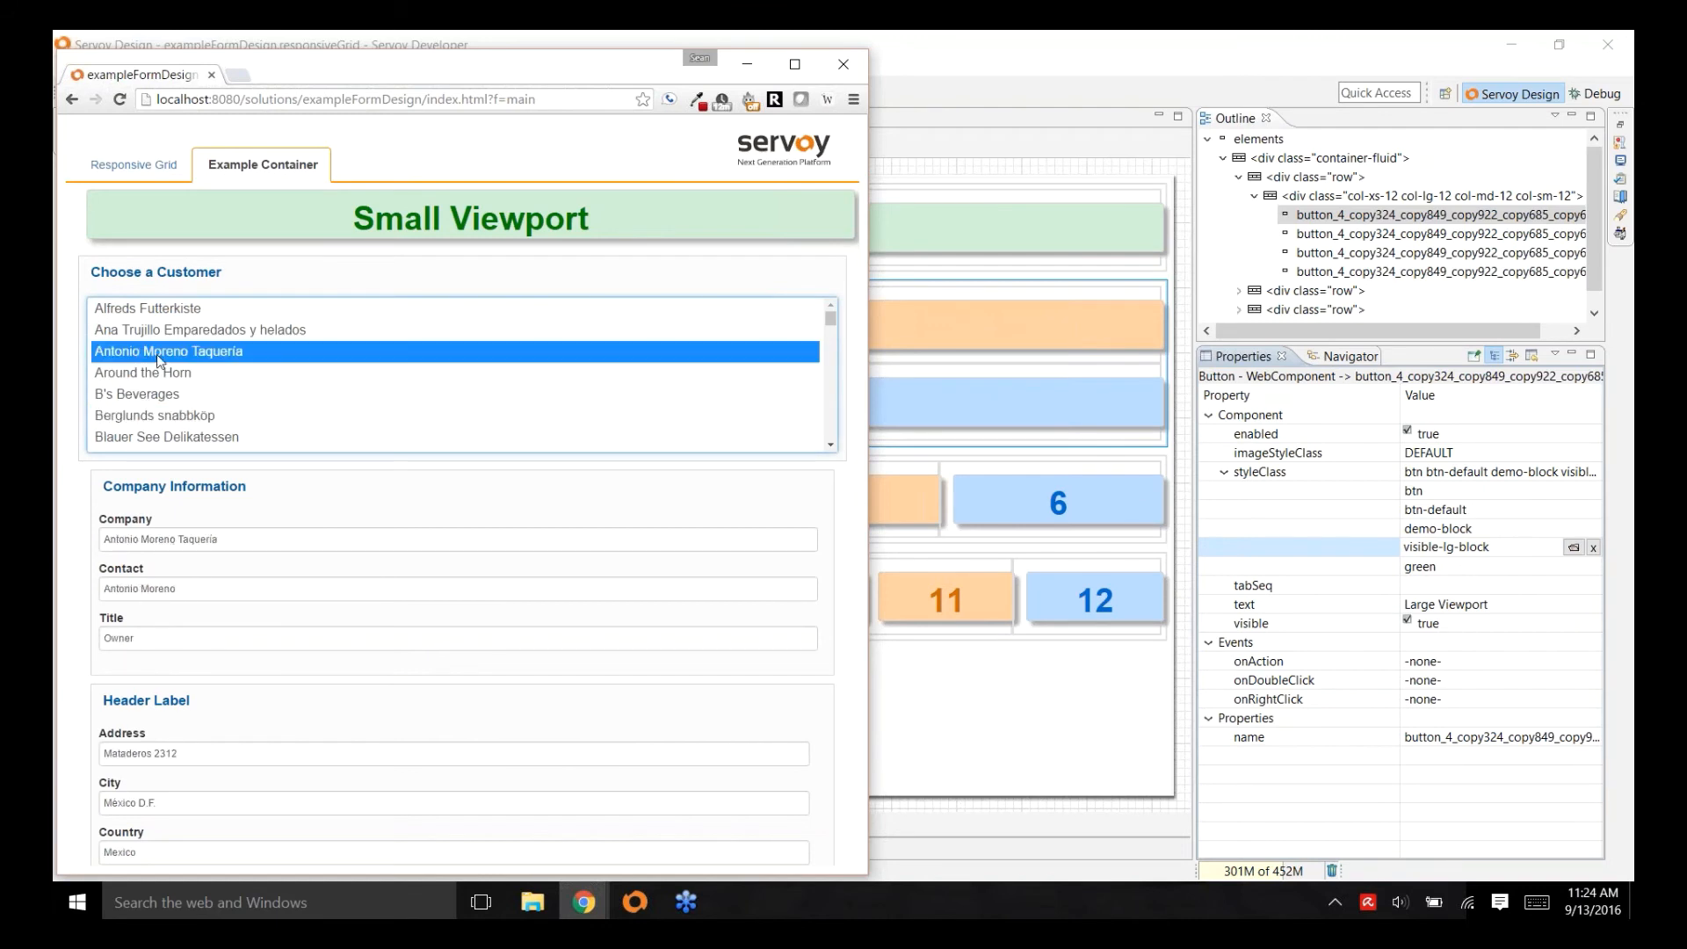
- Narrow the window to the X-Small viewport, and show and hide the customer list from the Company Information header
{"action": "mouse_move", "coordinate": [868, 358]}
{"action": "left_mouse_down"}
{"action": "mouse_move", "coordinate": [1024, 358]}
{"action": "mouse_move", "coordinate": [863, 359]}
{"action": "left_mouse_up"}
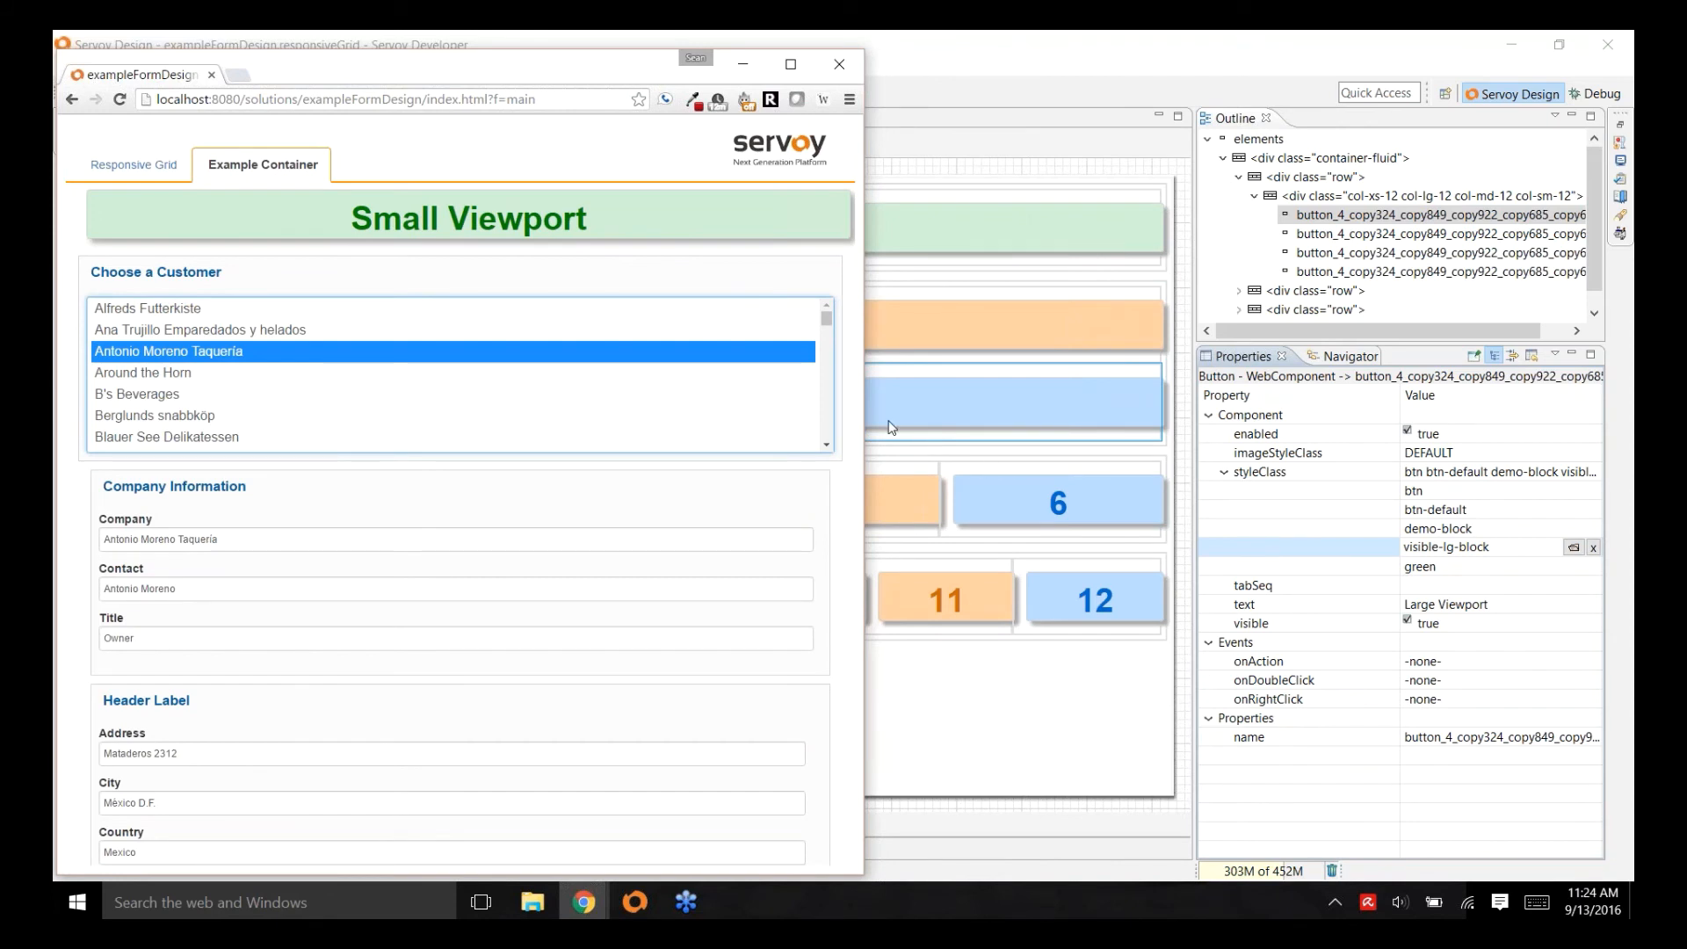
{"action": "left_click_drag", "start_coordinate": [867, 411], "coordinate": [654, 495]}
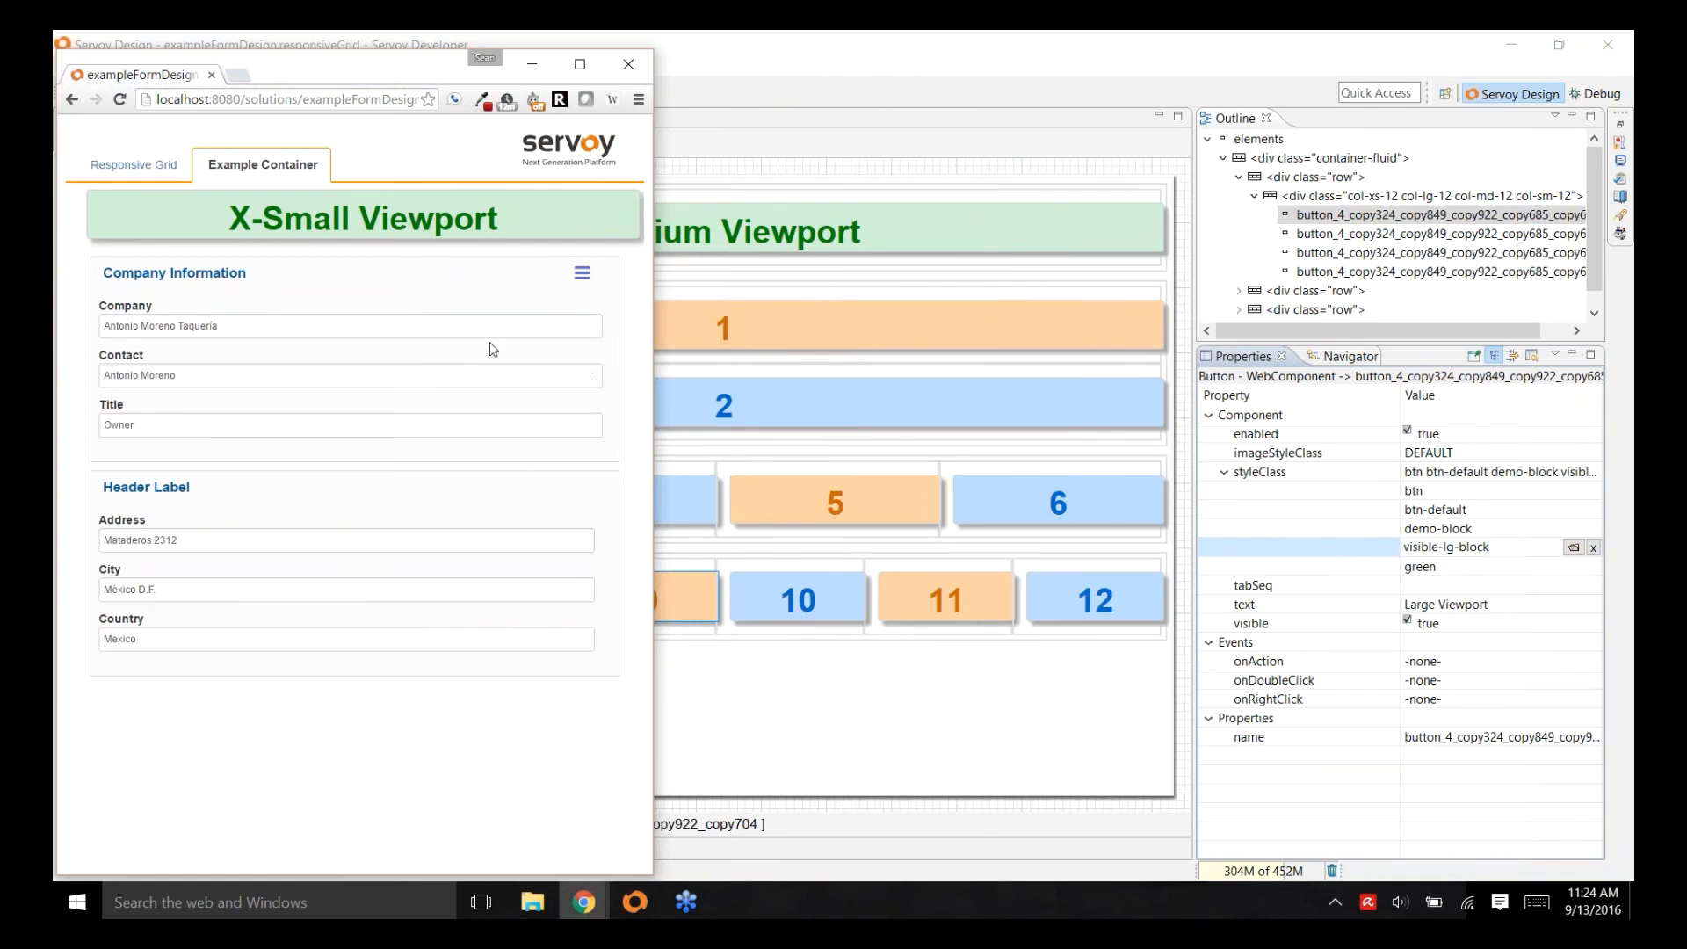
{"action": "left_click", "coordinate": [581, 276]}
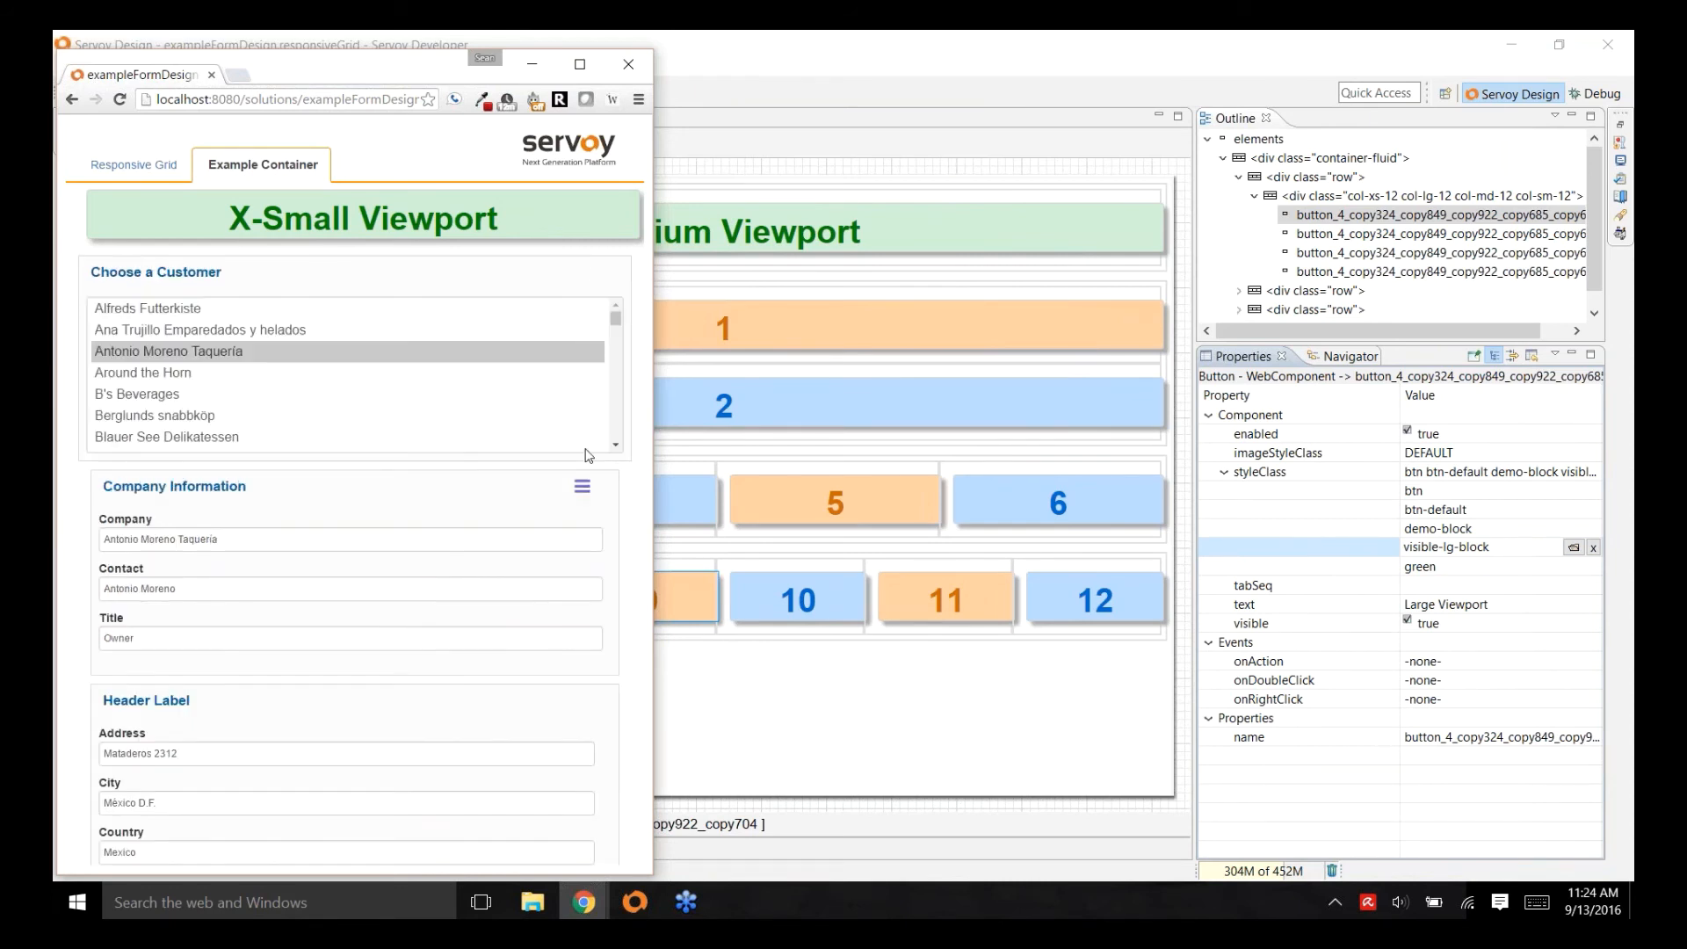
{"action": "left_click", "coordinate": [583, 490]}
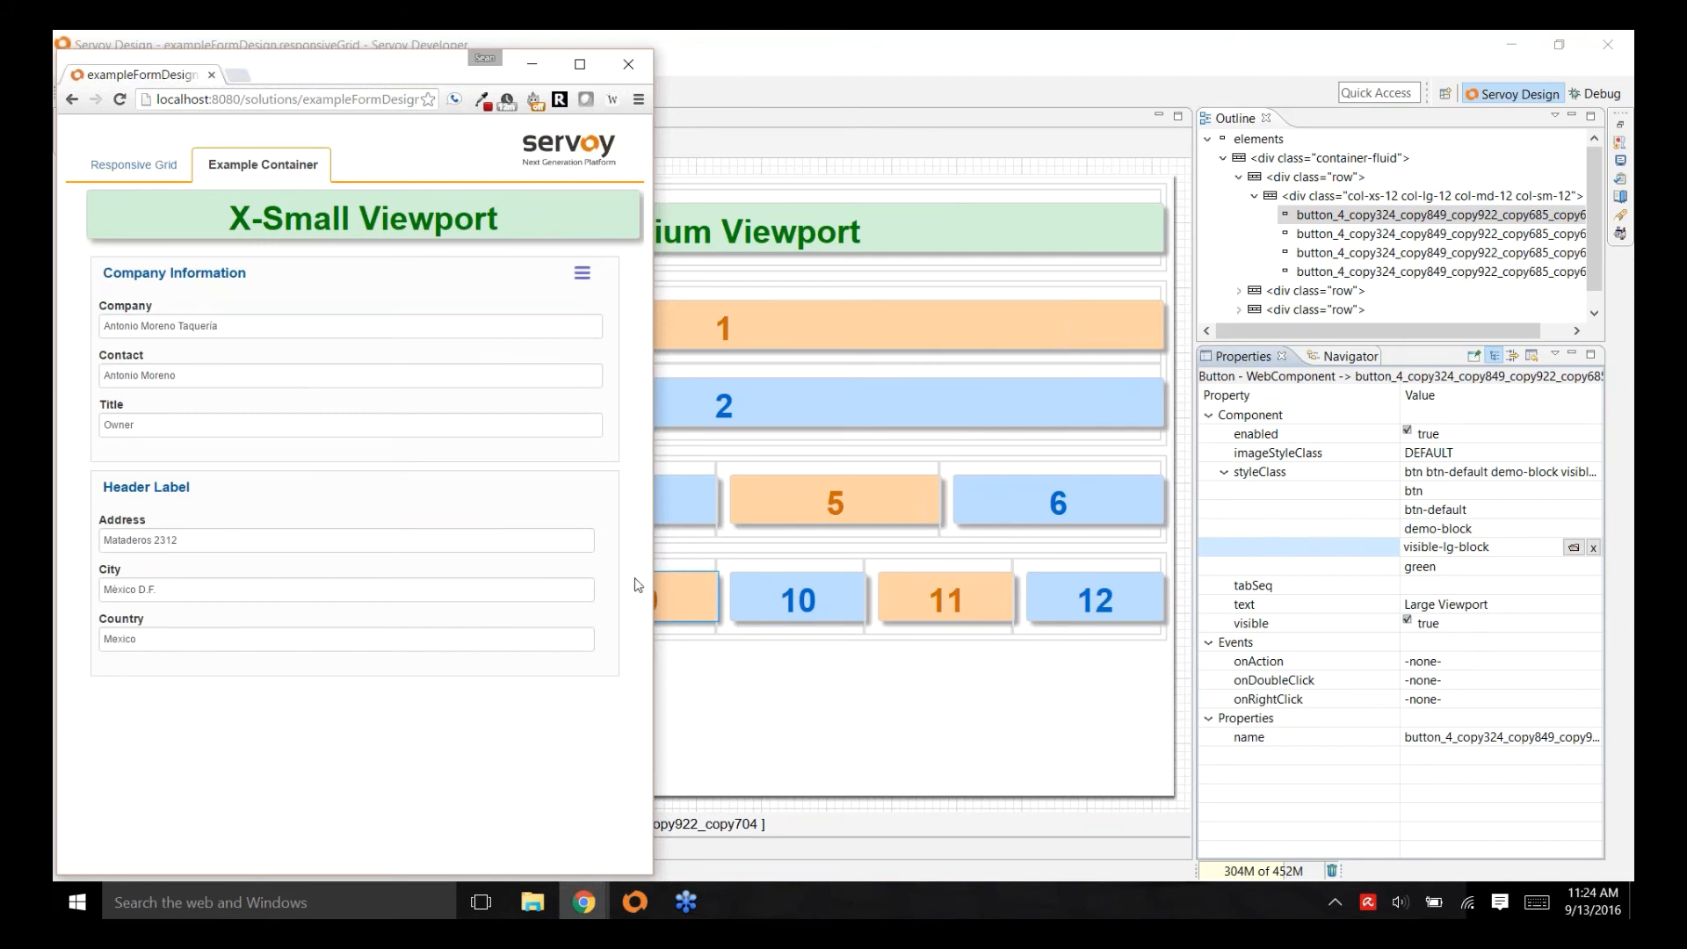
{"action": "left_click_drag", "start_coordinate": [653, 586], "coordinate": [659, 625]}
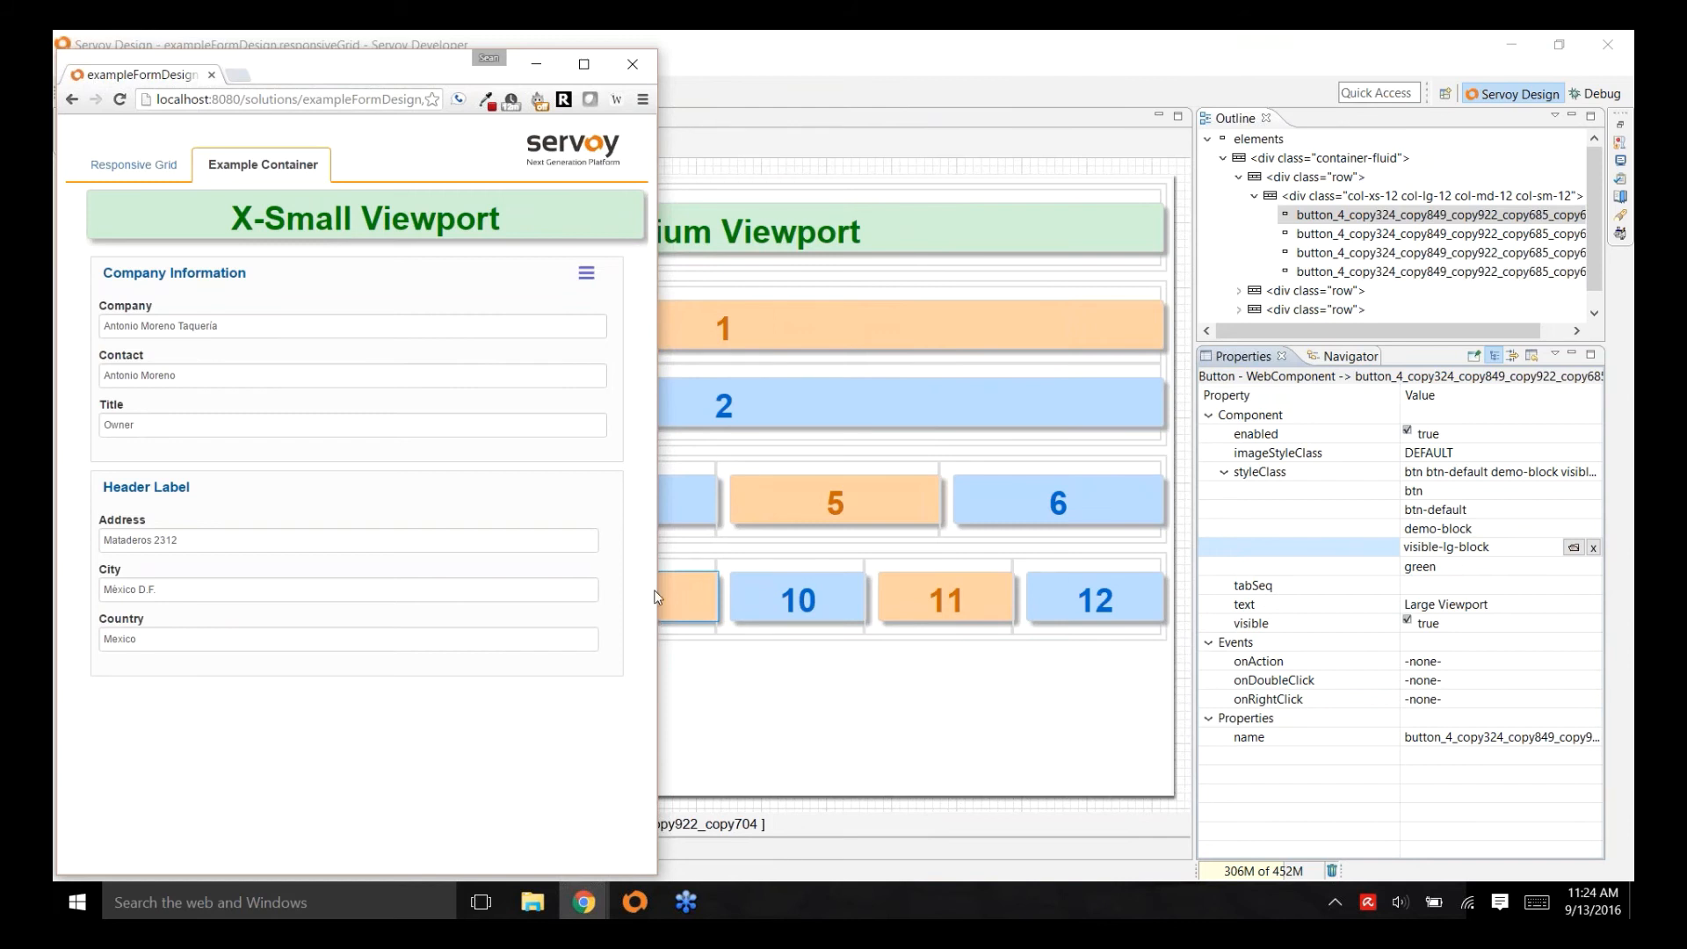
- Switch back to Servoy Developer and open the responsiveContainer1 form from the exampleFormDesign solution's forms
{"action": "left_click", "coordinate": [776, 88]}
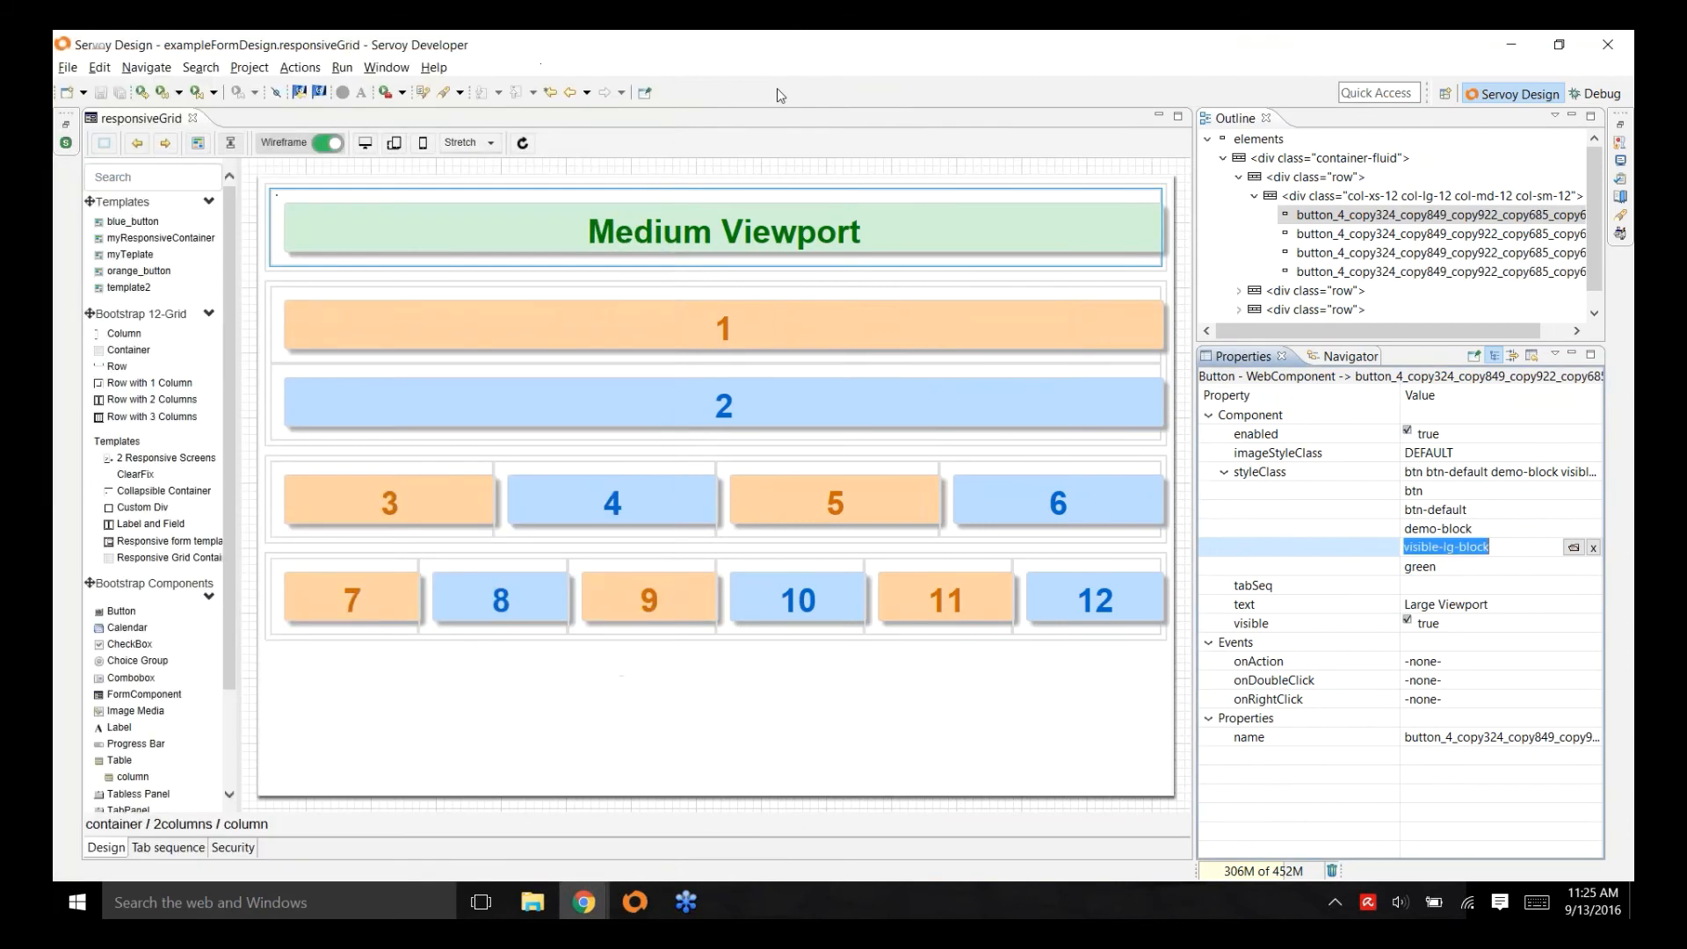
{"action": "left_click", "coordinate": [65, 125]}
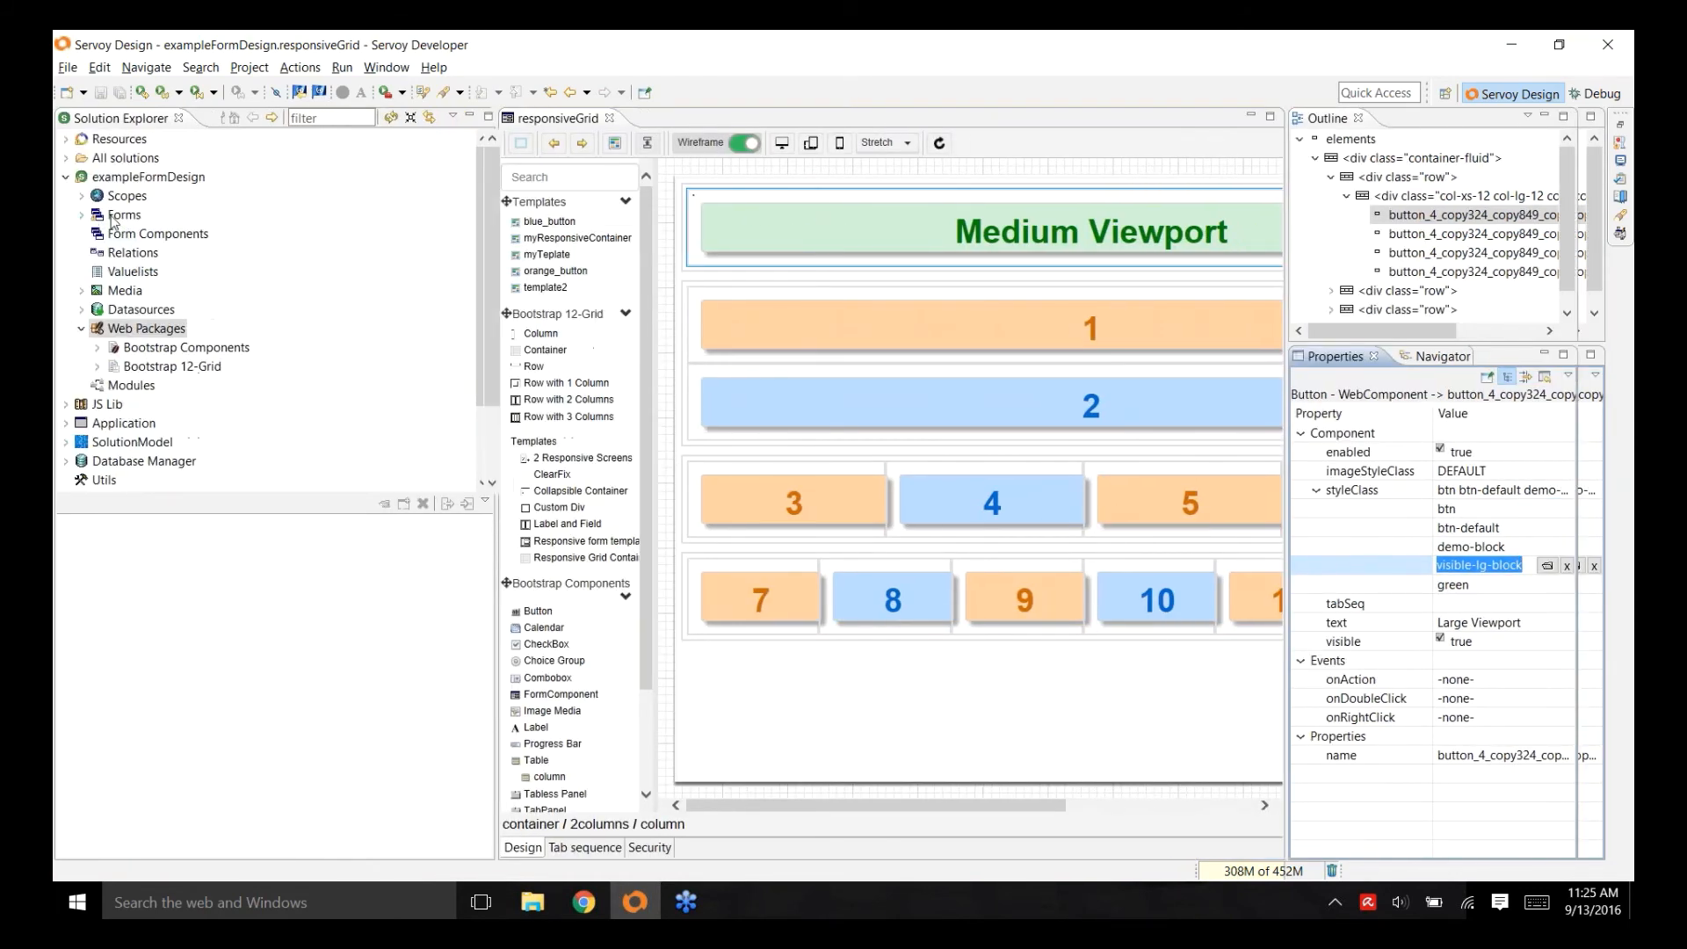
{"action": "double_click", "coordinate": [112, 215]}
{"action": "left_click", "coordinate": [153, 328]}
{"action": "right_click", "coordinate": [153, 328]}
{"action": "left_click", "coordinate": [249, 387]}
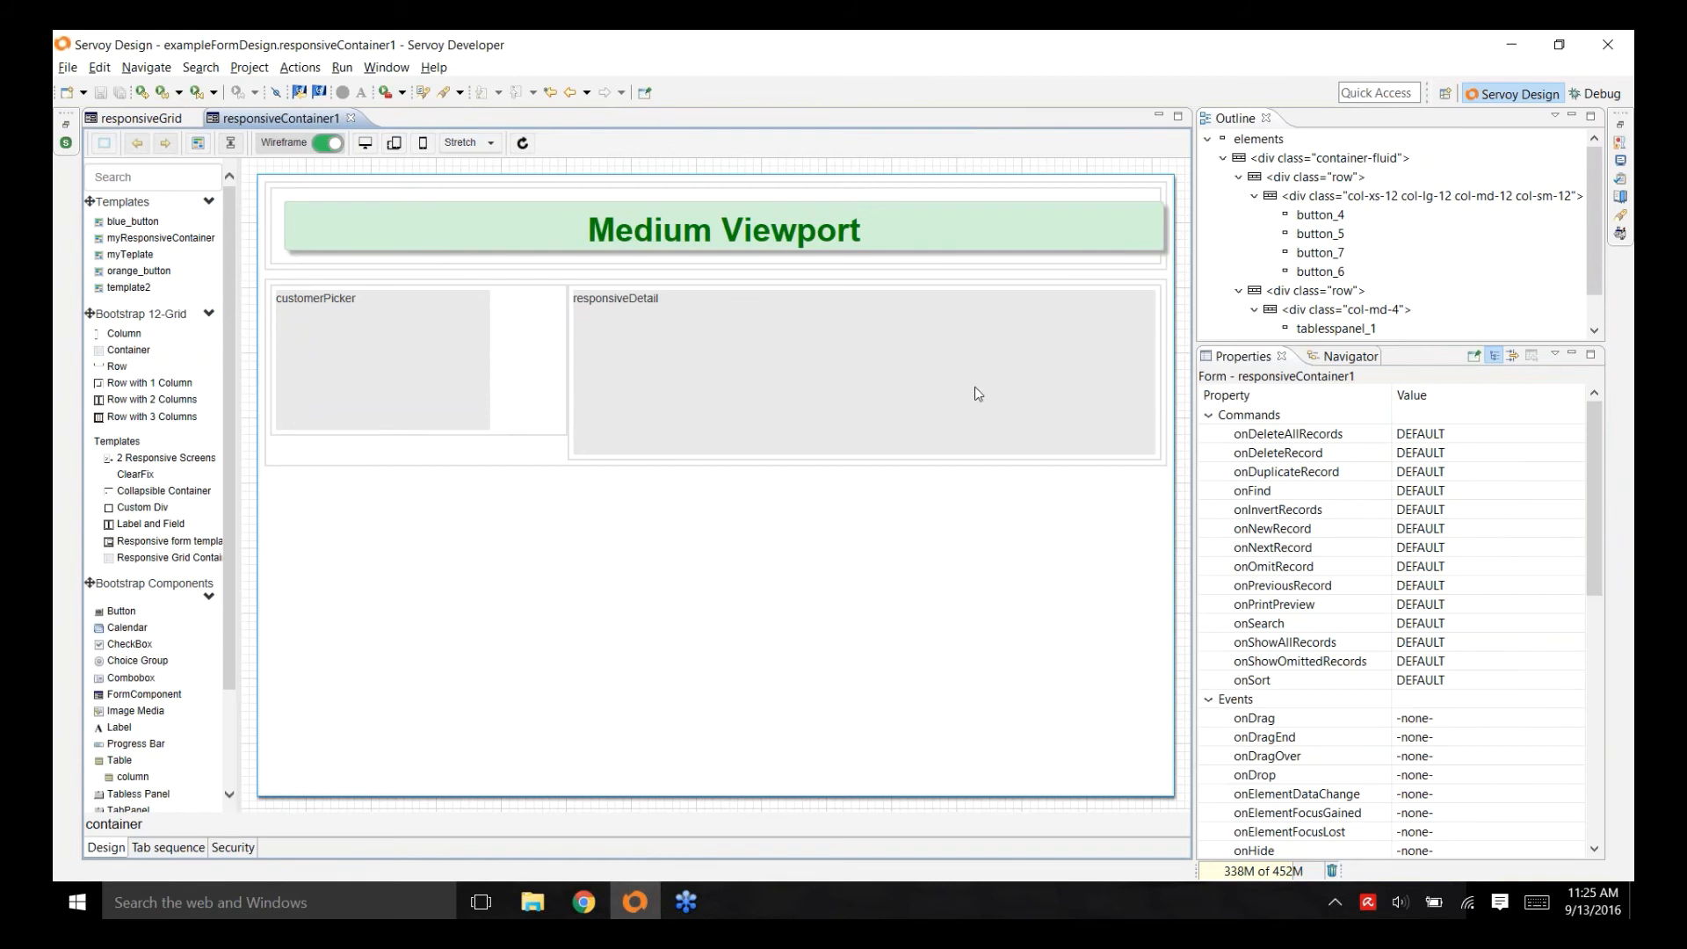
- Expand the second row in the form's element tree and examine its col-md-4 and col-md-8 columns
{"action": "left_click", "coordinate": [1246, 179]}
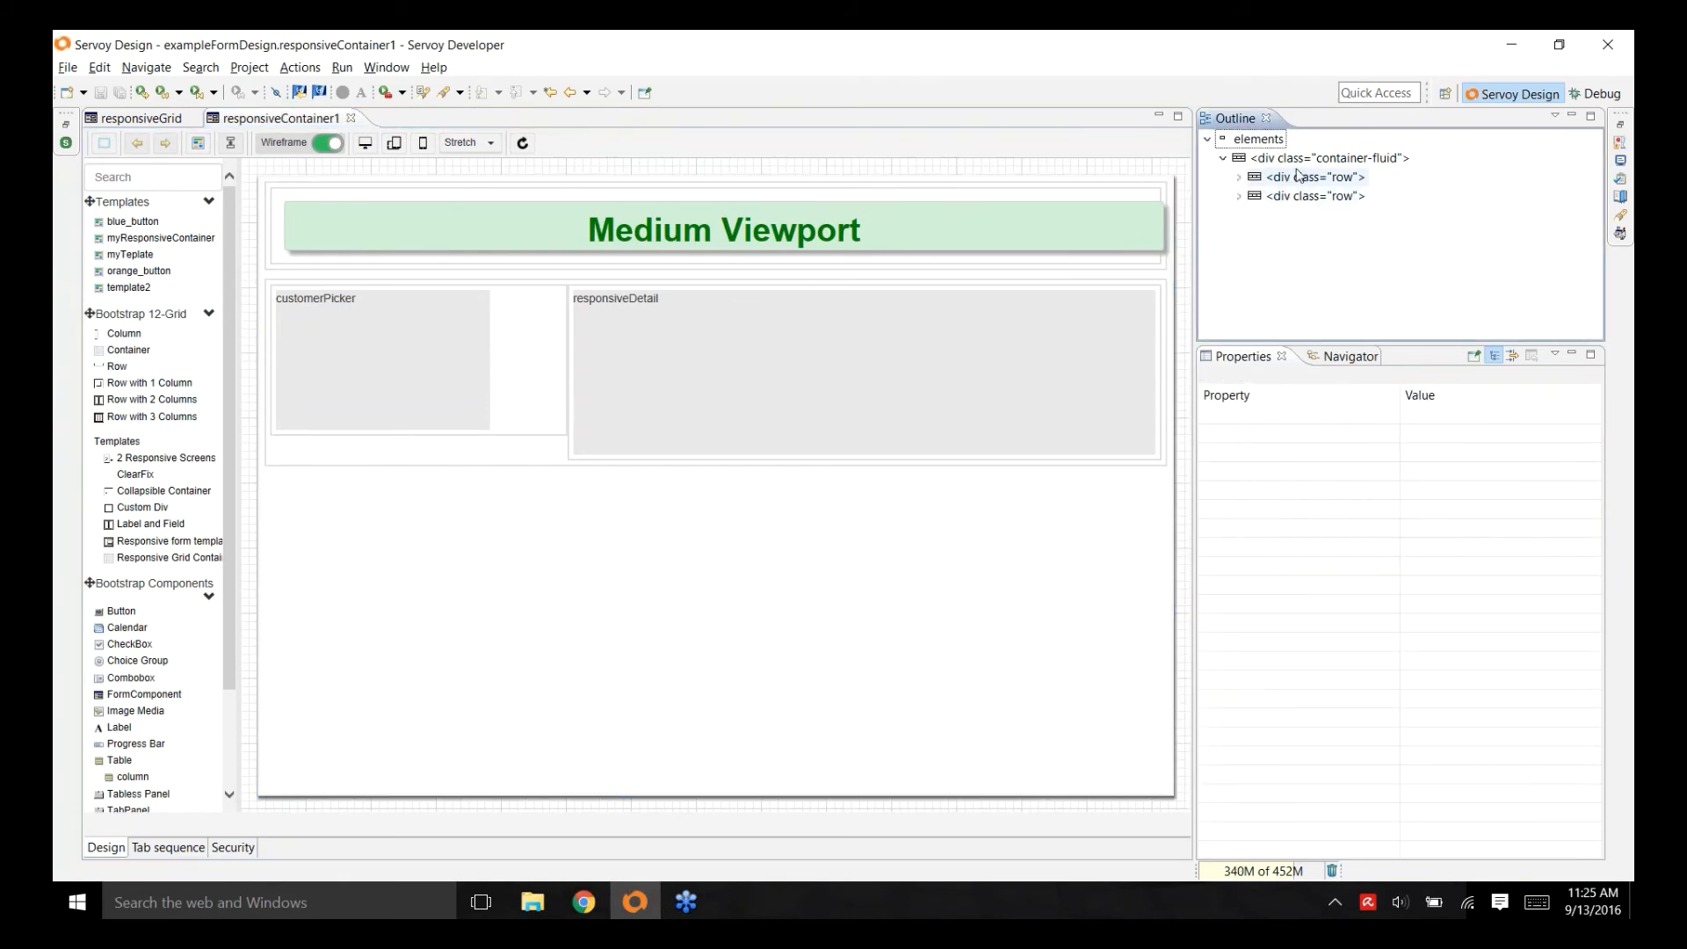
{"action": "left_click", "coordinate": [1298, 175]}
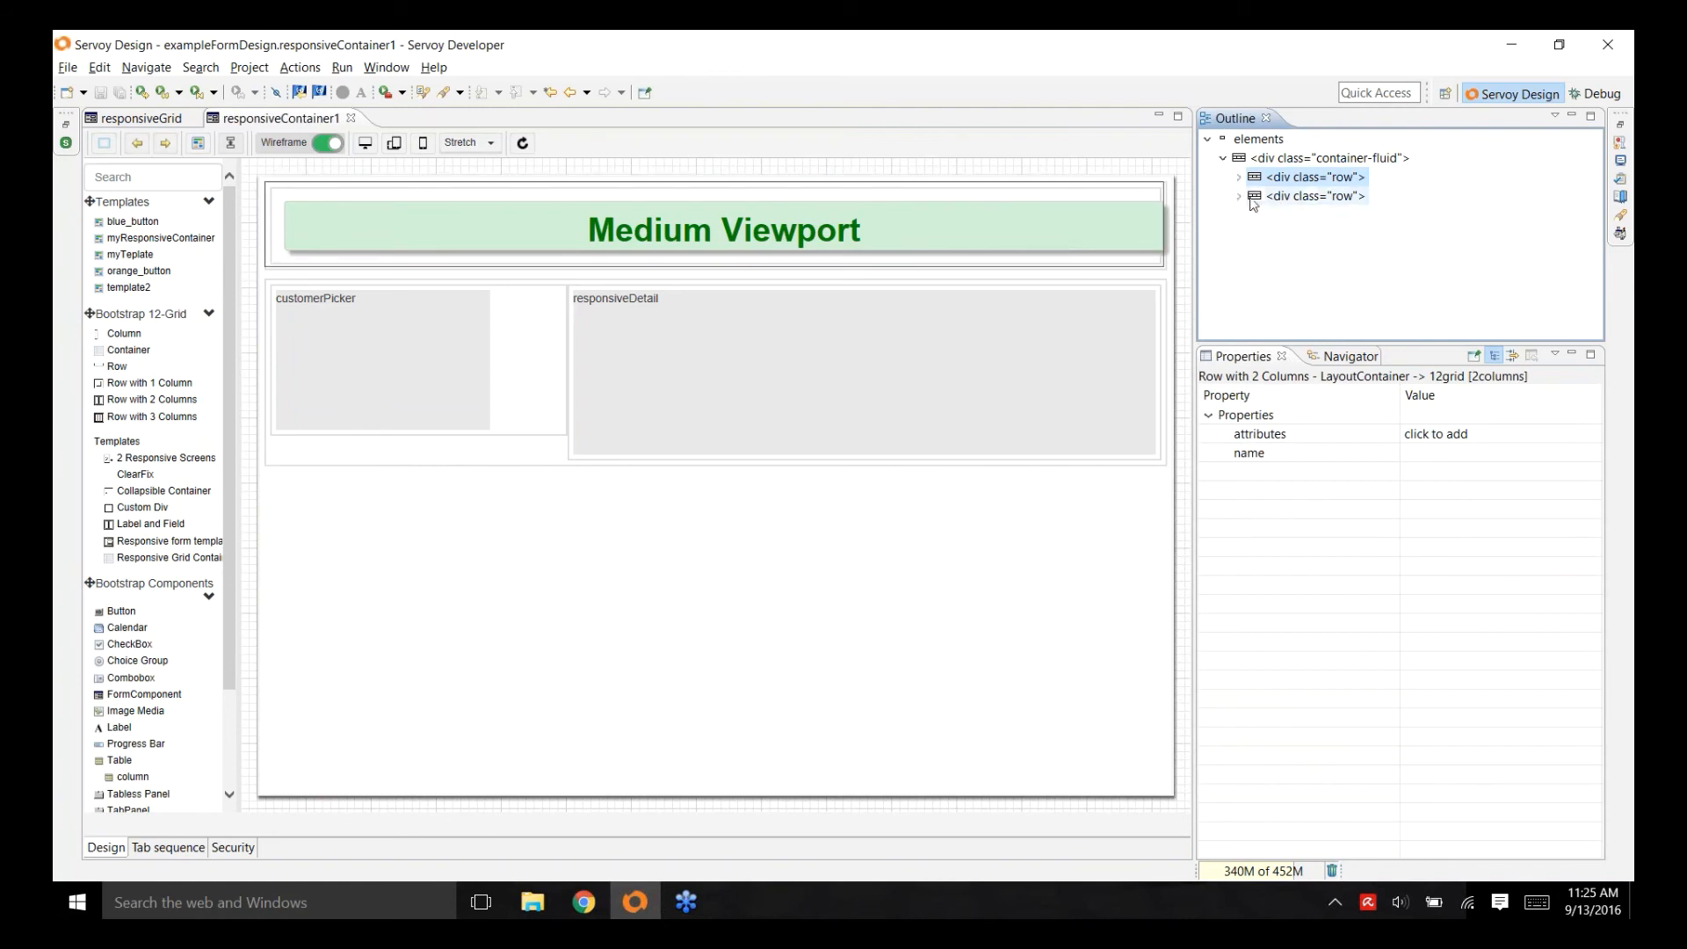
{"action": "left_click", "coordinate": [1251, 201]}
{"action": "left_click", "coordinate": [1243, 197]}
{"action": "left_click", "coordinate": [1254, 216]}
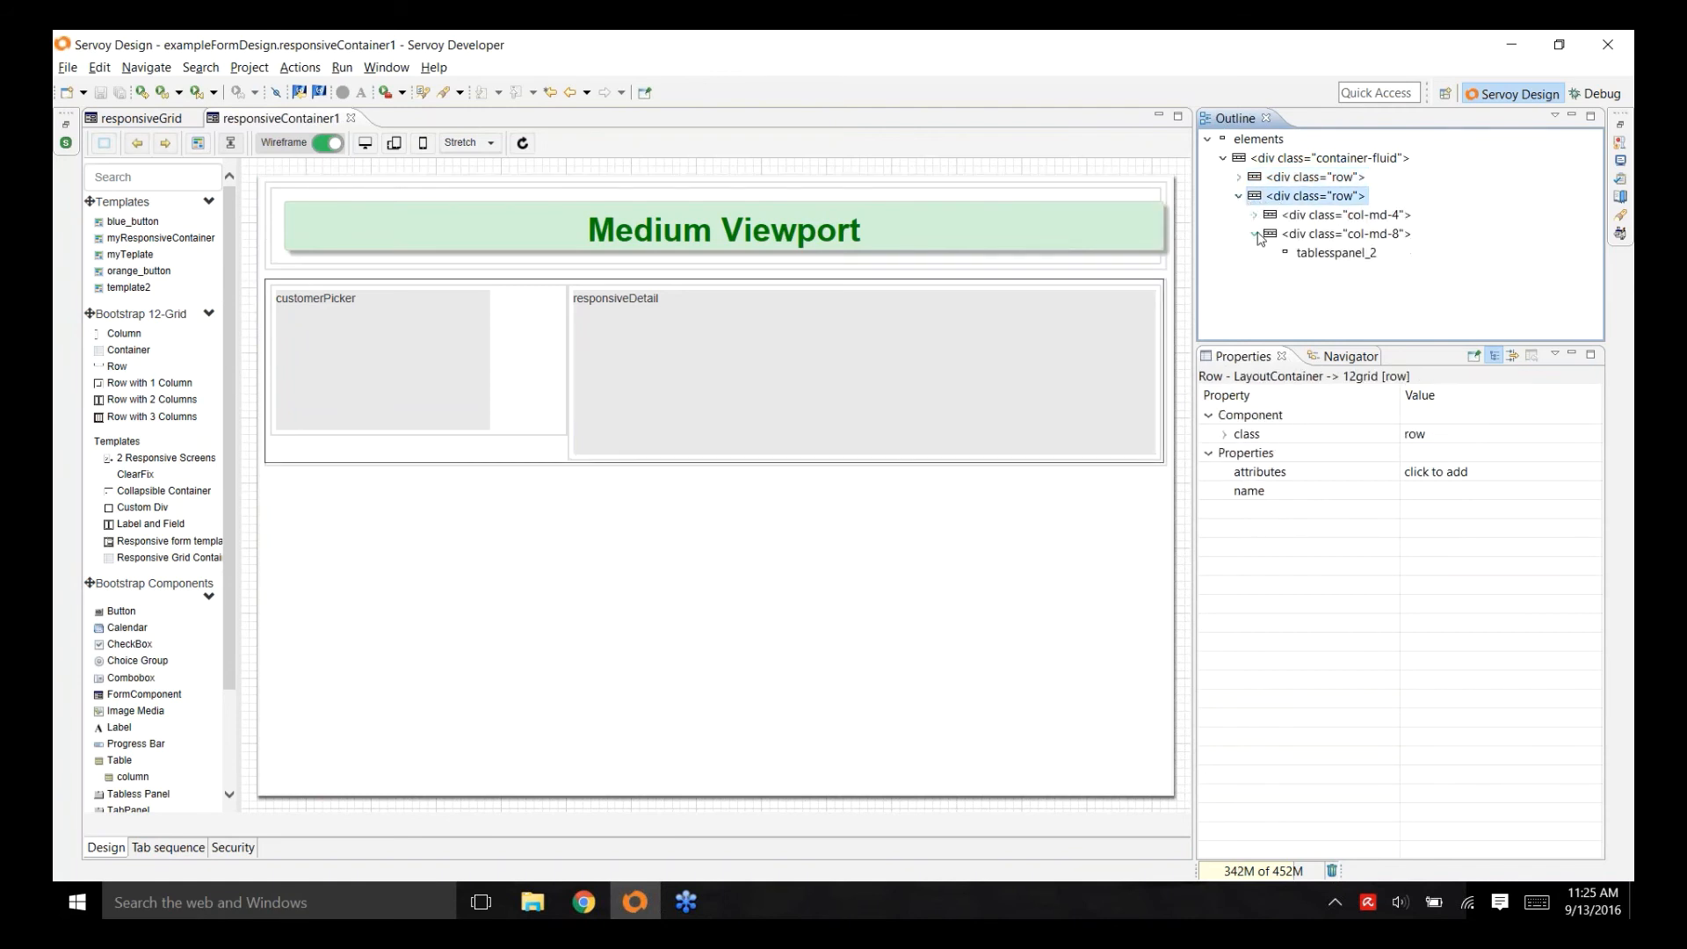
{"action": "left_click", "coordinate": [1255, 234]}
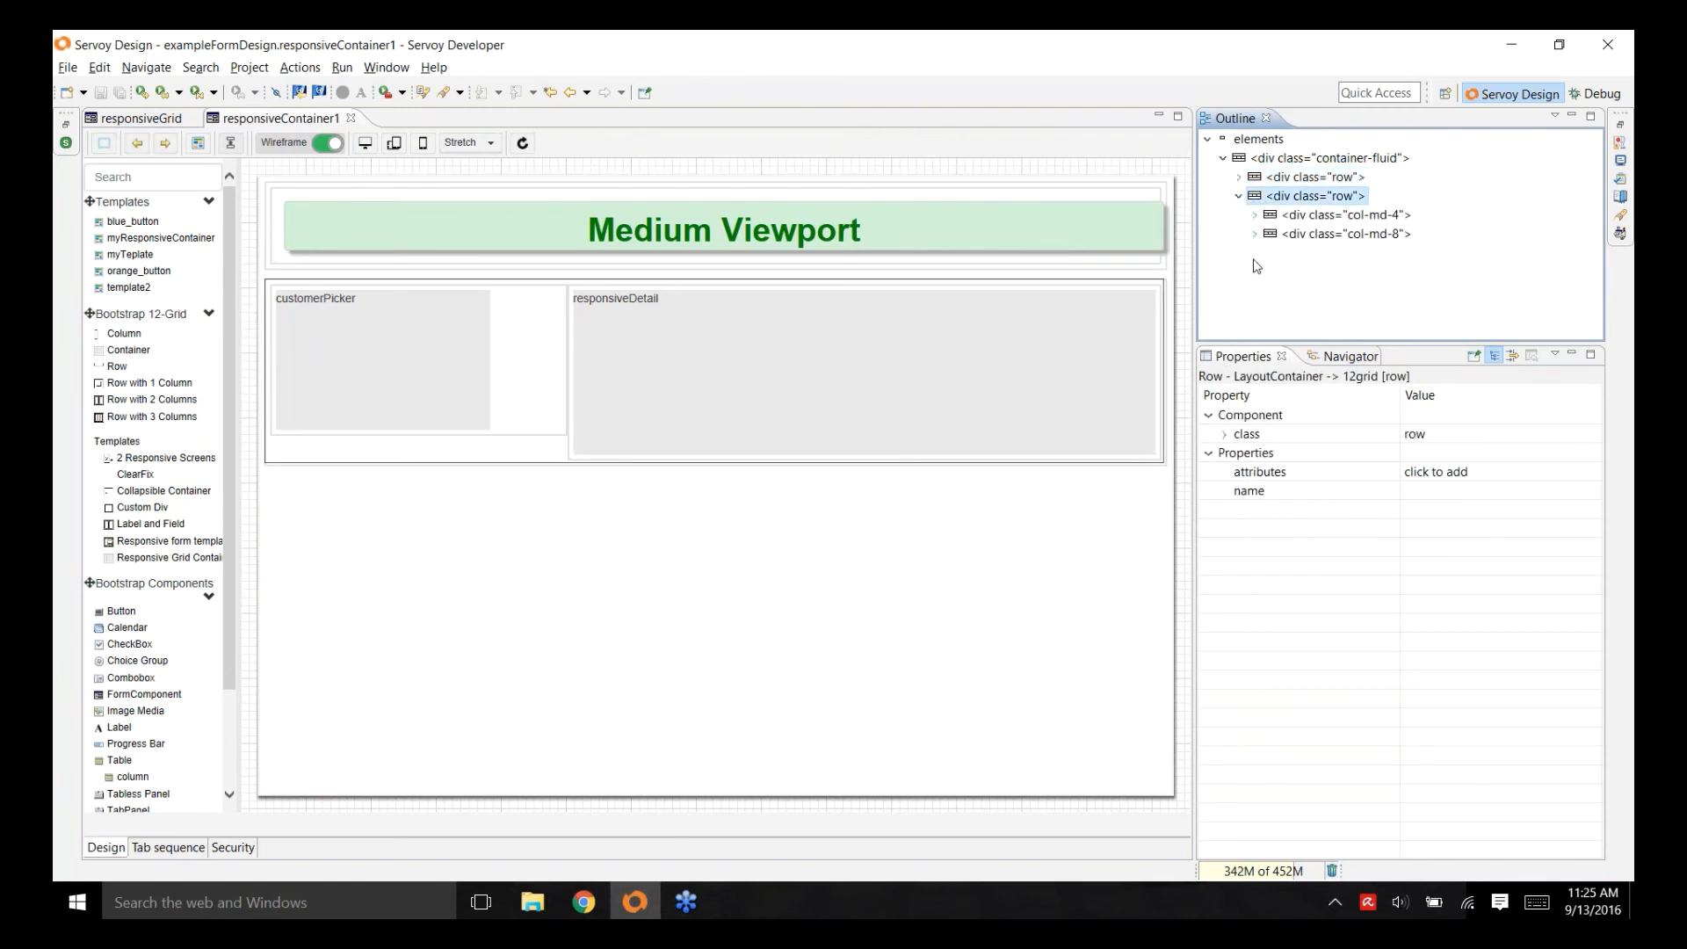
{"action": "left_click", "coordinate": [1356, 222]}
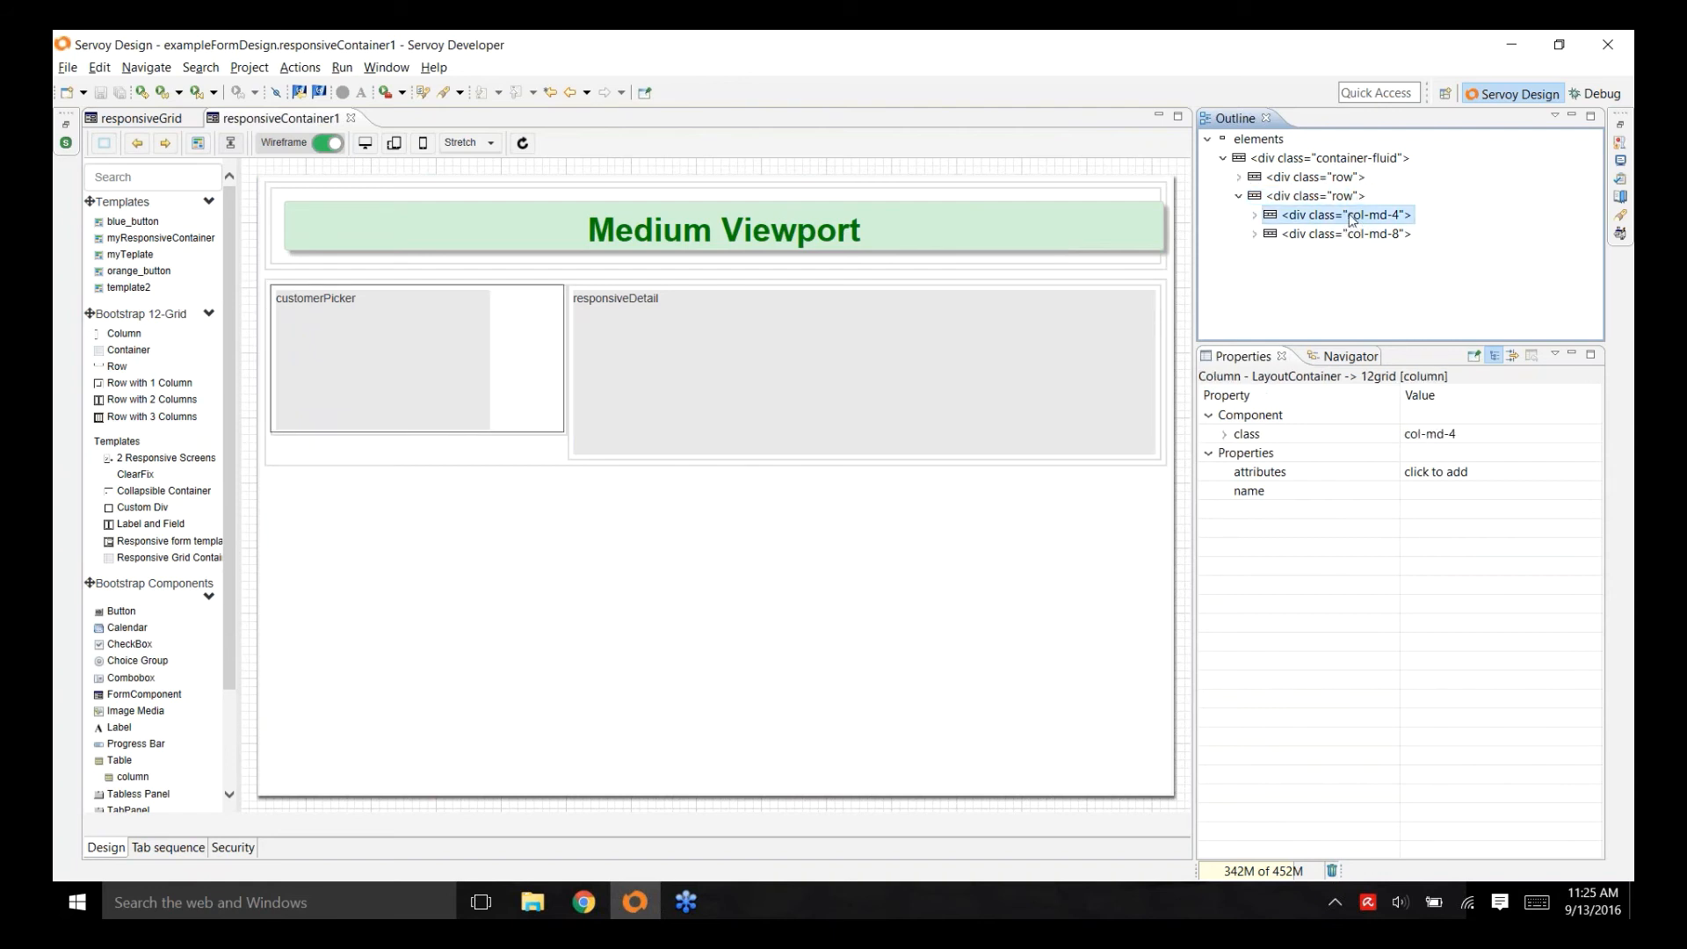
{"action": "left_click", "coordinate": [1357, 235]}
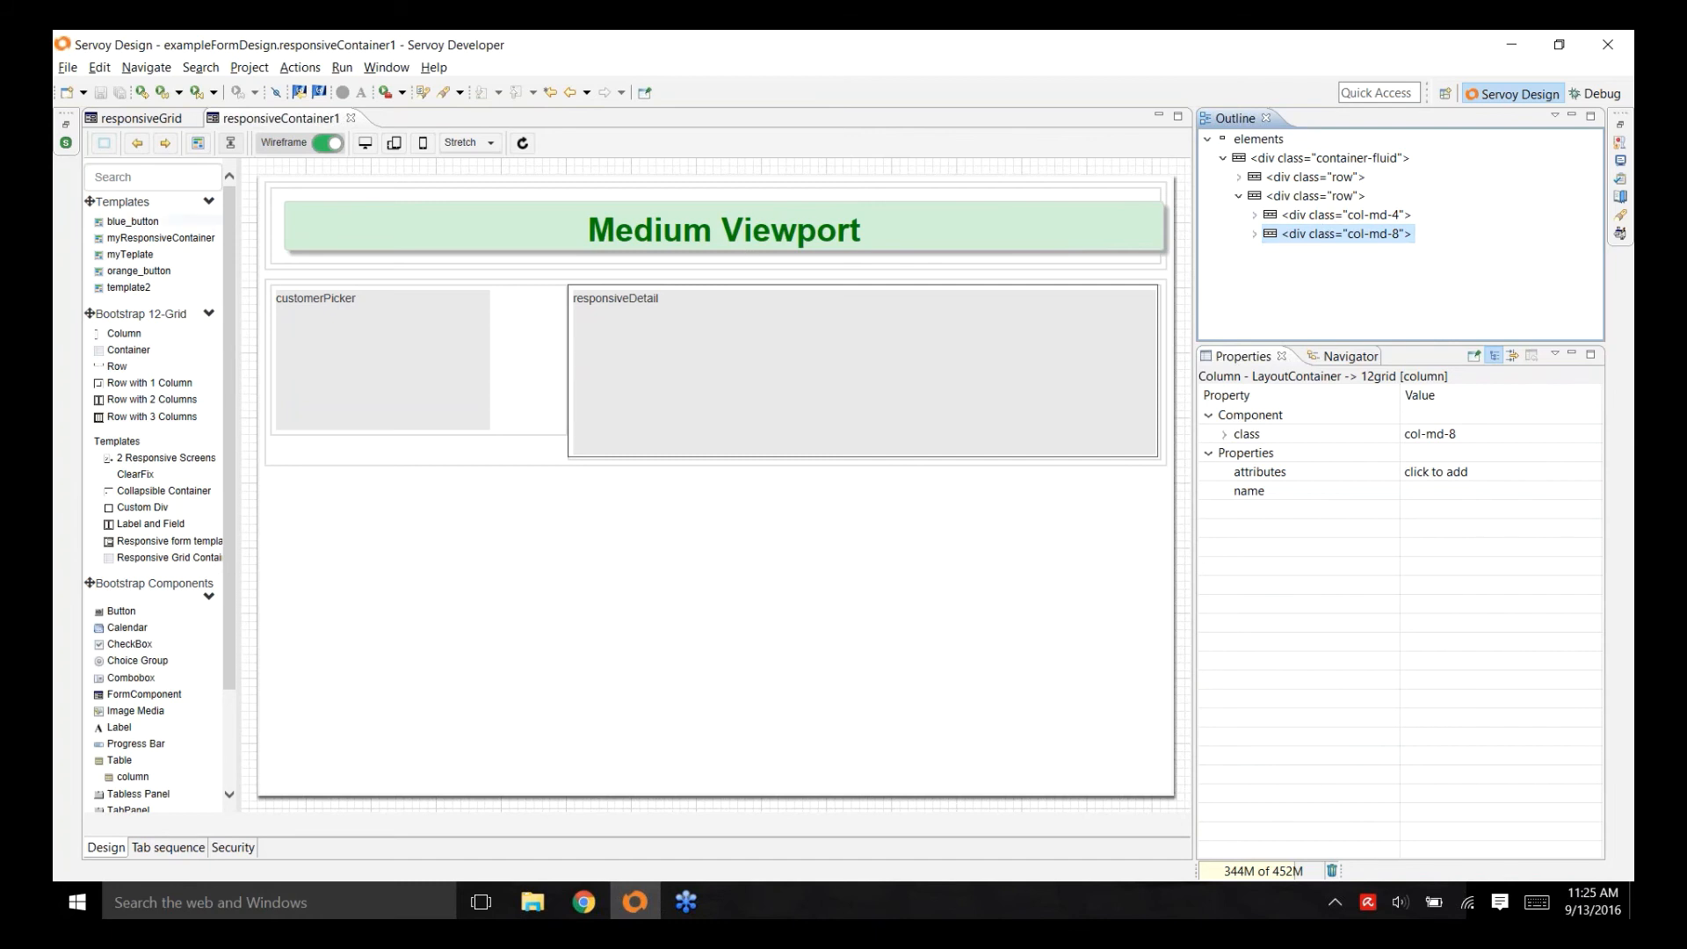
- Open the customerPicker form contained in the first tabless panel, and view it in the new form editor and the classic editor
{"action": "left_click", "coordinate": [350, 320]}
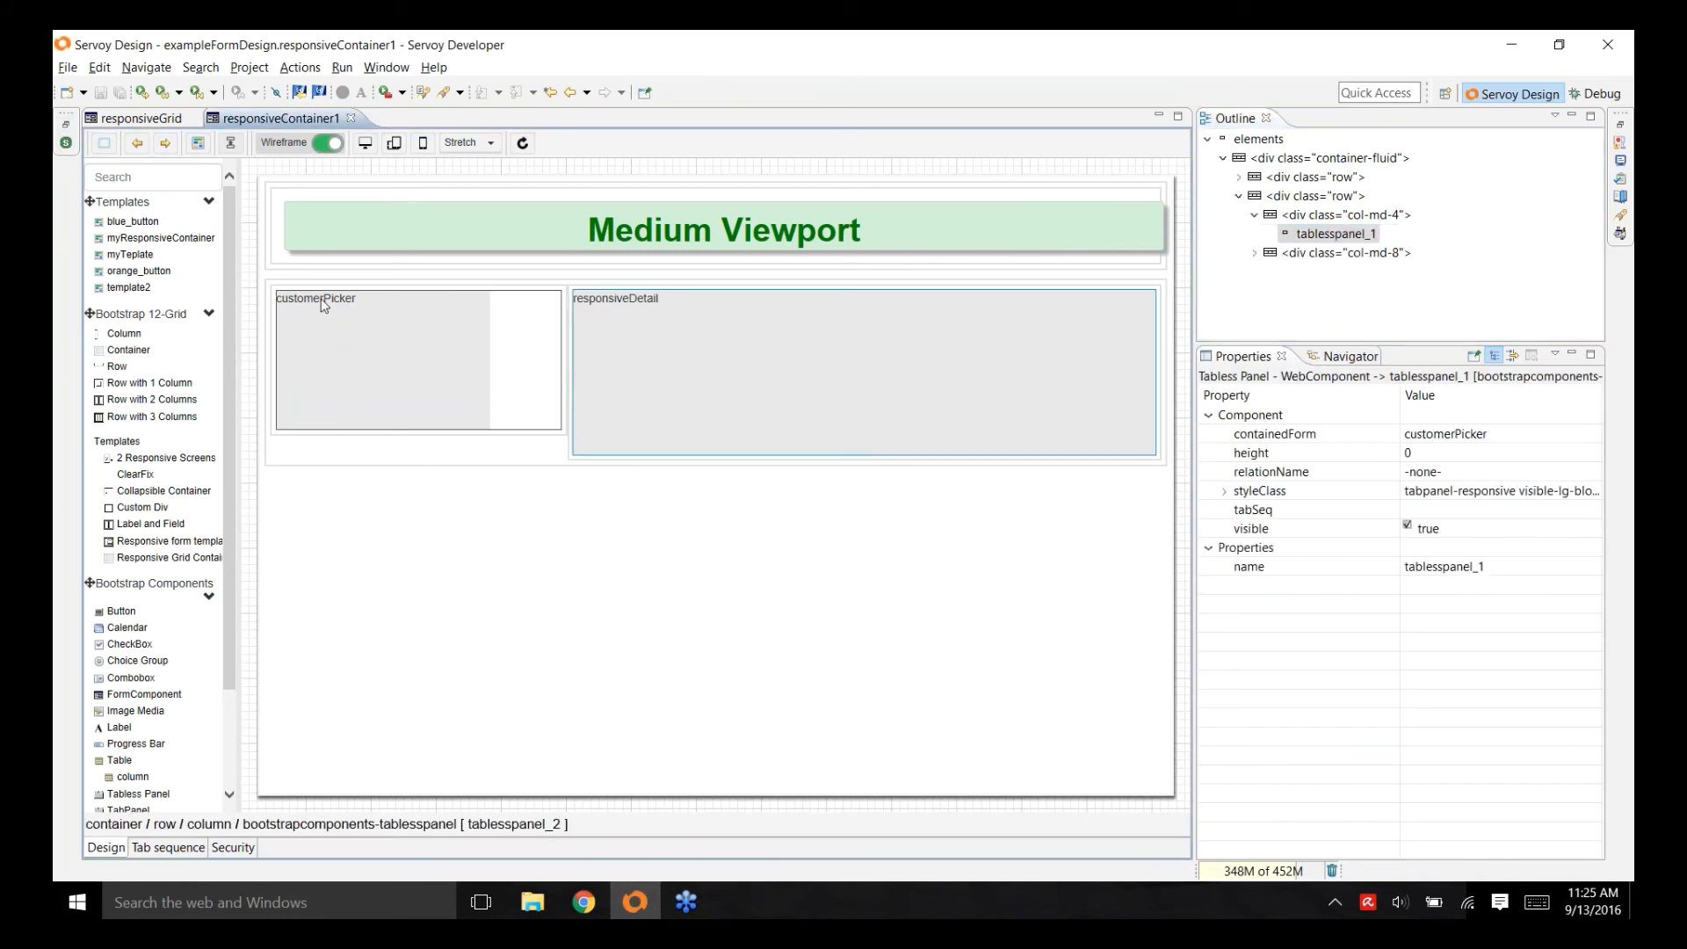
{"action": "left_click", "coordinate": [1462, 440]}
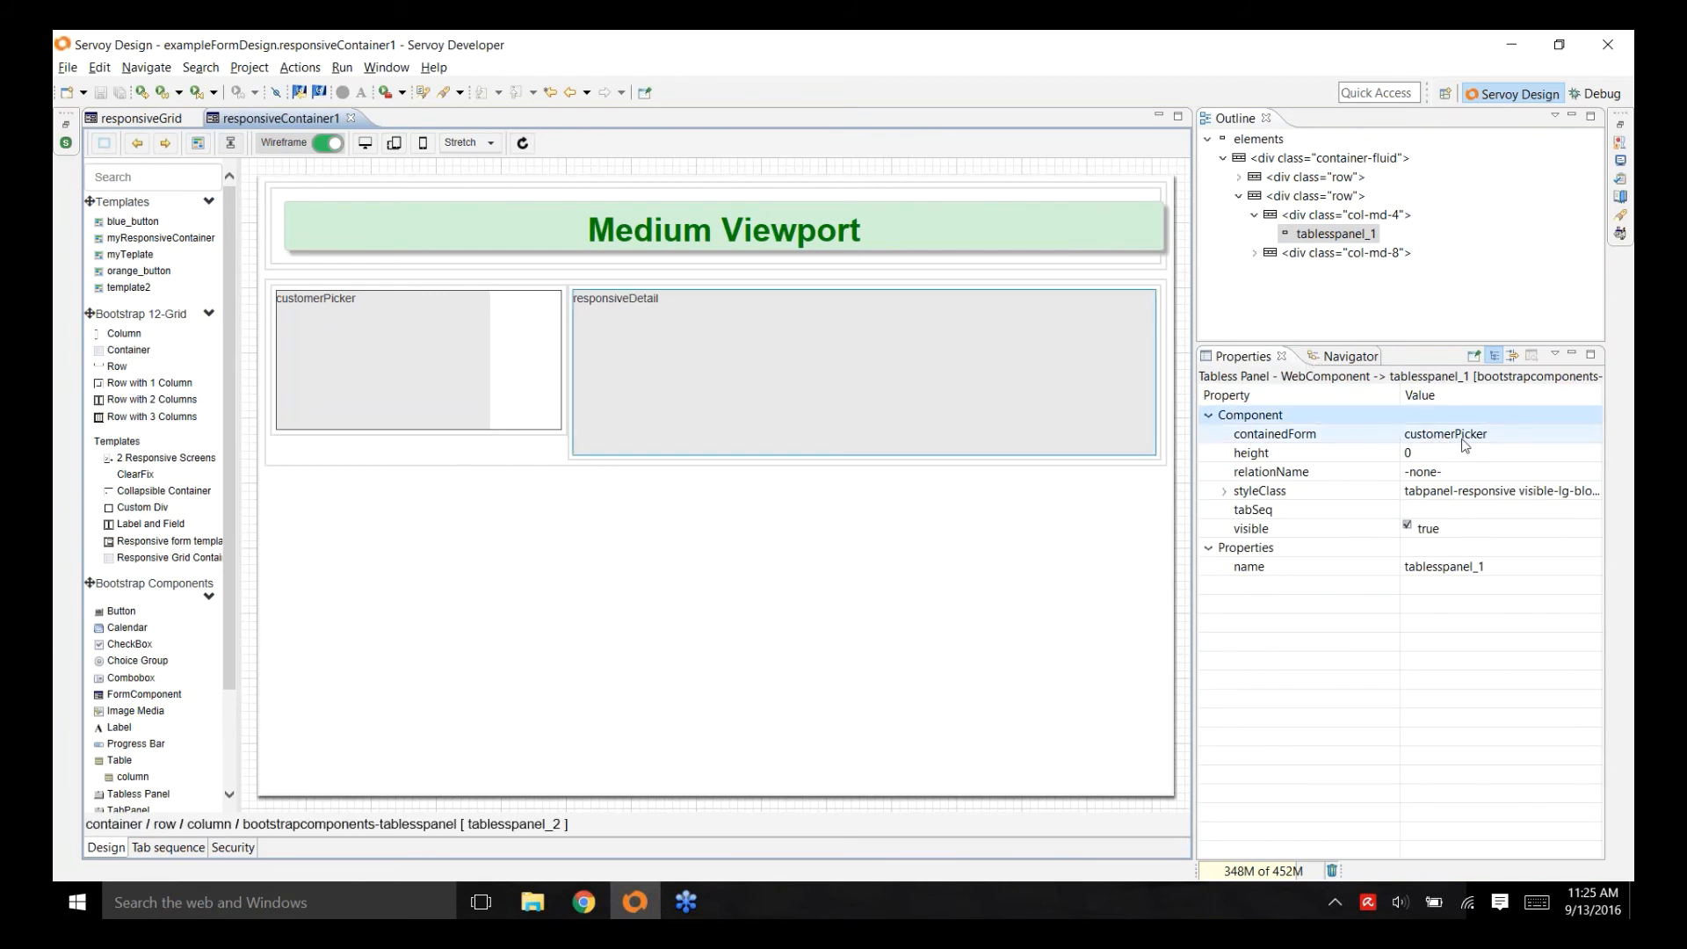
{"action": "left_click", "coordinate": [1465, 439]}
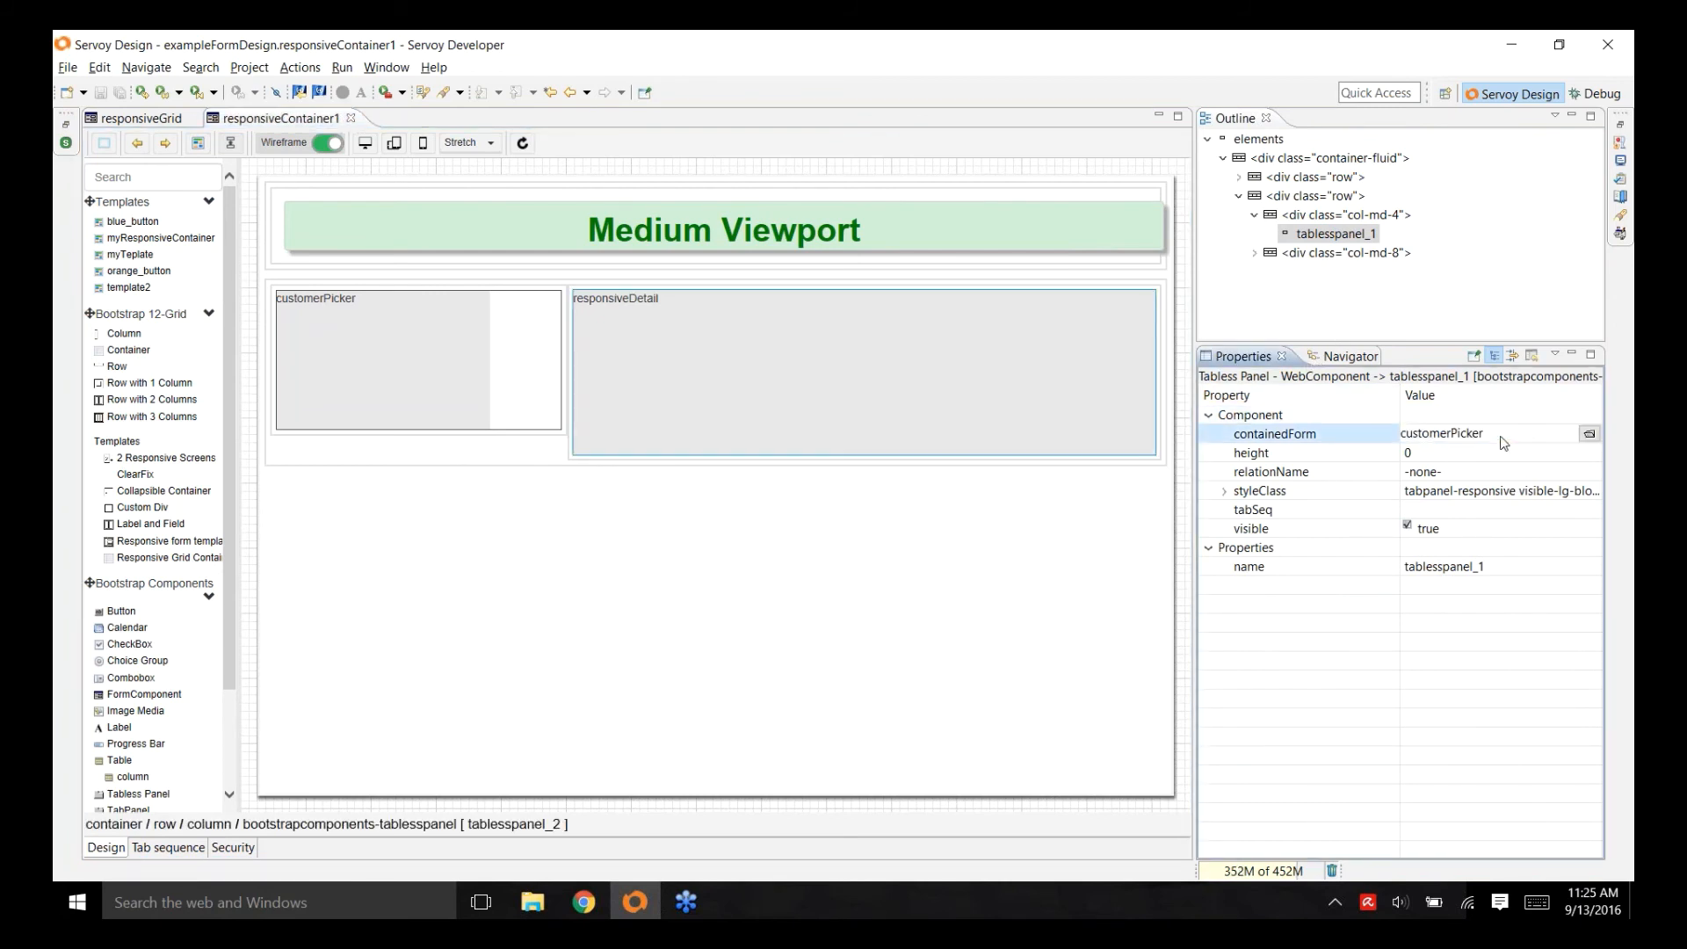
{"action": "left_click", "coordinate": [1589, 436]}
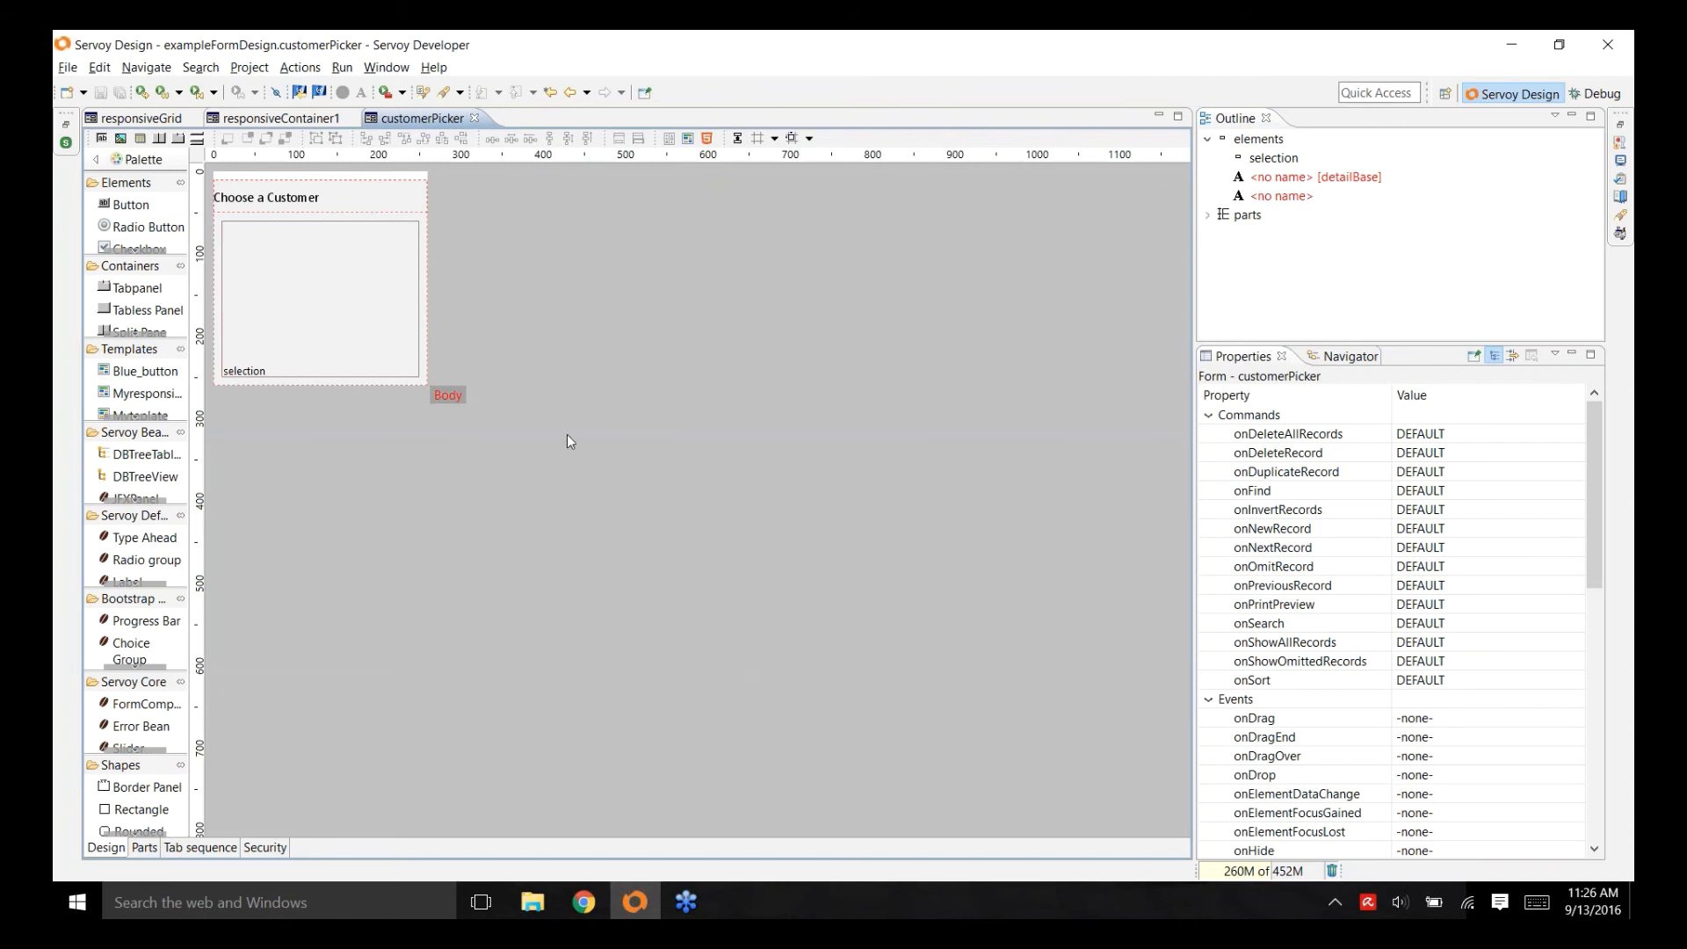
{"action": "left_click", "coordinate": [708, 139]}
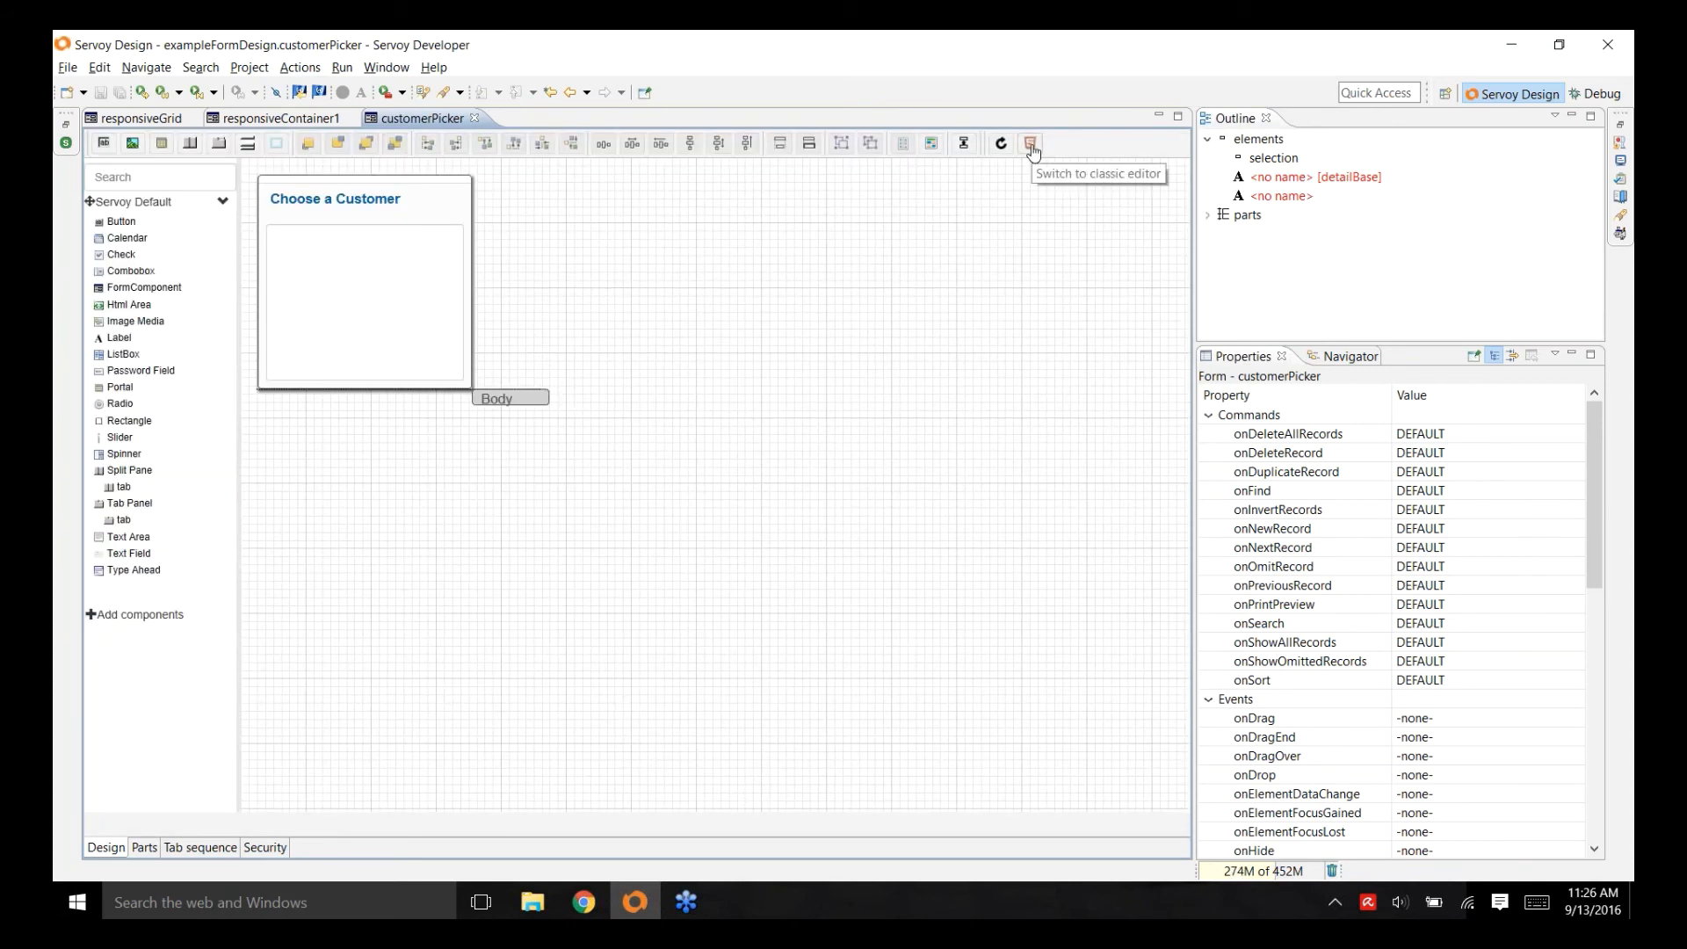
{"action": "left_click", "coordinate": [1030, 145]}
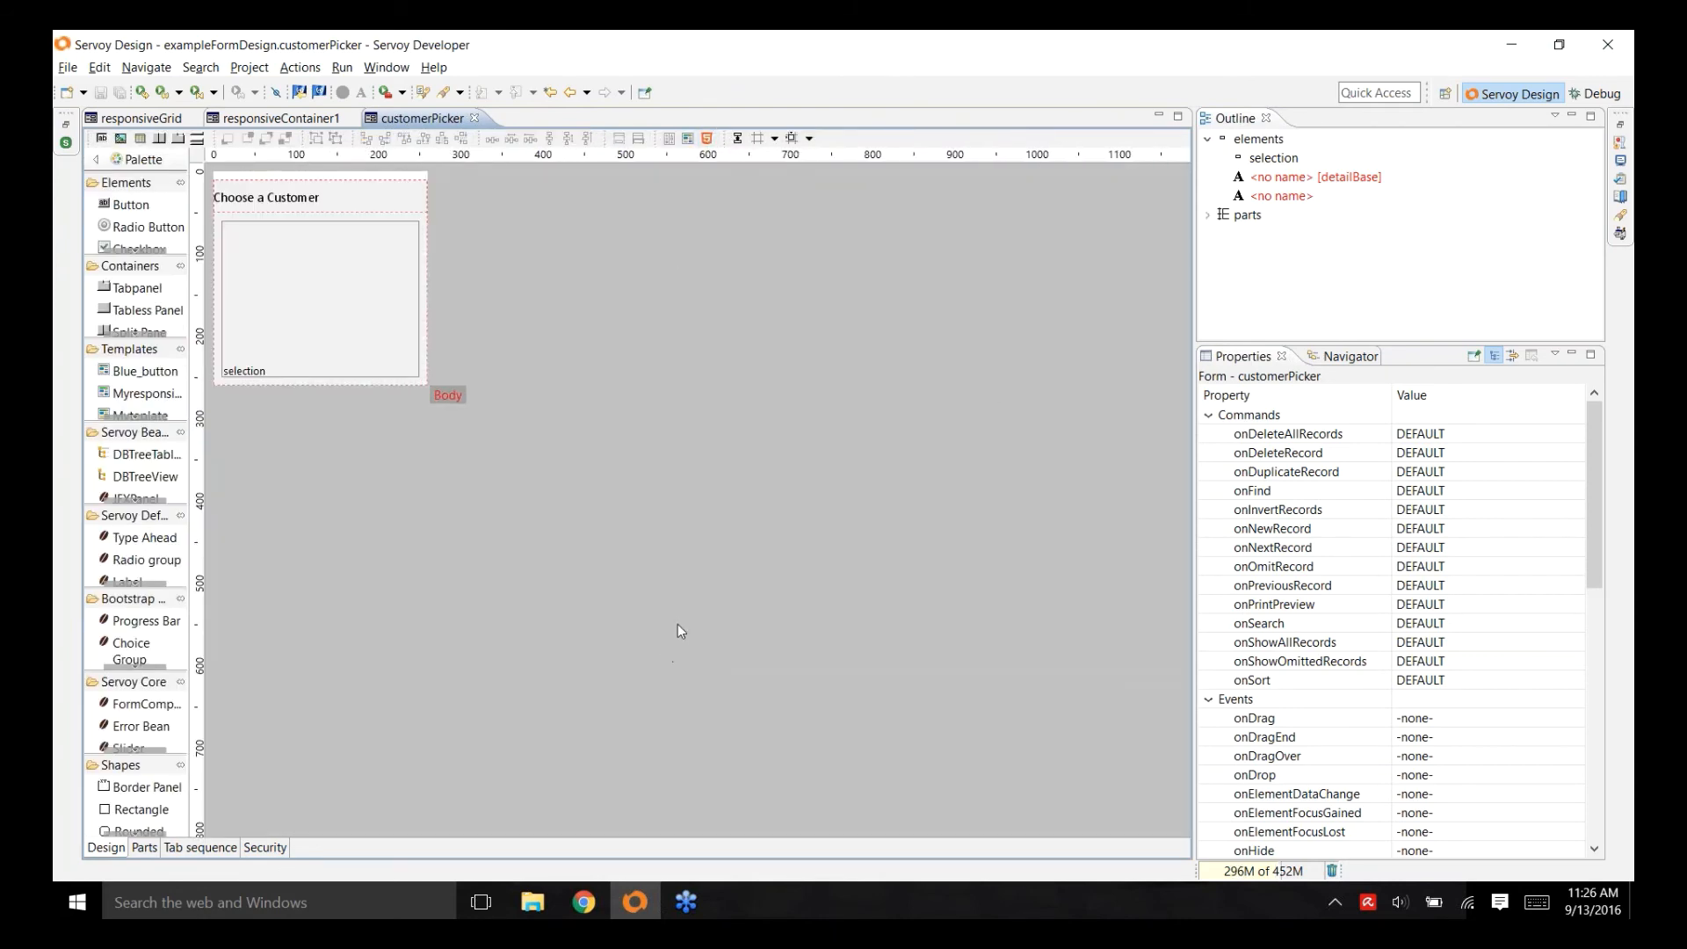
- Return to responsiveContainer1 and open the responsiveDetail form contained in the tabless panel of the col-md-8 column
{"action": "left_click", "coordinate": [293, 124]}
{"action": "left_click", "coordinate": [593, 325]}
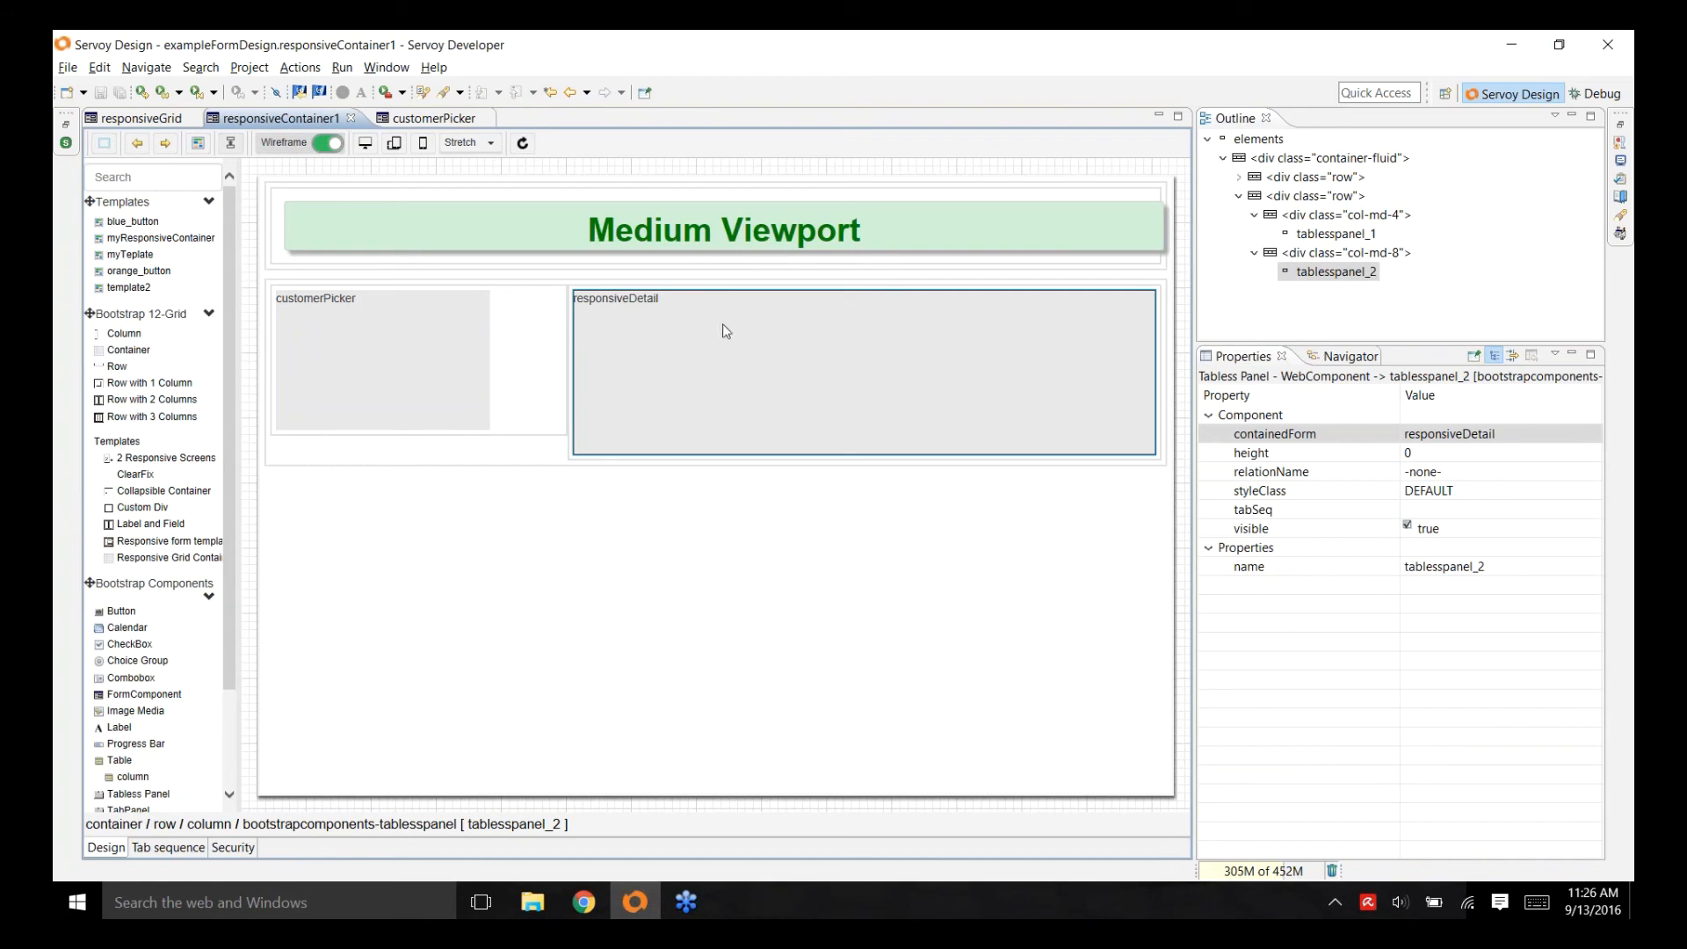
{"action": "left_click", "coordinate": [1458, 434]}
{"action": "left_click", "coordinate": [1588, 434]}
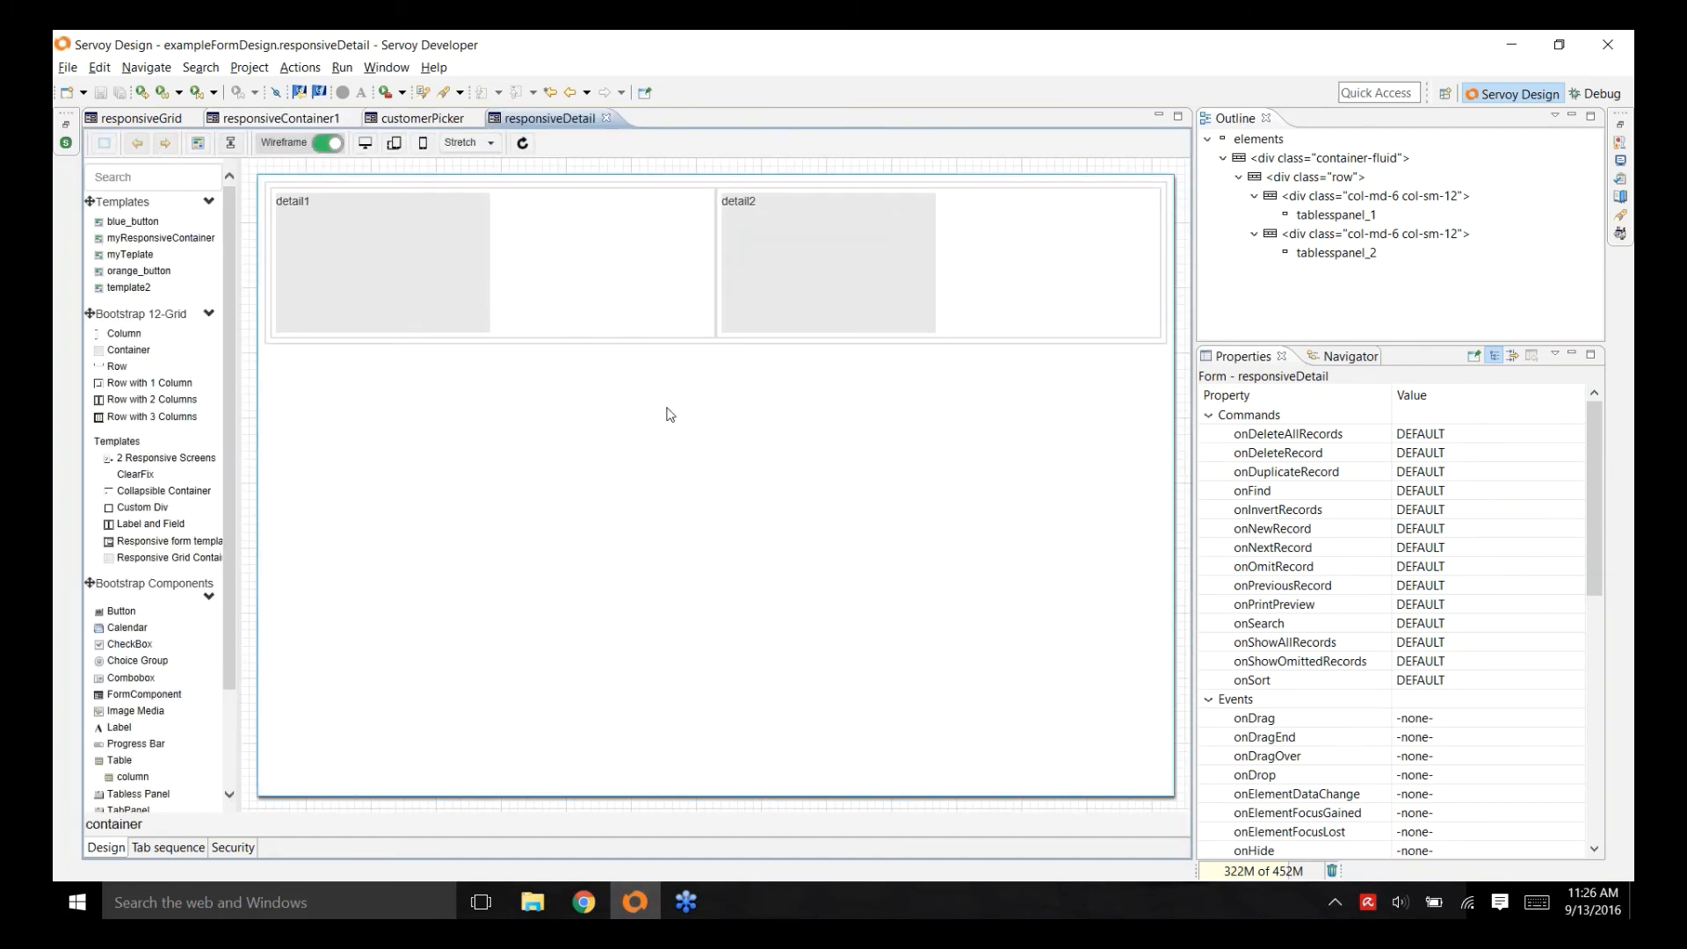
- Open the detail1 form contained in the first tabless panel of responsiveDetail
{"action": "left_click", "coordinate": [399, 243]}
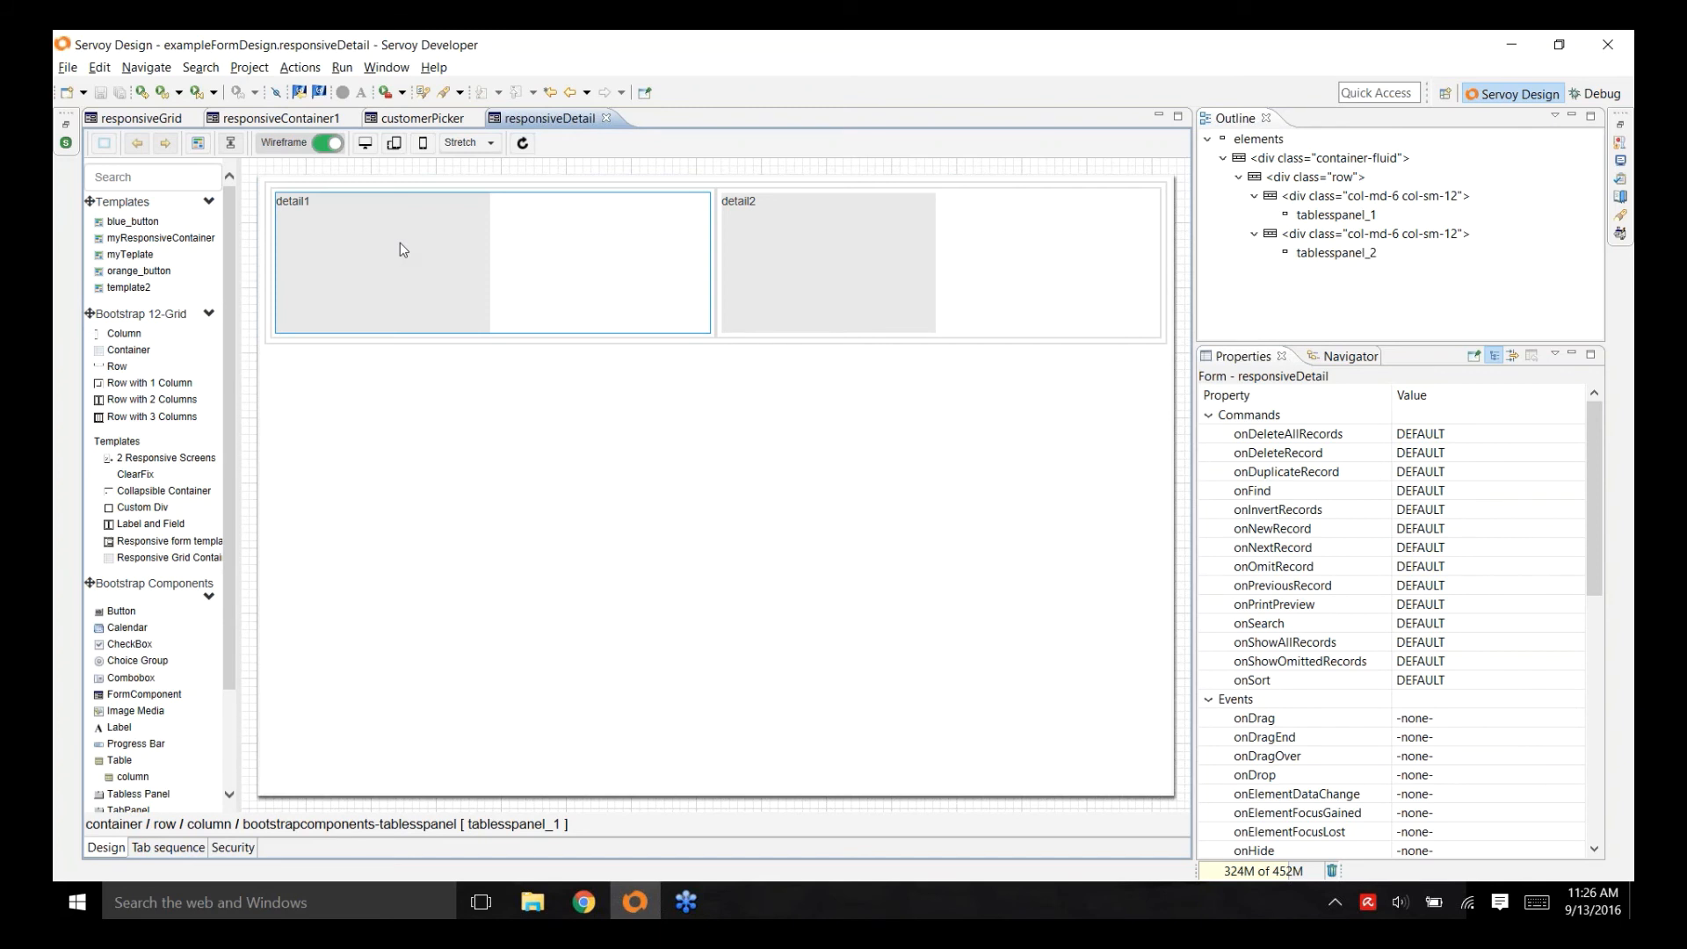
{"action": "left_click", "coordinate": [420, 292]}
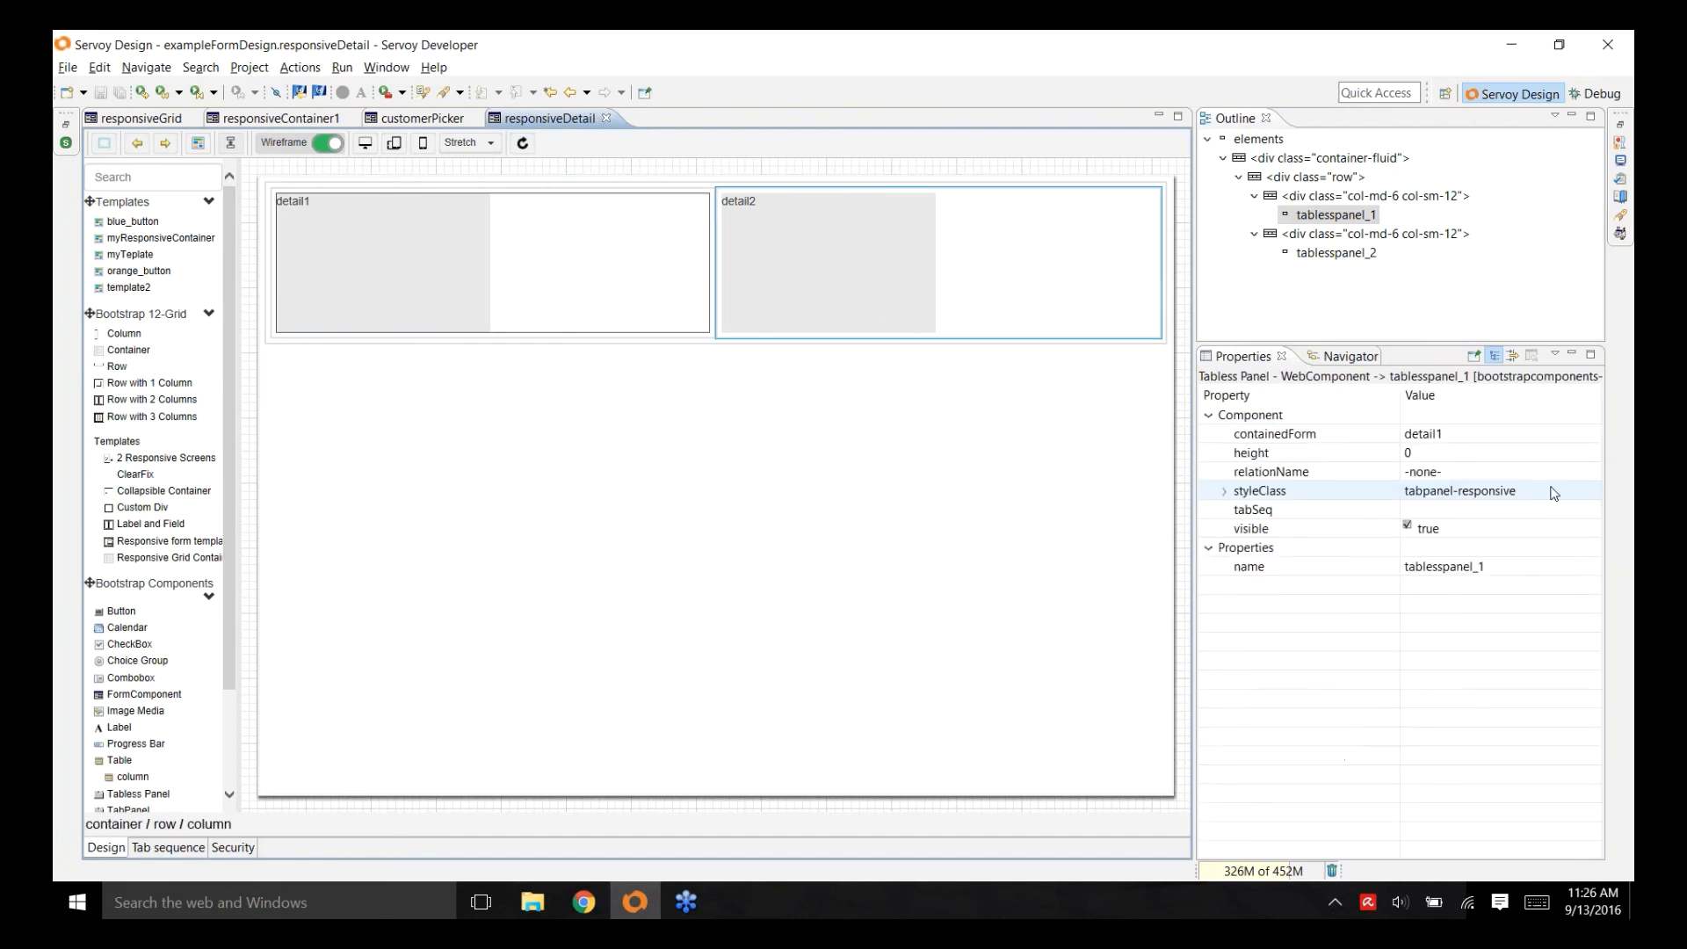
{"action": "left_click", "coordinate": [1557, 434]}
{"action": "left_click", "coordinate": [1592, 434]}
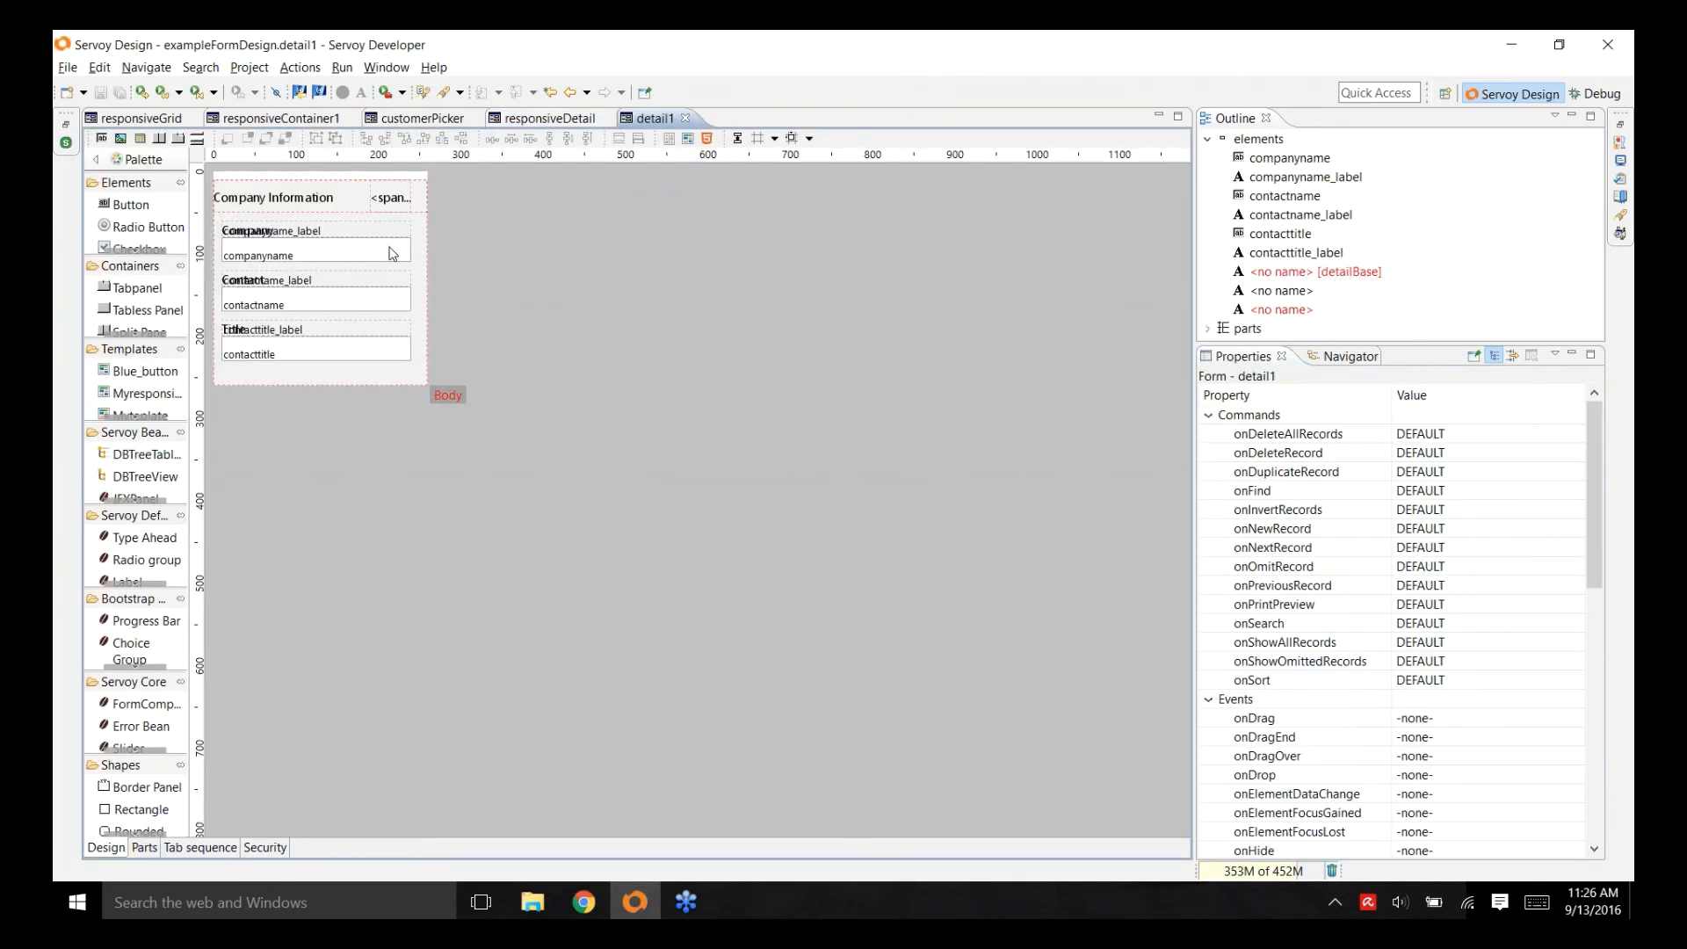
- Examine the anchors of the companyname field, and collapse its layout properties
{"action": "left_click", "coordinate": [392, 254]}
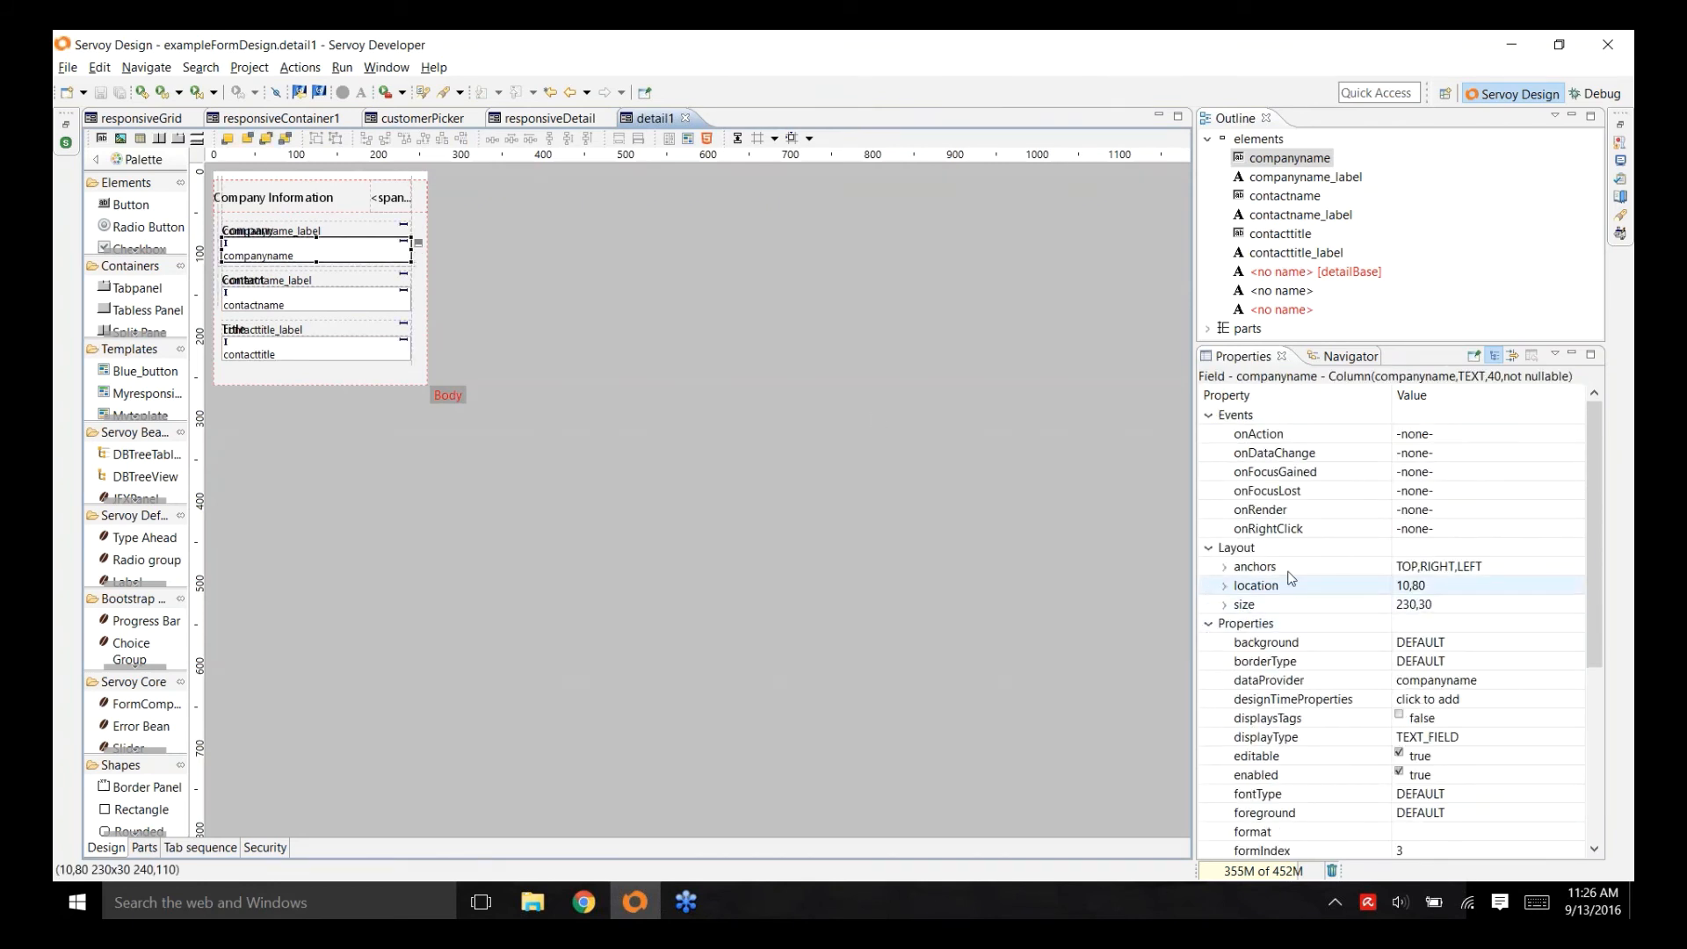
{"action": "left_click", "coordinate": [1226, 566]}
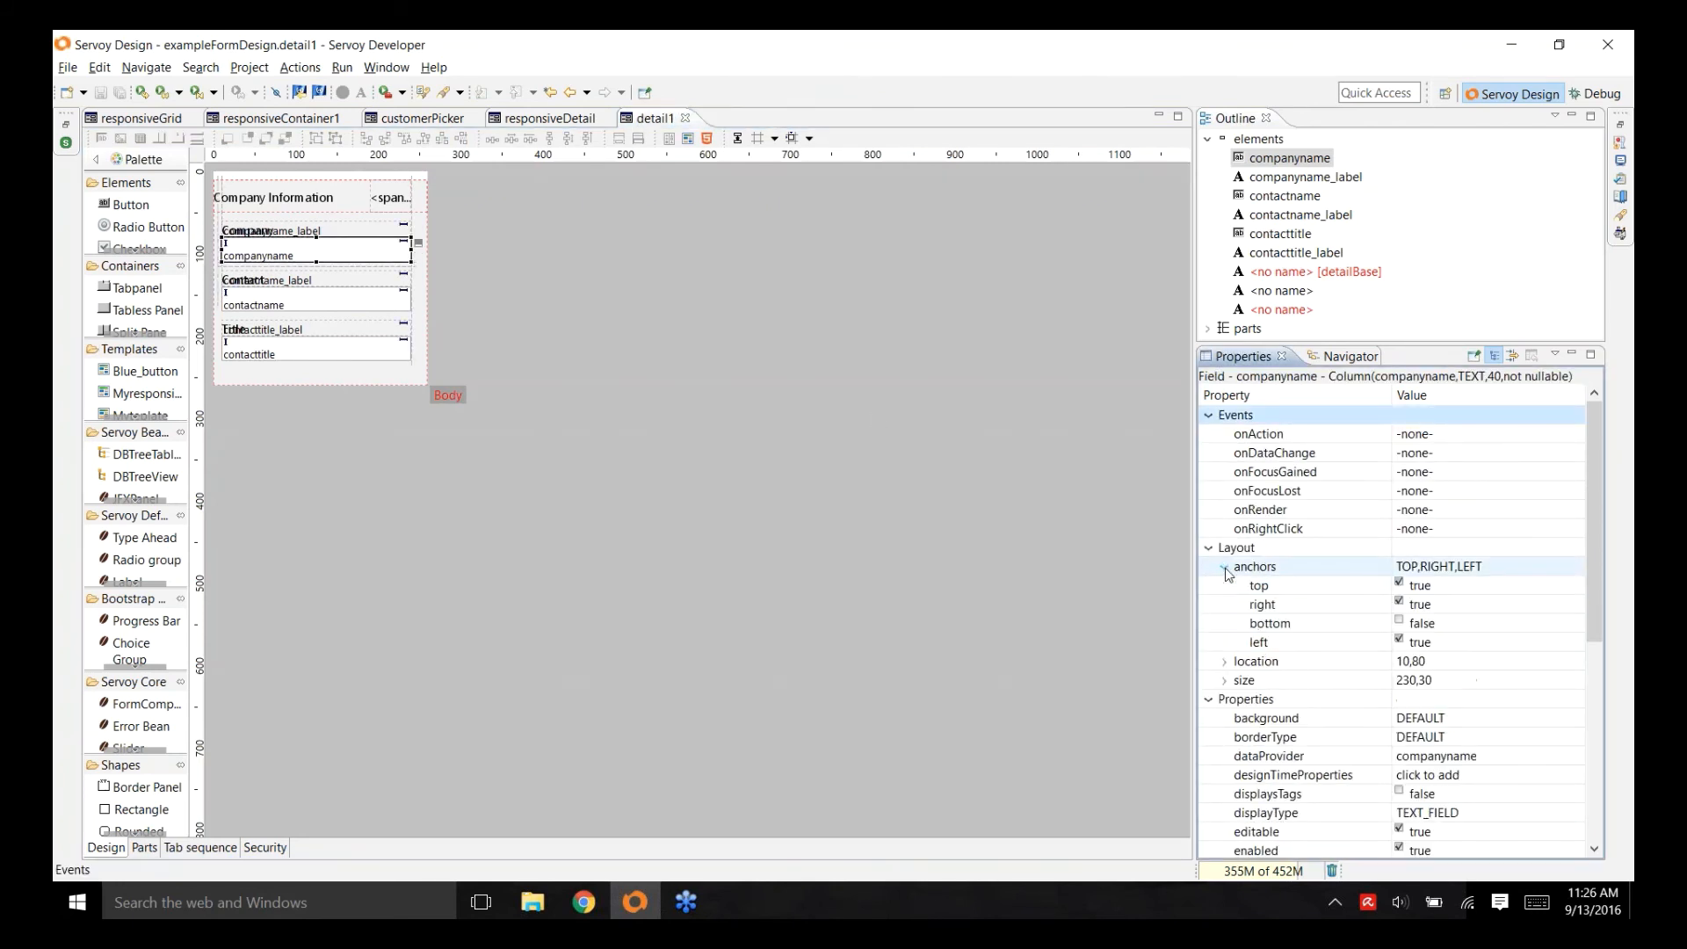
{"action": "left_click", "coordinate": [1208, 547]}
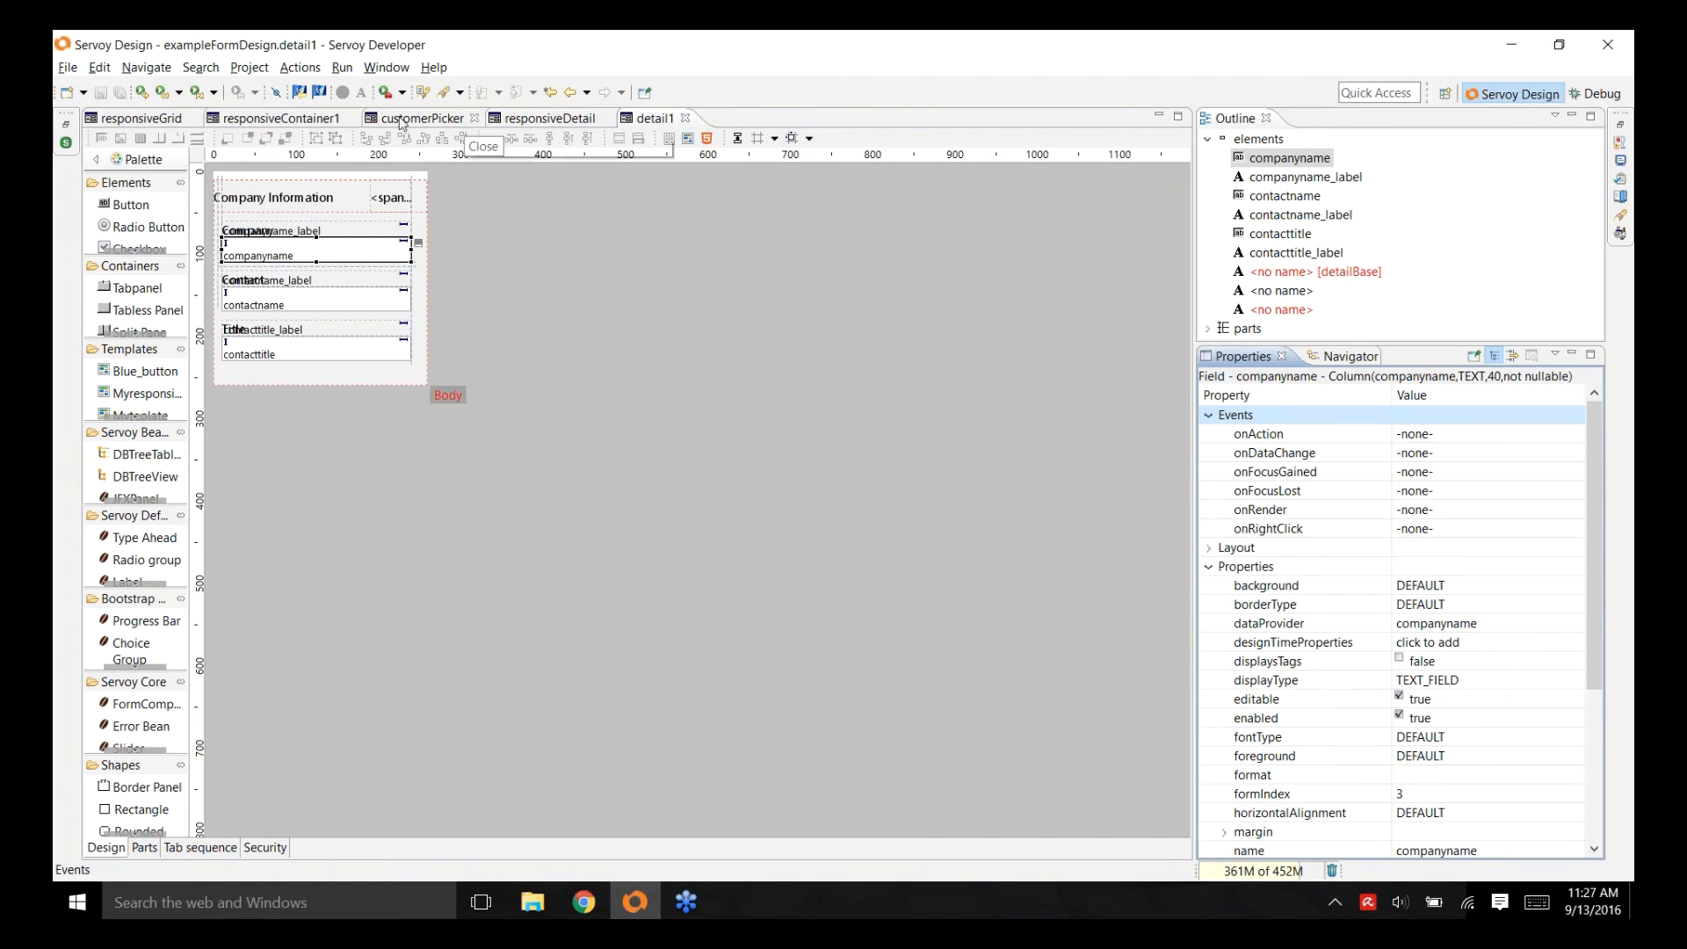
- Review the tabless panels and columns of responsiveContainer1, and expand the customerPicker panel's styleClass to examine its viewport visibility classes
{"action": "left_click", "coordinate": [526, 119]}
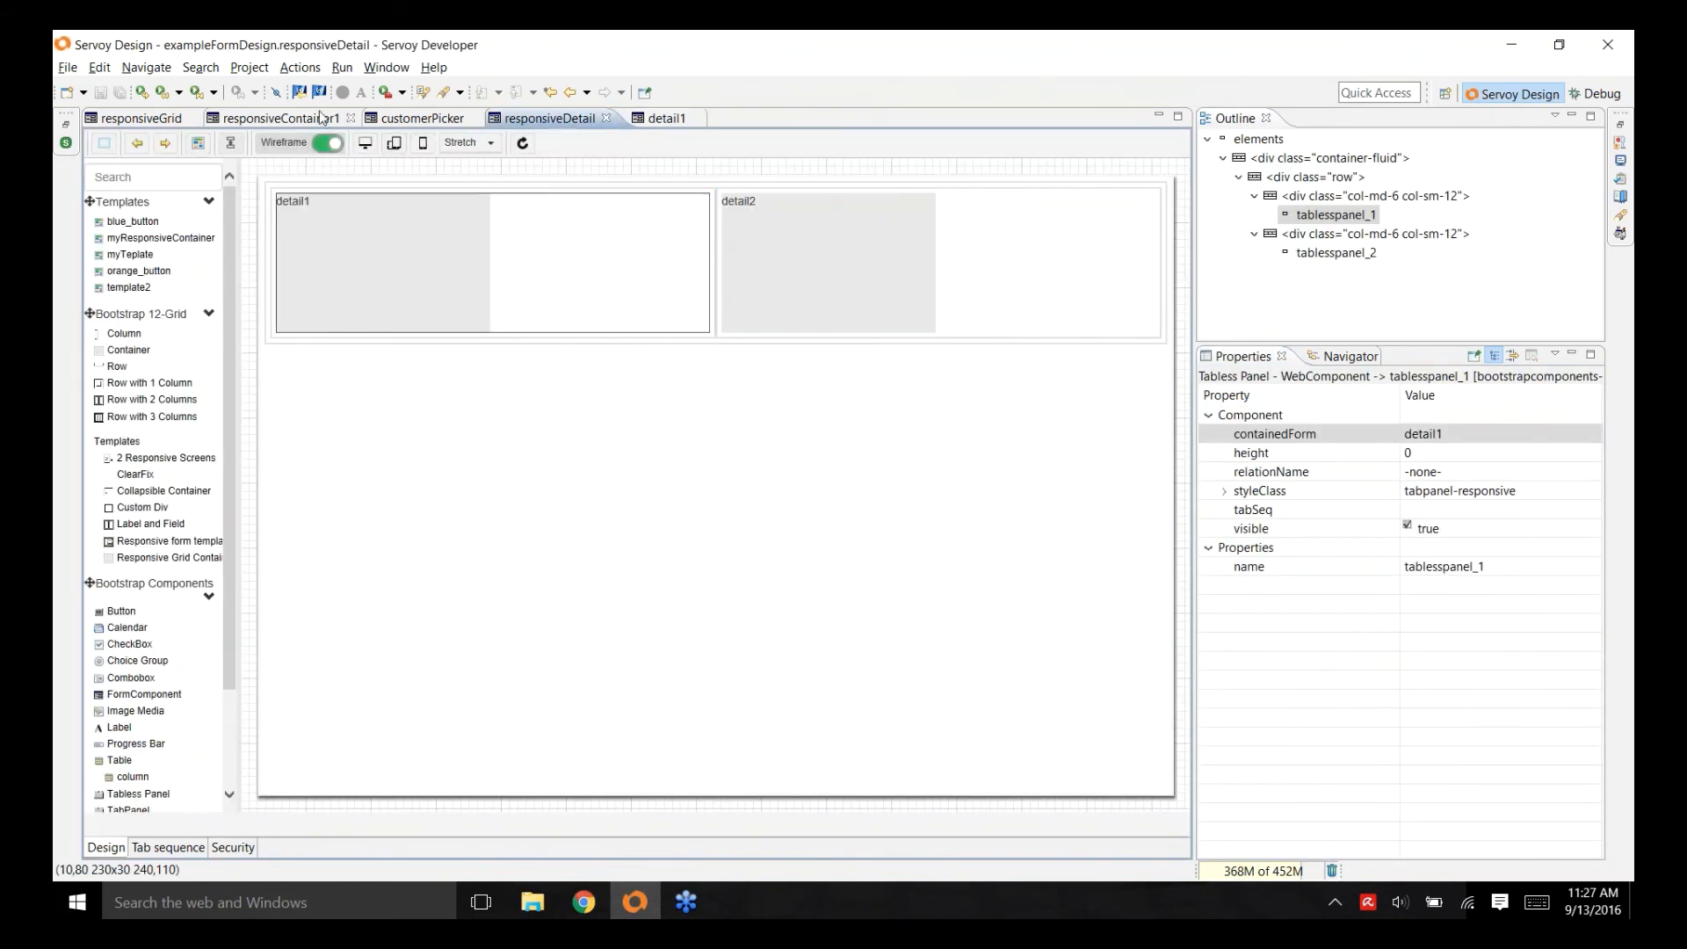
{"action": "left_click", "coordinate": [320, 117]}
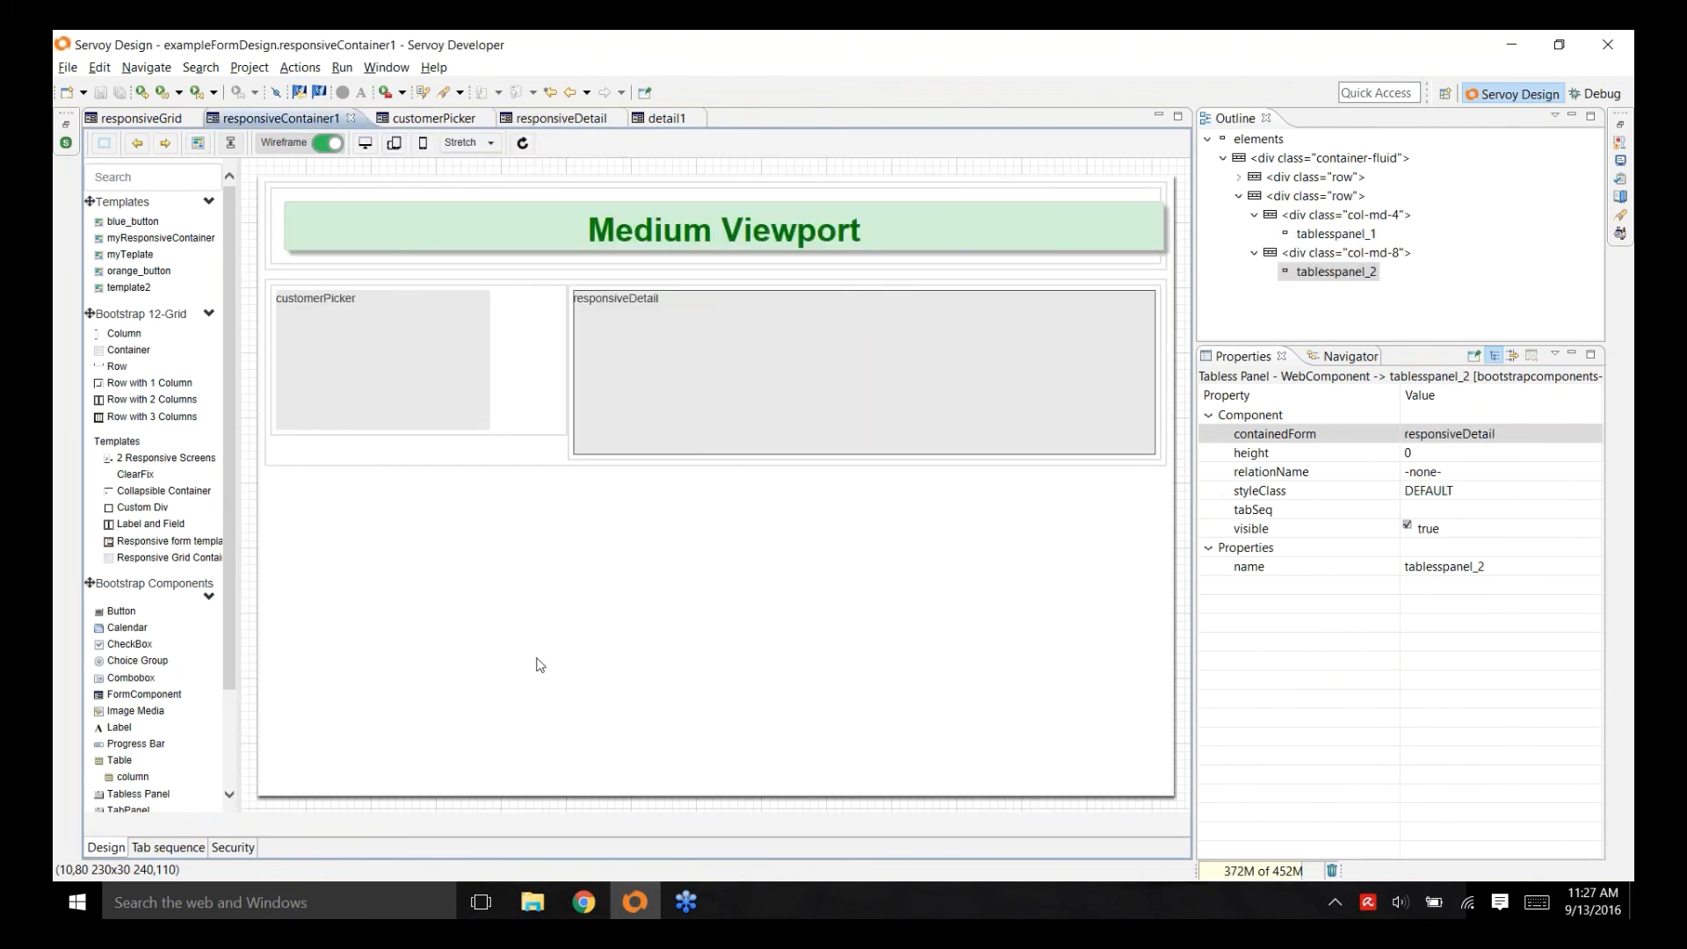
{"action": "left_click", "coordinate": [472, 379]}
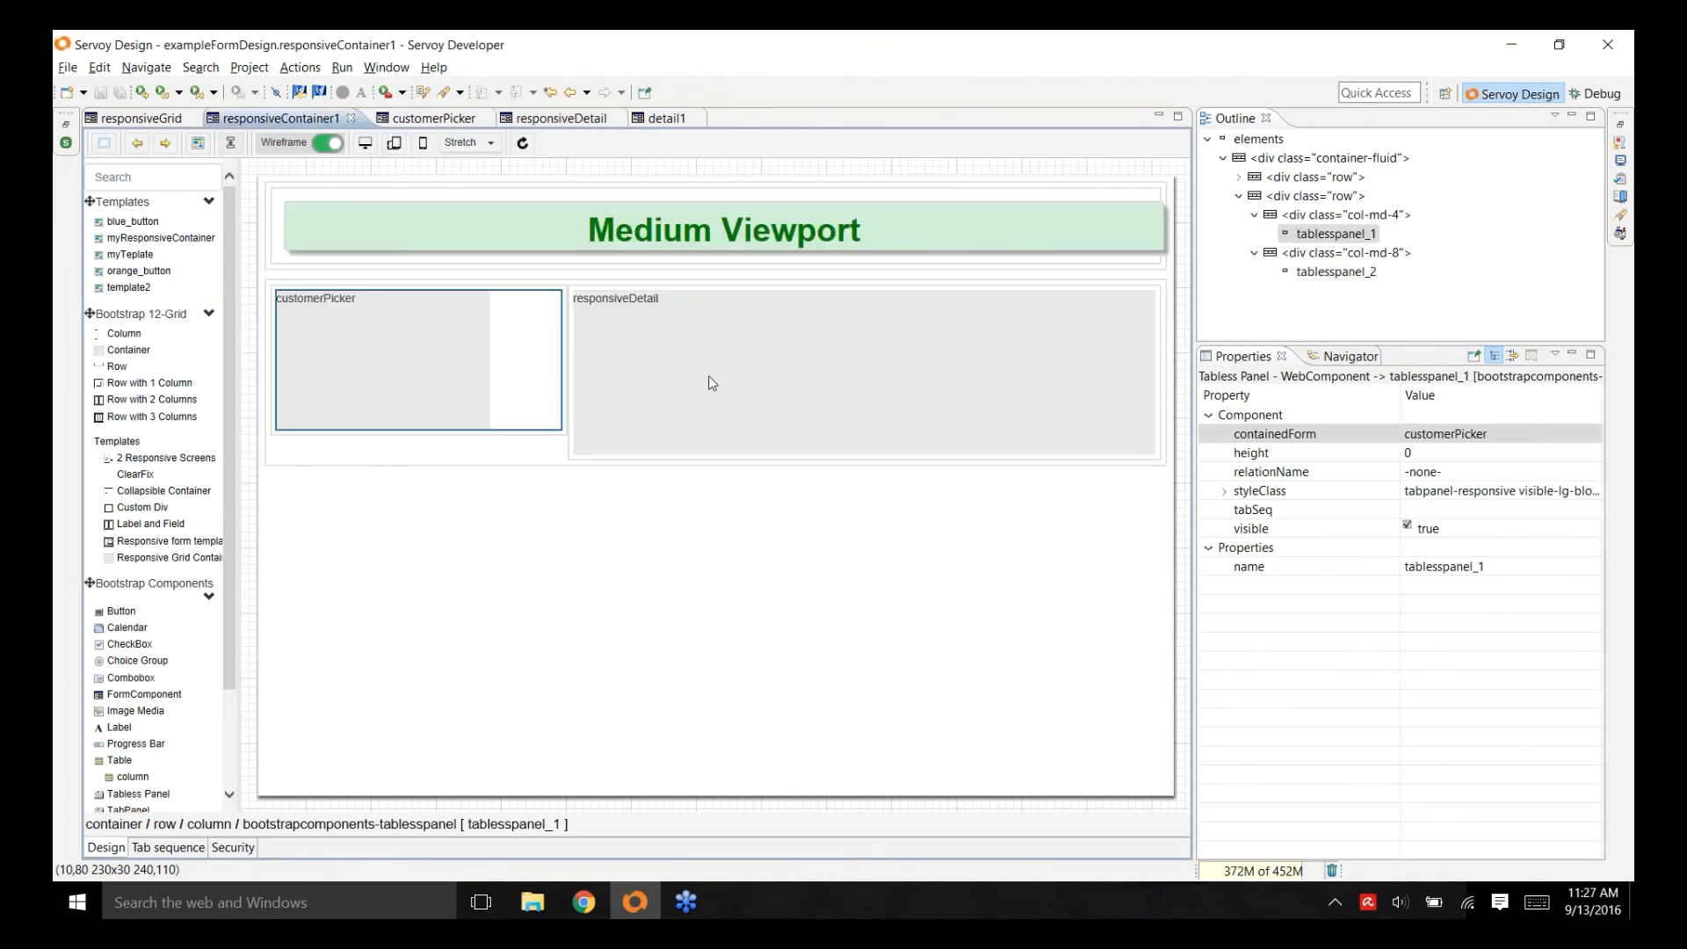
{"action": "left_click", "coordinate": [778, 400]}
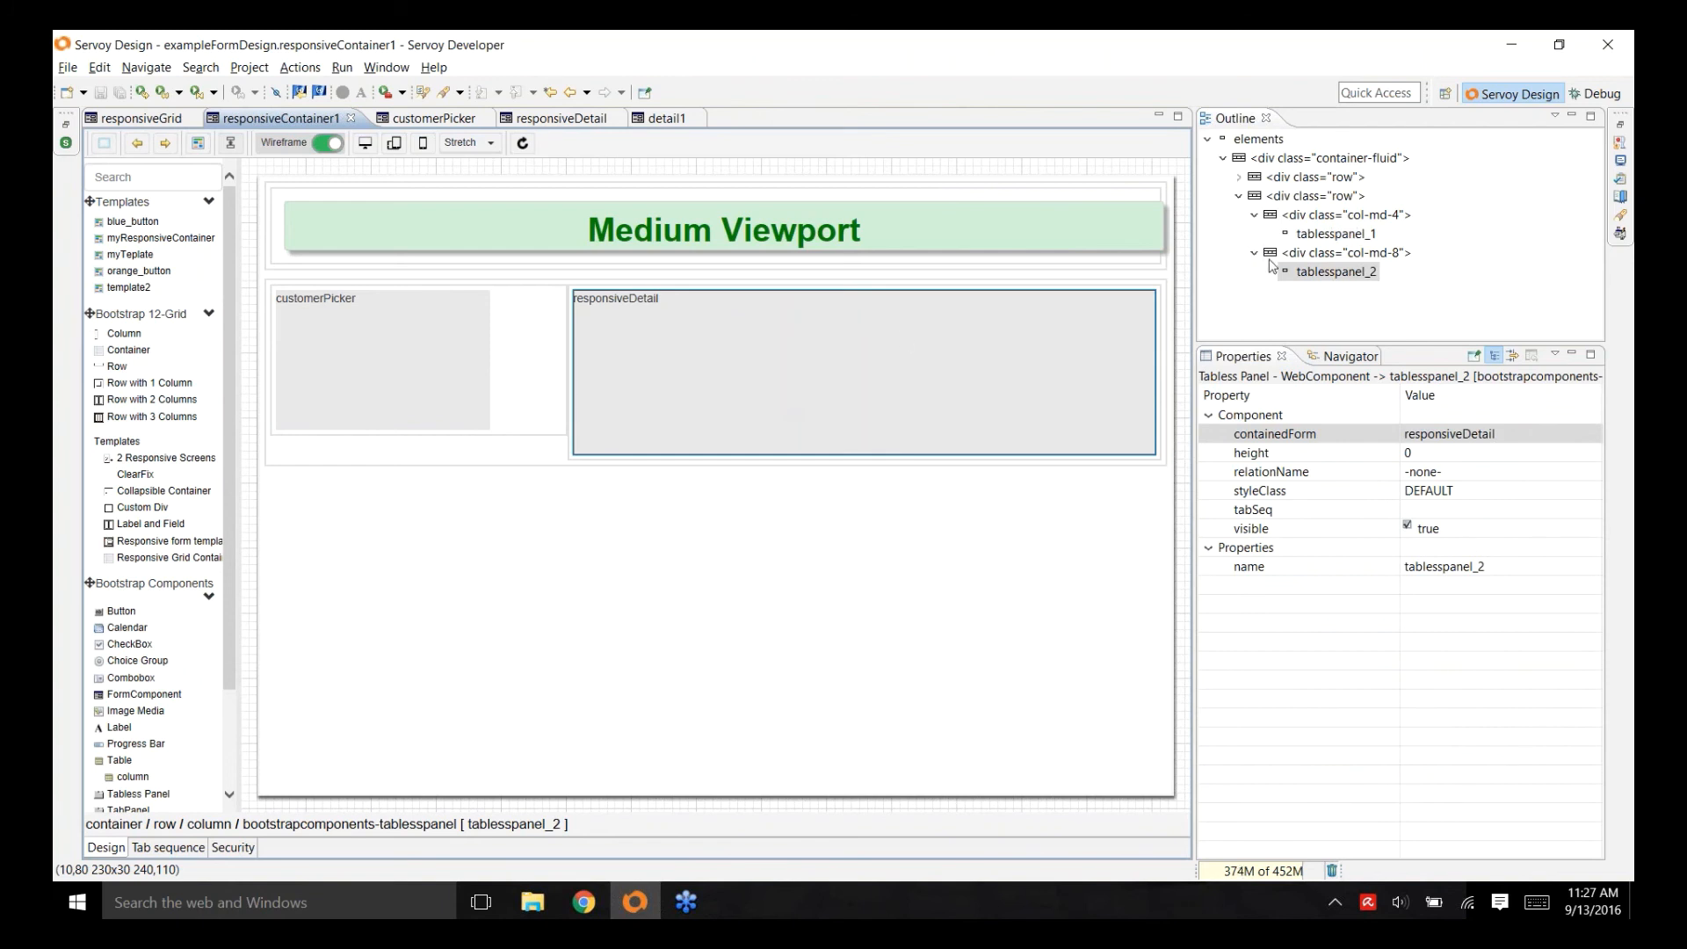
{"action": "left_click", "coordinate": [1396, 220]}
{"action": "left_click", "coordinate": [1388, 254]}
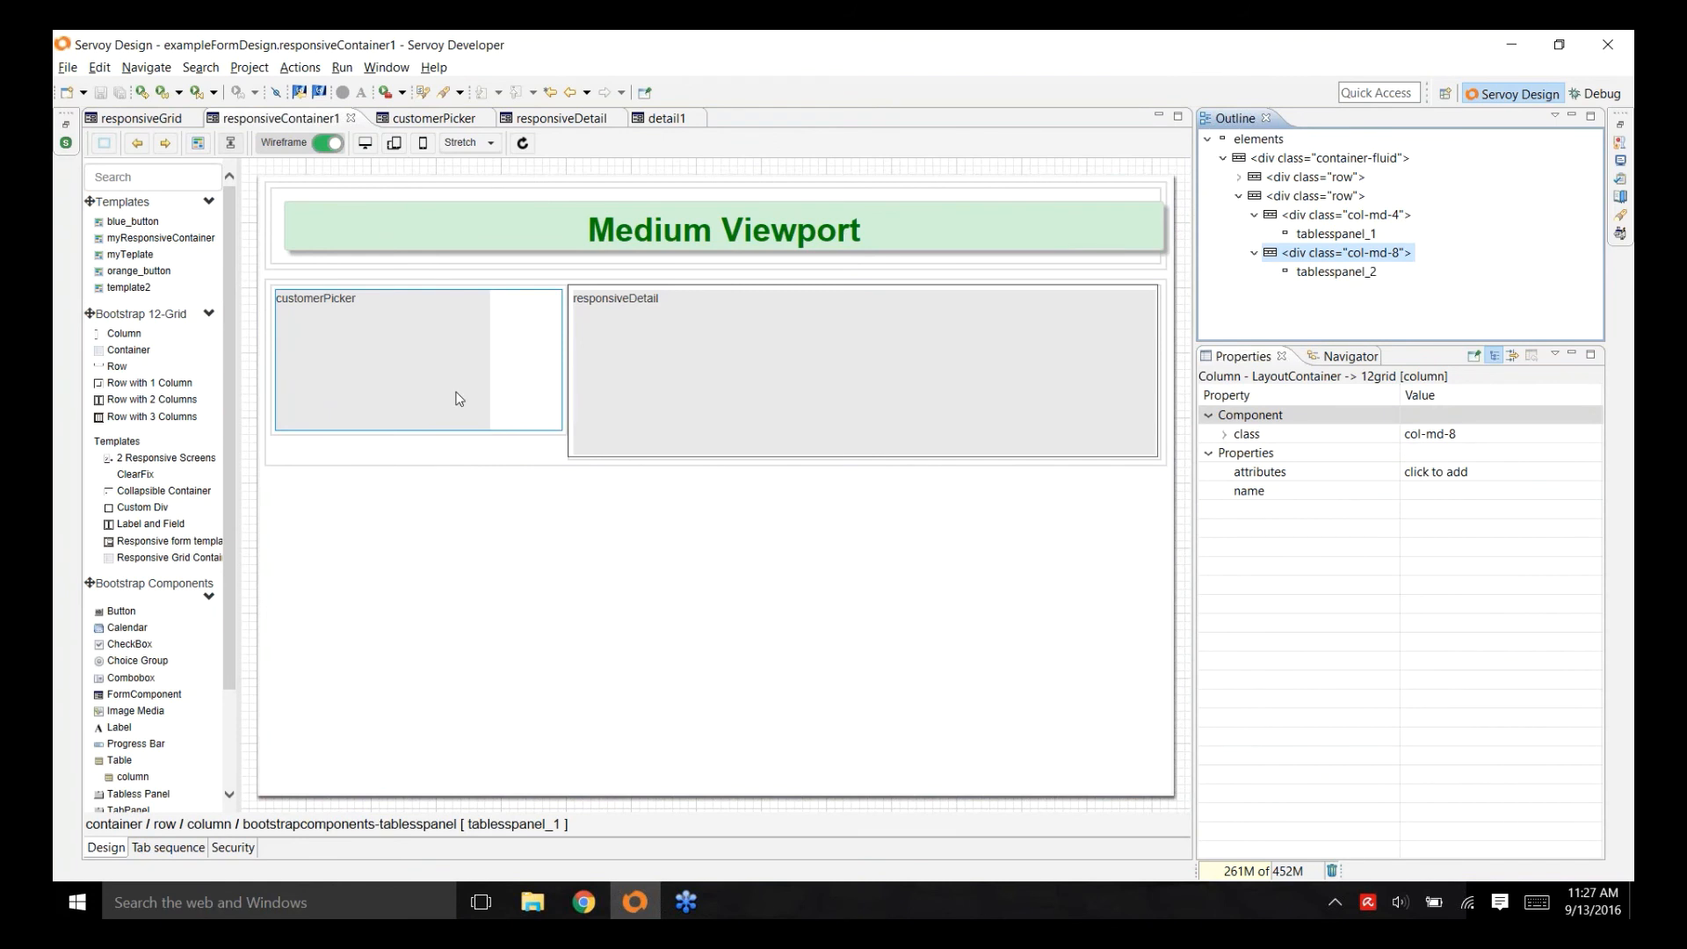
{"action": "left_click", "coordinate": [430, 354]}
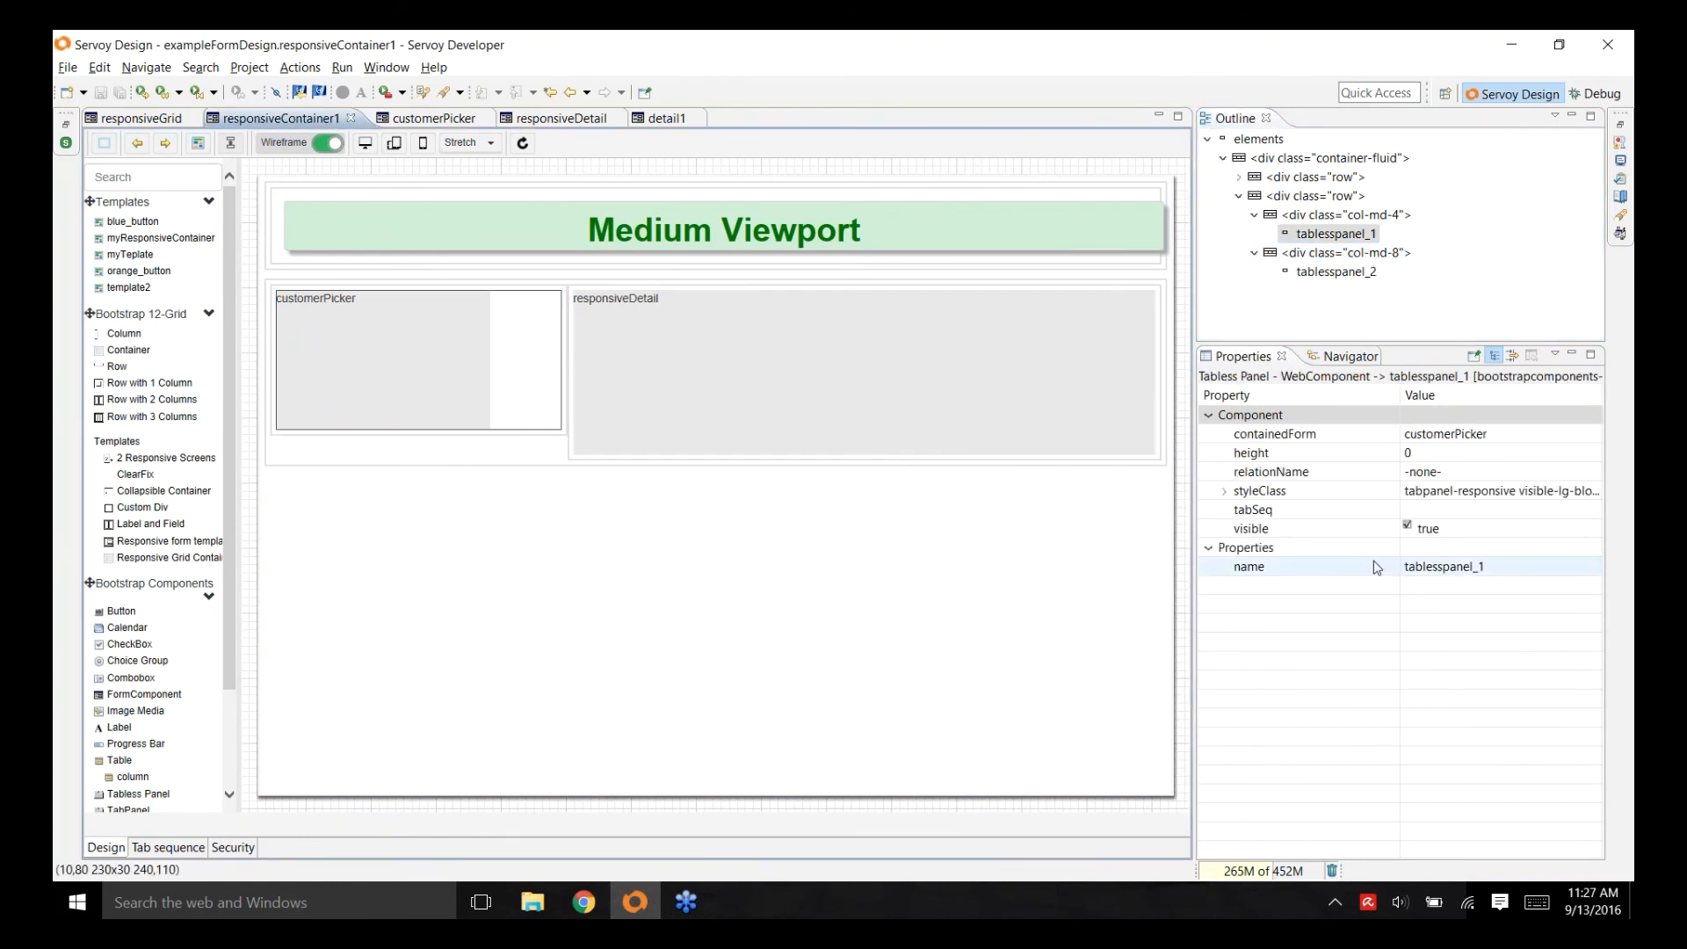
{"action": "left_click", "coordinate": [1224, 491]}
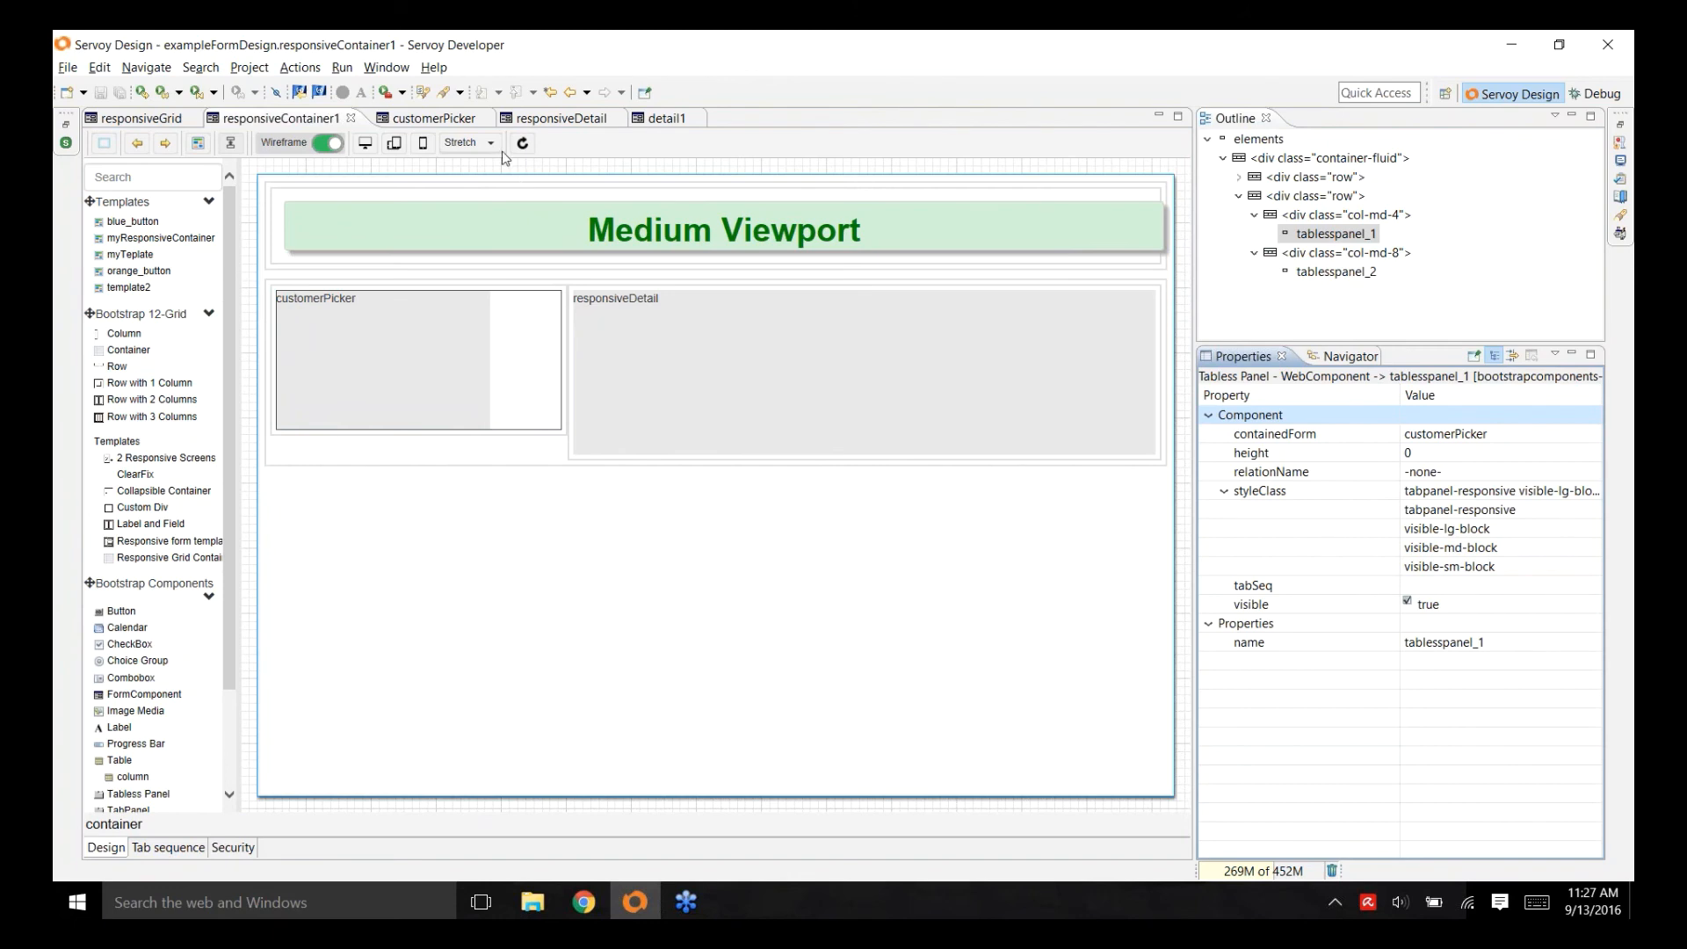
- In detail1, expand the styleClass of the list-toggle icon beside the Company Information header and examine its visible-xs-block class
{"action": "left_click", "coordinate": [648, 125]}
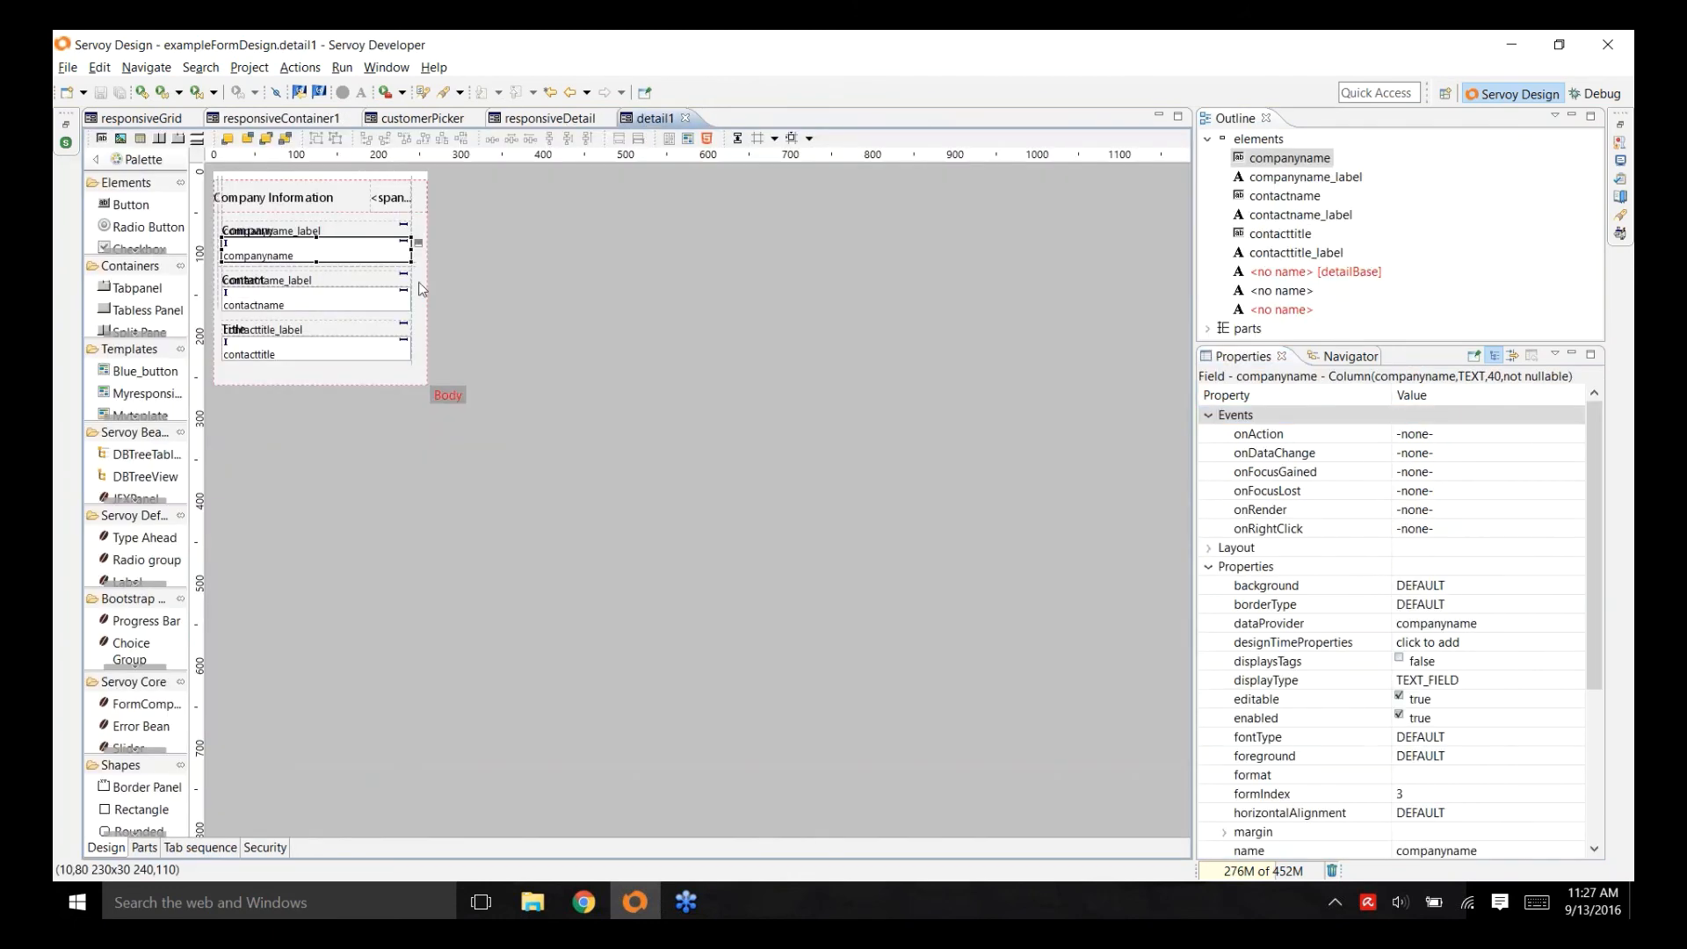
{"action": "left_click", "coordinate": [394, 203]}
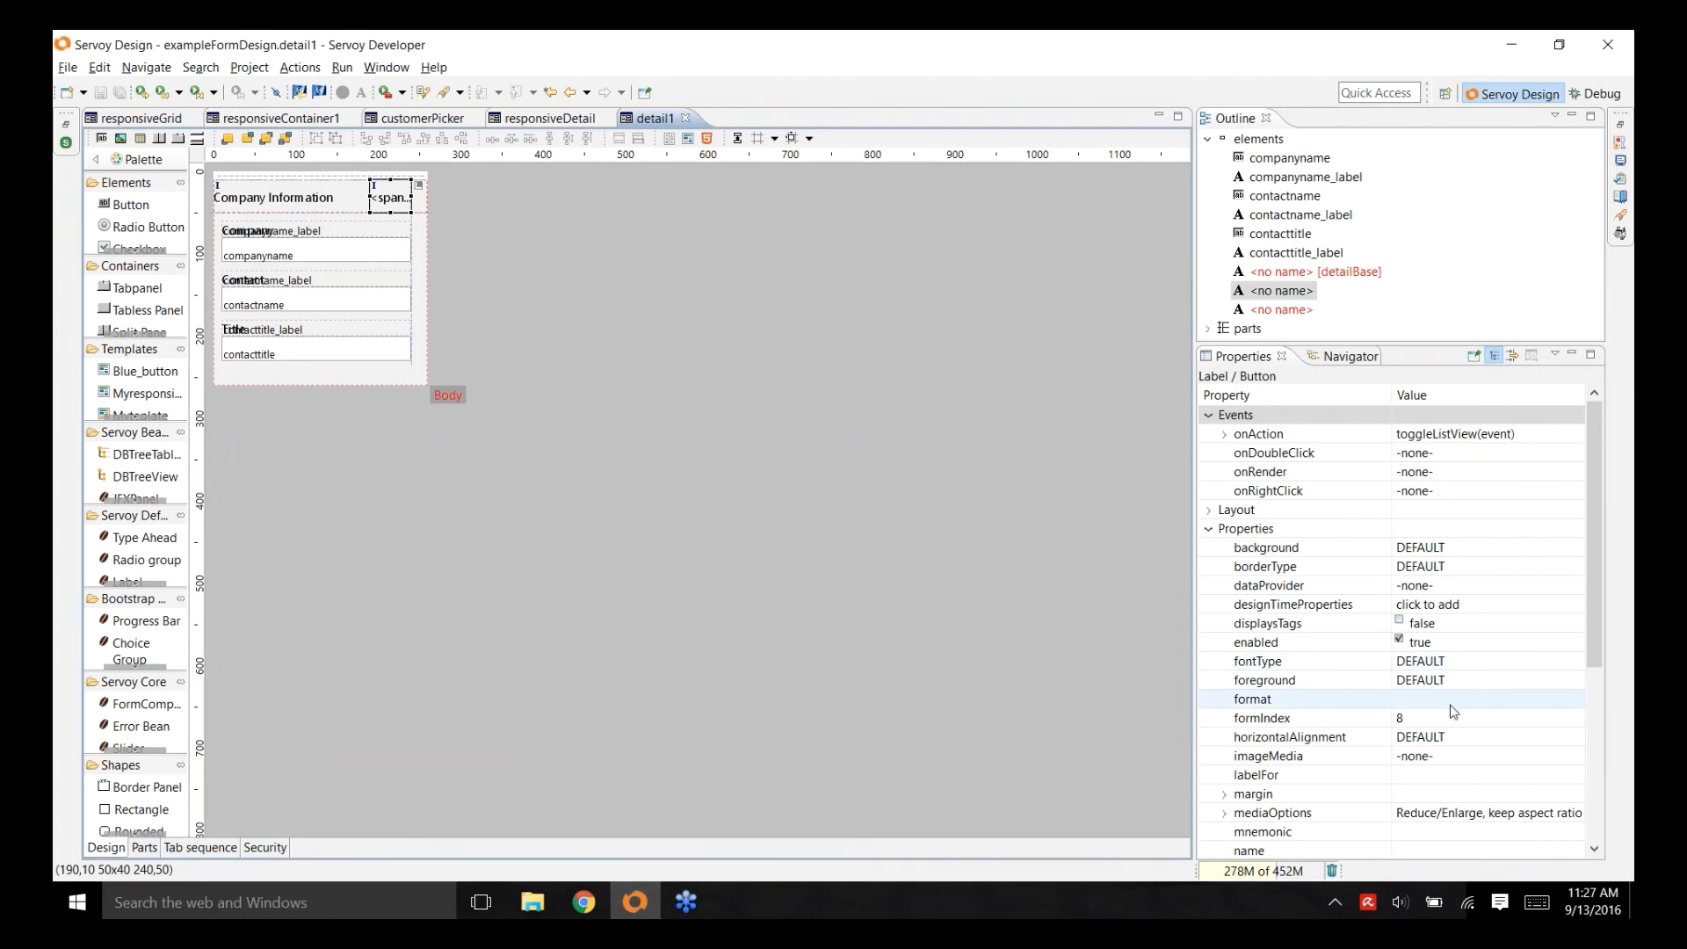
{"action": "scroll", "coordinate": [1454, 710], "scroll_direction": "down", "scroll_amount": 1}
{"action": "scroll", "coordinate": [1459, 713], "scroll_direction": "down", "scroll_amount": 4}
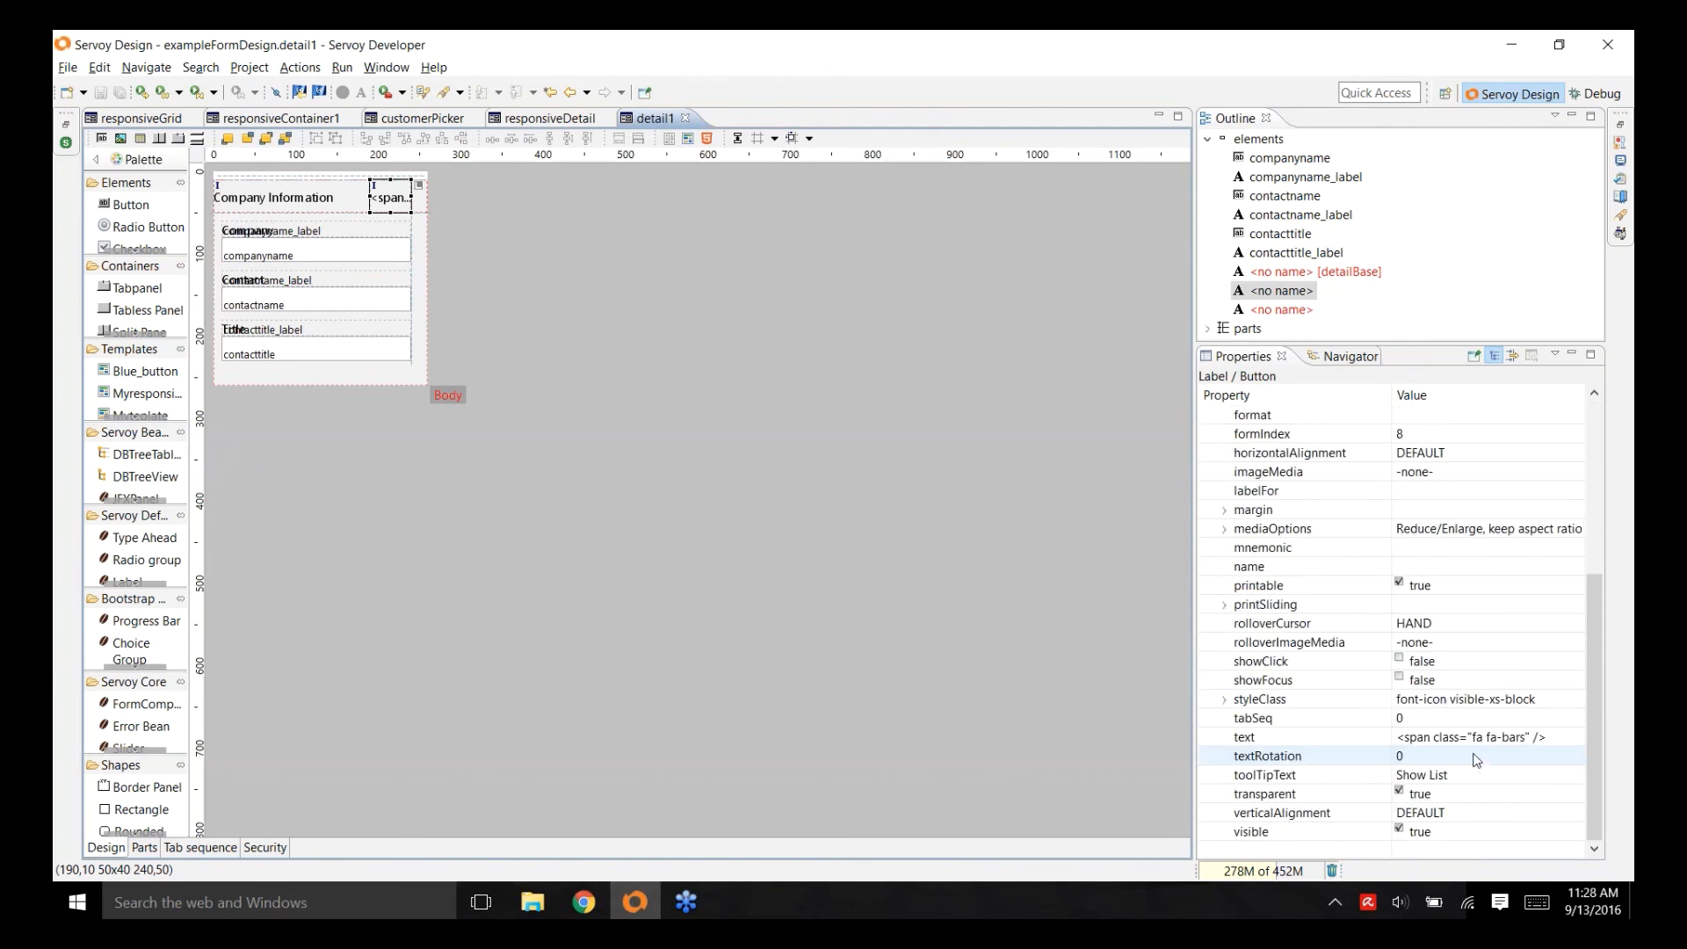
{"action": "left_click", "coordinate": [1225, 700]}
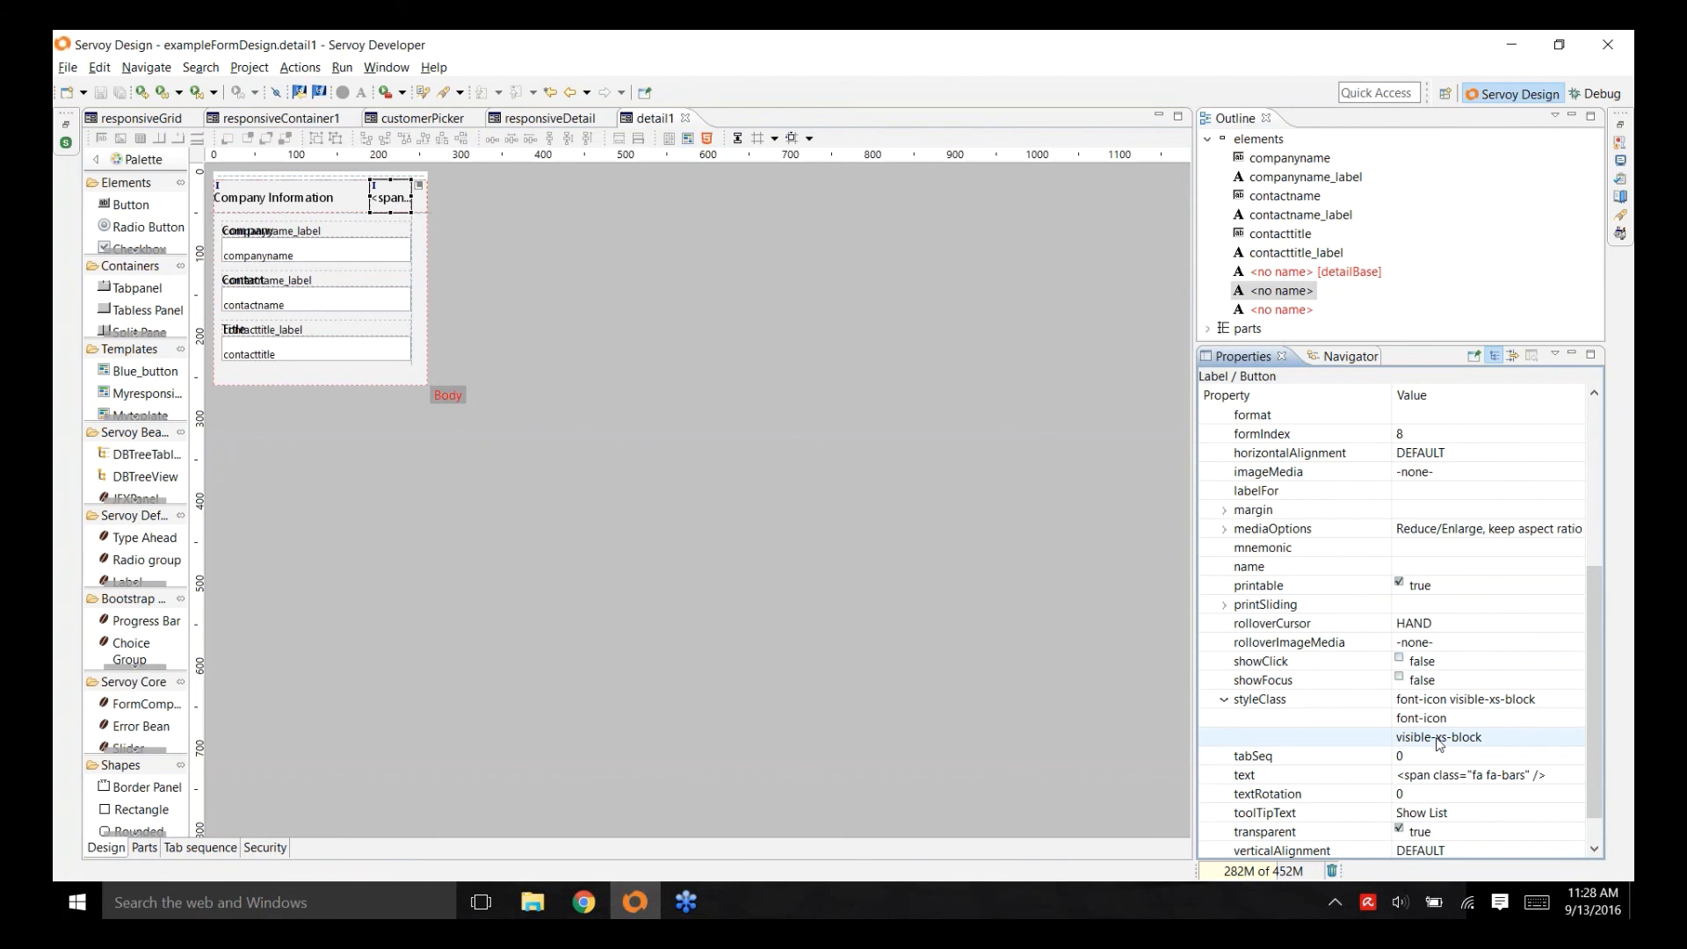
{"action": "left_click", "coordinate": [1438, 742]}
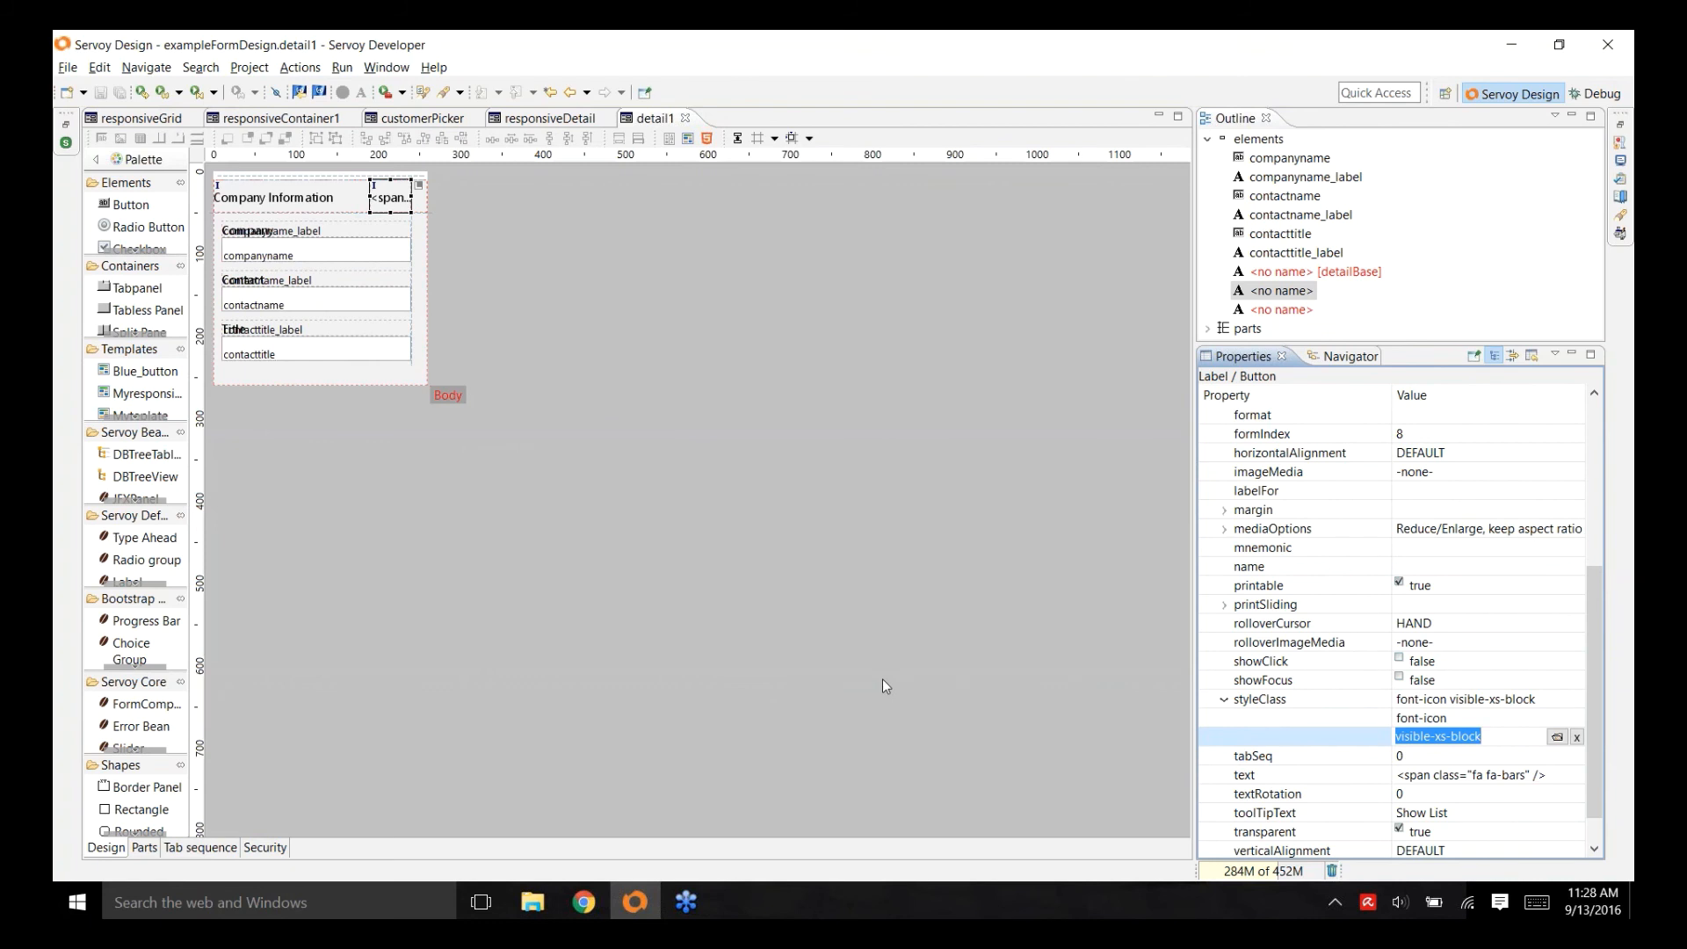
- Examine the onAction event assigned to the list-toggle icon beside the Company Information header
{"action": "left_click", "coordinate": [758, 560]}
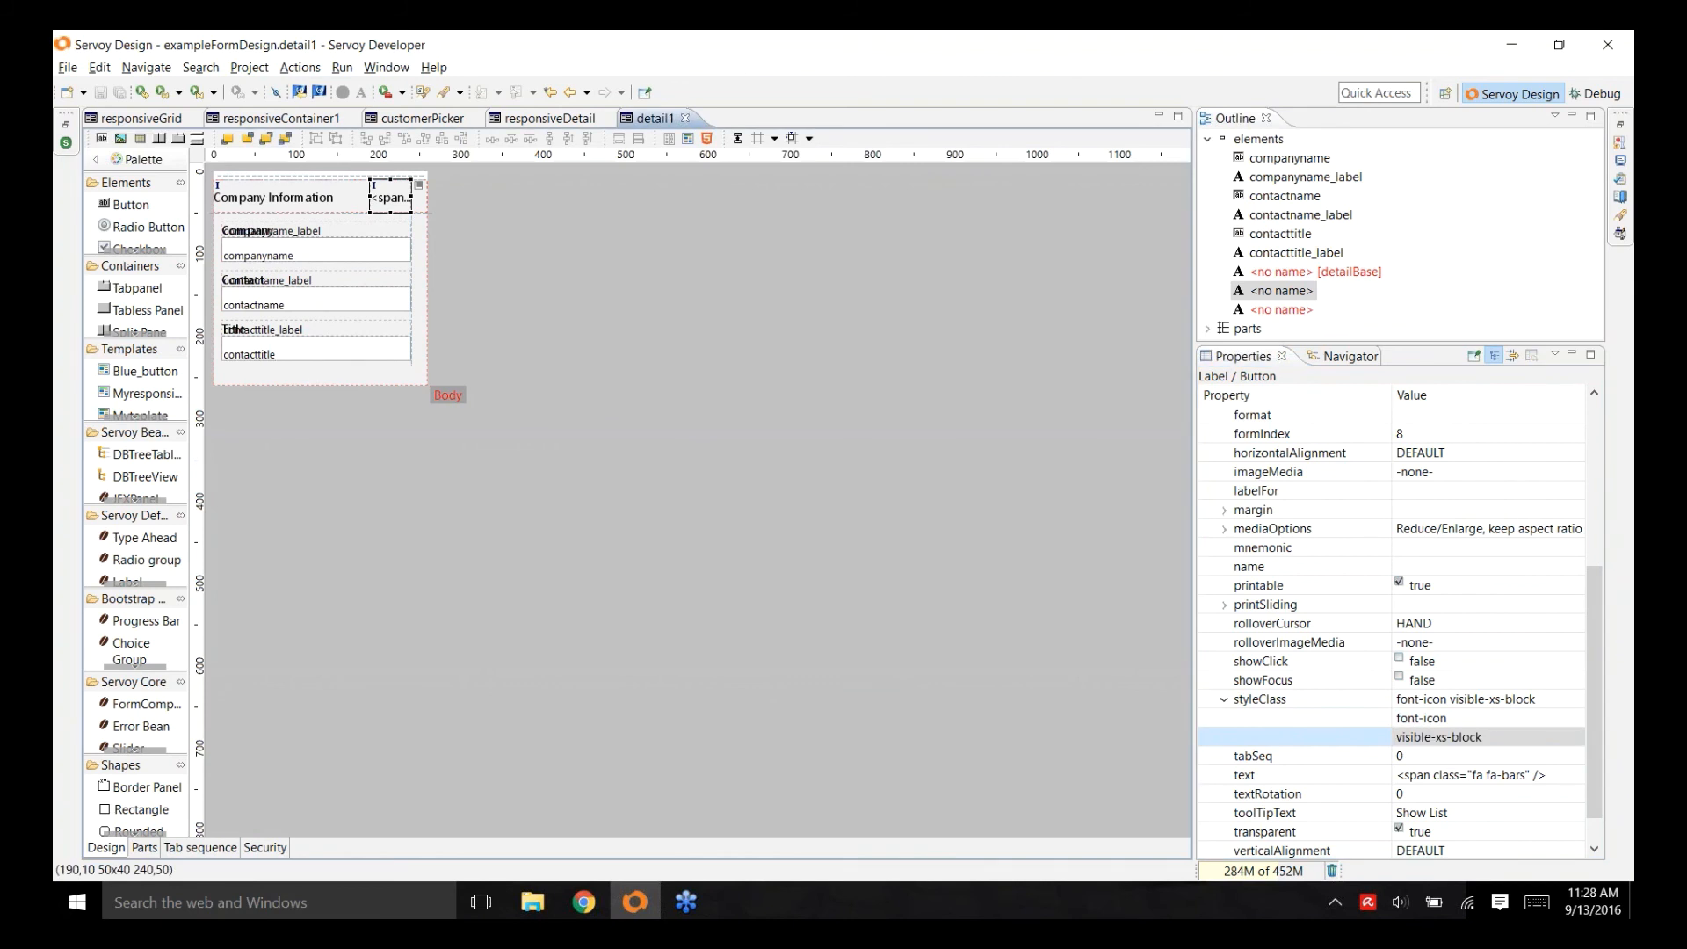
{"action": "left_click", "coordinate": [400, 197]}
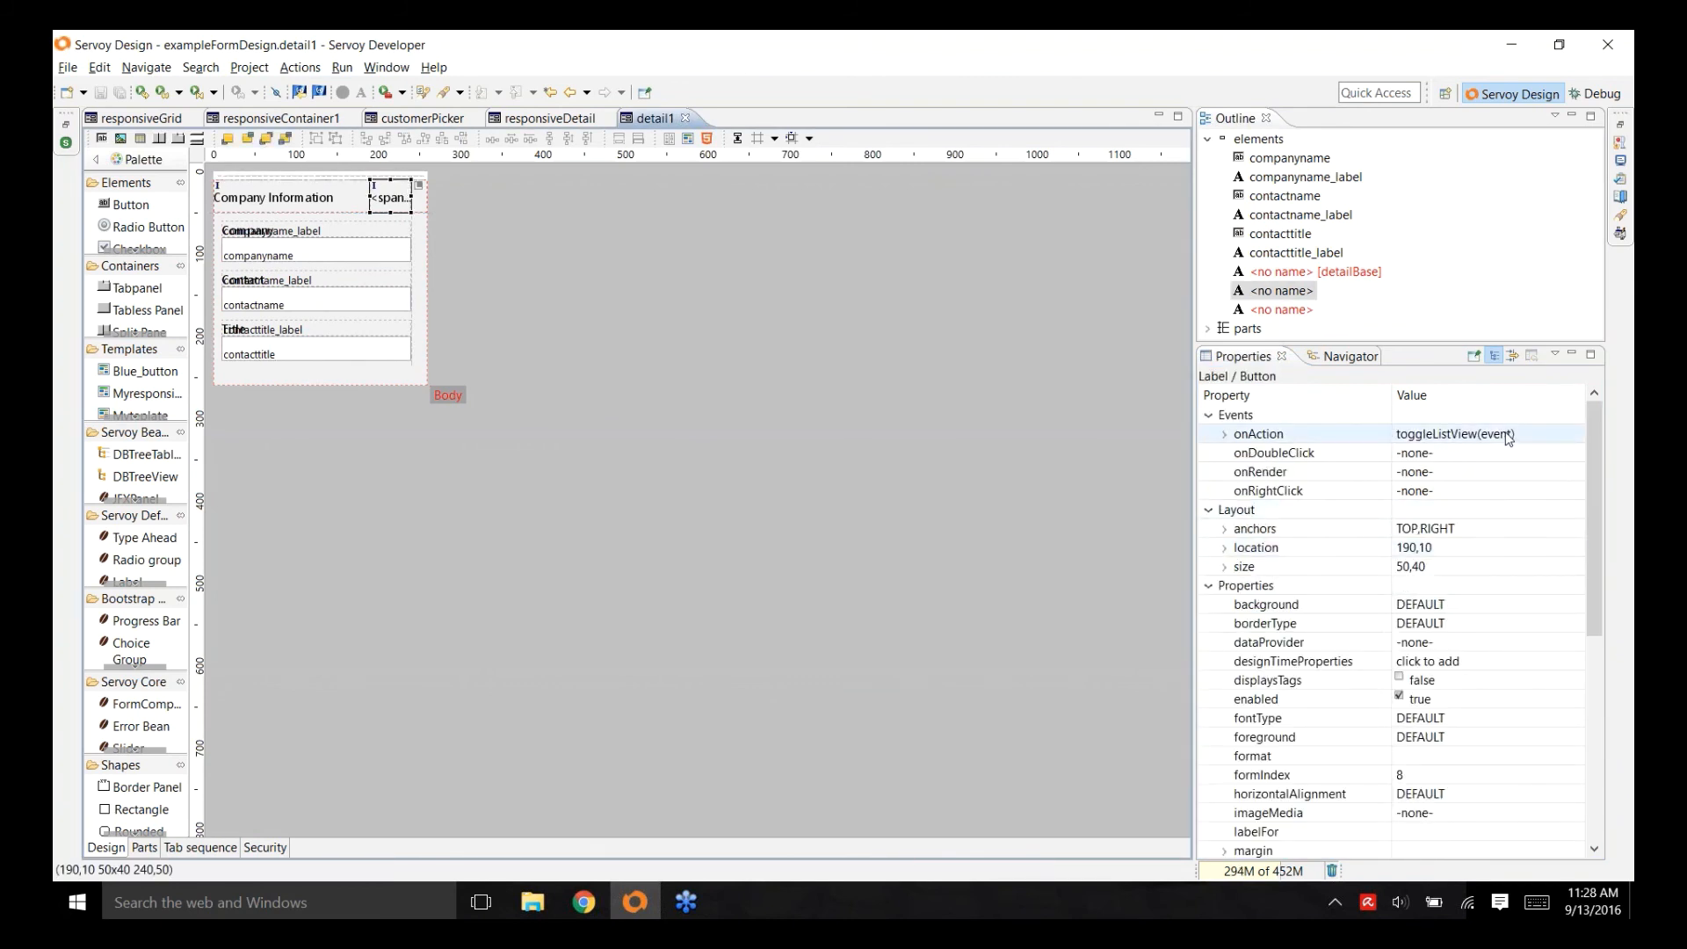
{"action": "left_click", "coordinate": [721, 424]}
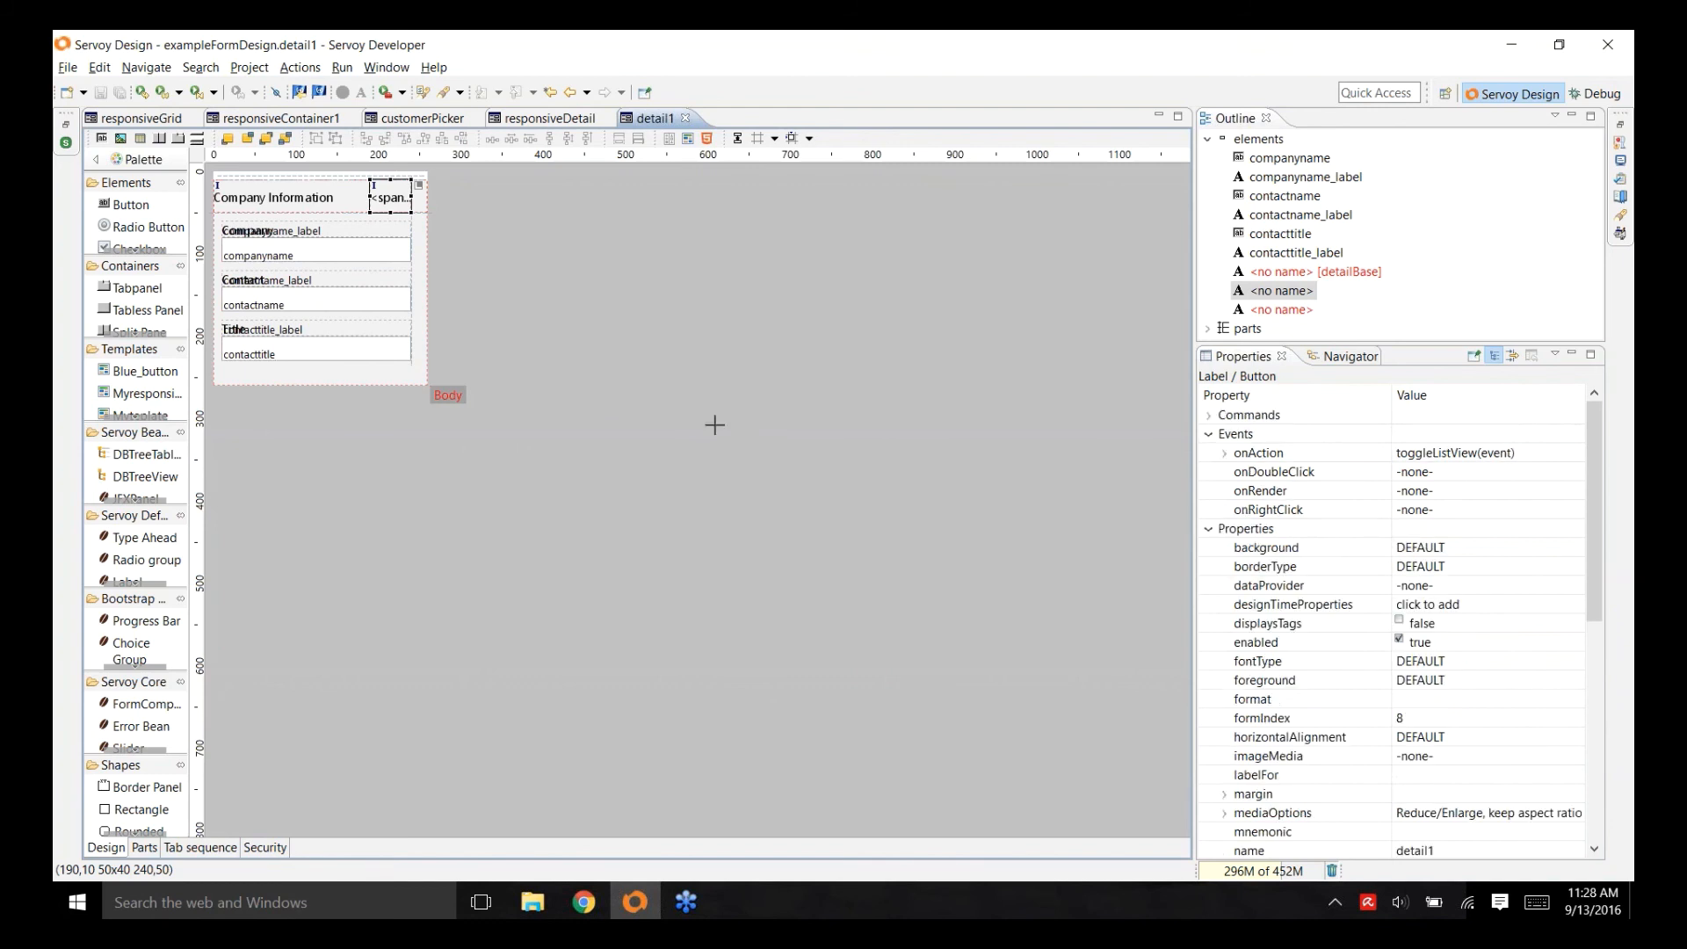
- In responsiveGrid, save the selected Large Viewport button as a template named myTemplate, without grouping its elements
{"action": "left_click", "coordinate": [68, 125]}
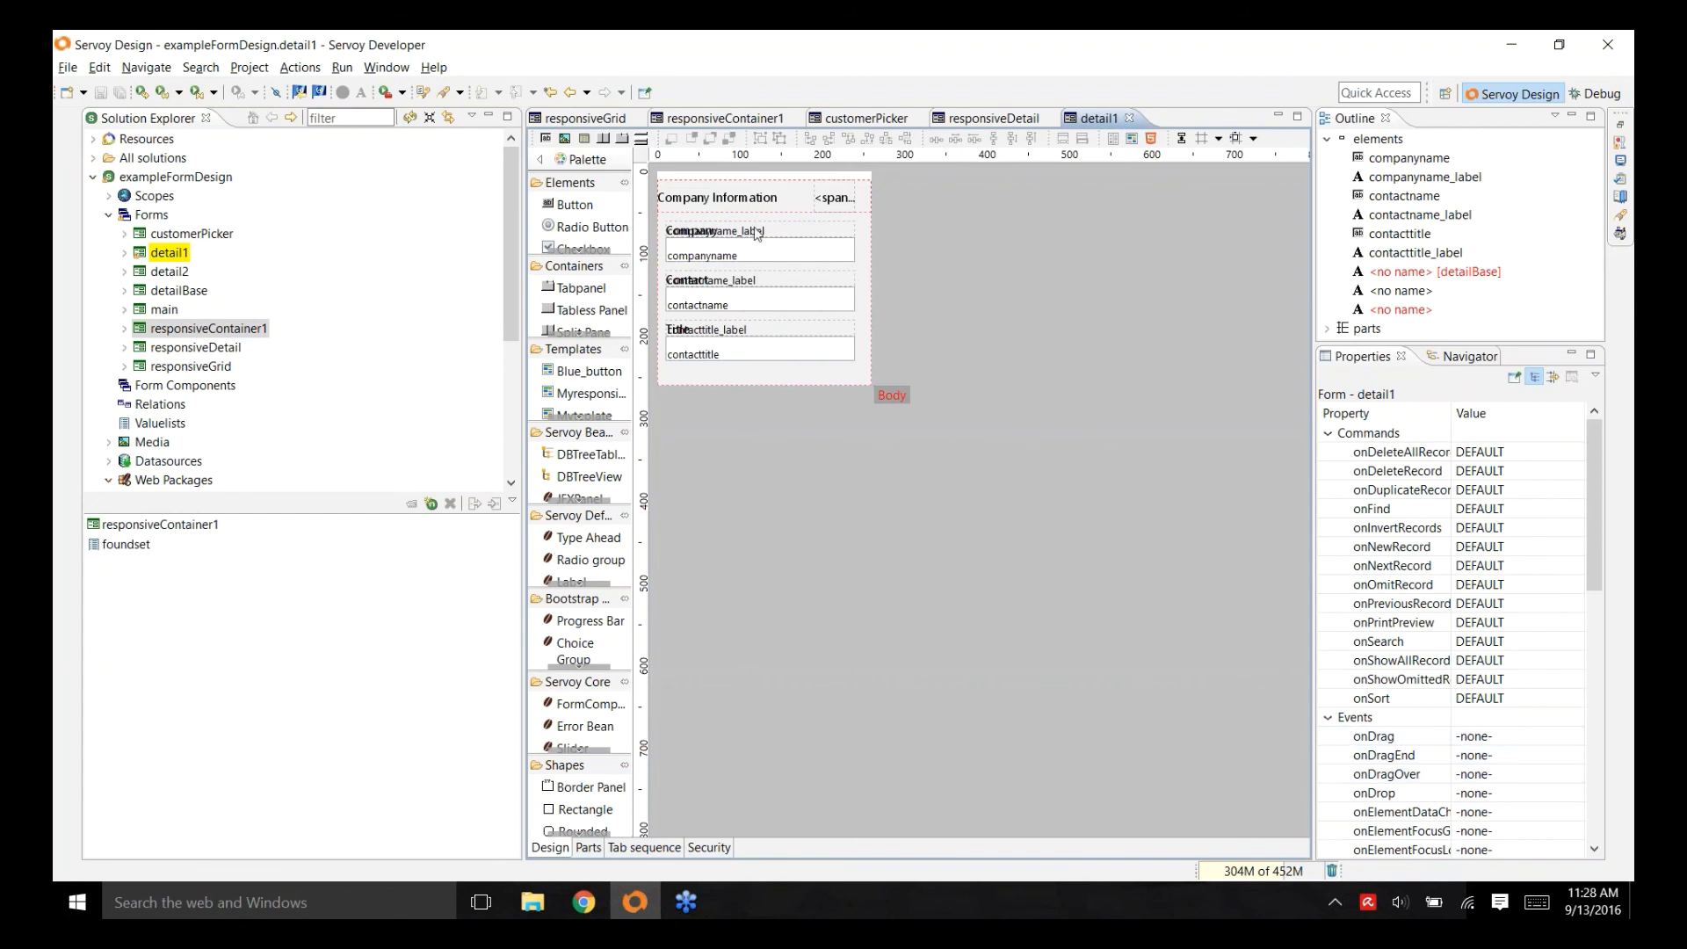
{"action": "left_click", "coordinate": [605, 120]}
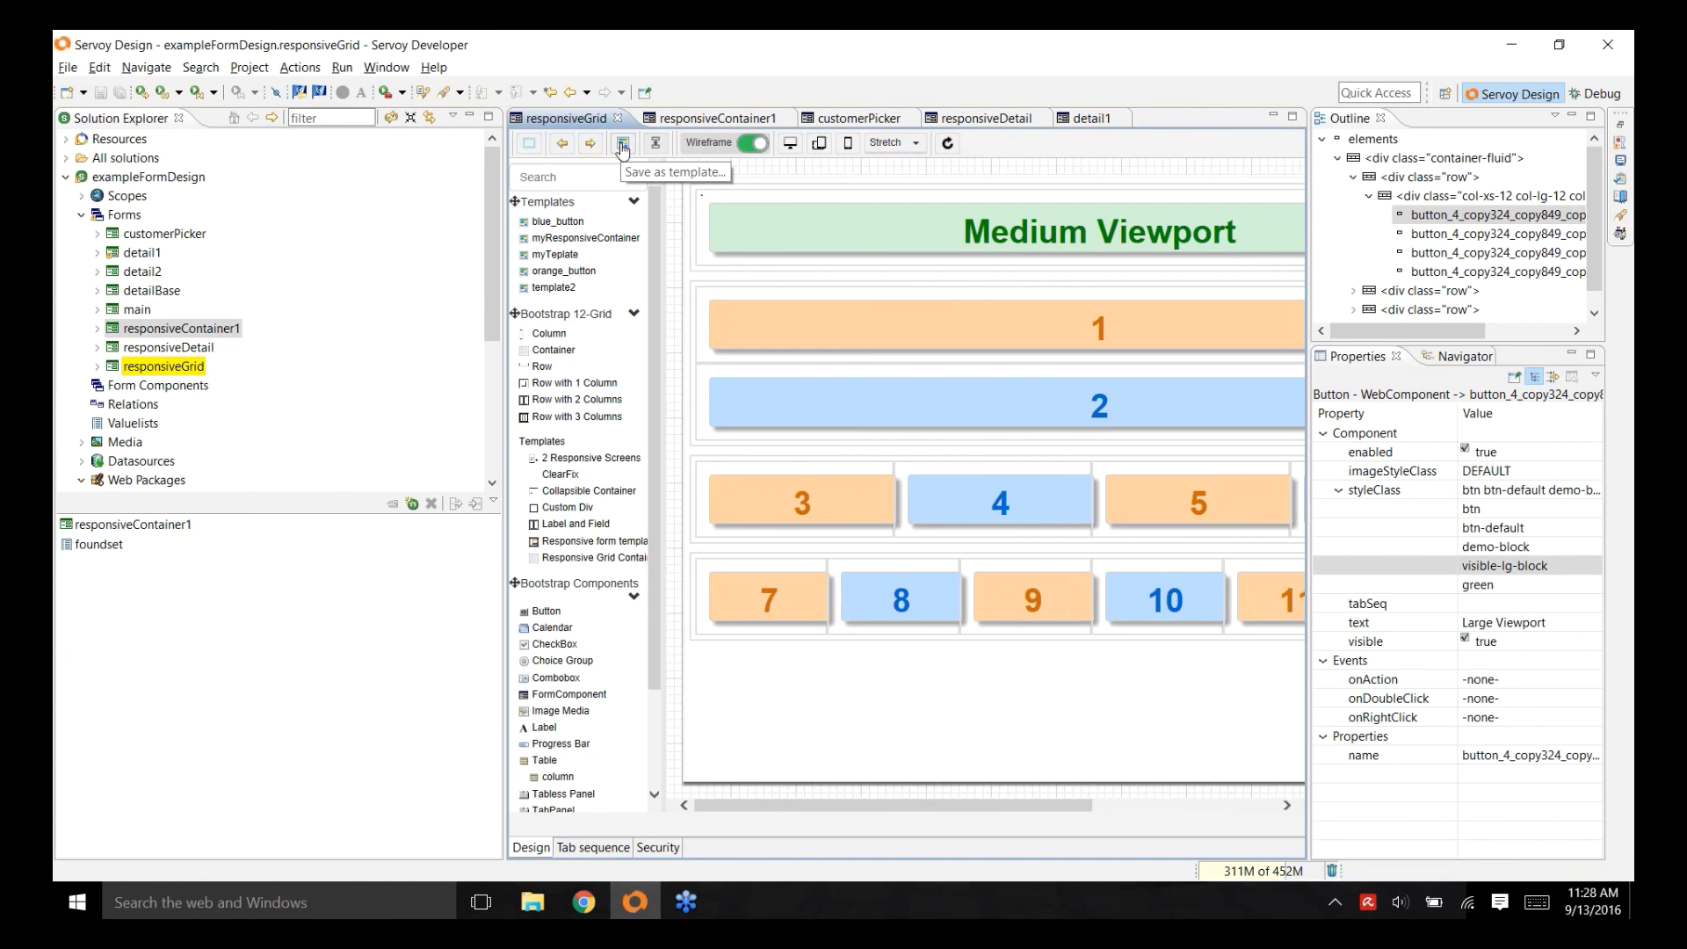
{"action": "left_click", "coordinate": [622, 145]}
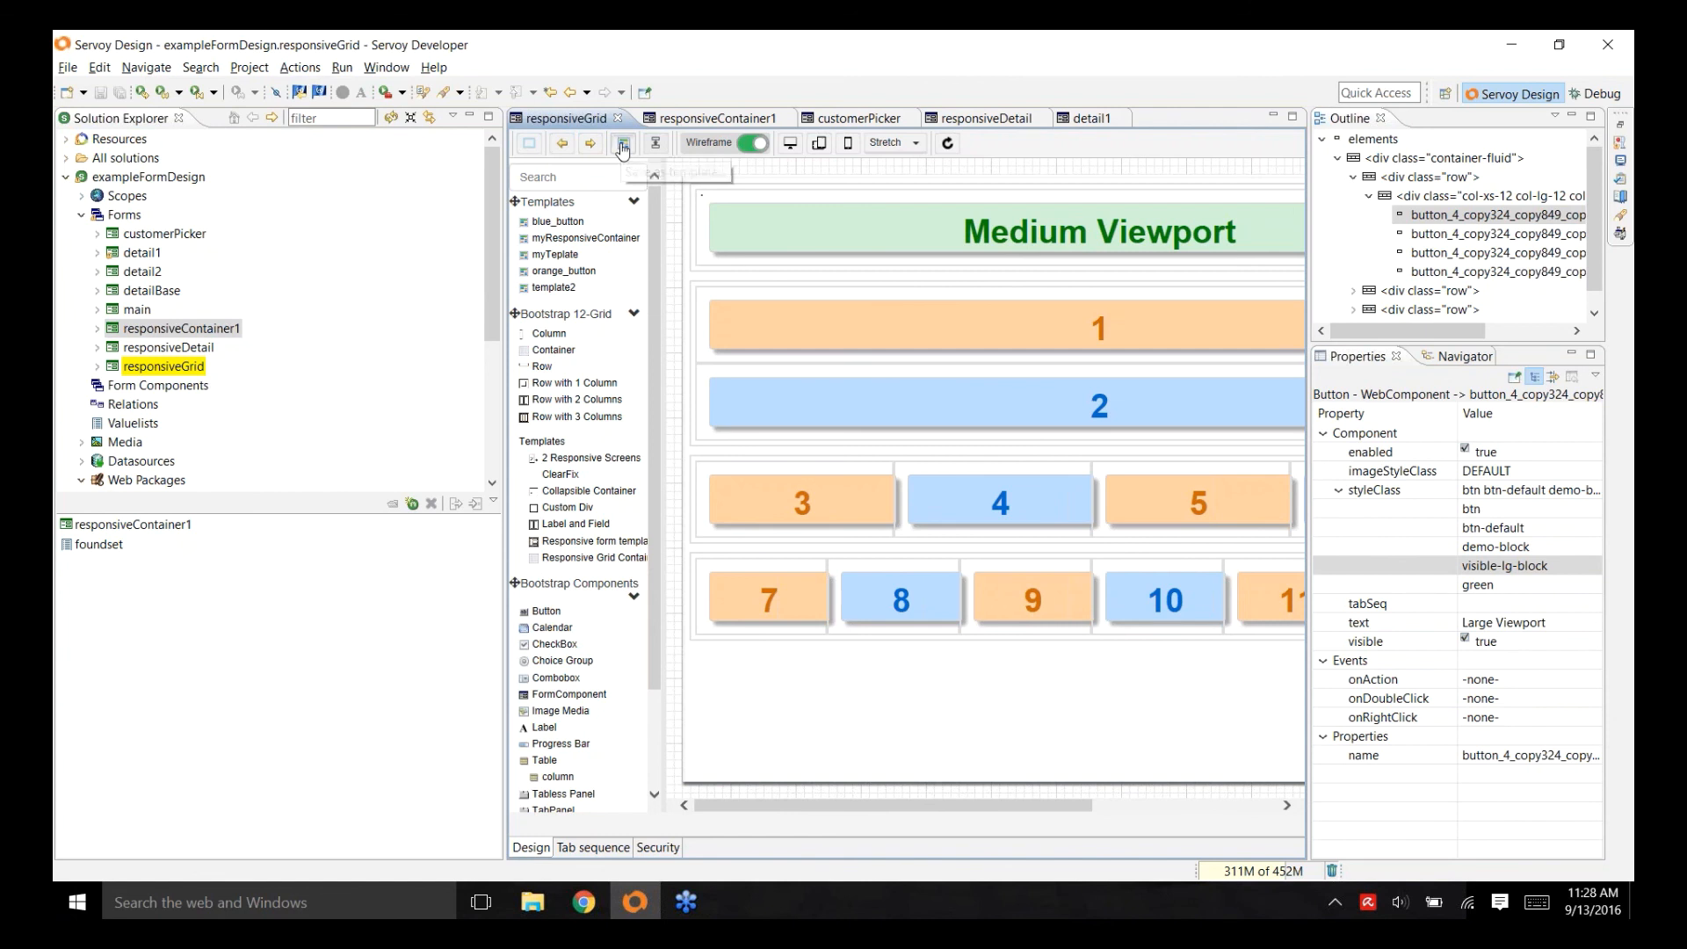
{"action": "type", "text": "myTemplate"}
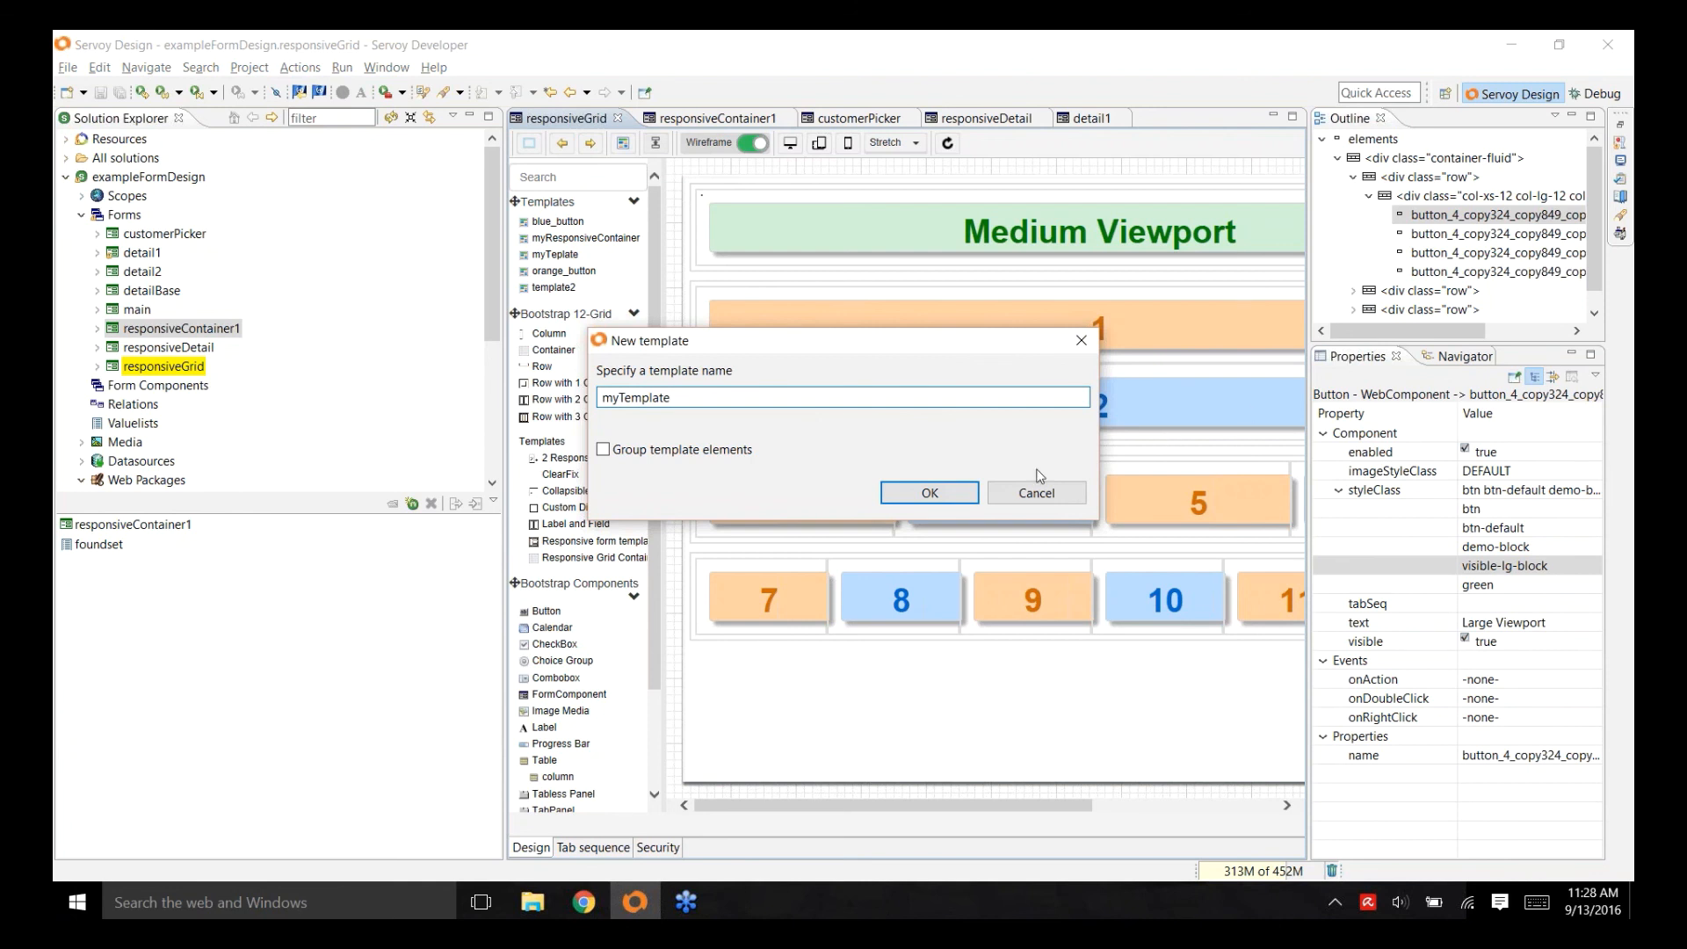
{"action": "left_click", "coordinate": [938, 494]}
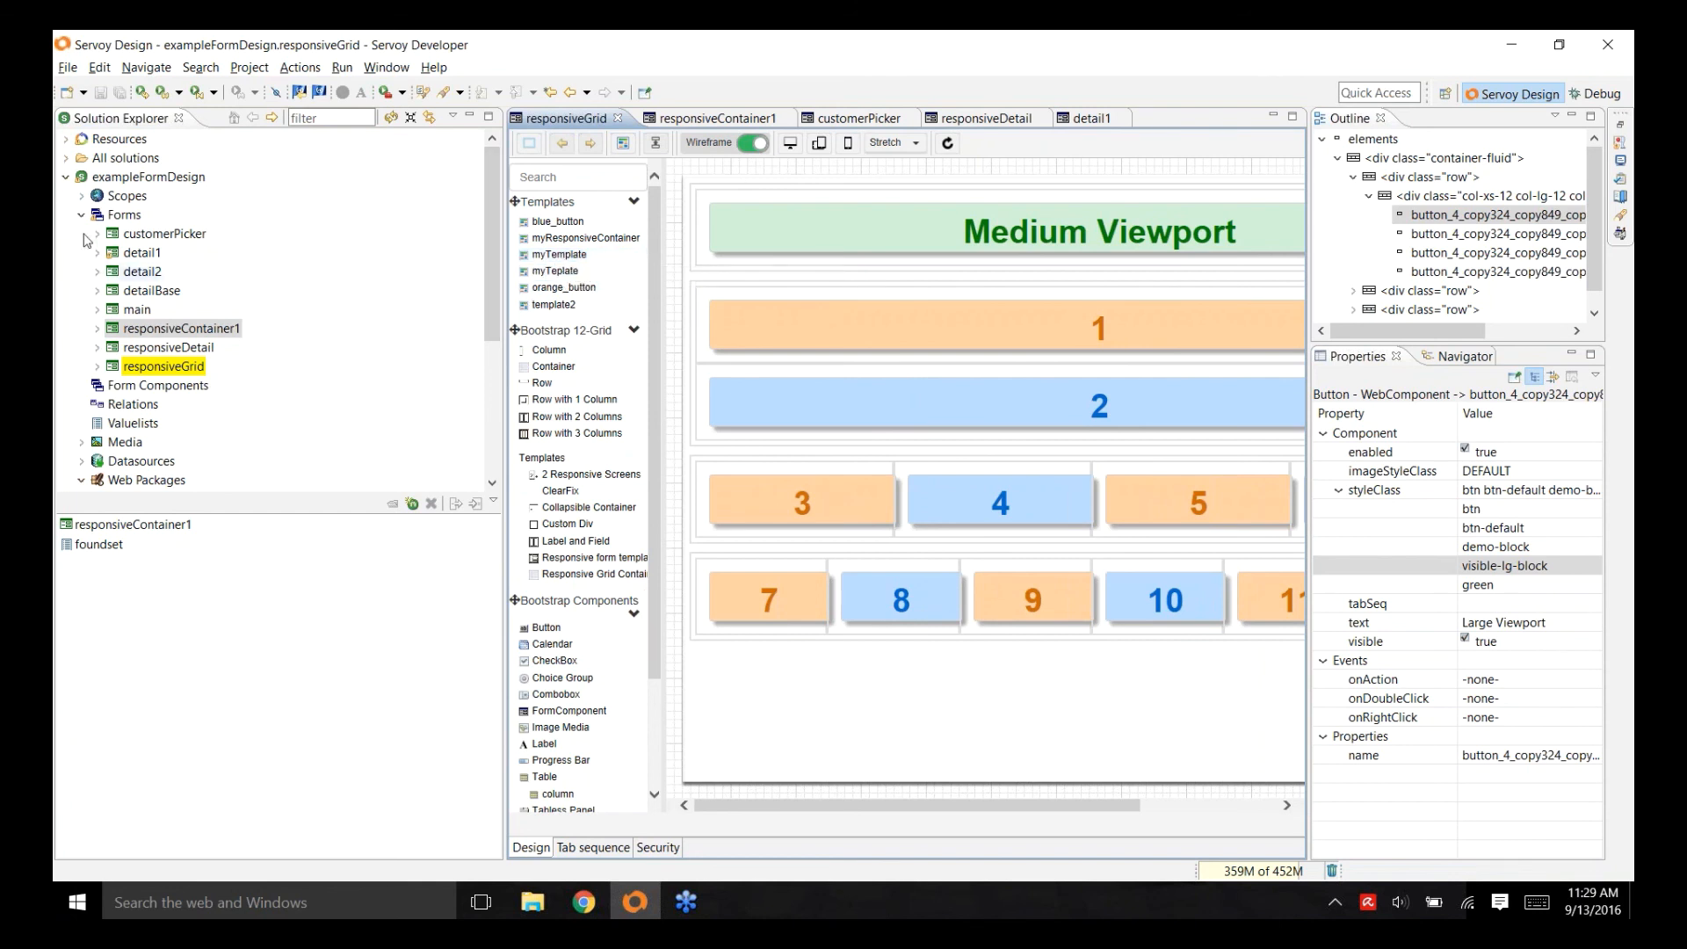
- Review the templates stored in the workspace resources, and collapse the resources again
{"action": "left_click", "coordinate": [68, 140]}
{"action": "left_click", "coordinate": [136, 233]}
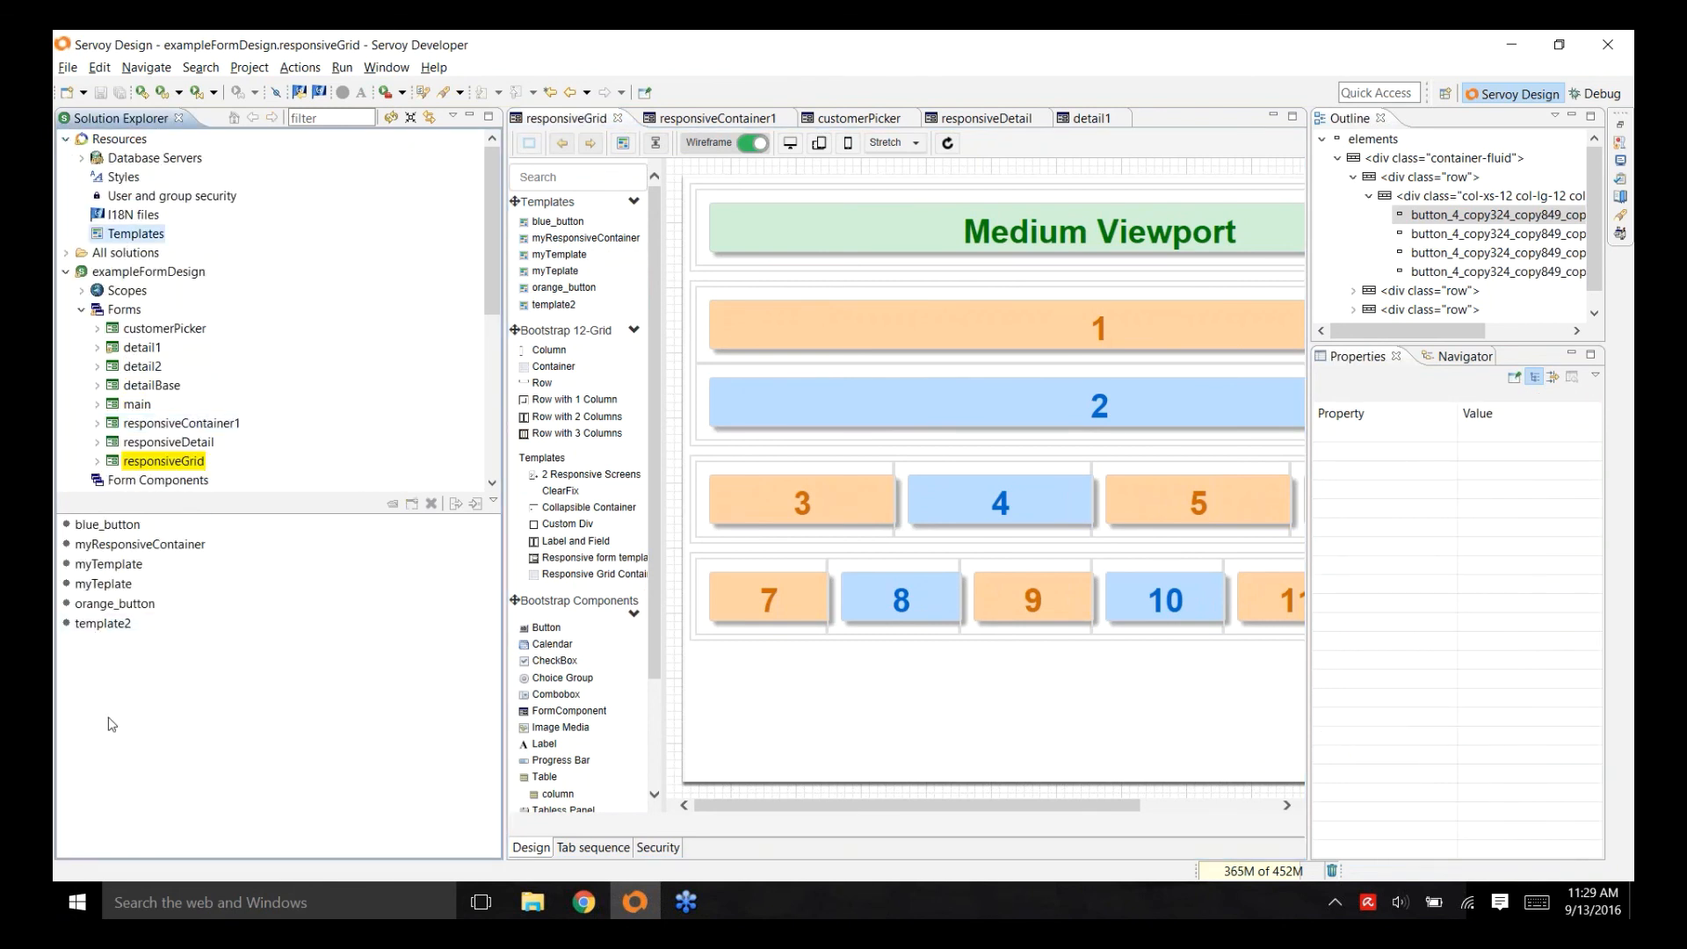
{"action": "left_click", "coordinate": [66, 141]}
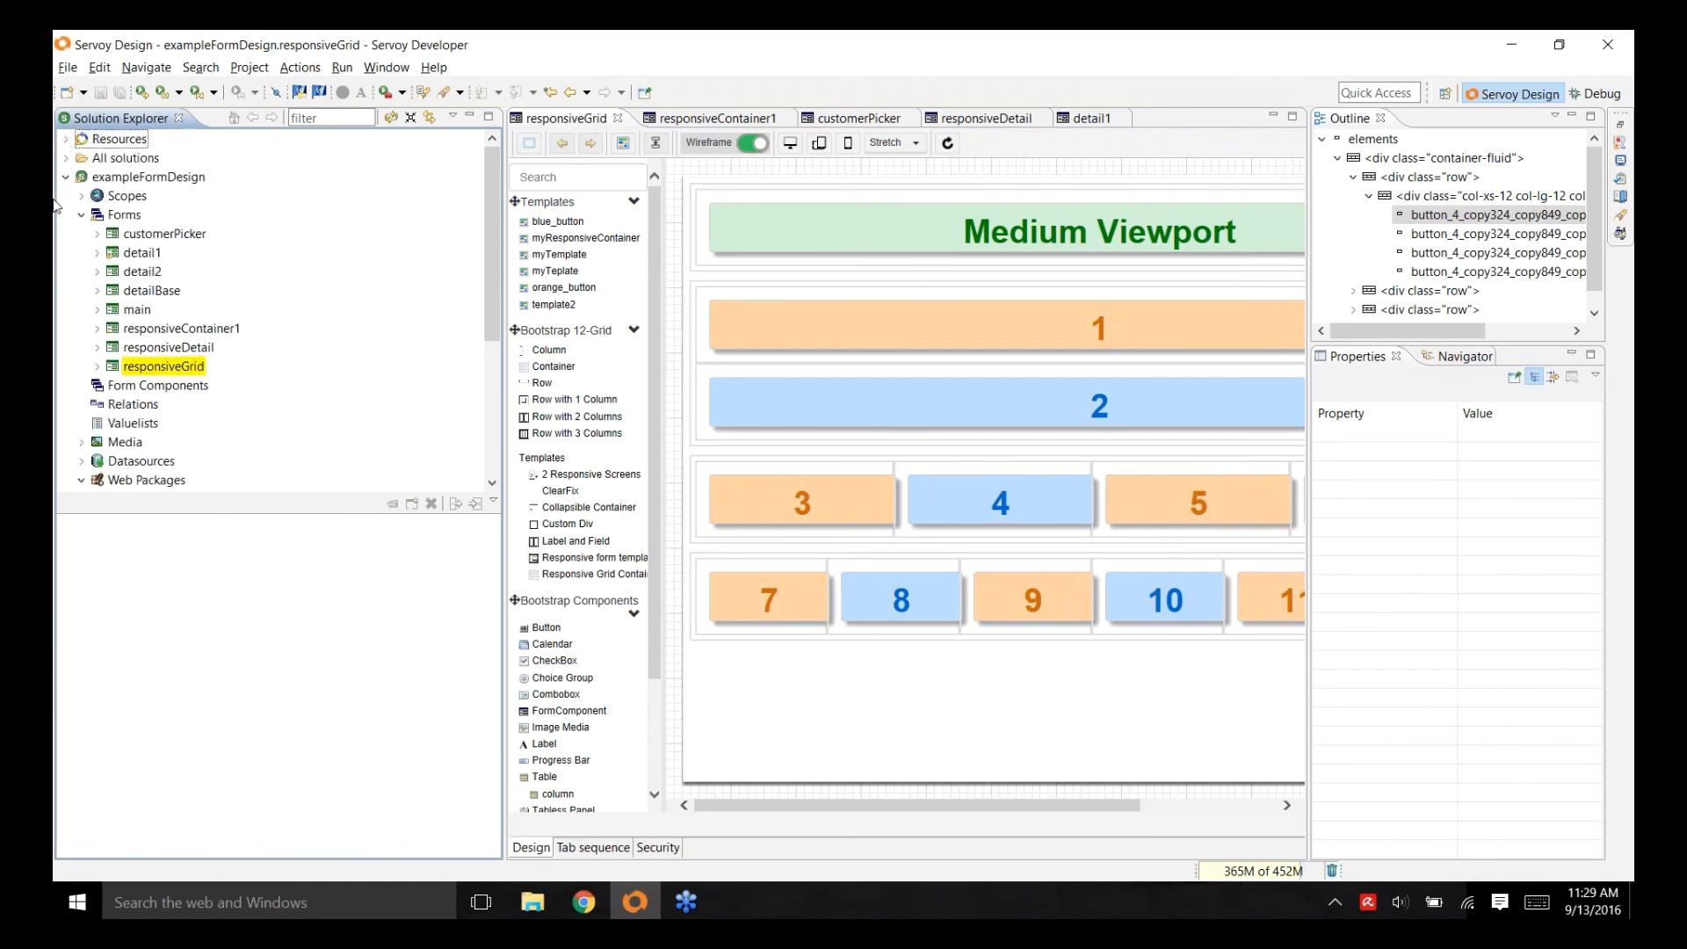
- Create a form named newForm in exampleFormDesign with responsive layout, based on the example_data.customers datasource
{"action": "right_click", "coordinate": [120, 216]}
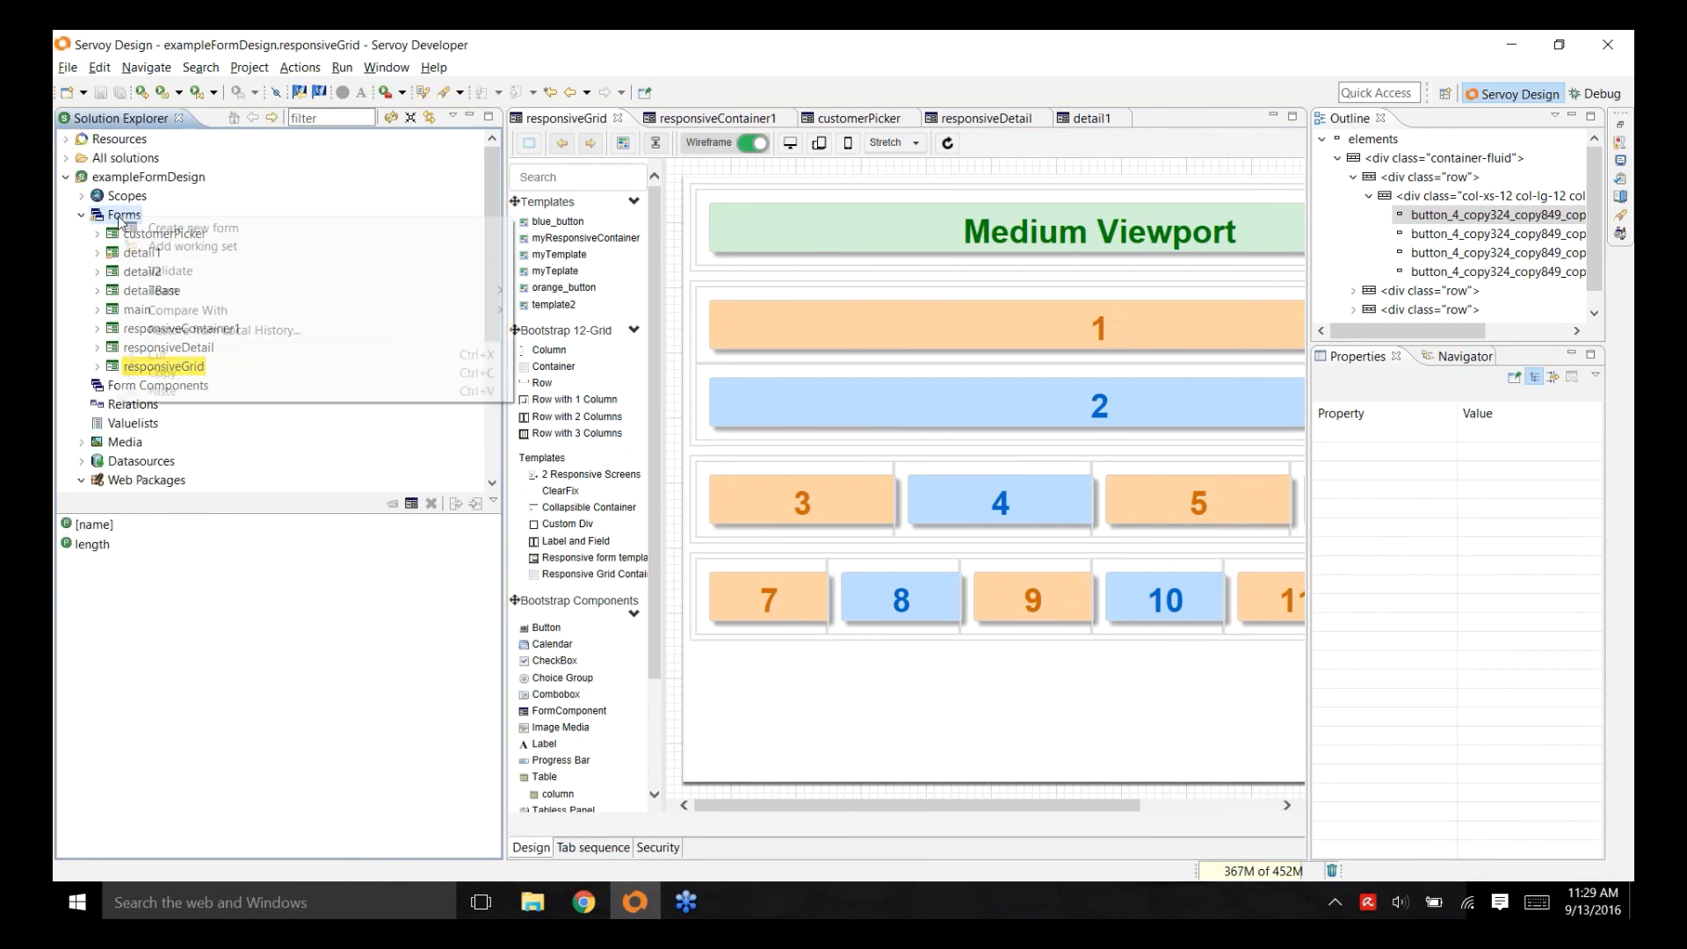
{"action": "left_click", "coordinate": [288, 233]}
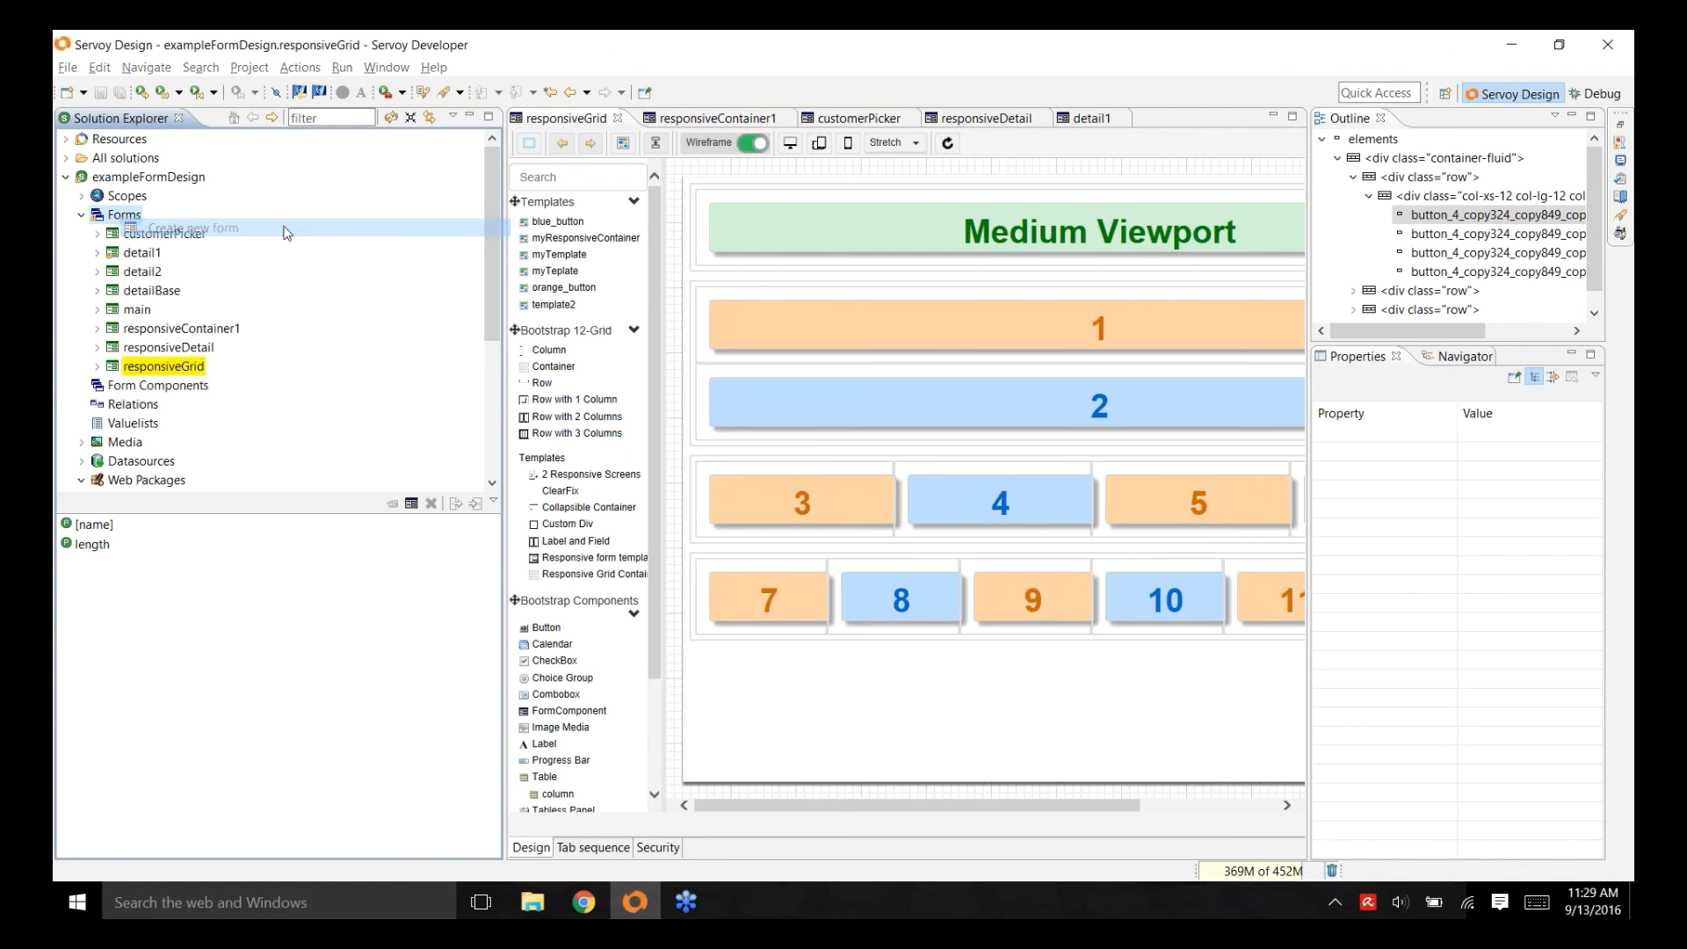
{"action": "type", "text": "newForm"}
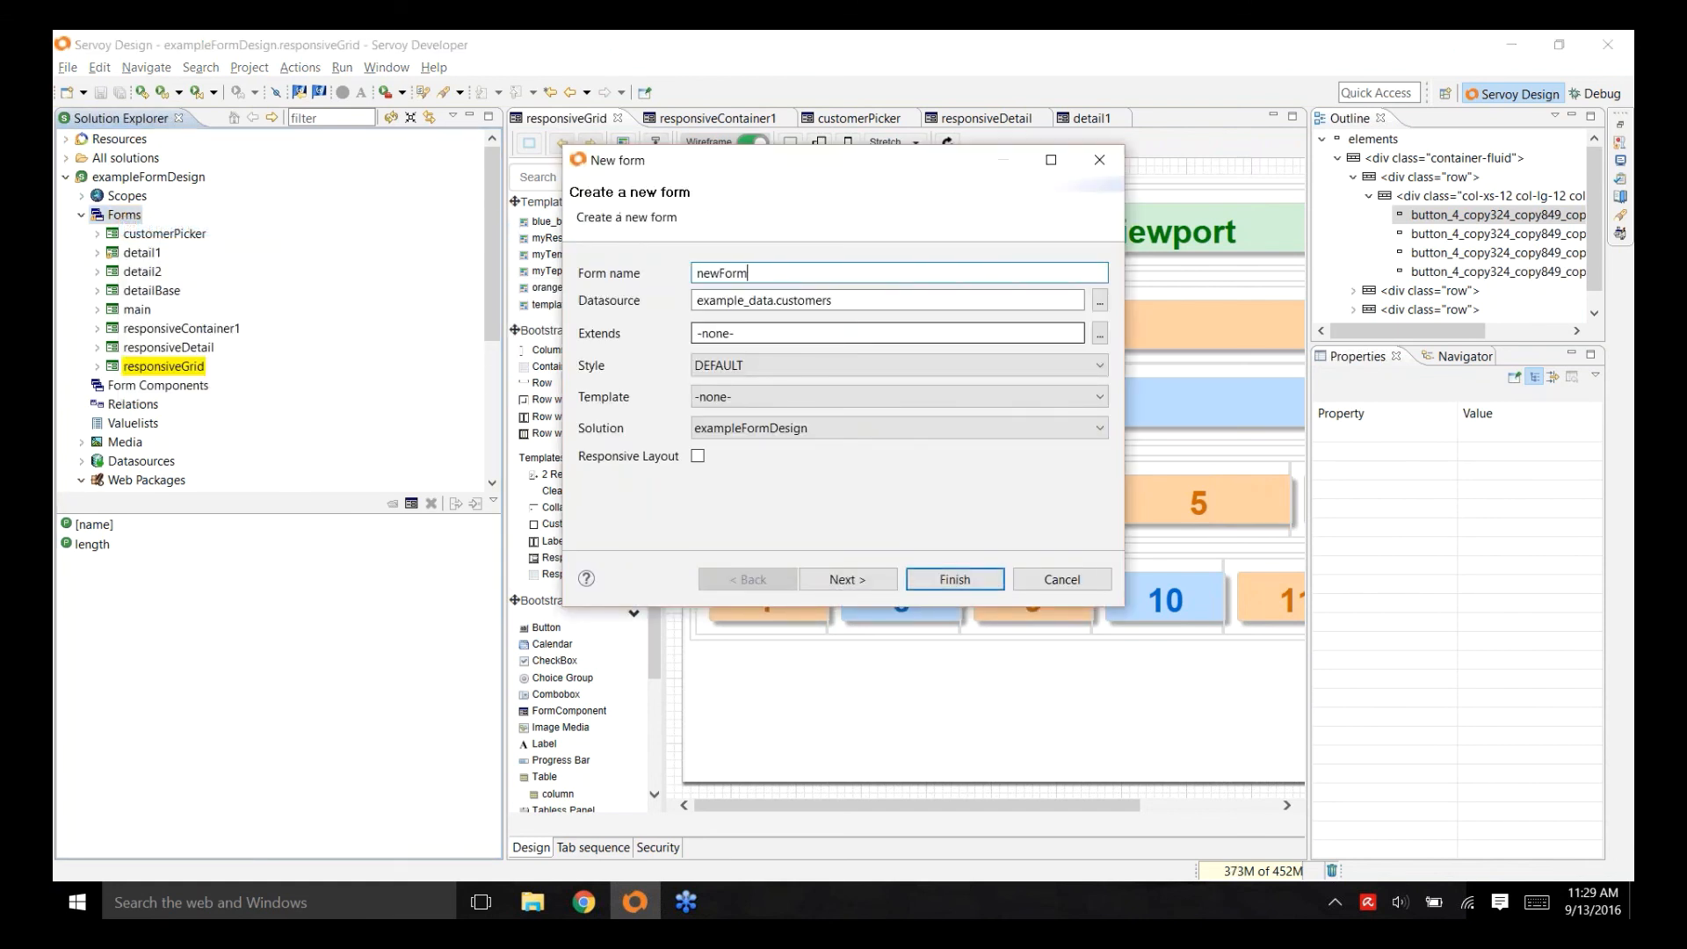
{"action": "left_click", "coordinate": [698, 456]}
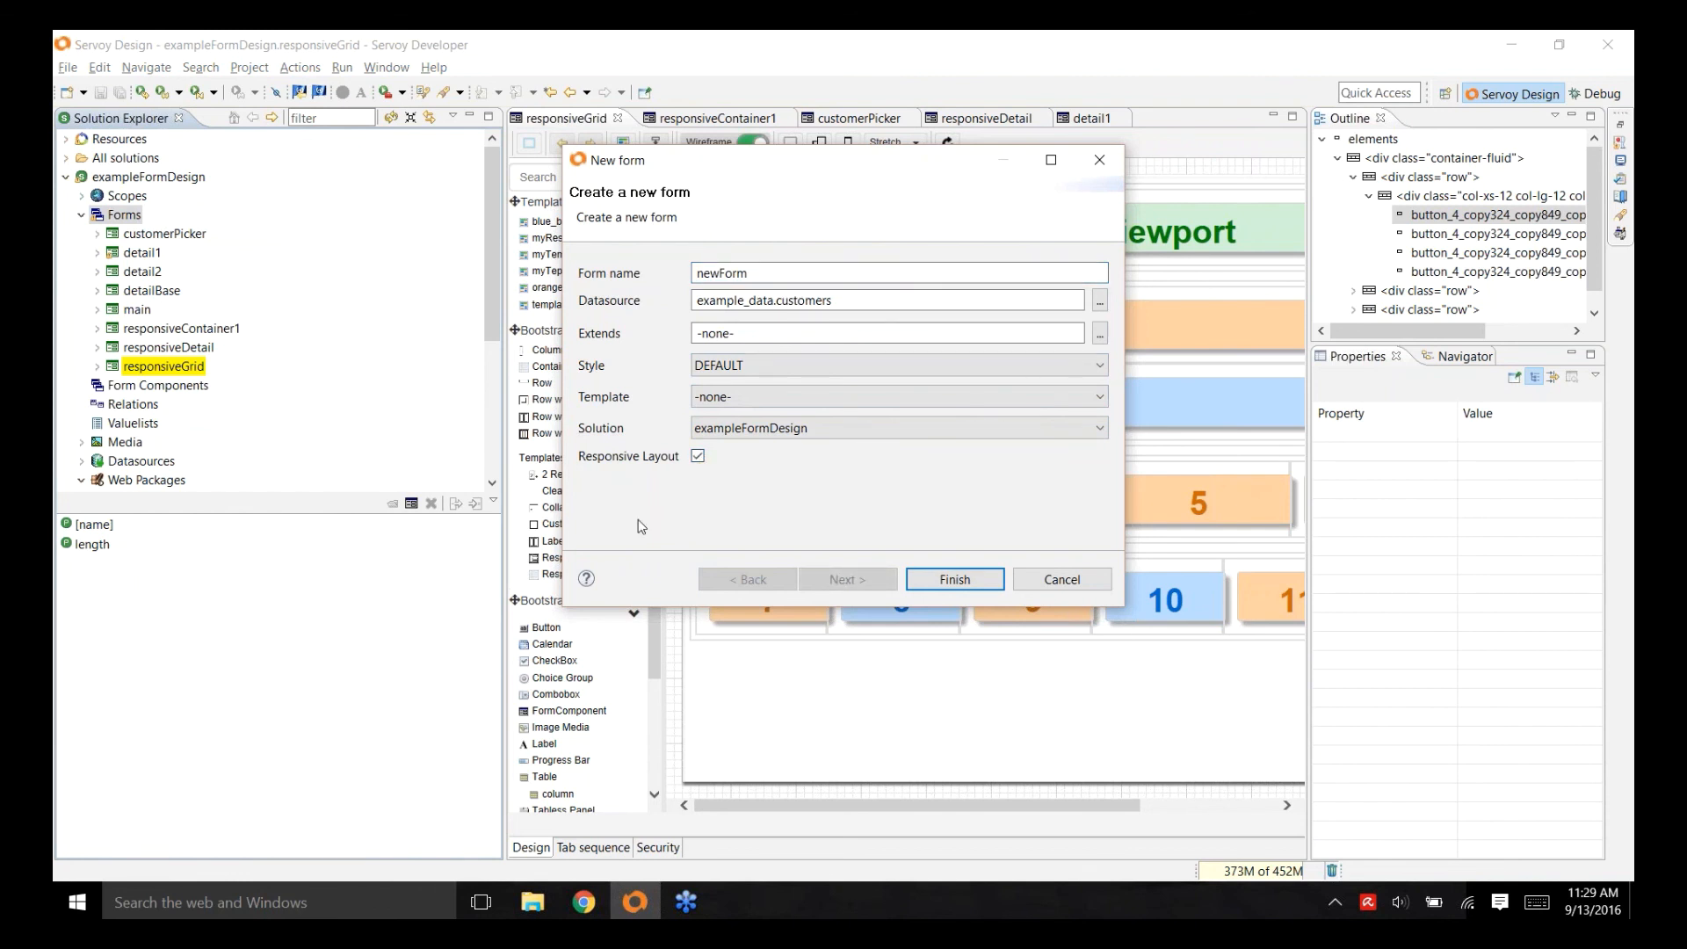
{"action": "left_click", "coordinate": [976, 582]}
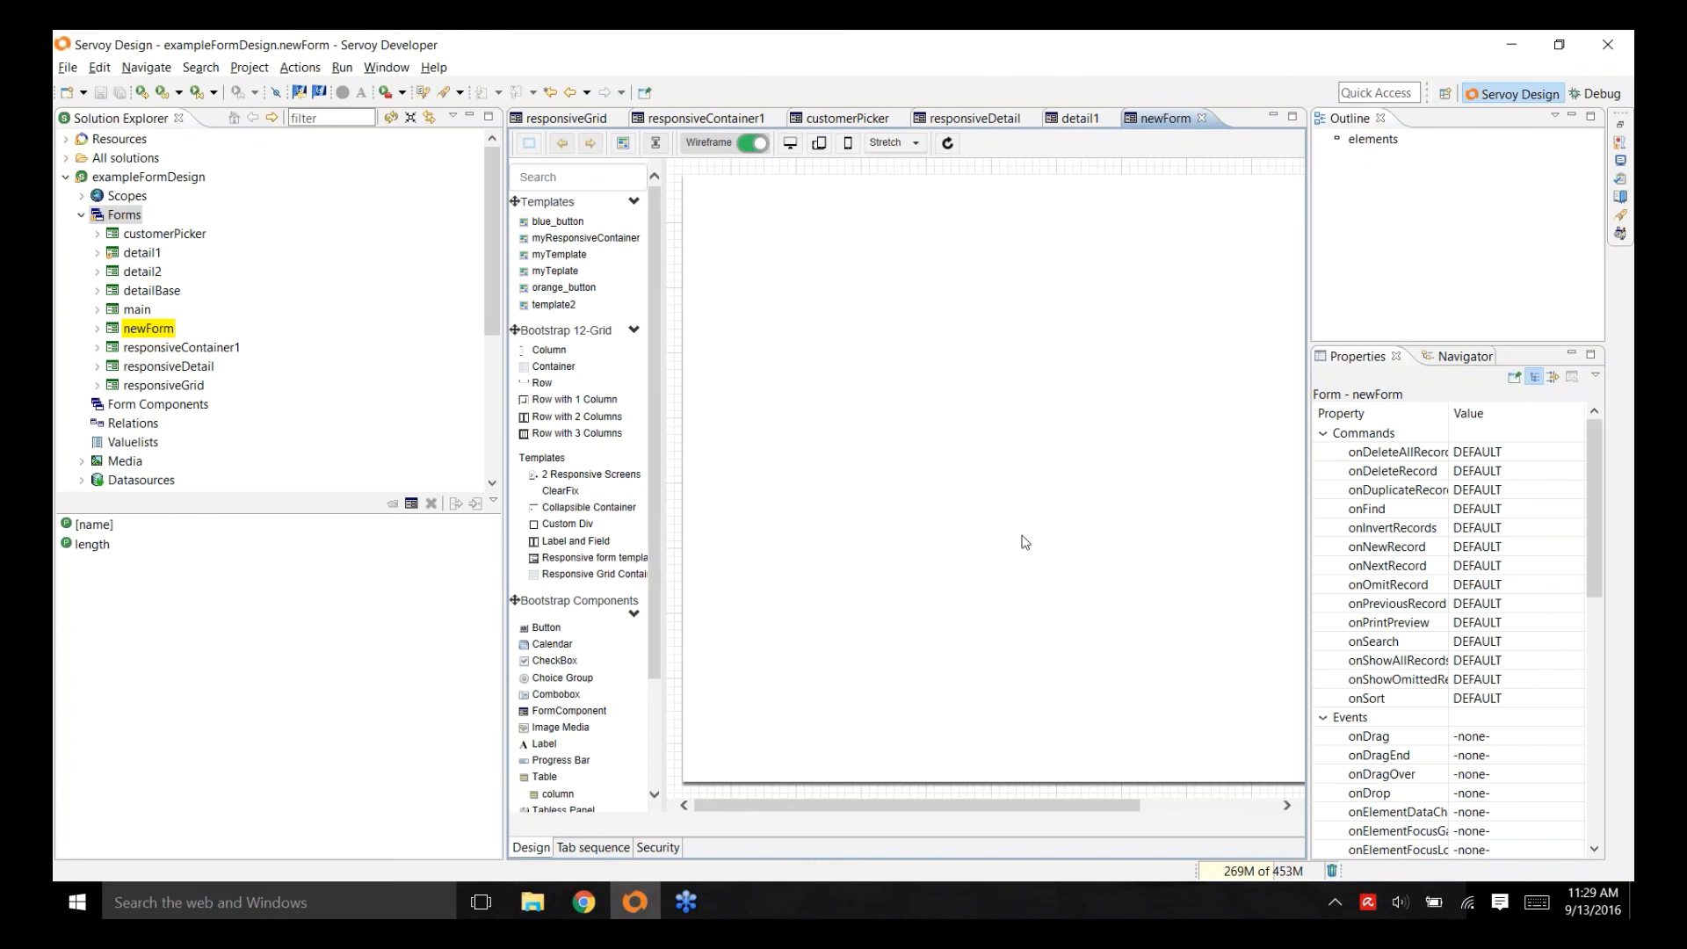
{"action": "mouse_move", "coordinate": [571, 254]}
{"action": "left_mouse_down"}
{"action": "mouse_move", "coordinate": [681, 234]}
{"action": "mouse_move", "coordinate": [826, 296]}
{"action": "left_mouse_up"}
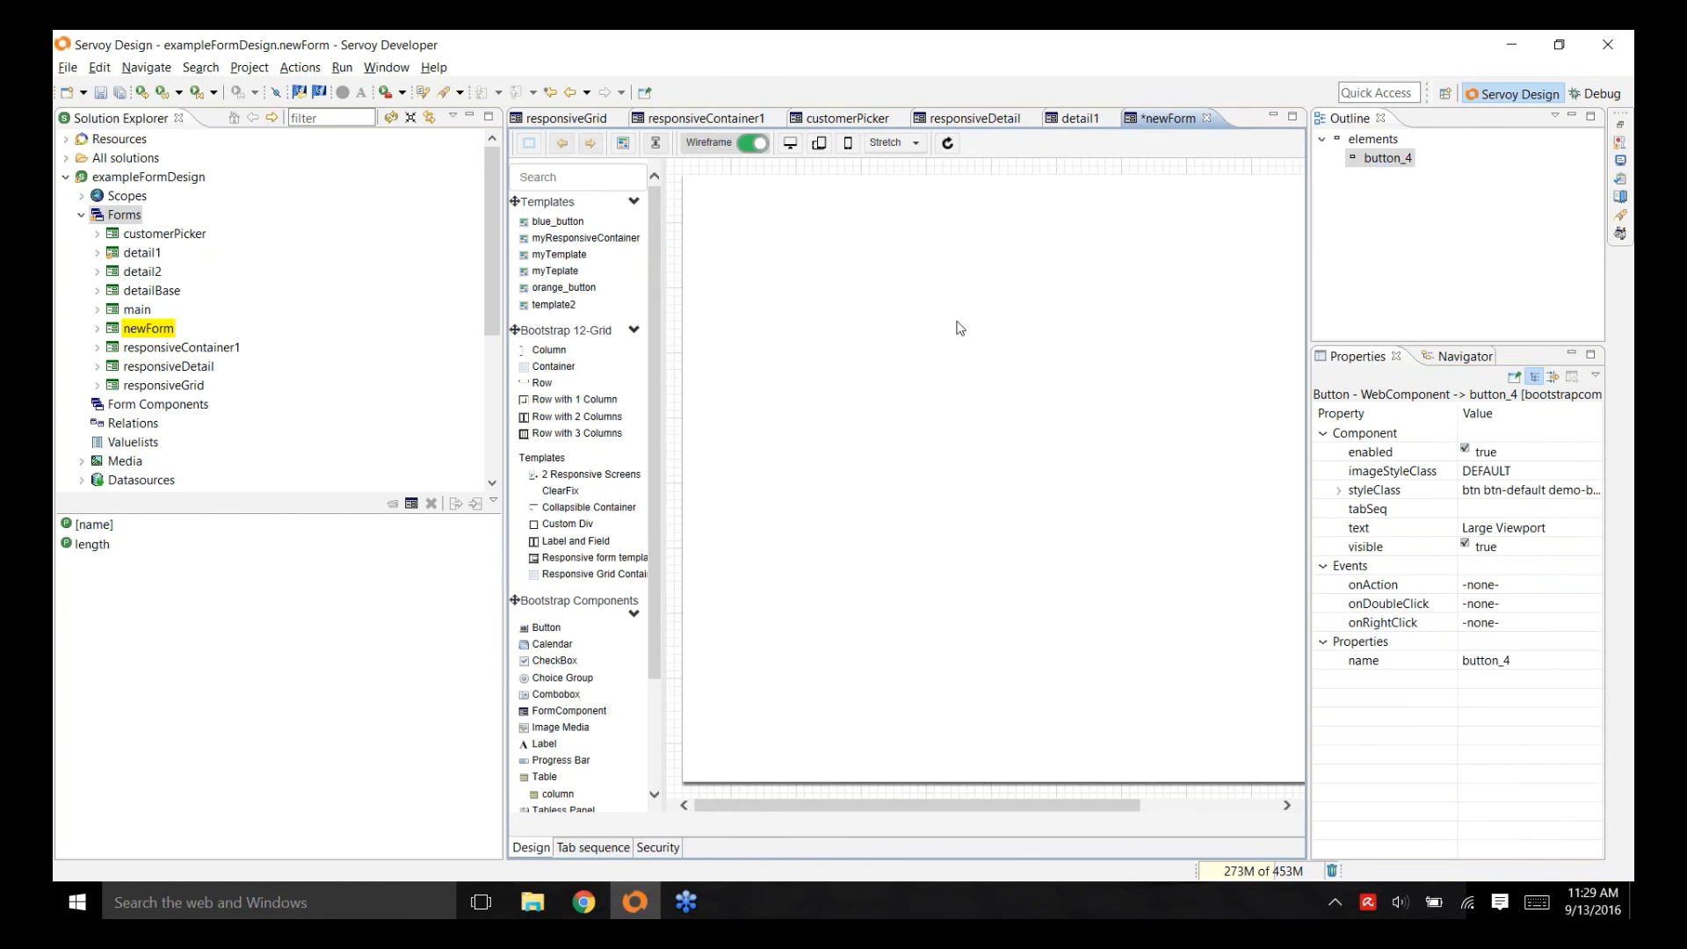
{"action": "key", "text": "ctrl+s"}
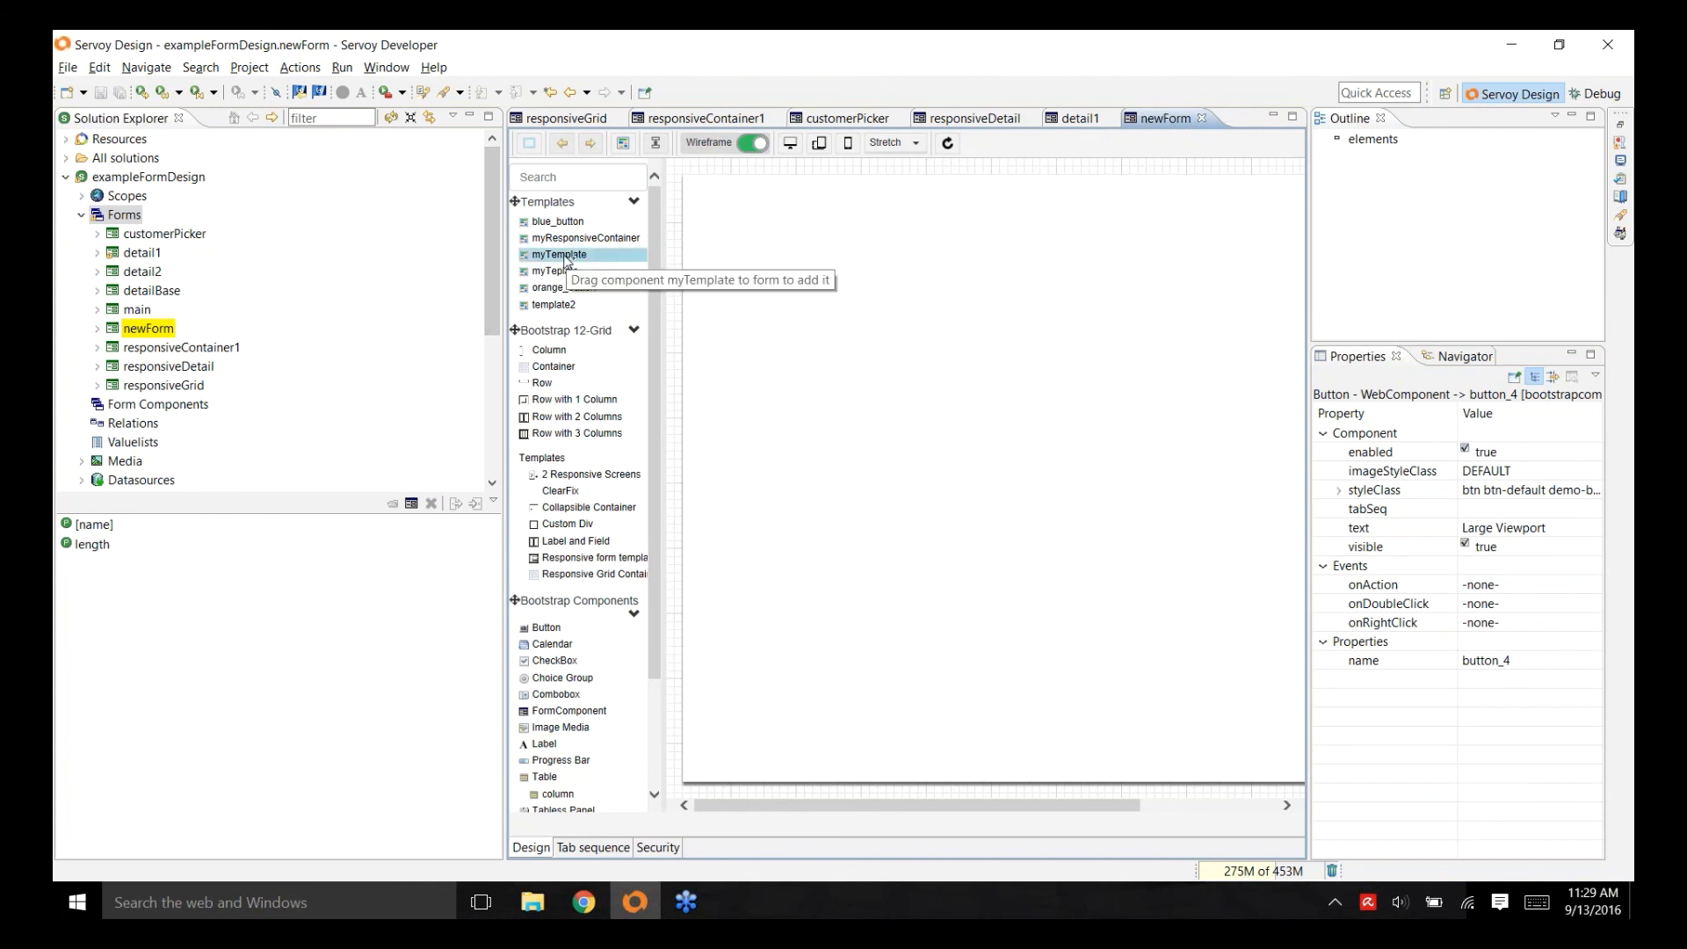
{"action": "left_click_drag", "start_coordinate": [565, 261], "coordinate": [868, 263]}
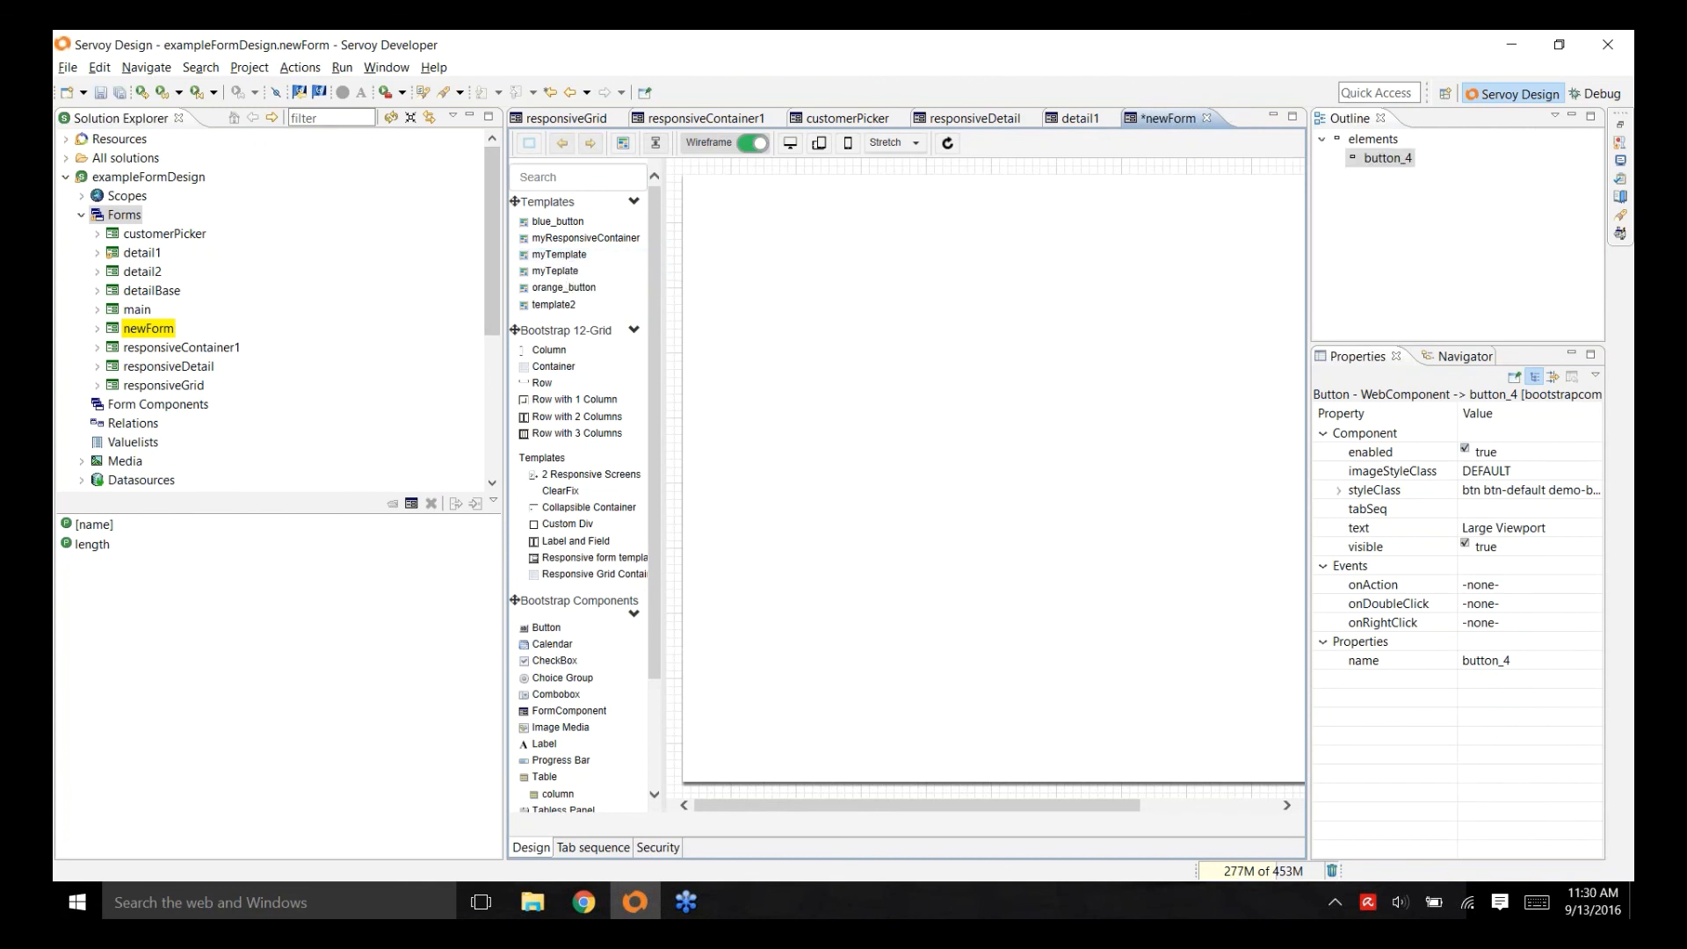
{"action": "key", "text": "ctrl+z"}
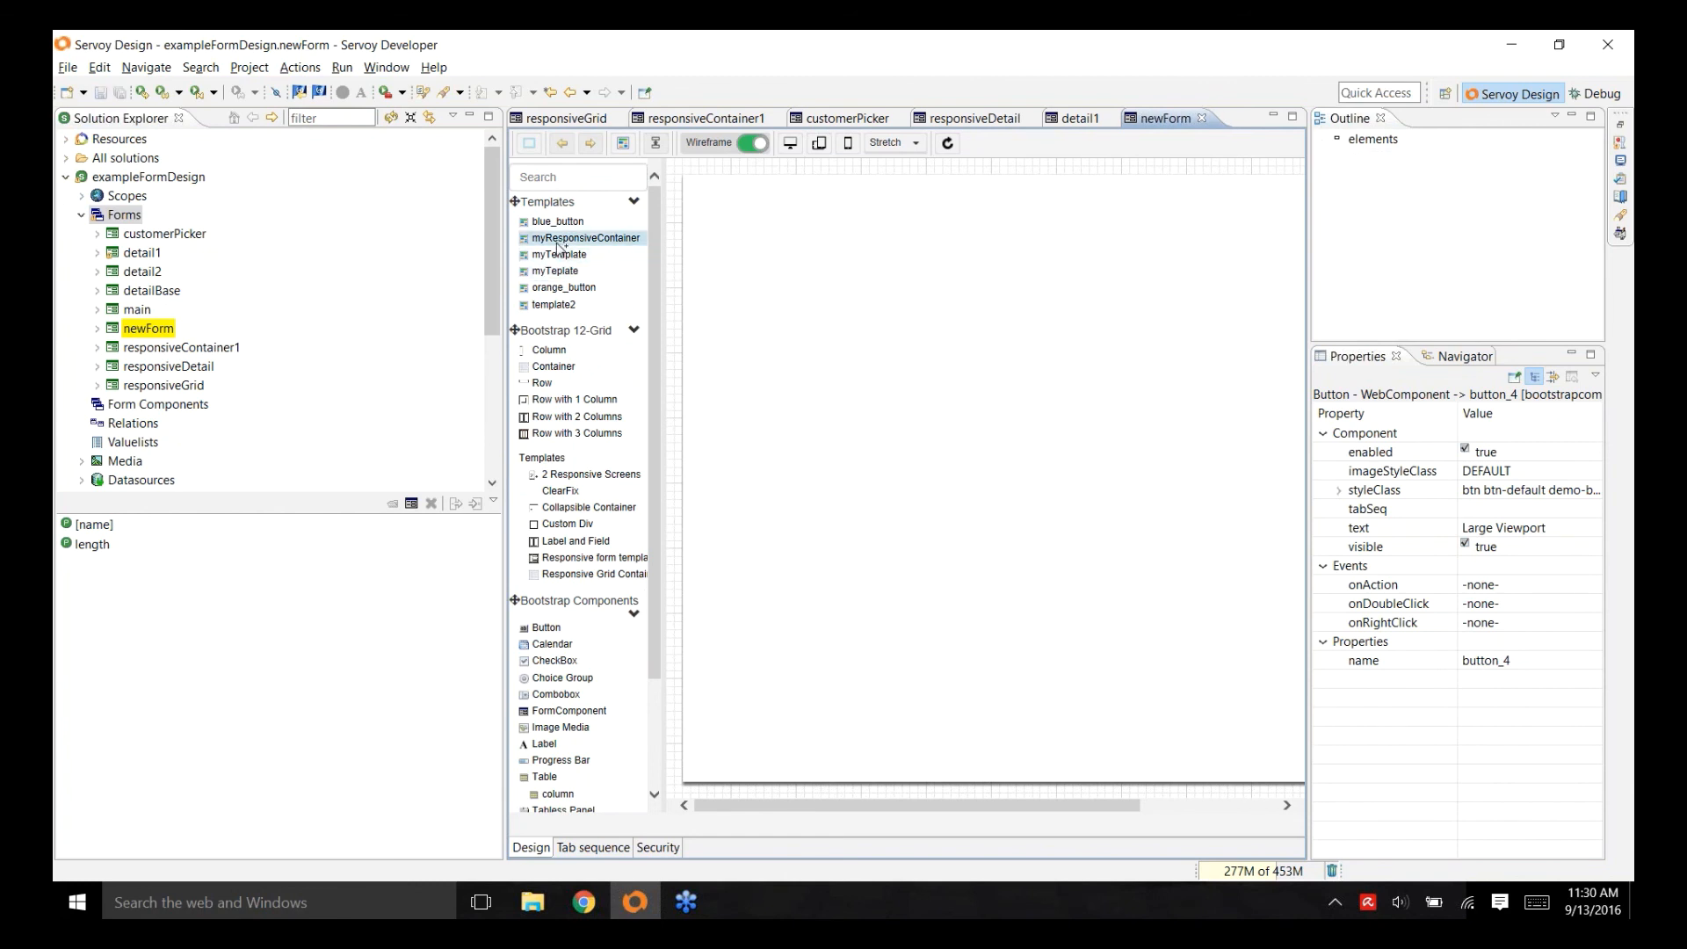
- Place the saved template holding the full viewport header and numbered-button grid on newForm, and save the form
{"action": "left_click_drag", "start_coordinate": [562, 262], "coordinate": [827, 275]}
{"action": "left_click_drag", "start_coordinate": [838, 279], "coordinate": [836, 276]}
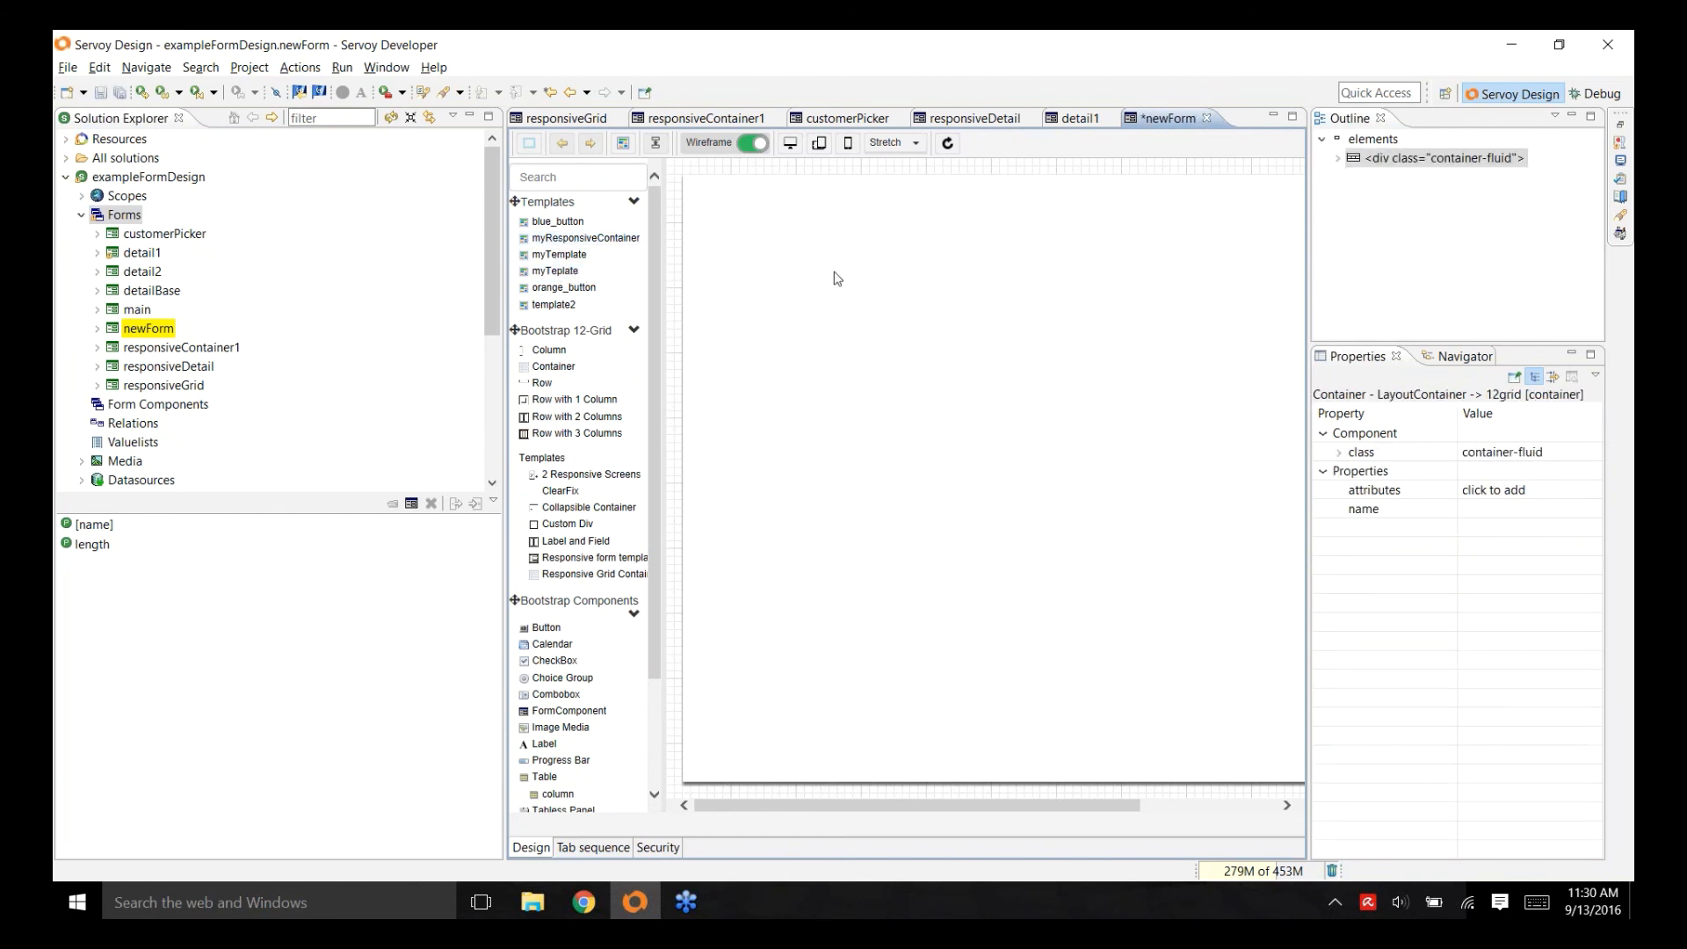
{"action": "key", "text": "ctrl+s"}
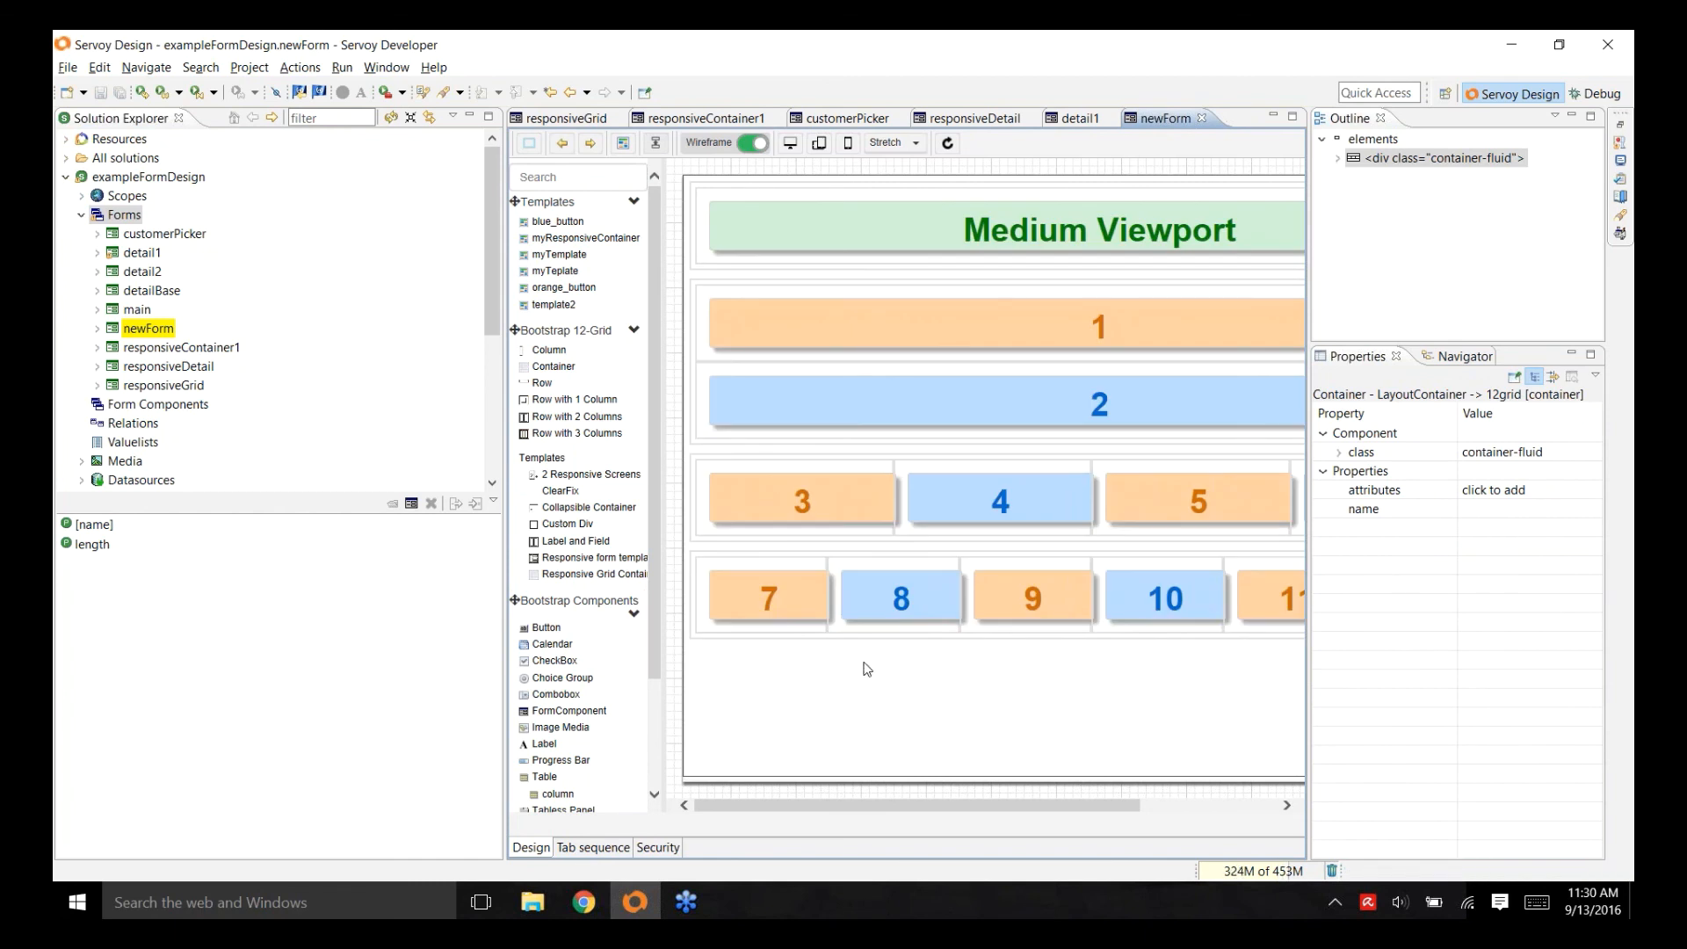
- Delete the Medium Viewport header button and the buttons 1 and 2 from newForm
{"action": "left_click", "coordinate": [884, 251]}
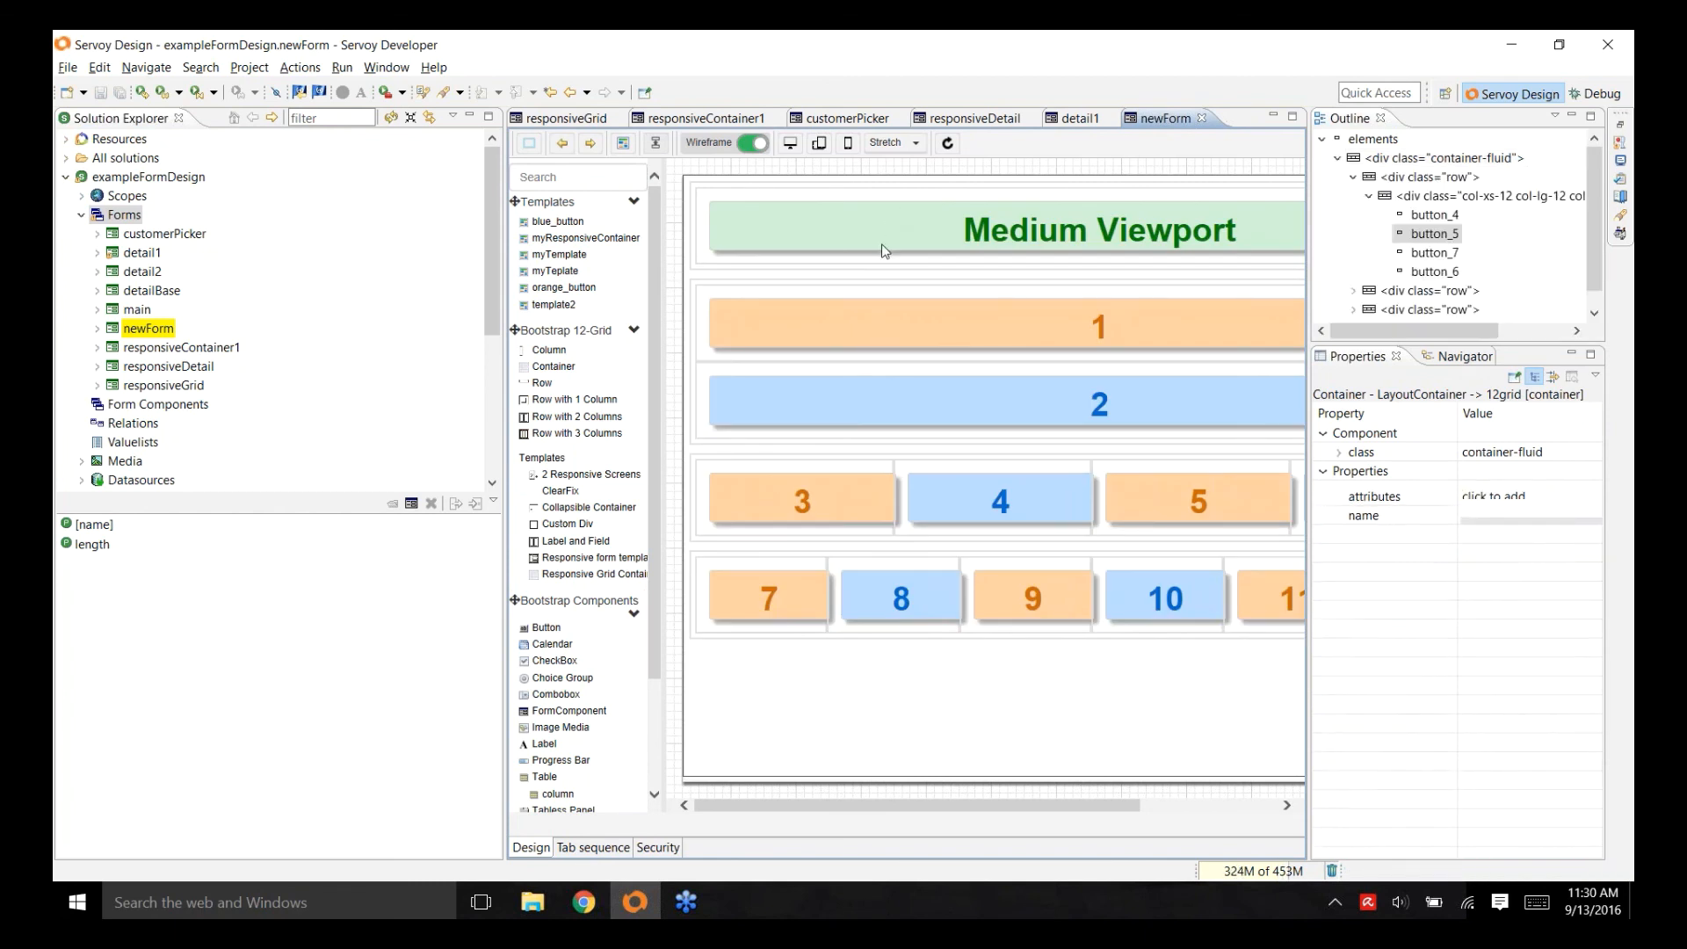
{"action": "left_click", "coordinate": [865, 400], "text": "ctrl"}
{"action": "key", "text": "Delete"}
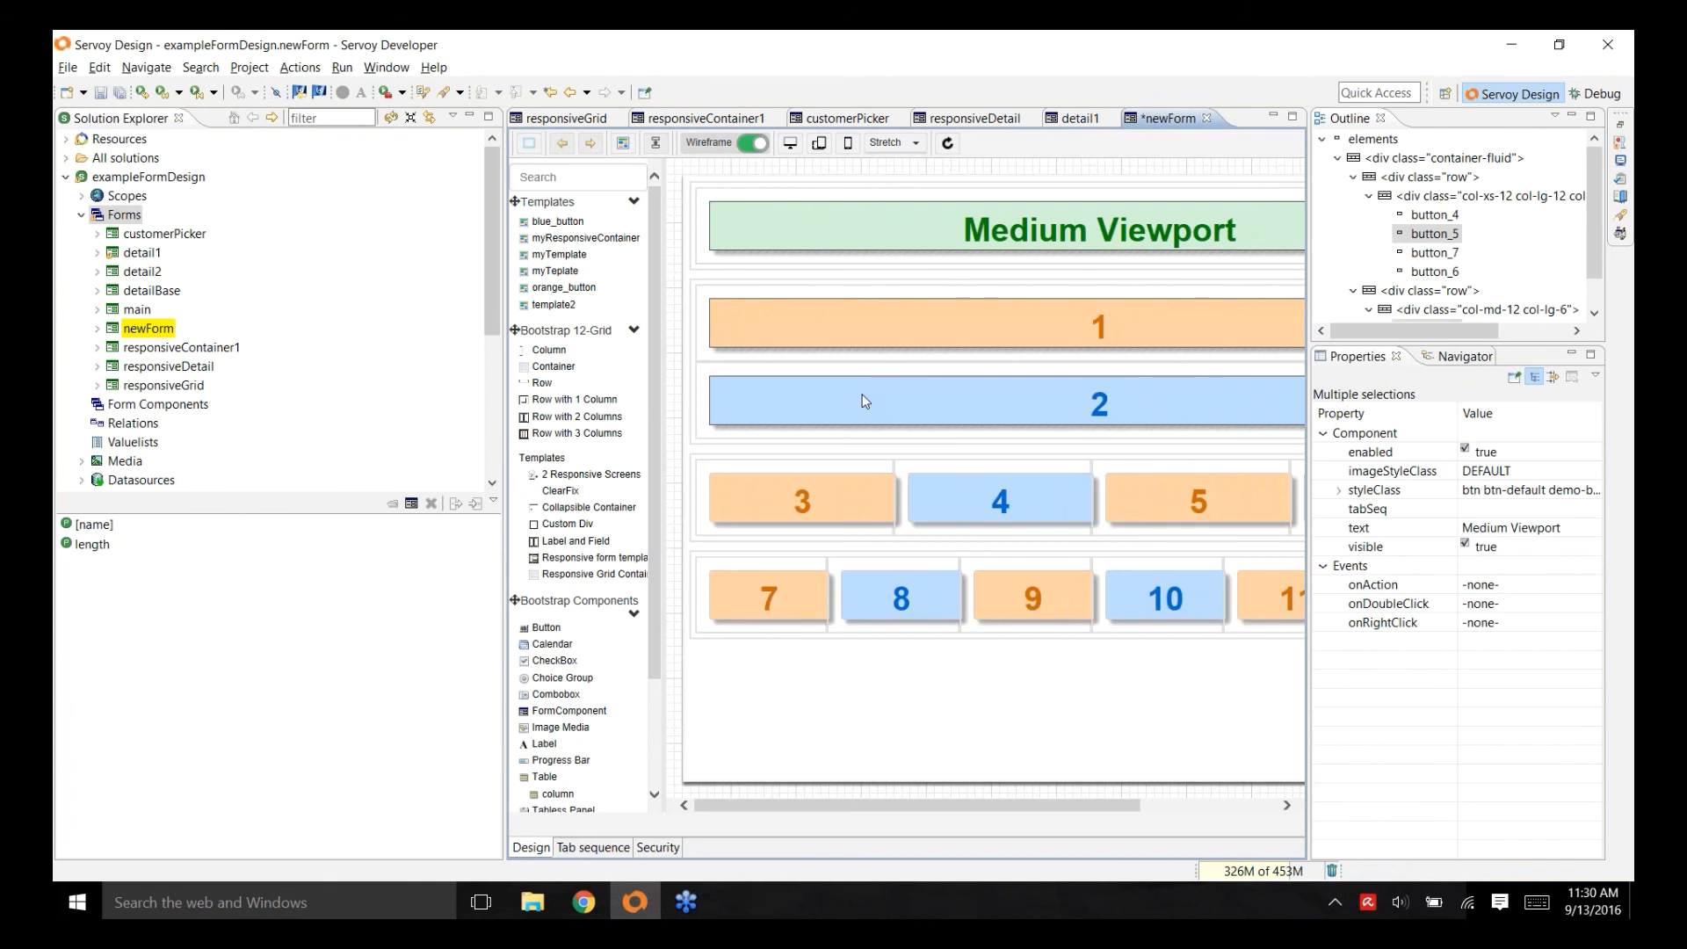
- Delete buttons 3 through 6 from the third row of newForm
{"action": "left_click", "coordinate": [828, 310]}
{"action": "left_click", "coordinate": [1110, 327], "text": "ctrl"}
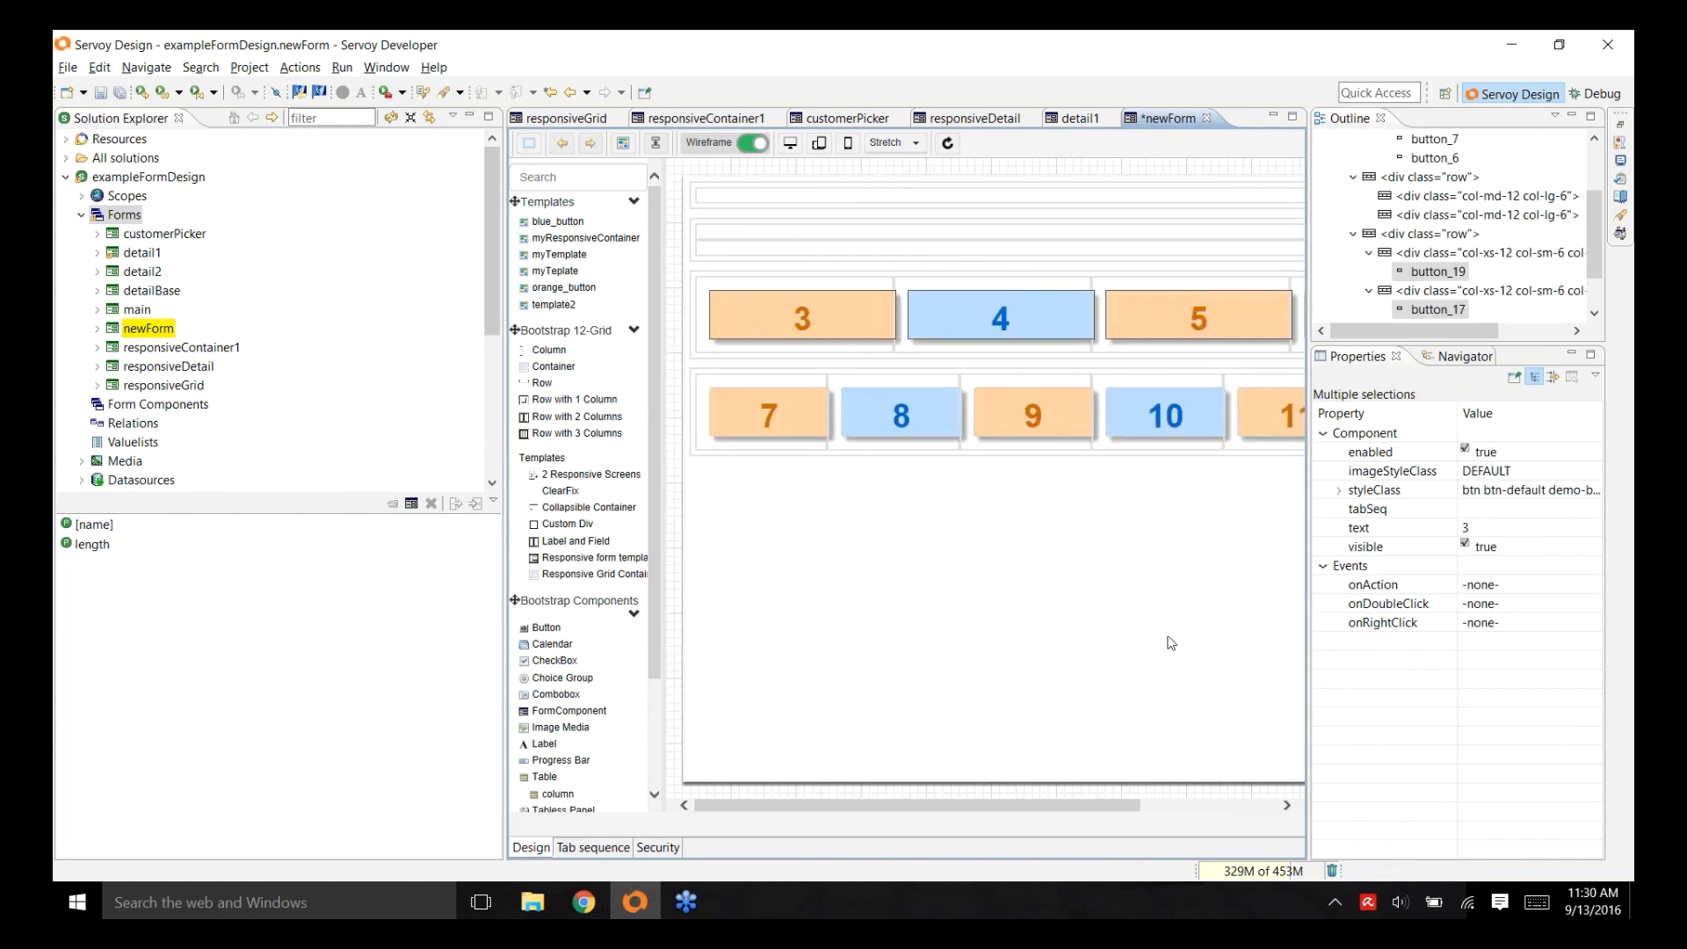
{"action": "left_click", "coordinate": [1183, 807]}
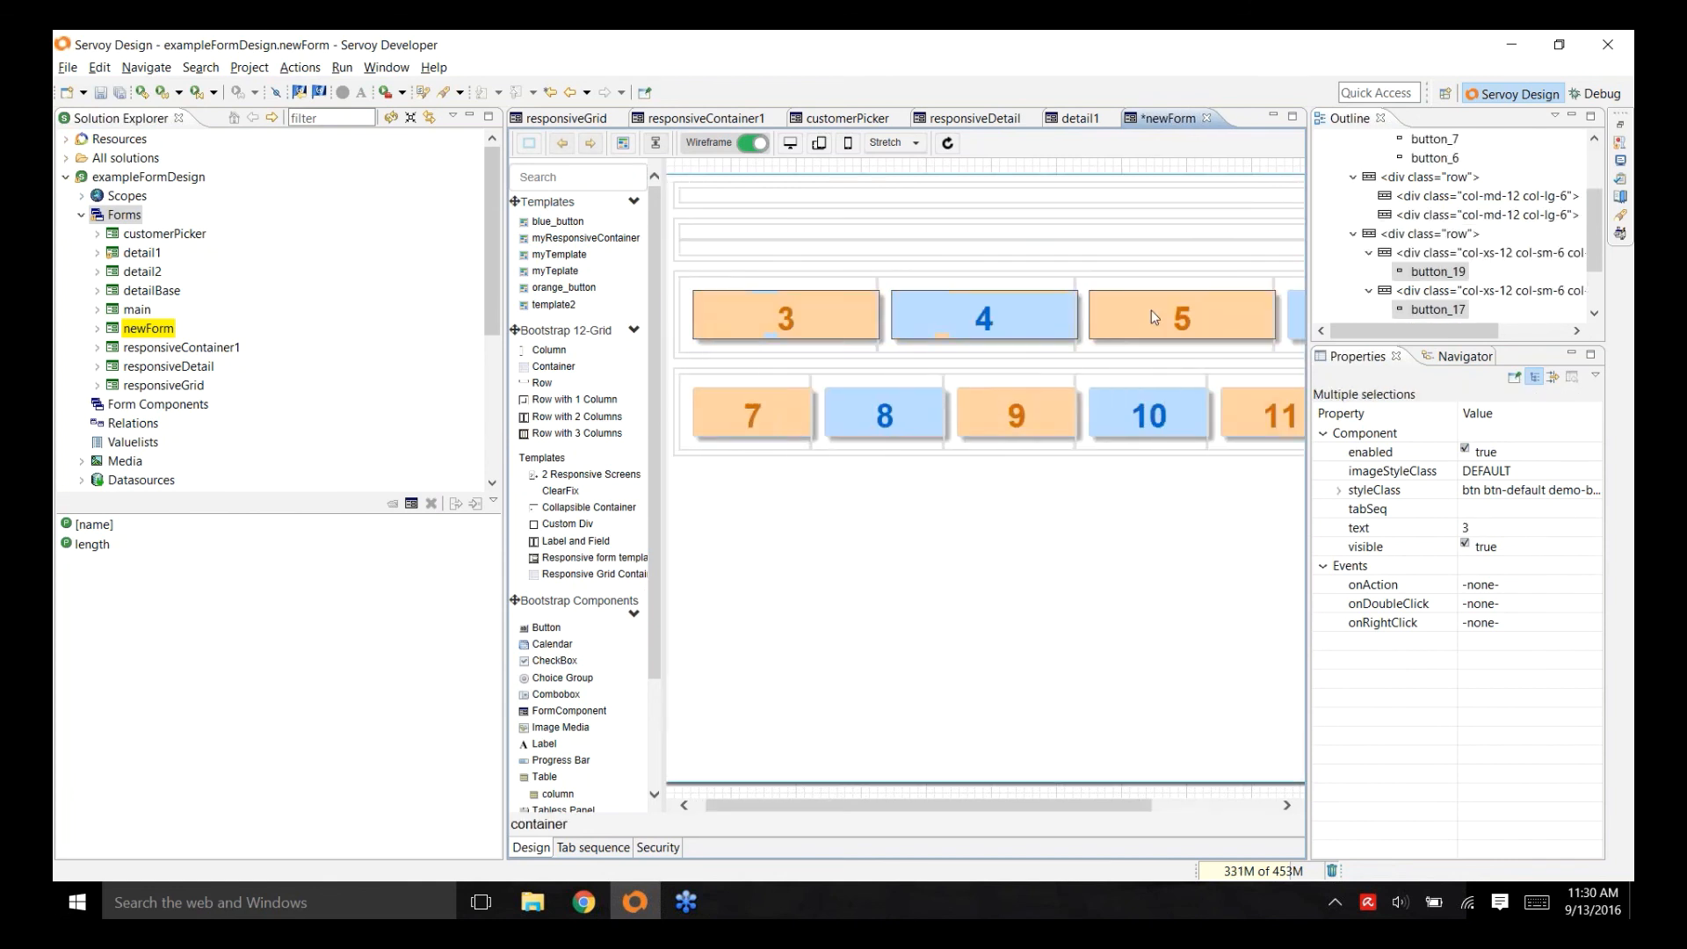
{"action": "key", "text": "Delete"}
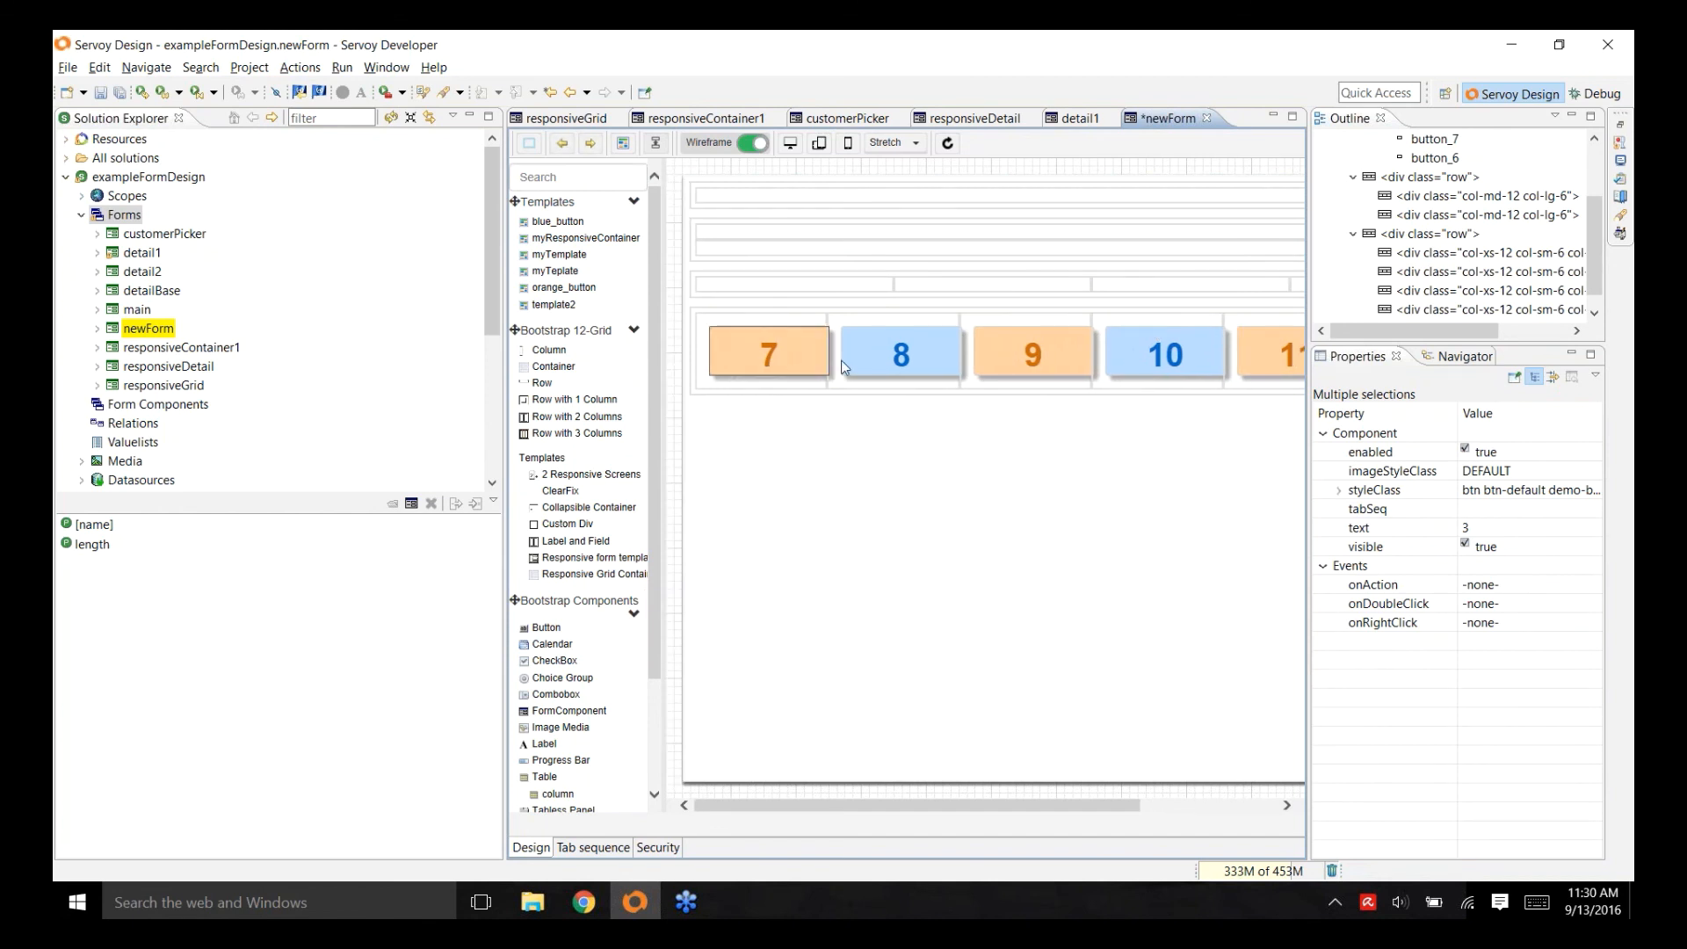
- Delete buttons 7 through 12 from the last row, leaving only the grid structure, and save newForm
{"action": "left_click", "coordinate": [913, 358], "text": "ctrl"}
{"action": "left_click", "coordinate": [1050, 348], "text": "ctrl"}
{"action": "left_click", "coordinate": [1186, 346], "text": "ctrl"}
{"action": "left_click", "coordinate": [1268, 342], "text": "ctrl"}
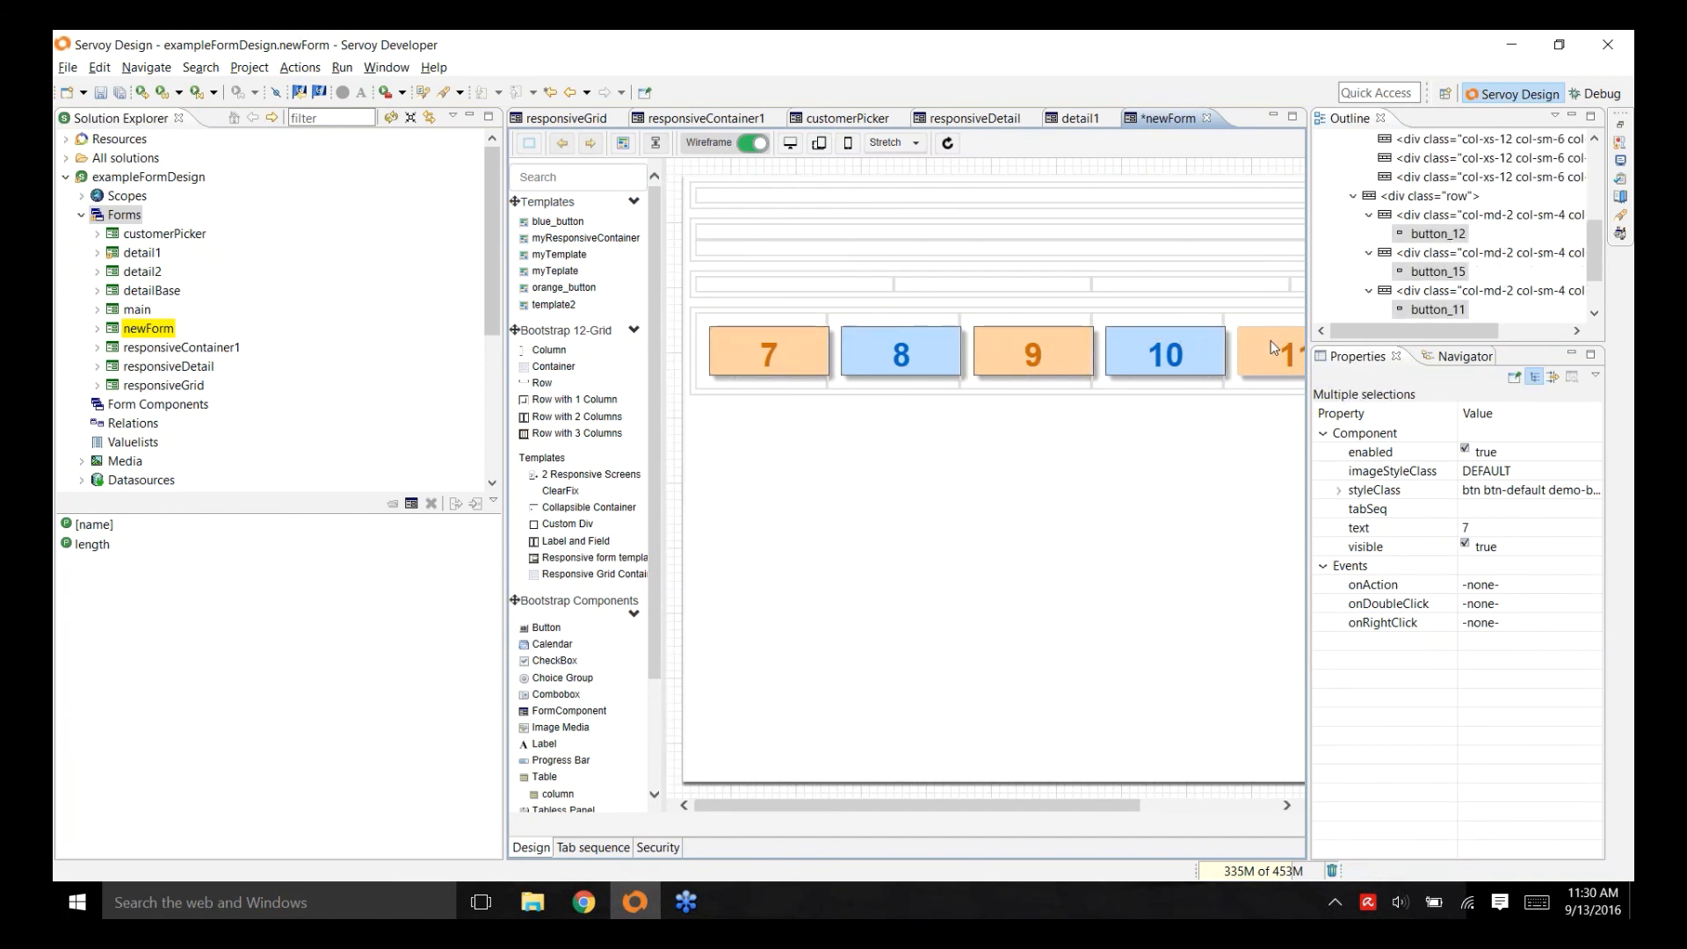
{"action": "left_click", "coordinate": [1215, 807]}
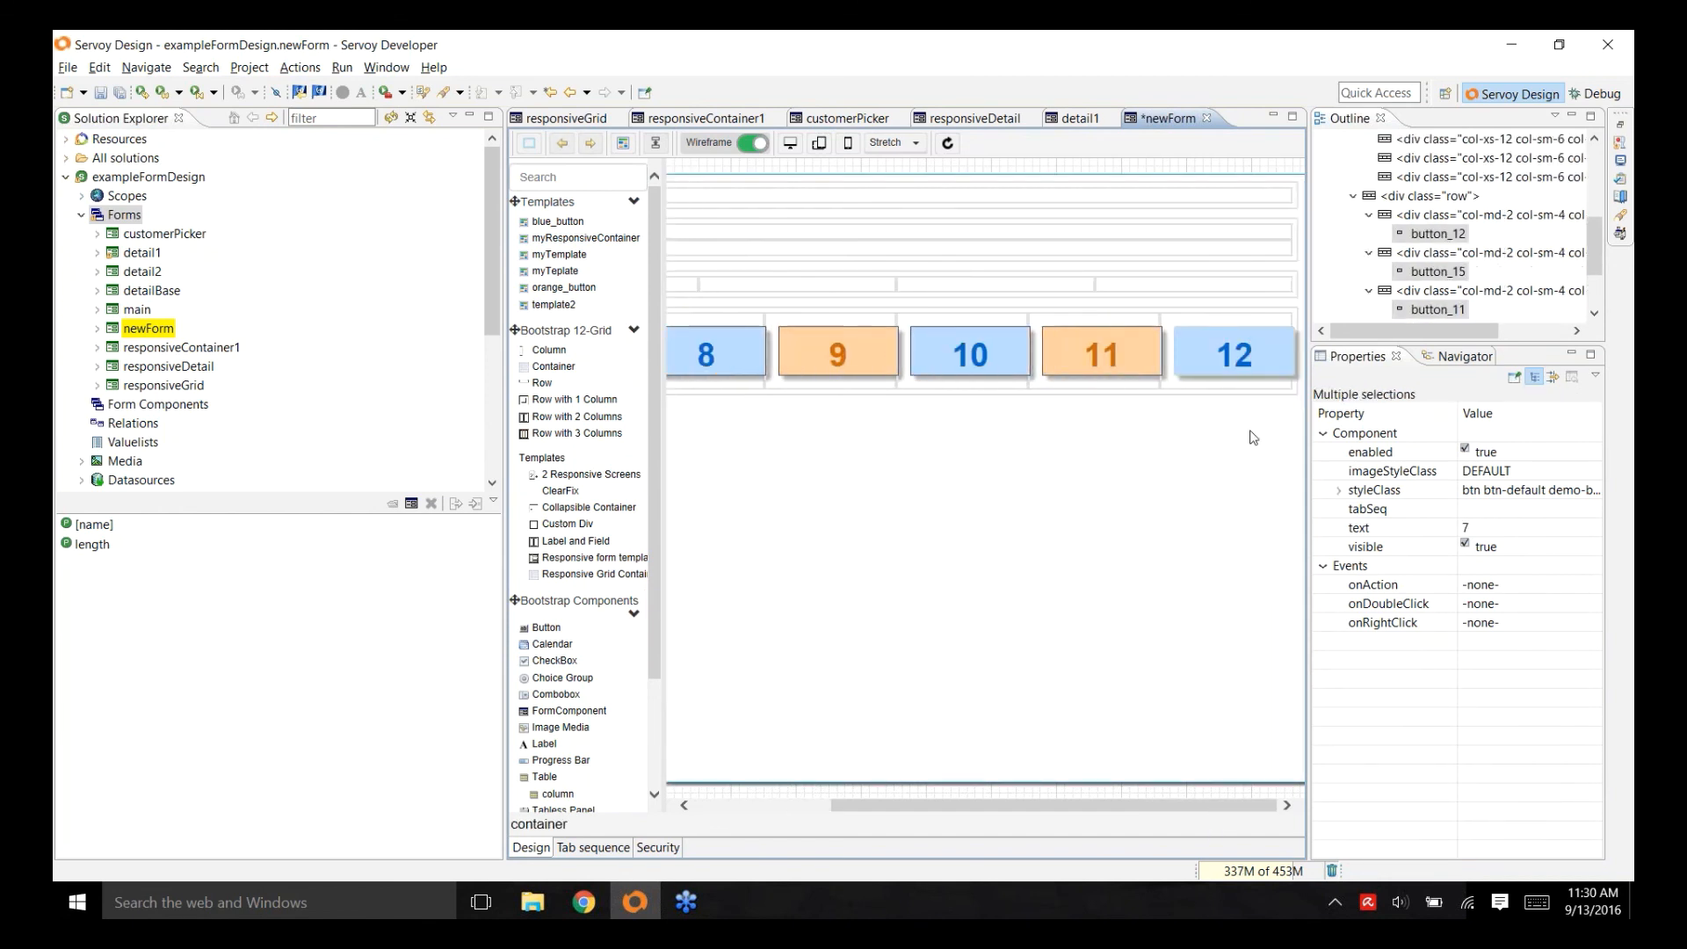
{"action": "key", "text": "Delete"}
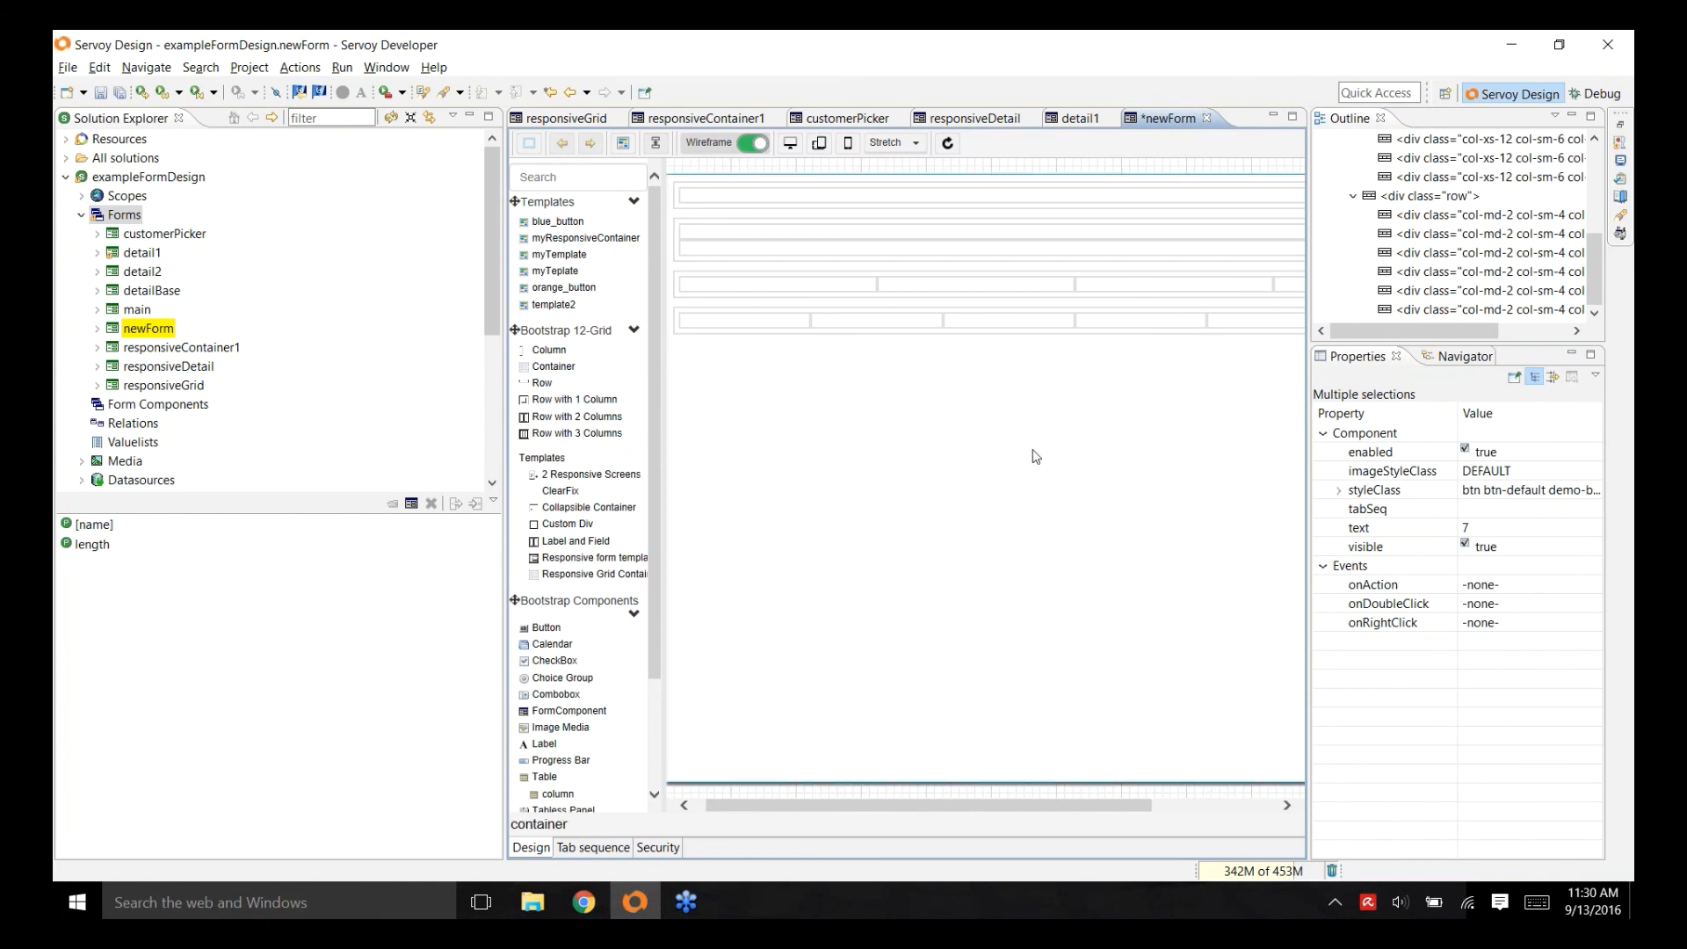
{"action": "key", "text": "ctrl+s"}
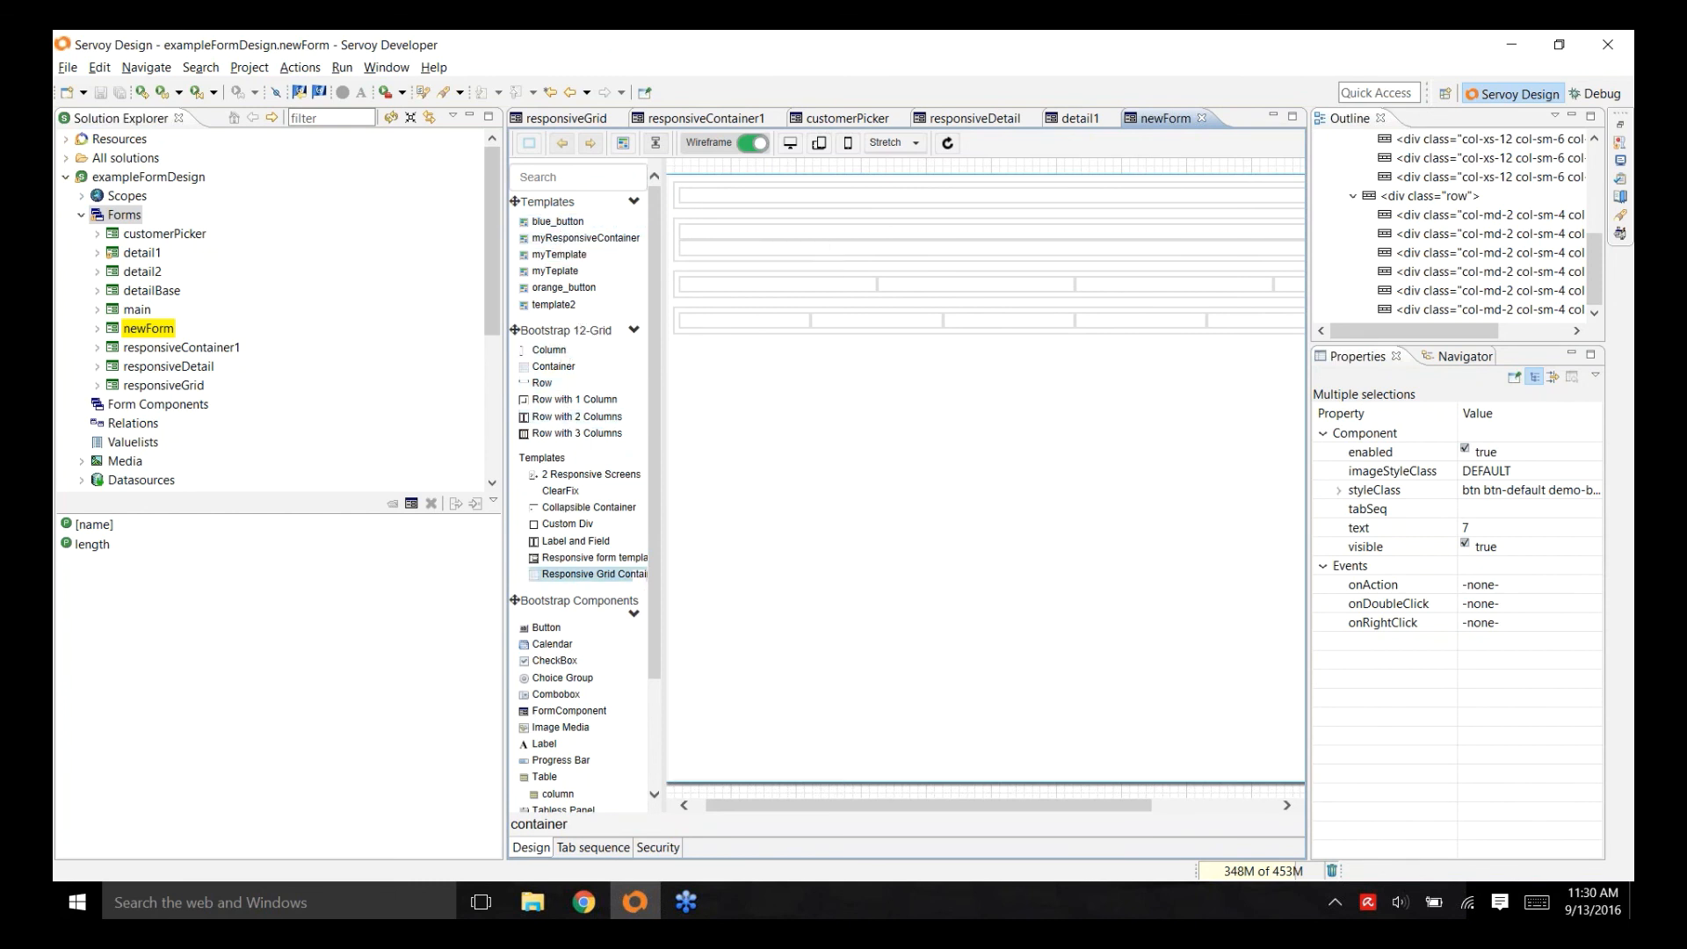
- Add a Choice Group to the first row's column and a Button to the first column of the second row
{"action": "left_click", "coordinate": [530, 332]}
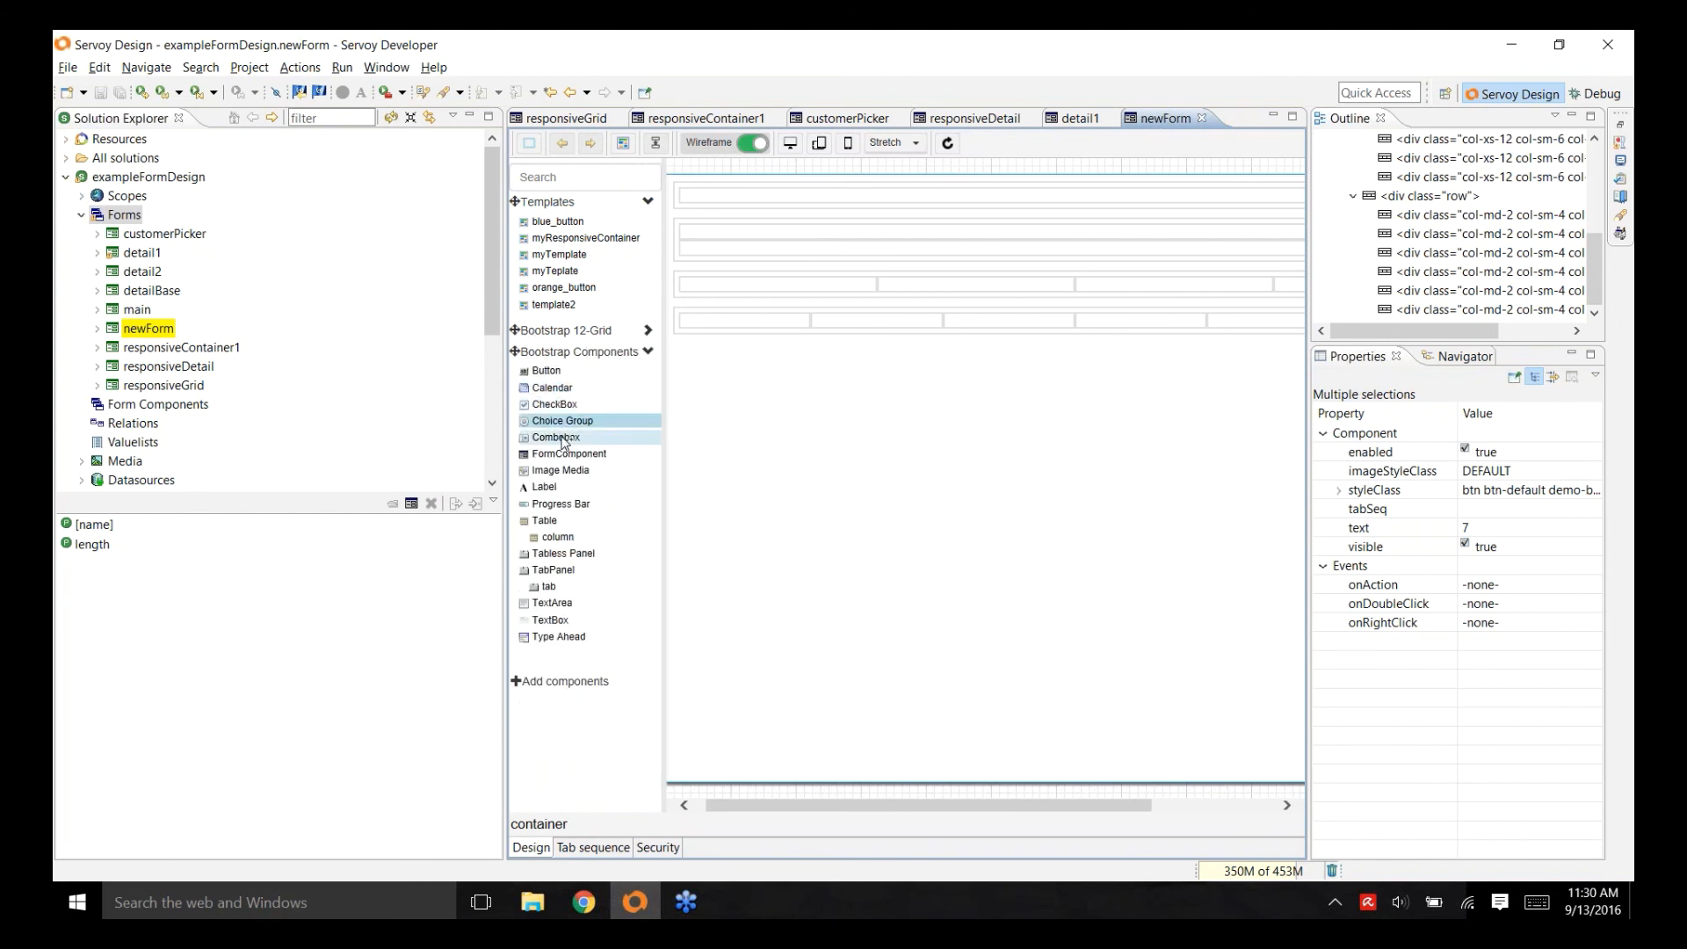
{"action": "left_click_drag", "start_coordinate": [562, 421], "coordinate": [712, 211]}
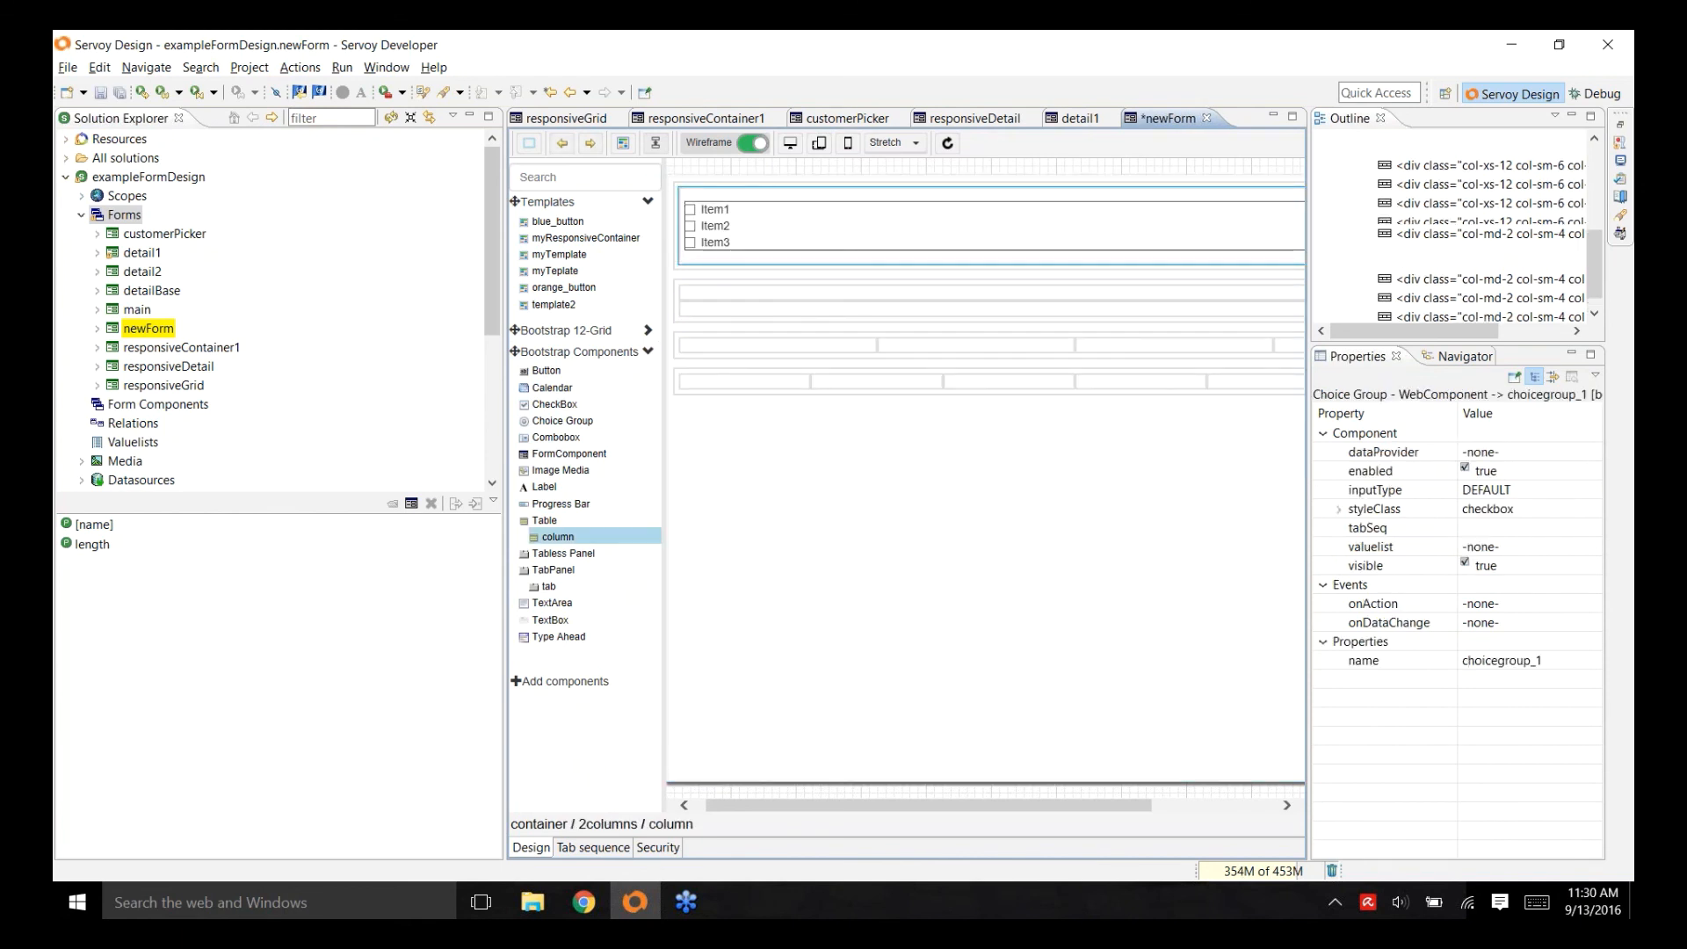
{"action": "left_click_drag", "start_coordinate": [547, 369], "coordinate": [732, 286]}
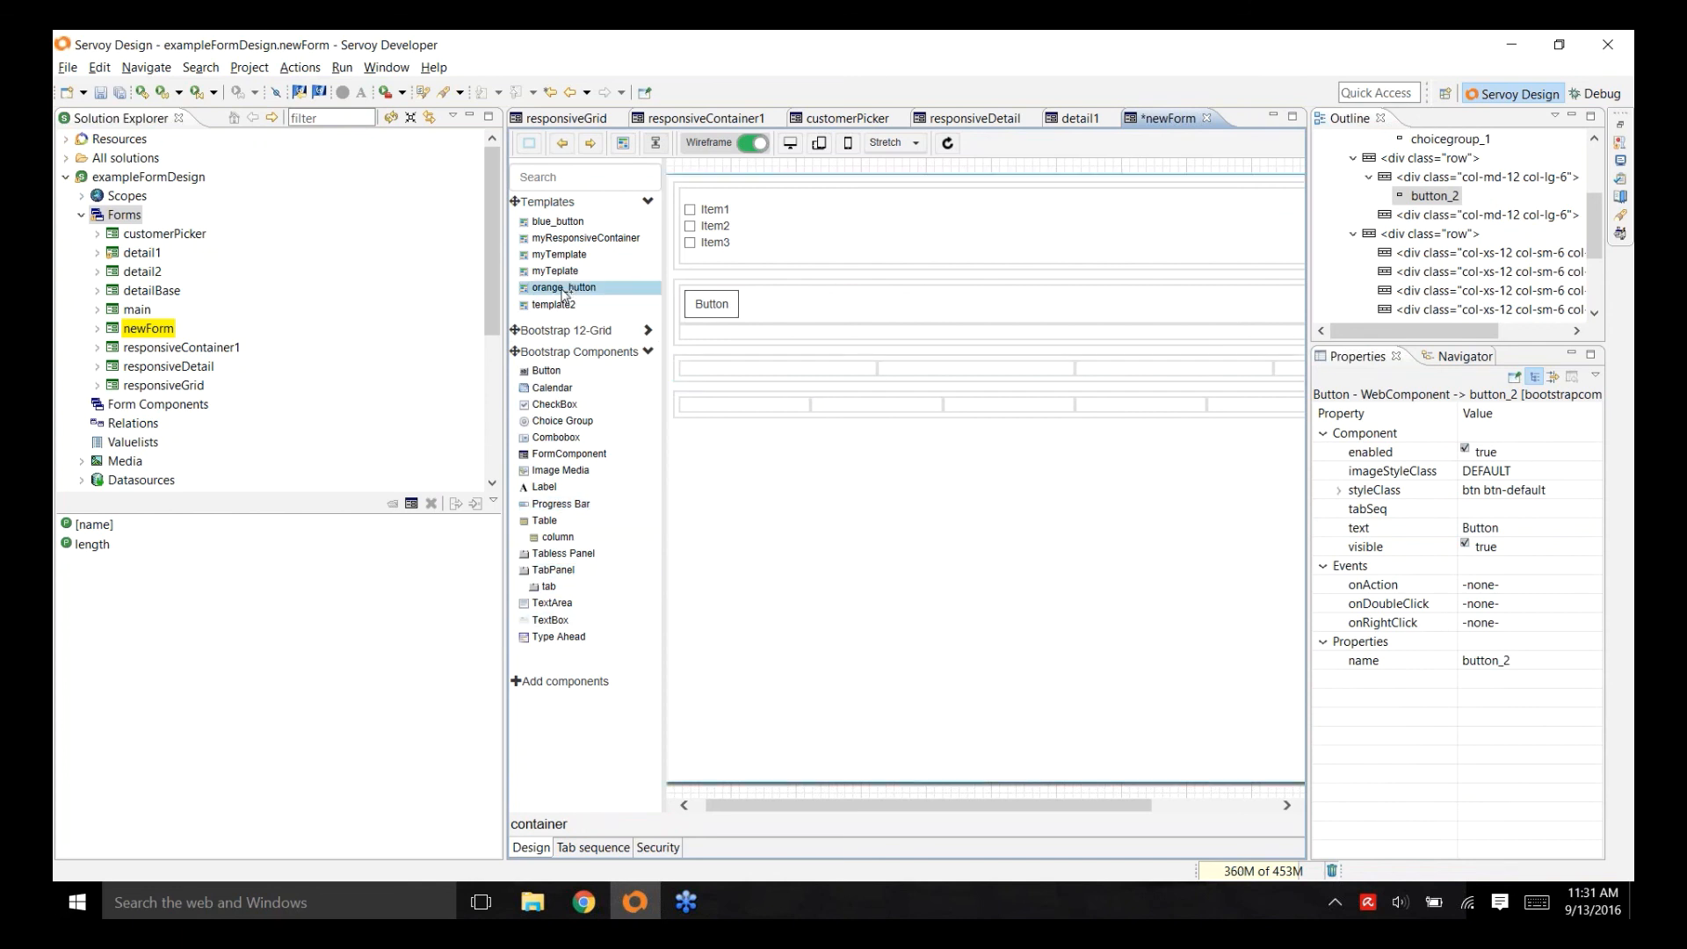
- Add the orange_button template to the second row's second column and the blue_button template to the third row's first column
{"action": "left_click_drag", "start_coordinate": [567, 290], "coordinate": [740, 335]}
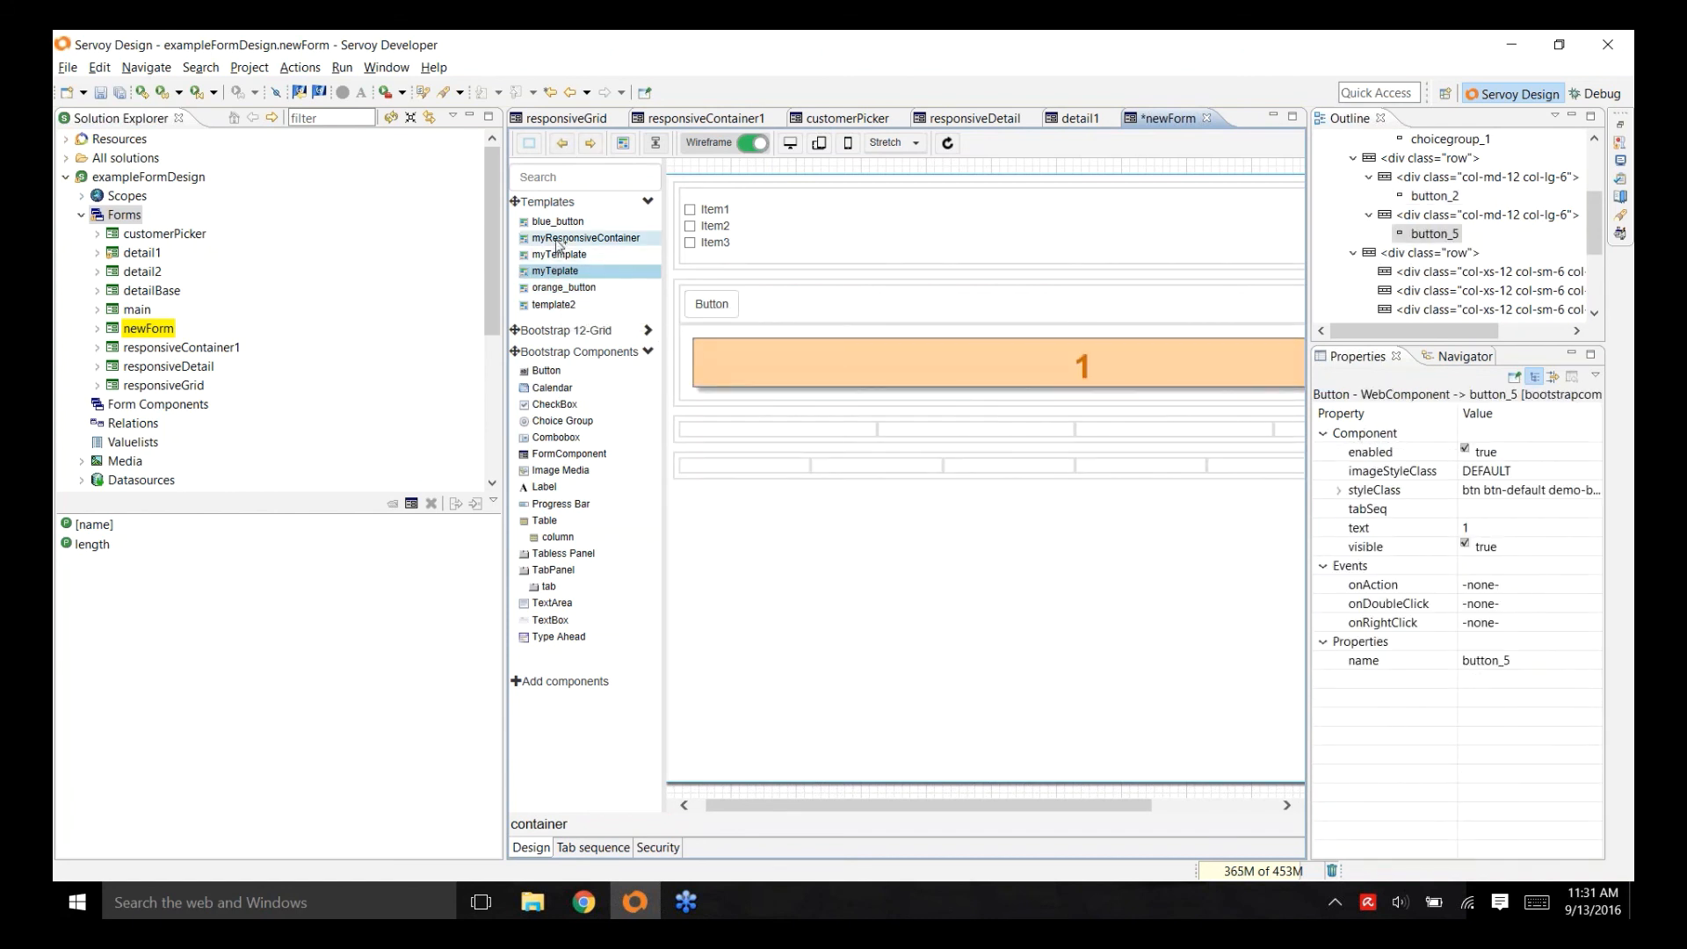
{"action": "left_click_drag", "start_coordinate": [562, 227], "coordinate": [724, 437]}
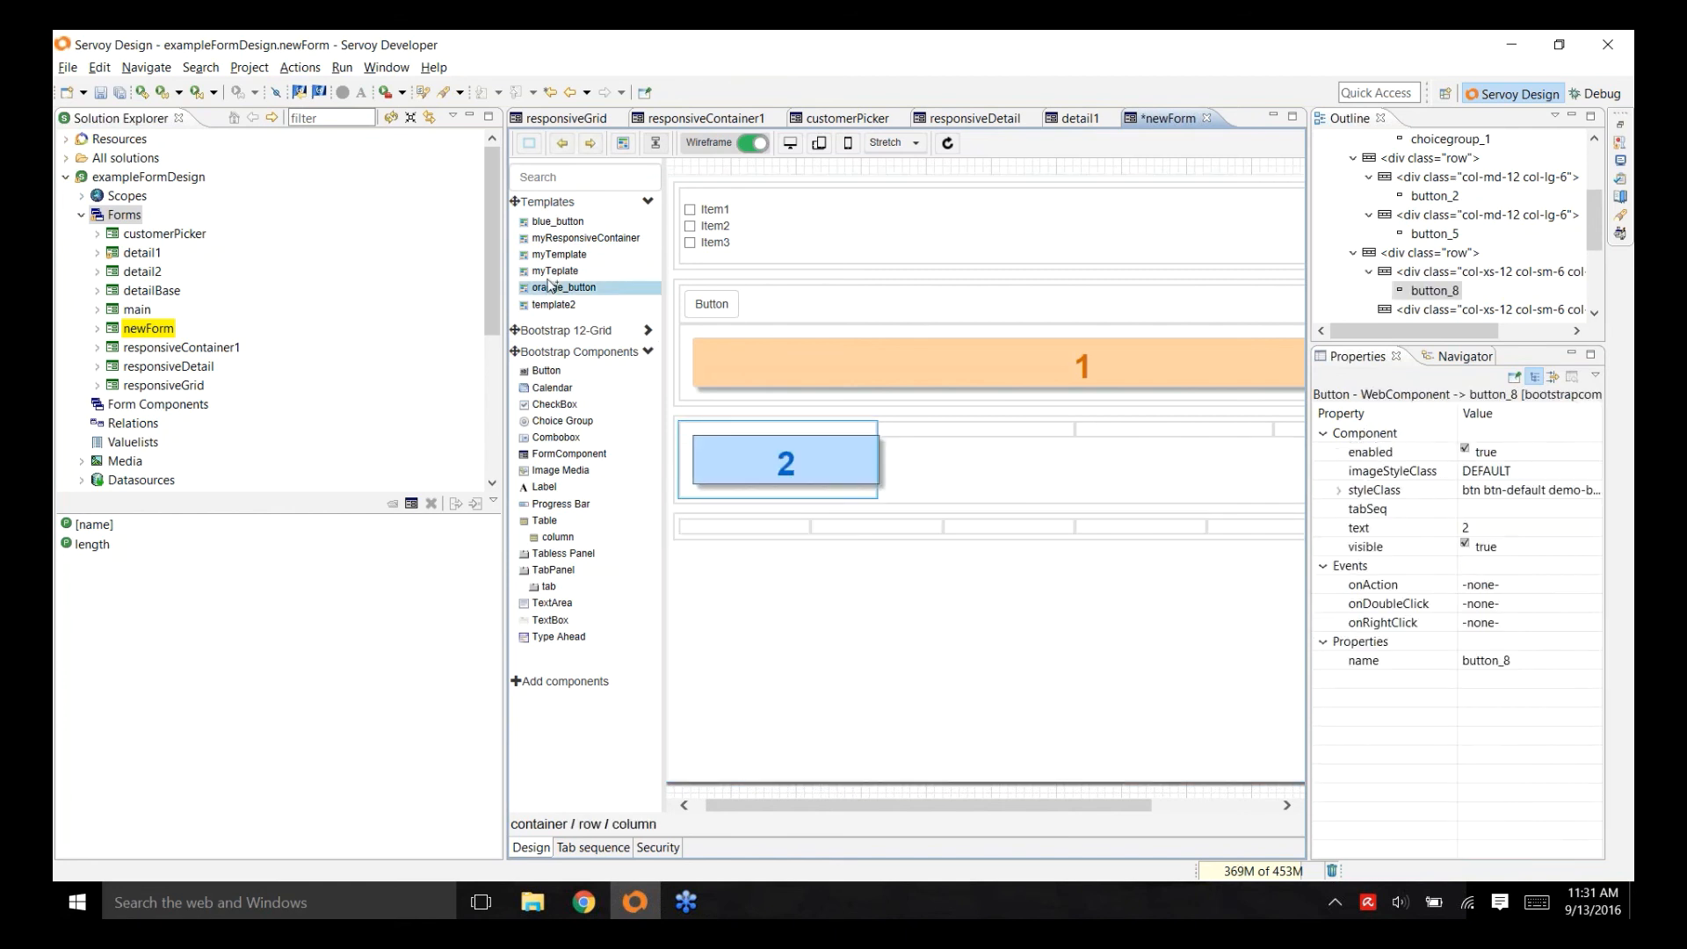
- Fill the third row's second, third and fourth columns with the orange_button, blue_button and orange_button templates, and save newForm
{"action": "left_click_drag", "start_coordinate": [563, 288], "coordinate": [979, 426]}
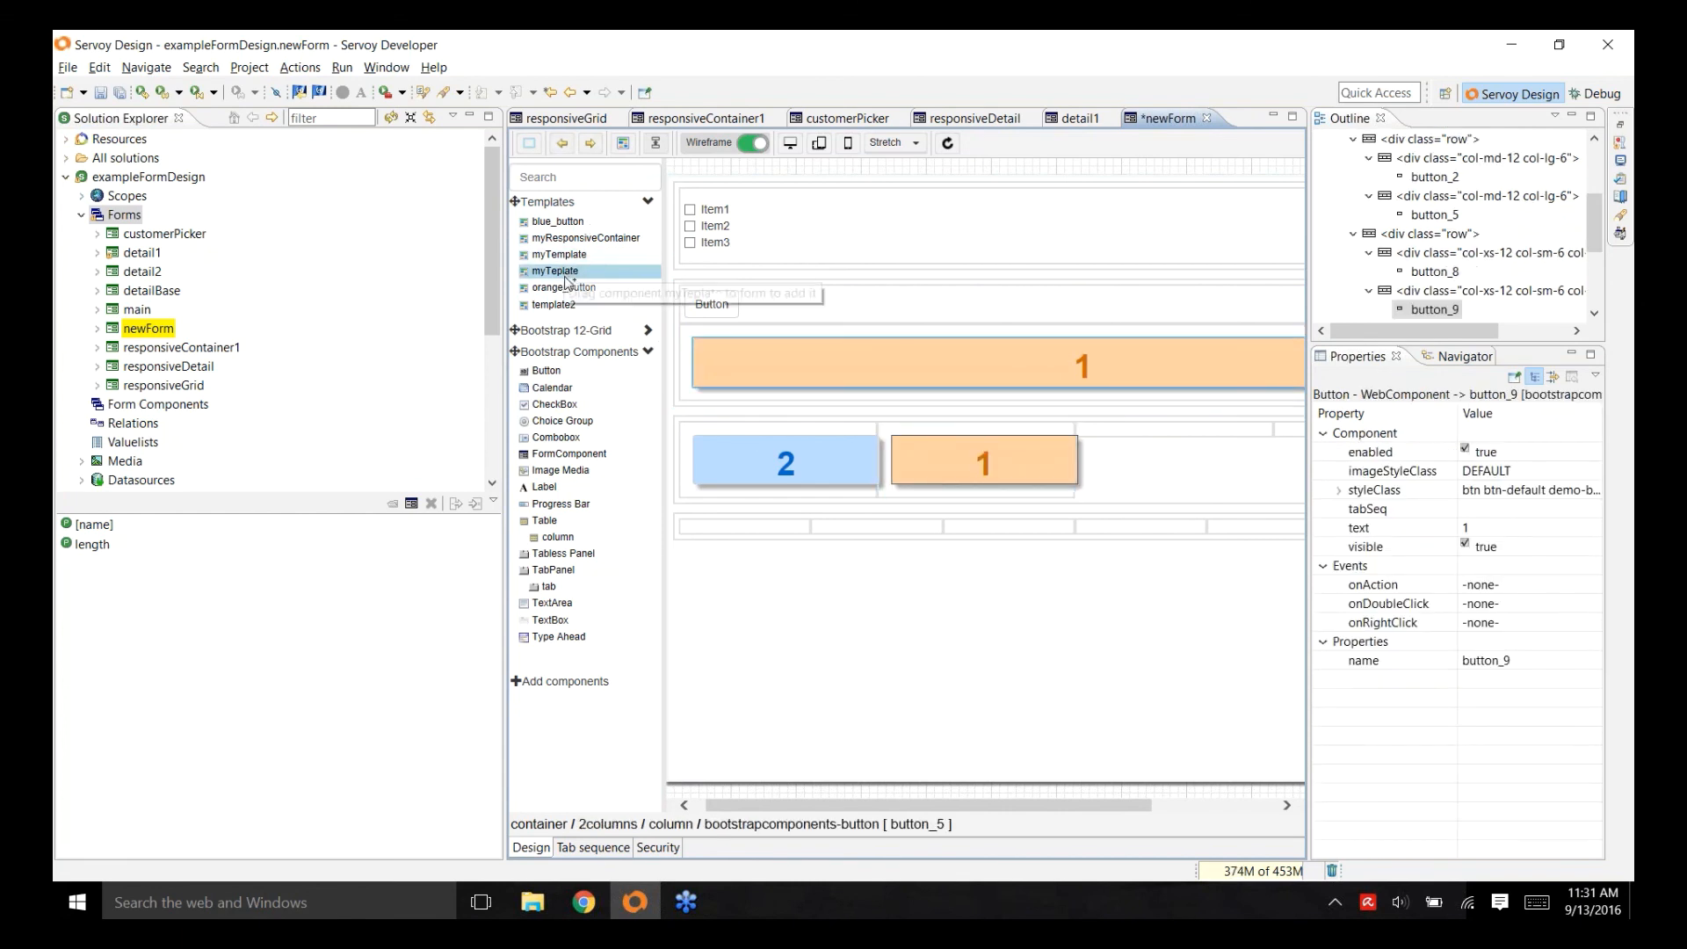
{"action": "left_click_drag", "start_coordinate": [558, 221], "coordinate": [1124, 442]}
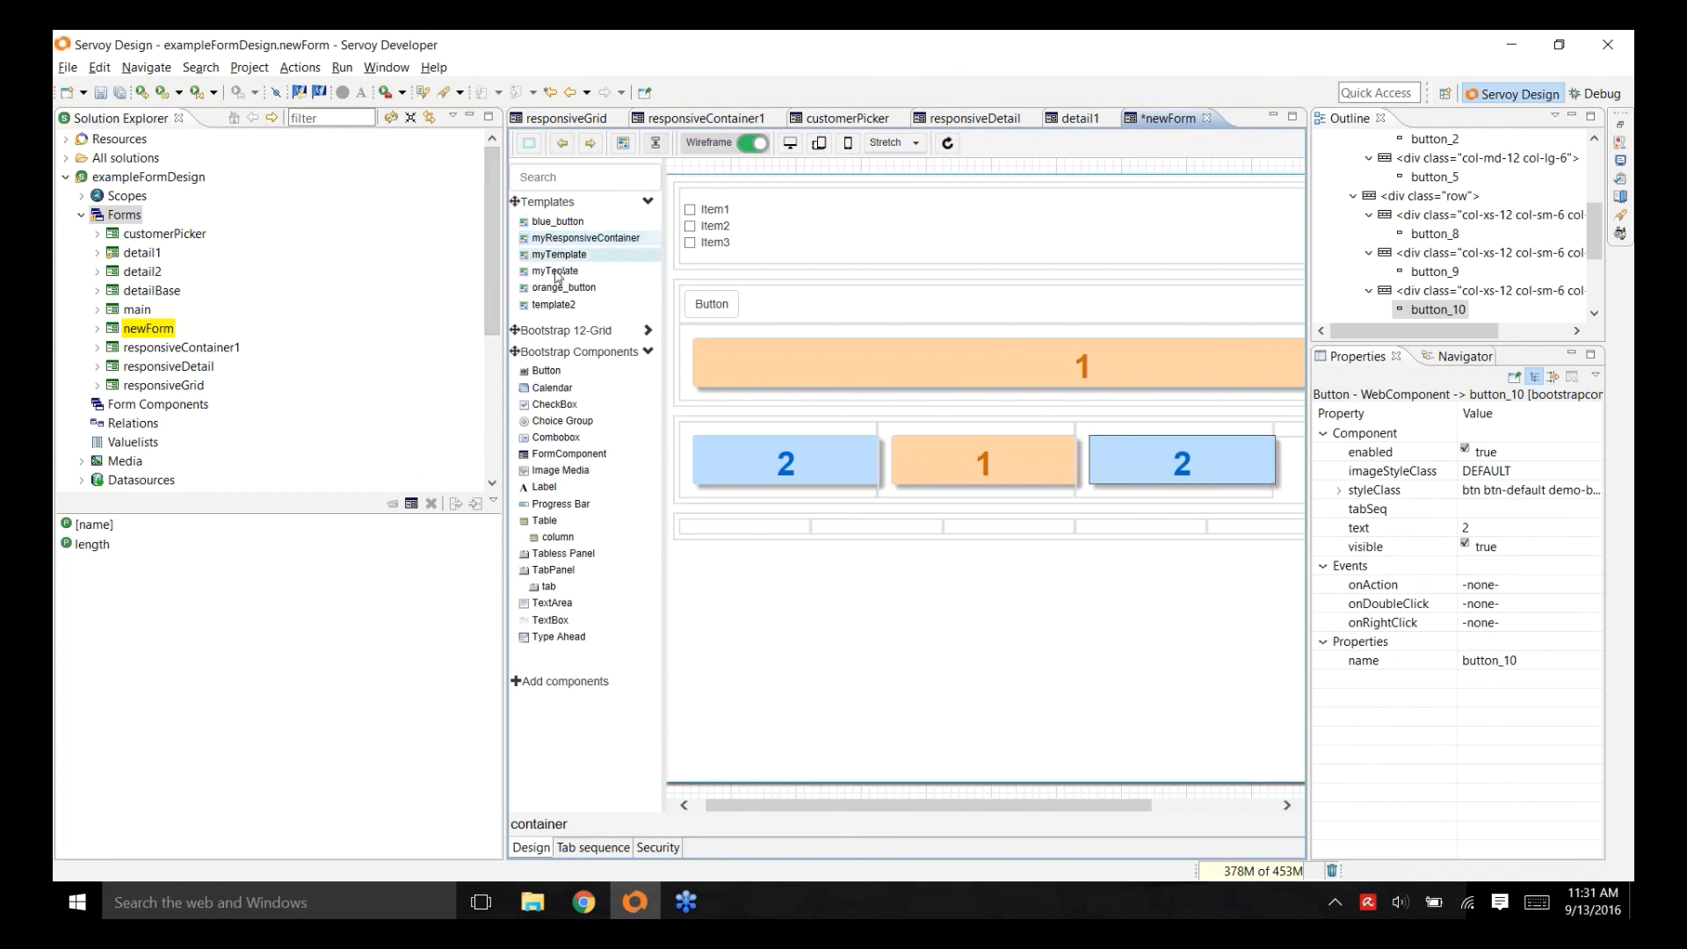
{"action": "left_click", "coordinate": [1287, 442]}
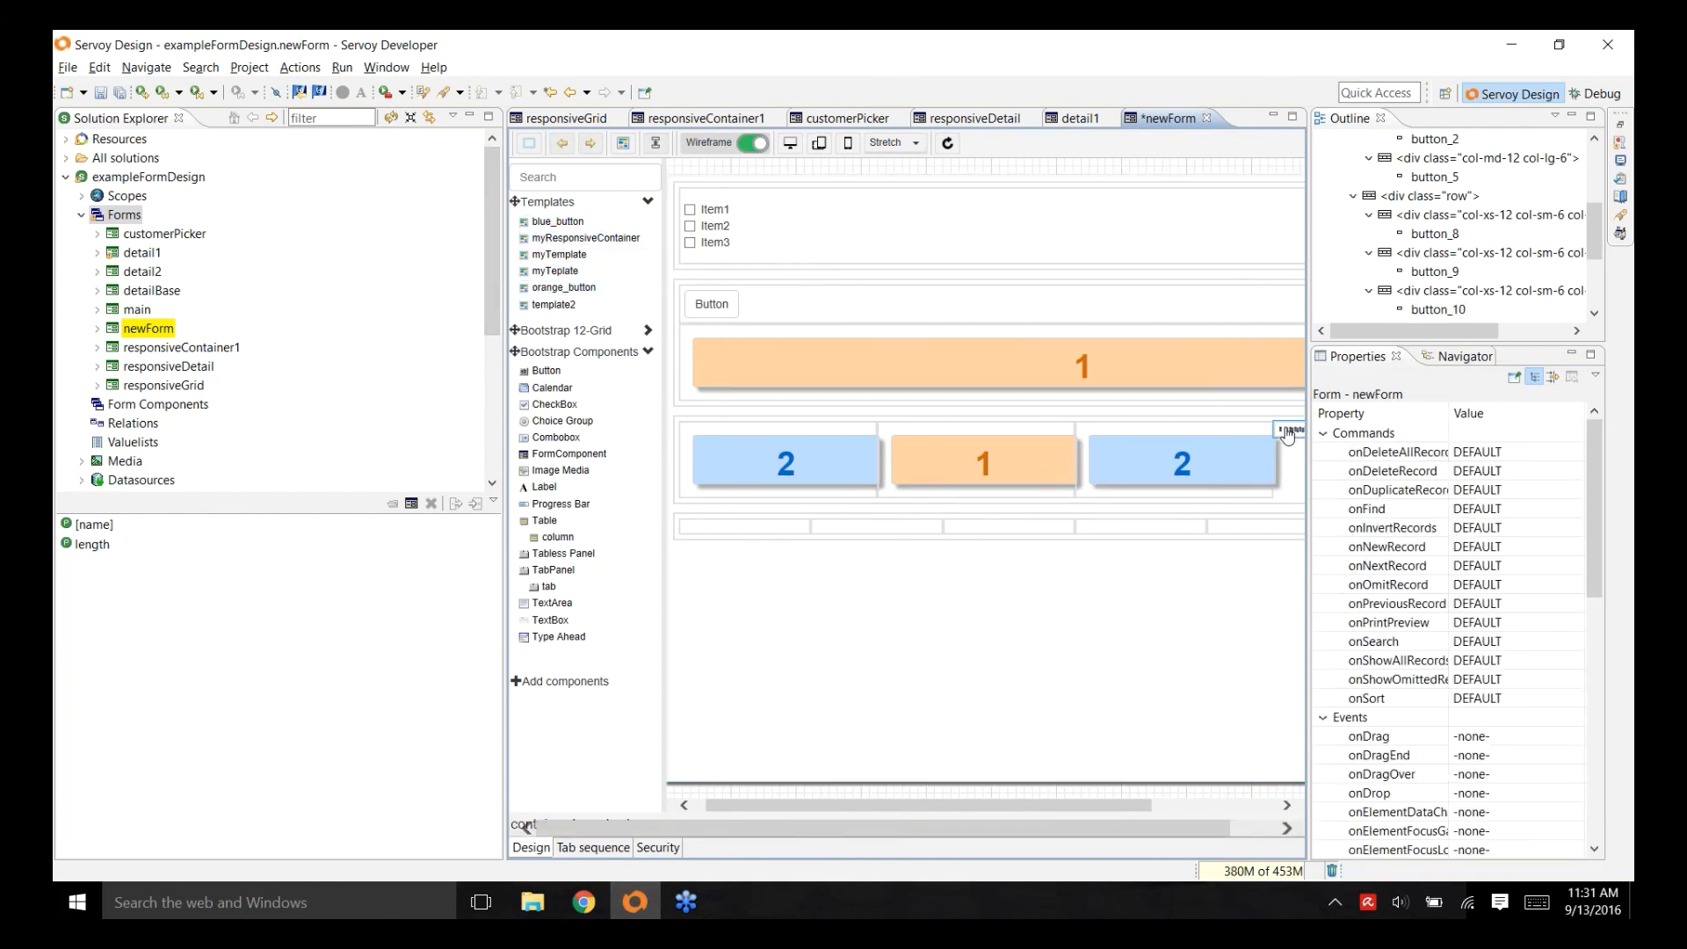
{"action": "left_click_drag", "start_coordinate": [1287, 435], "coordinate": [1287, 436]}
{"action": "left_click", "coordinate": [1162, 528]}
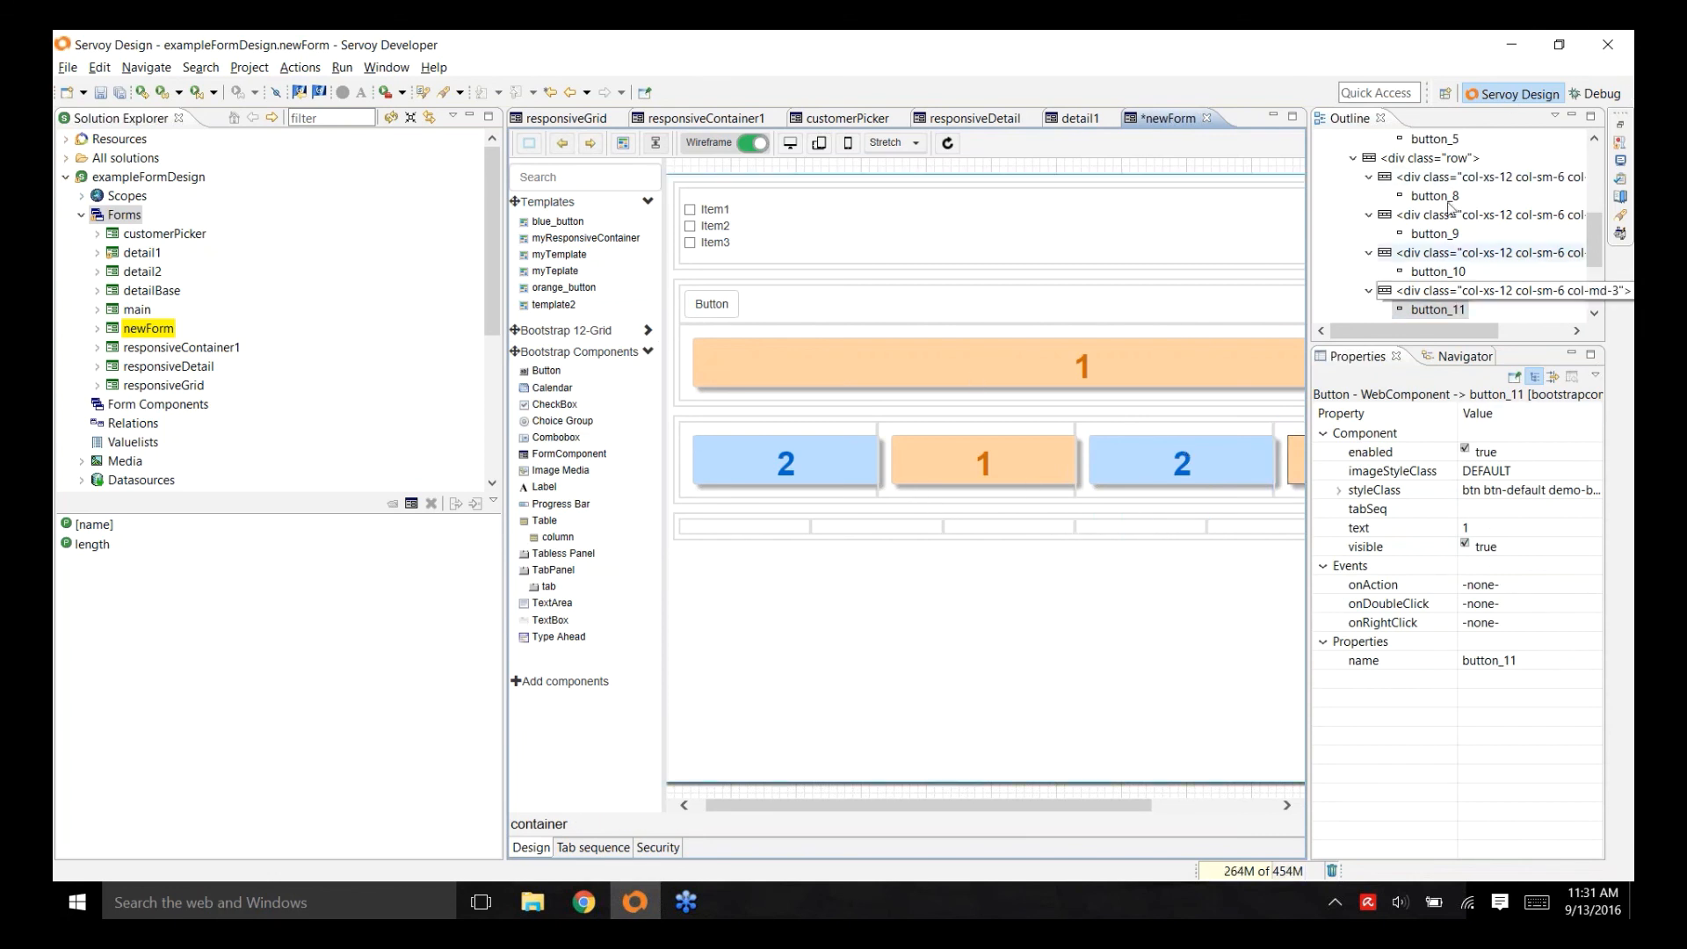
{"action": "key", "text": "ctrl+s"}
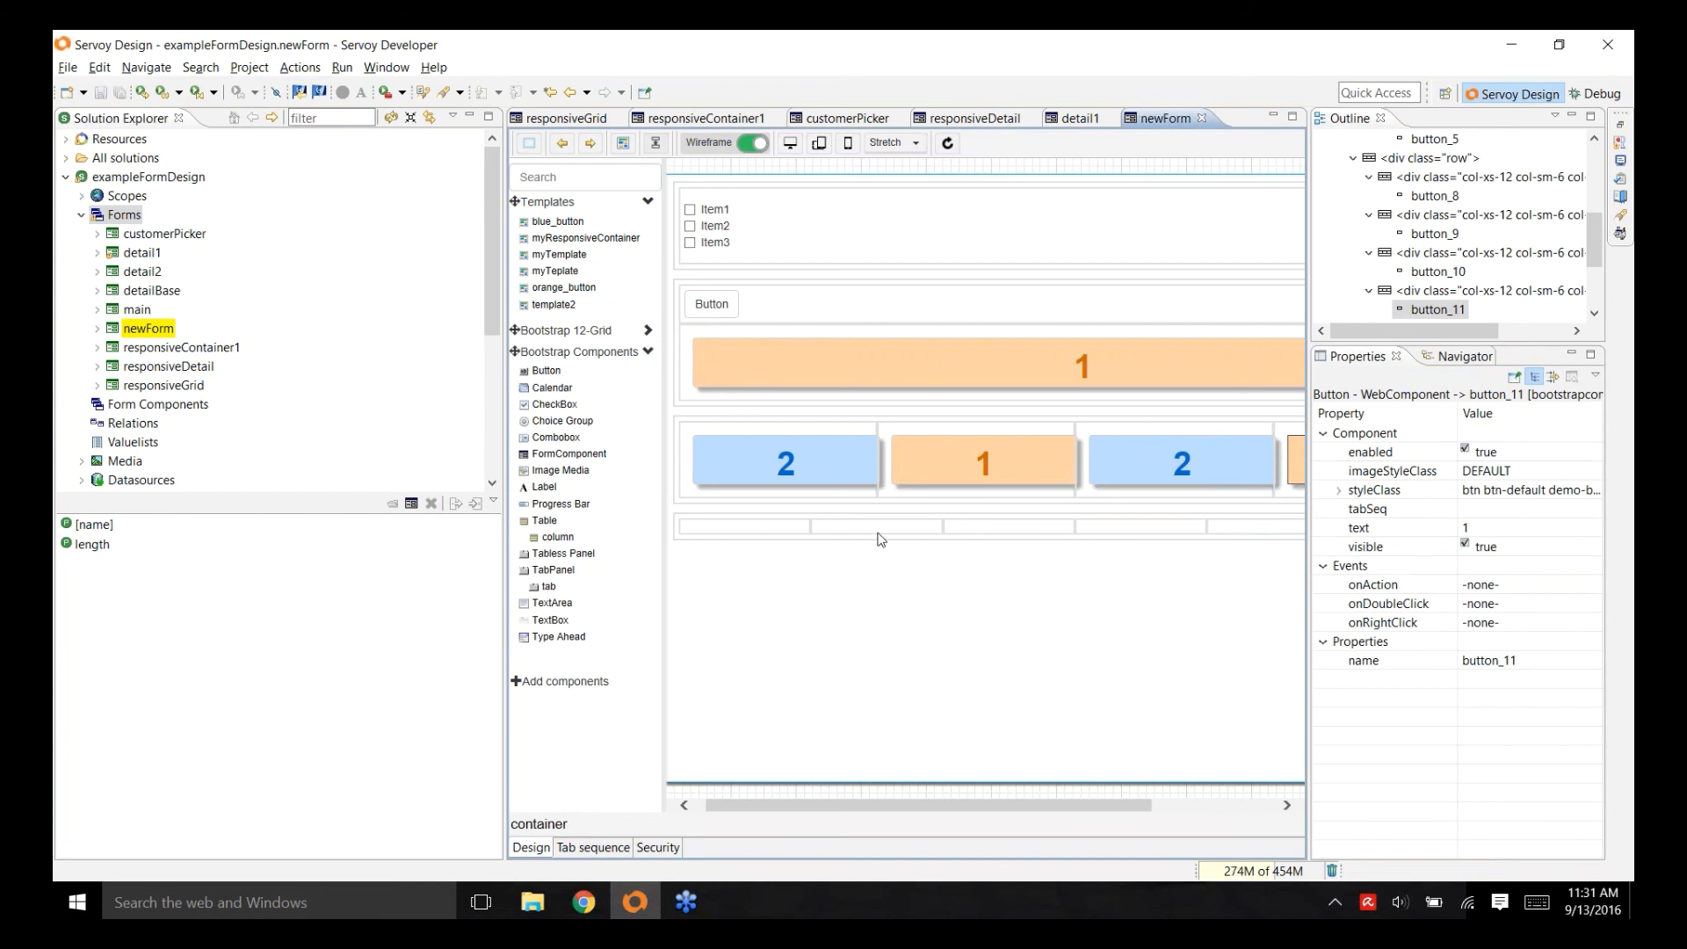
- Open the main form from the exampleFormDesign solution in the form editor
{"action": "left_click", "coordinate": [136, 311]}
{"action": "right_click", "coordinate": [136, 312]}
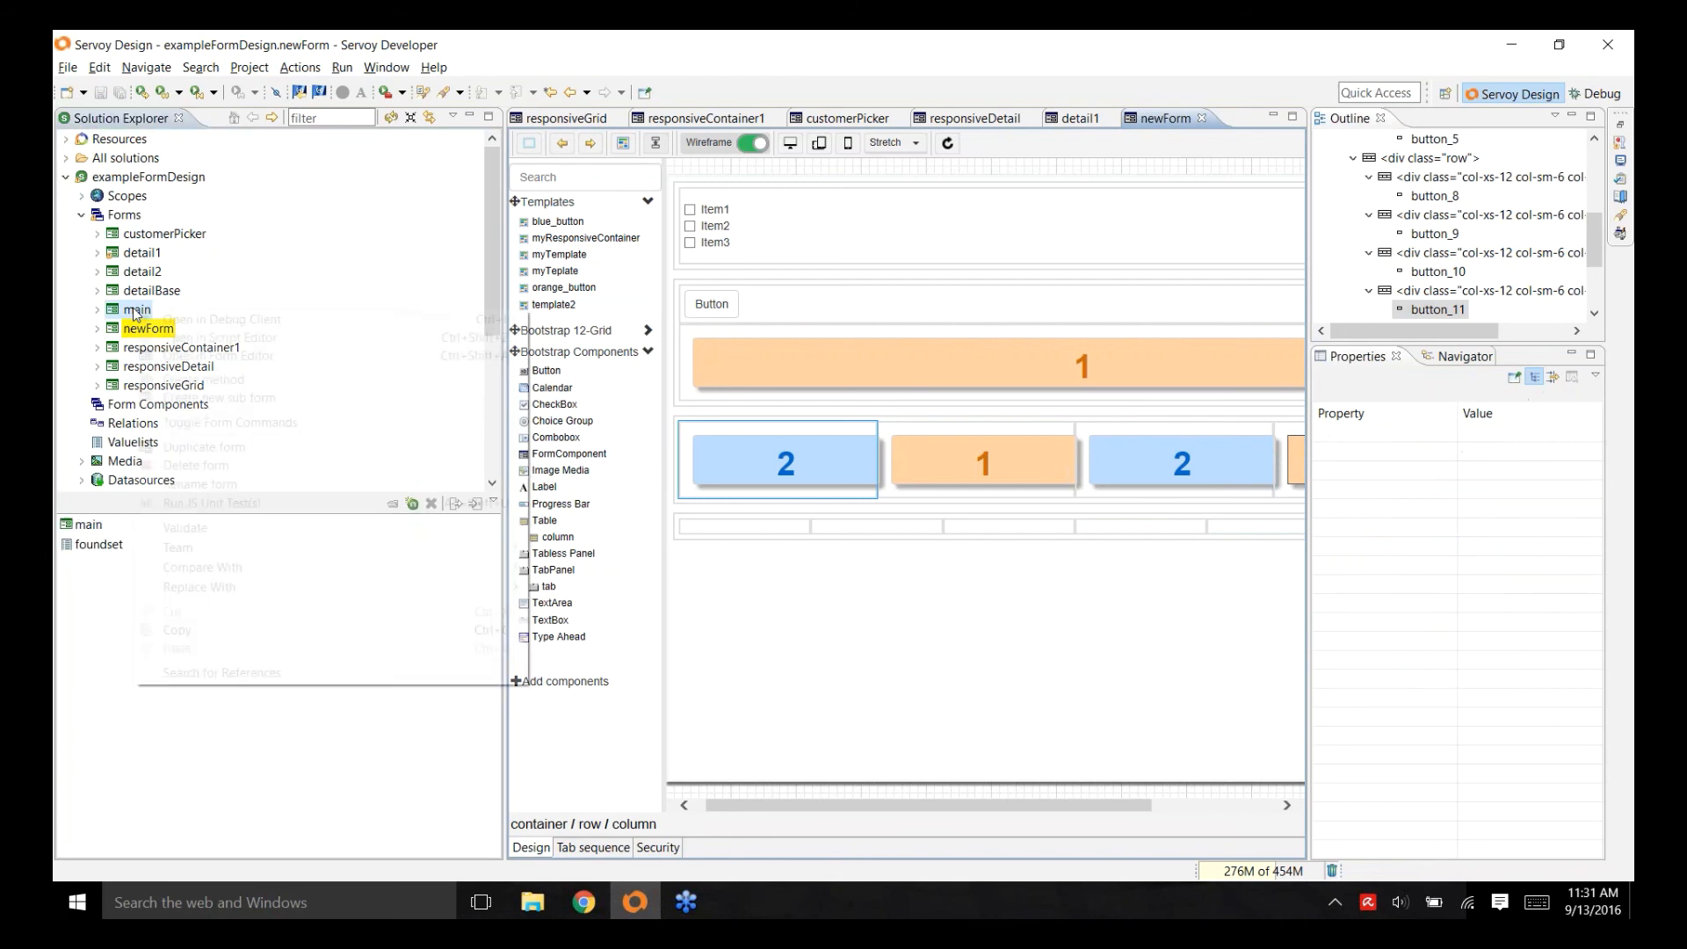
{"action": "left_click", "coordinate": [215, 355]}
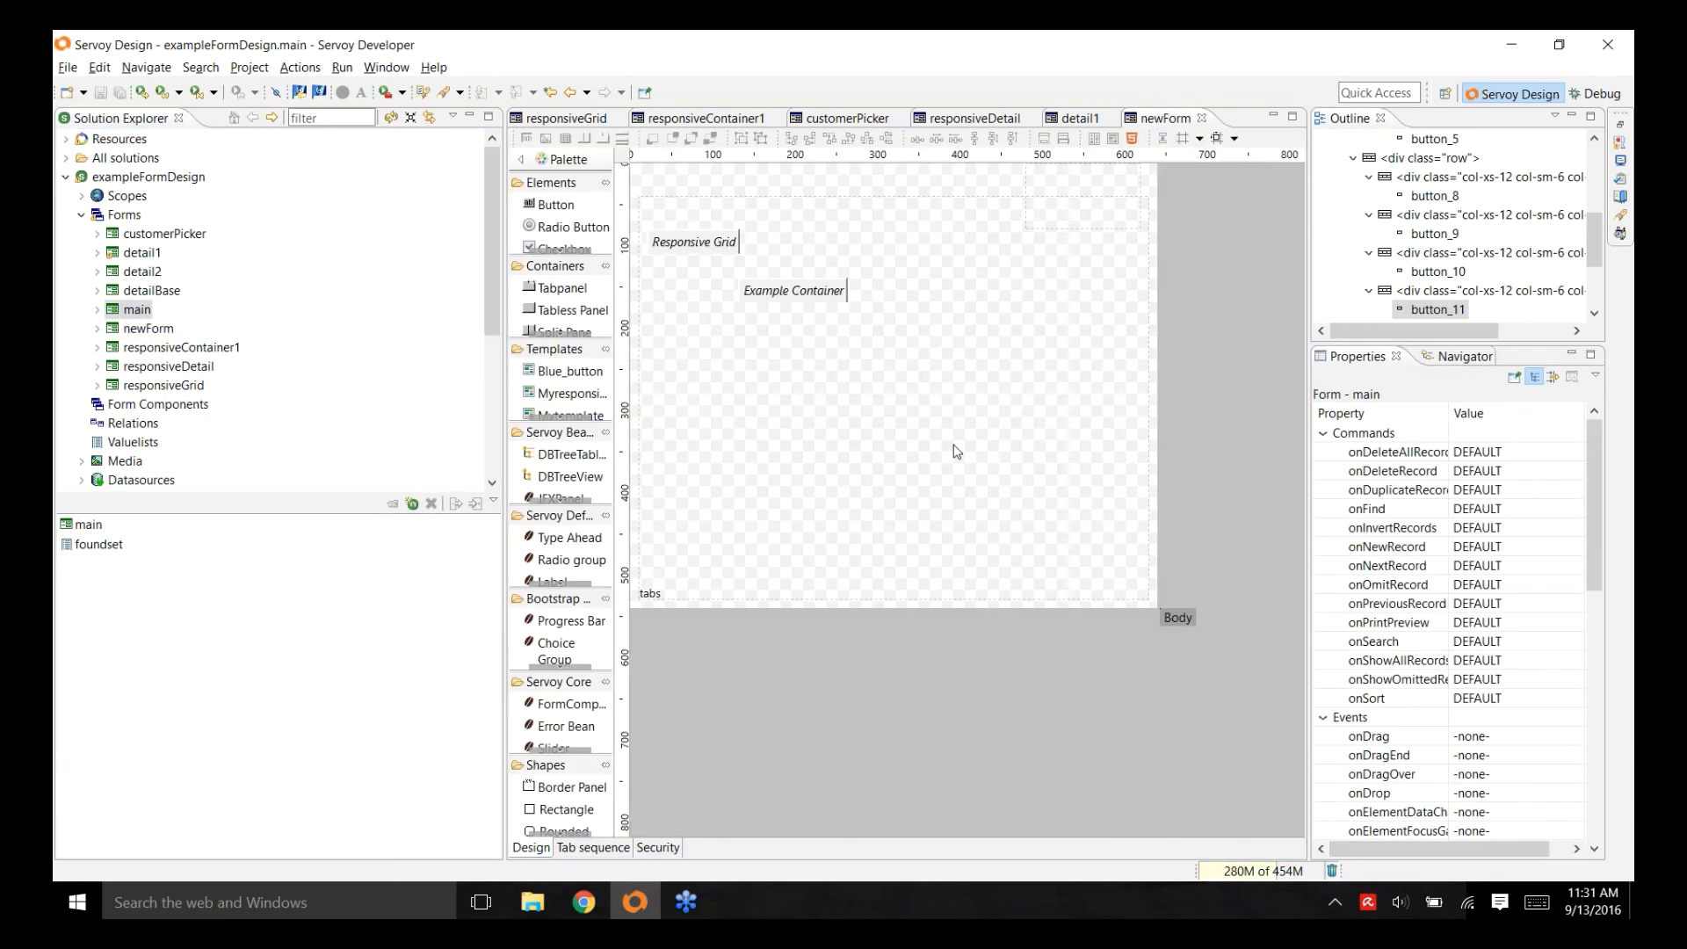
- Add newForm as another tab in the main form's tabs panel and save the main form
{"action": "left_click", "coordinate": [604, 140]}
{"action": "left_click", "coordinate": [752, 297]}
{"action": "left_click", "coordinate": [766, 316]}
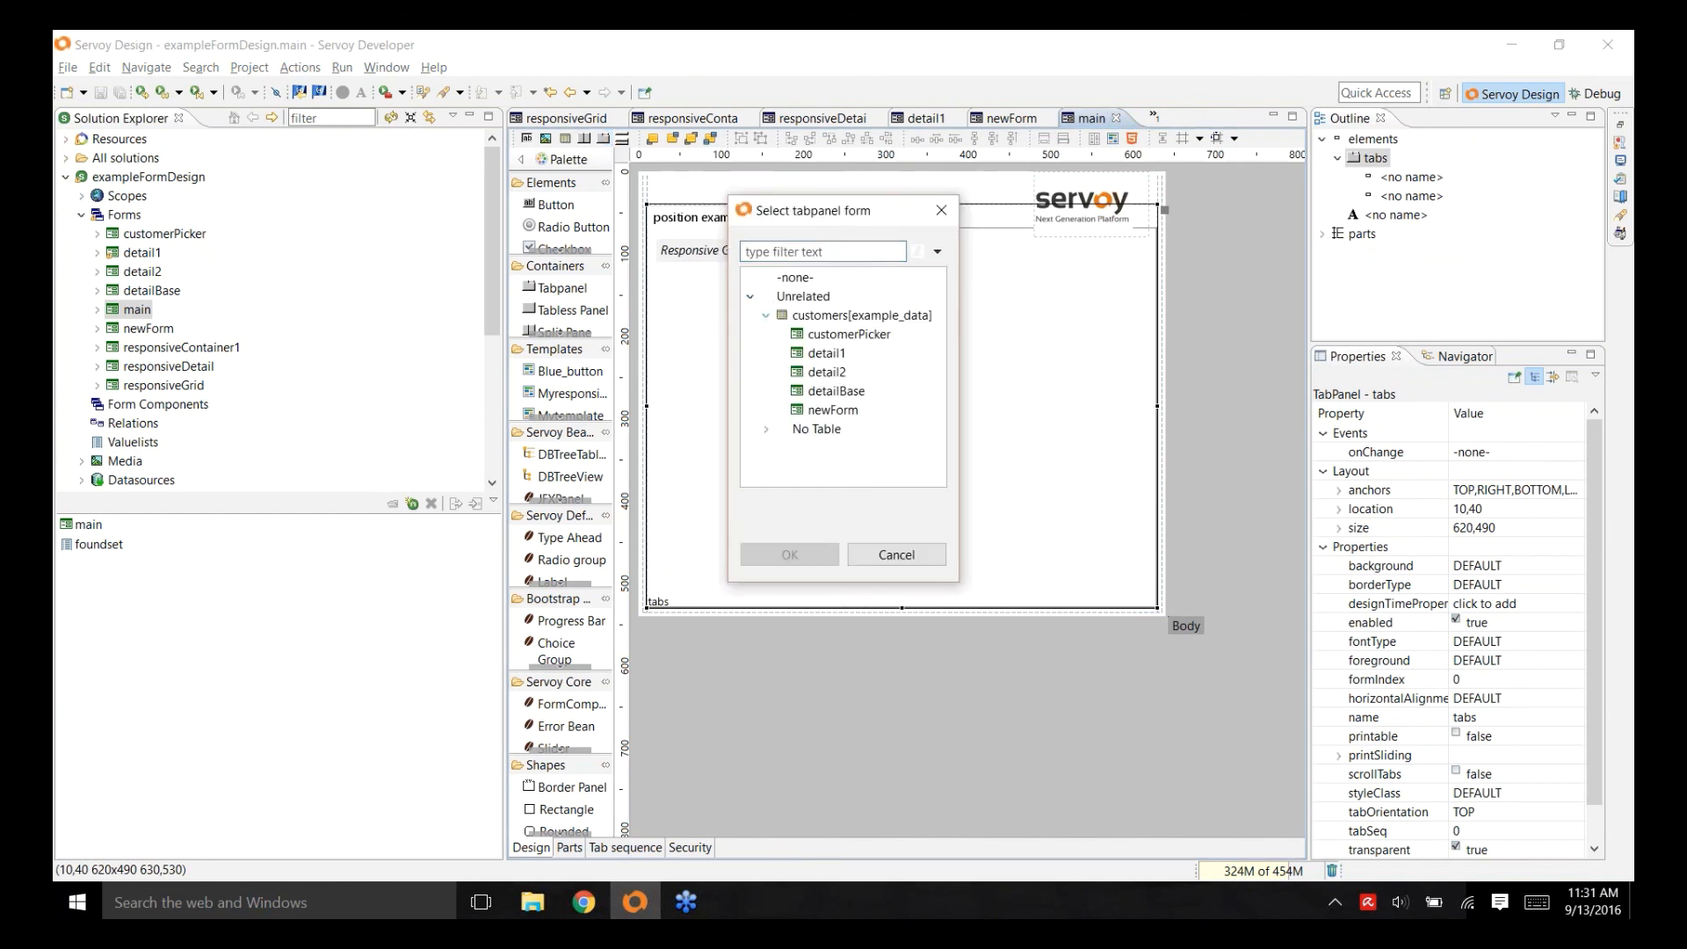
{"action": "left_click", "coordinate": [849, 411]}
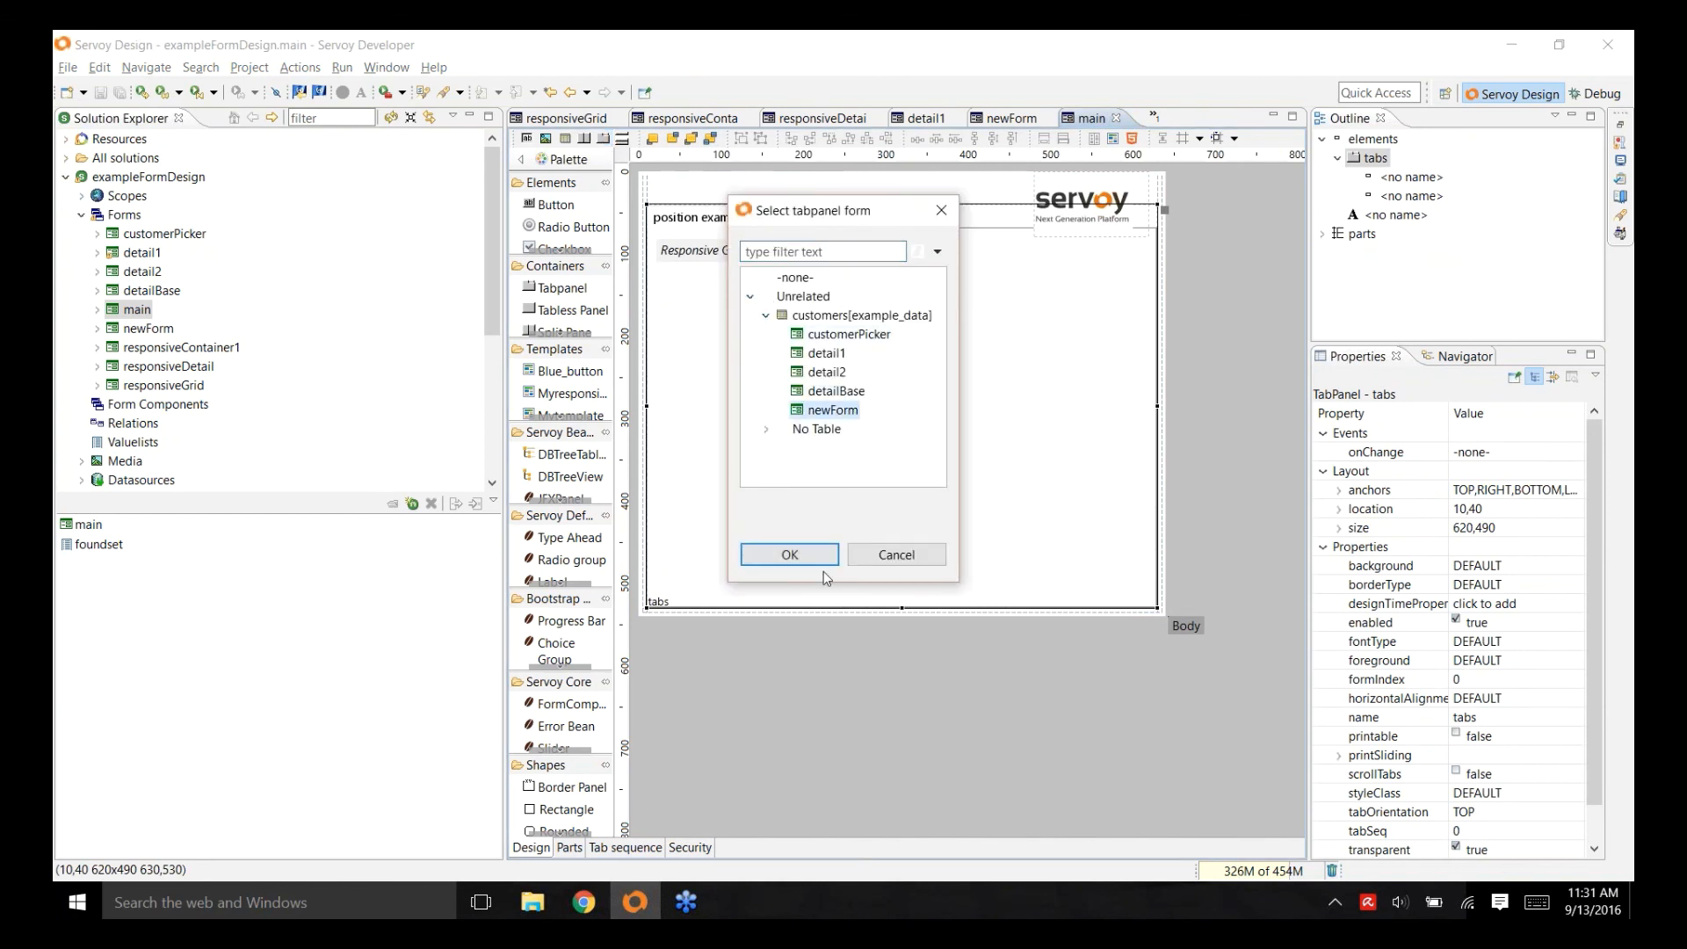
{"action": "left_click", "coordinate": [813, 560]}
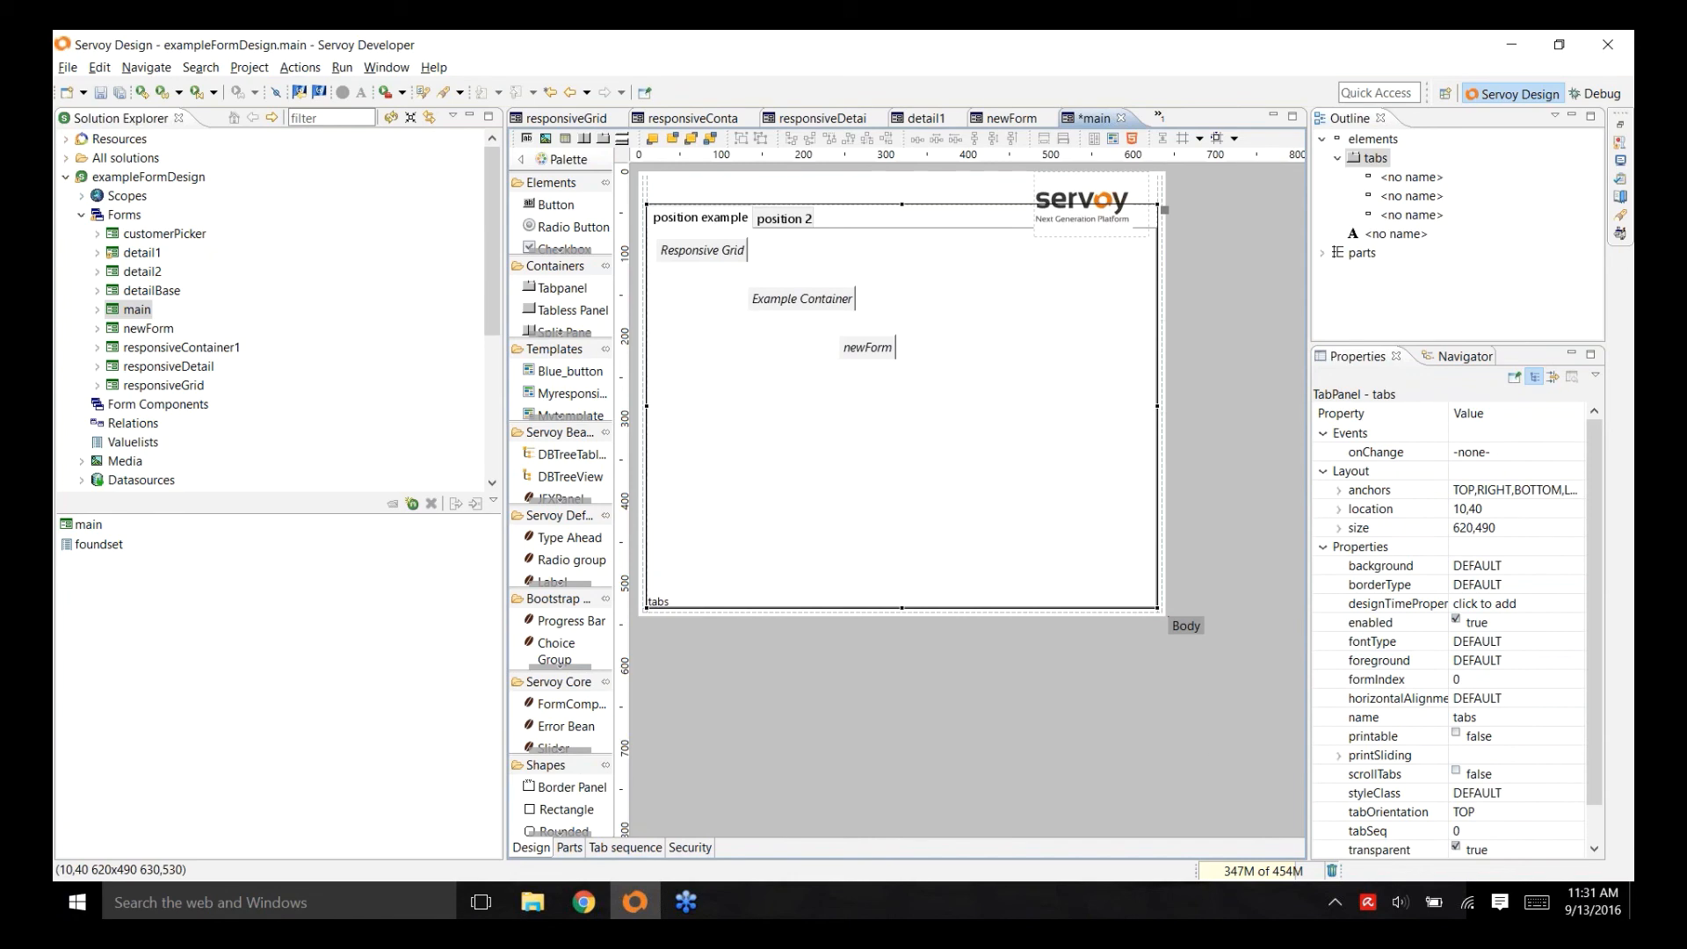
{"action": "left_click", "coordinate": [1110, 742]}
{"action": "key", "text": "ctrl+s"}
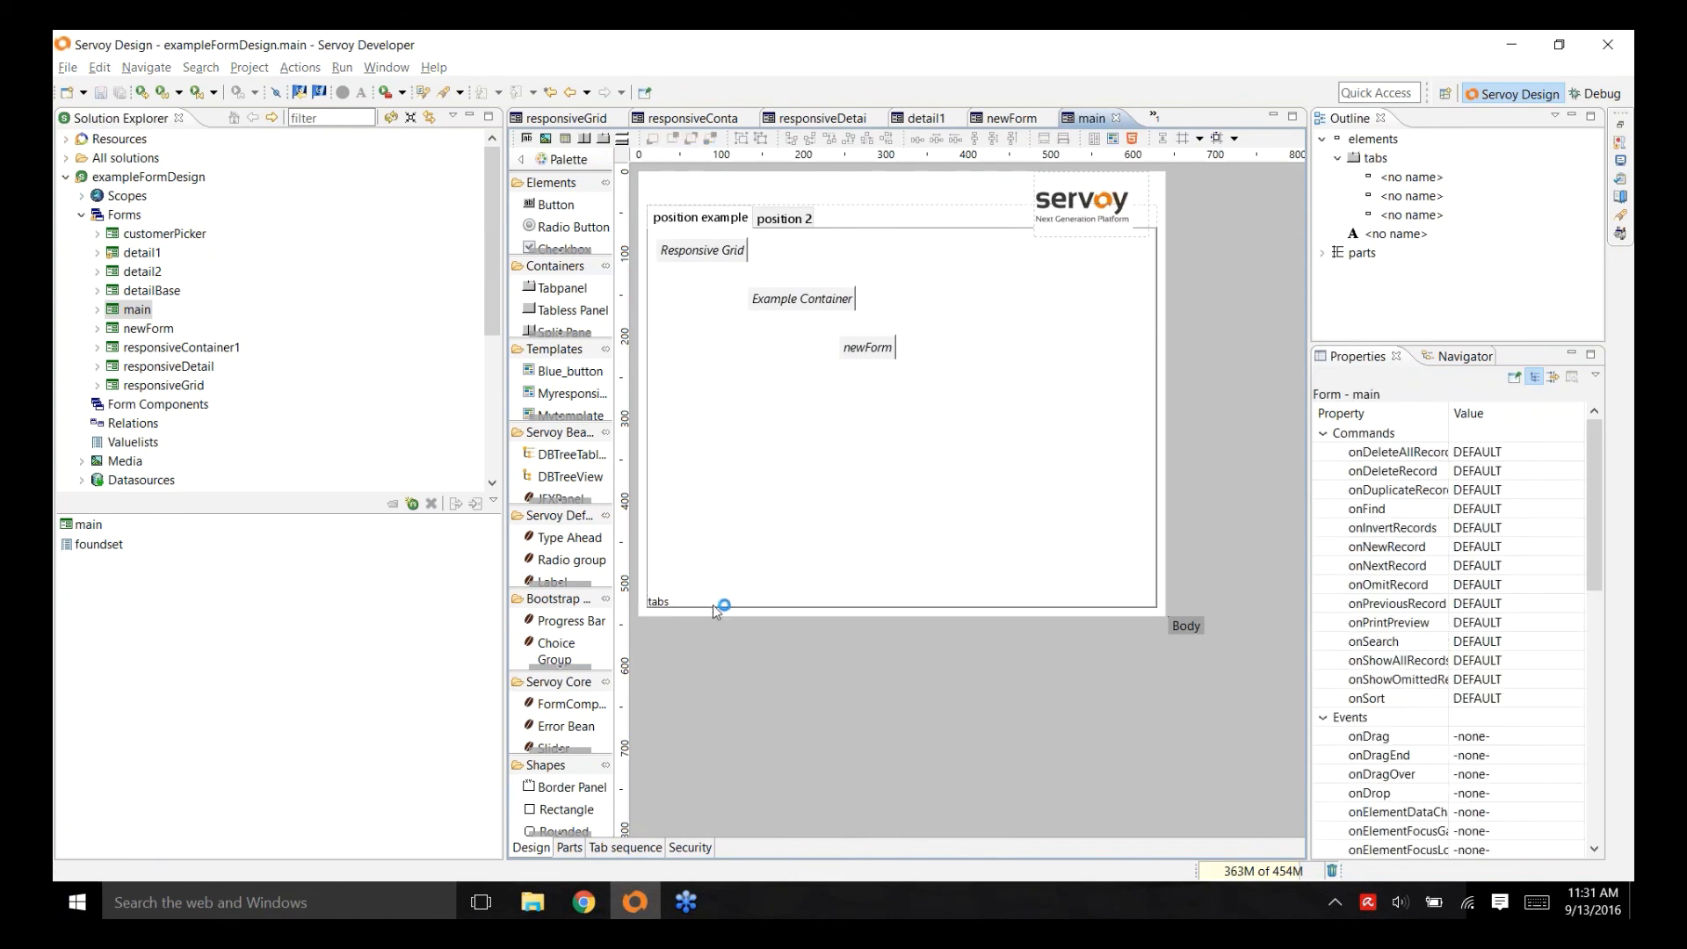
- Switch to Chrome, view the newForm tab while widening and narrowing the browser window, and return to Servoy Developer
{"action": "key", "text": "alt+Tab"}
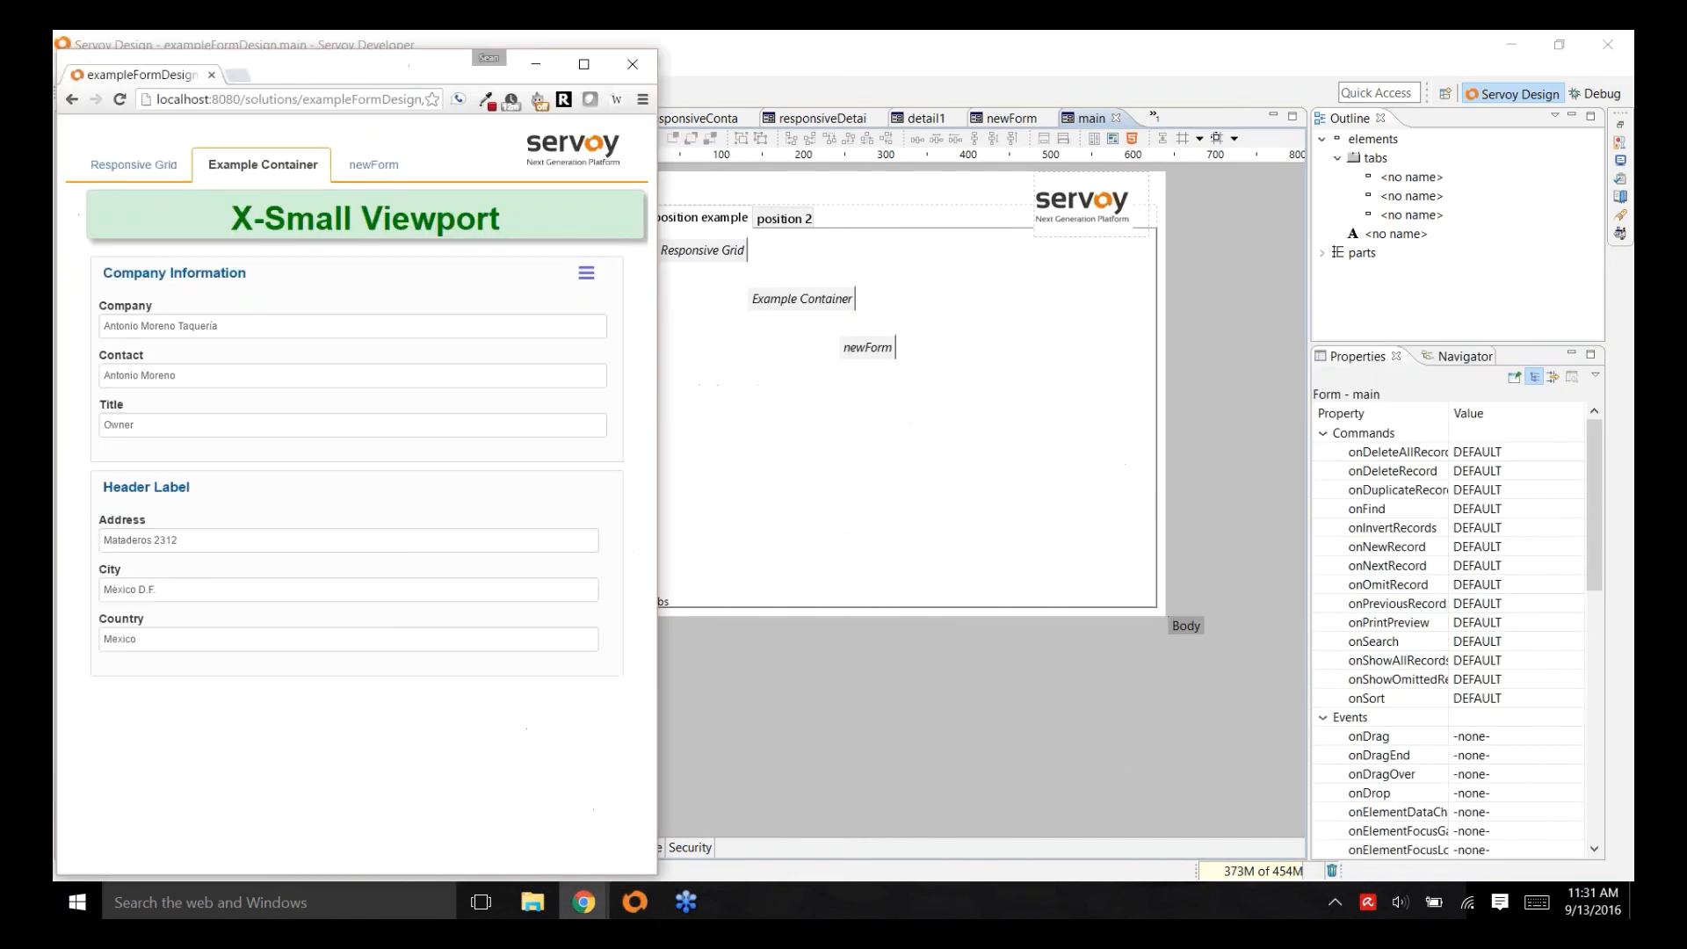
{"action": "left_click_drag", "start_coordinate": [1015, 210], "coordinate": [1278, 209]}
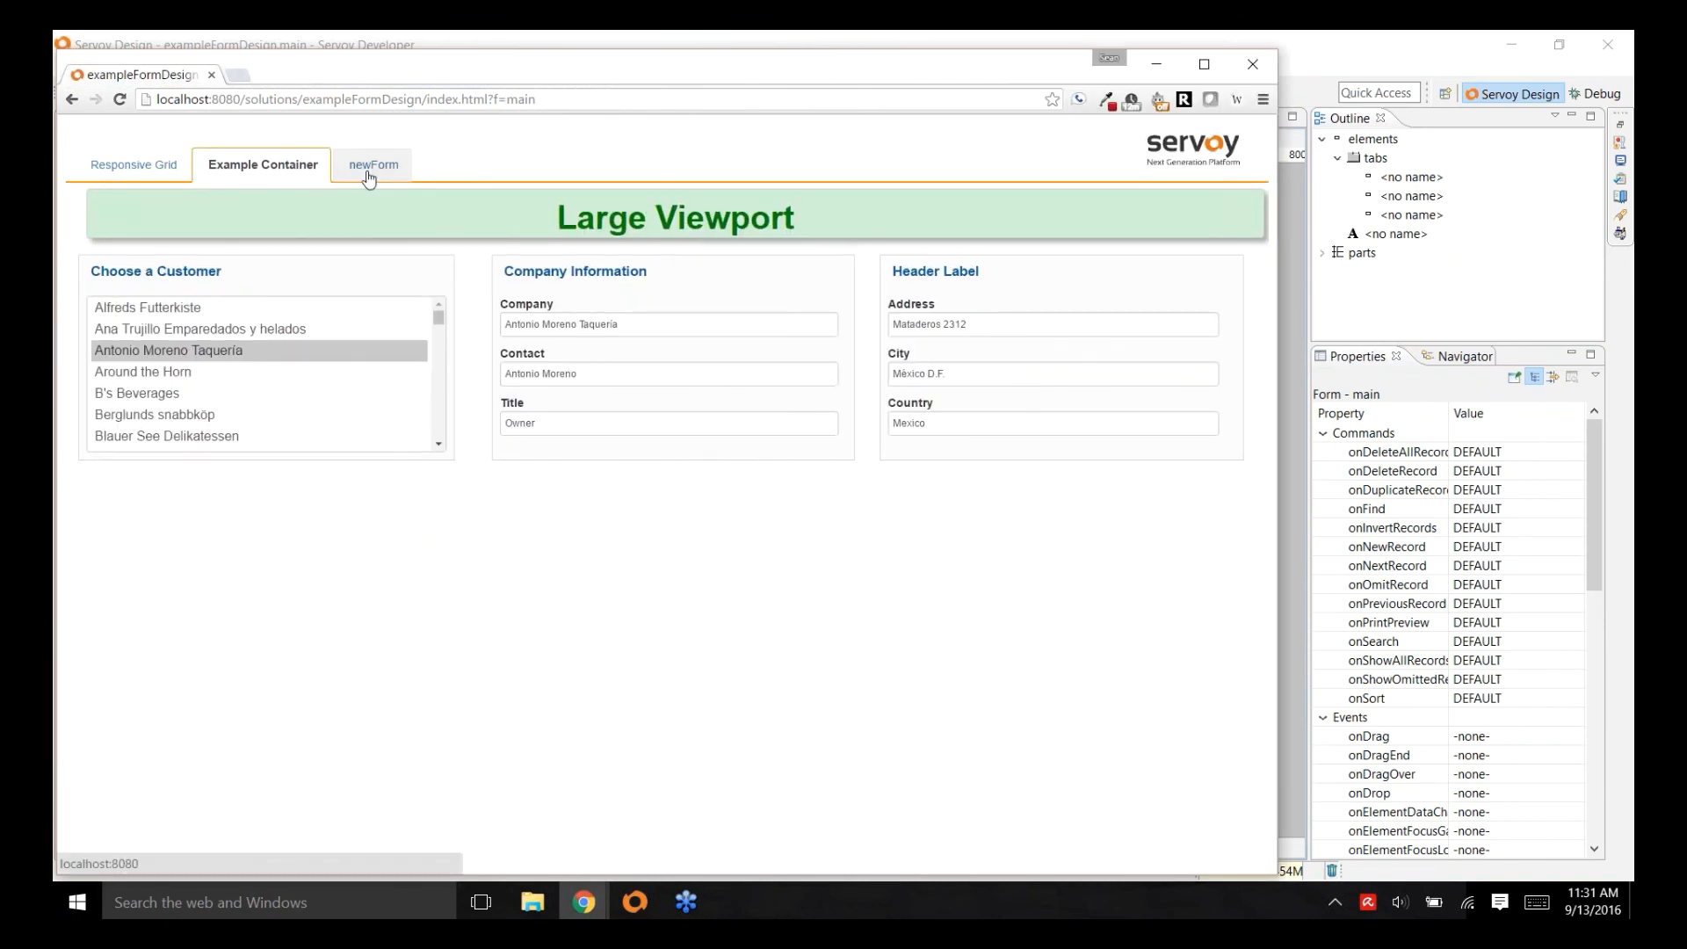
{"action": "left_click", "coordinate": [366, 165]}
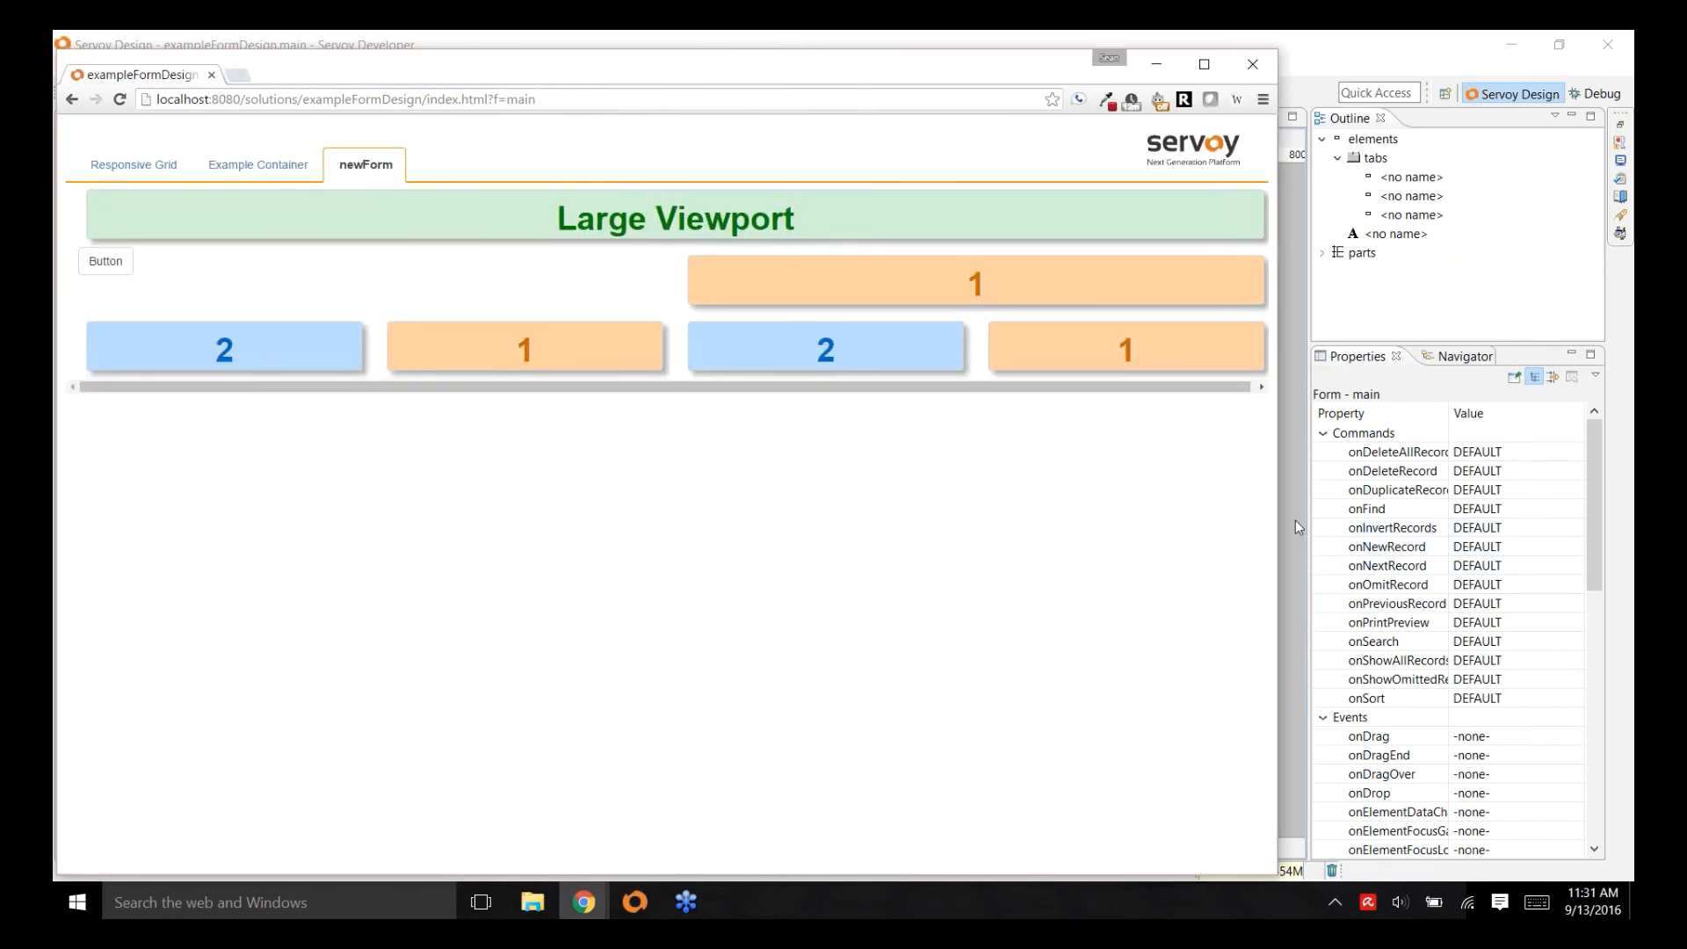
{"action": "left_click_drag", "start_coordinate": [1276, 511], "coordinate": [714, 722]}
{"action": "left_click", "coordinate": [1158, 706]}
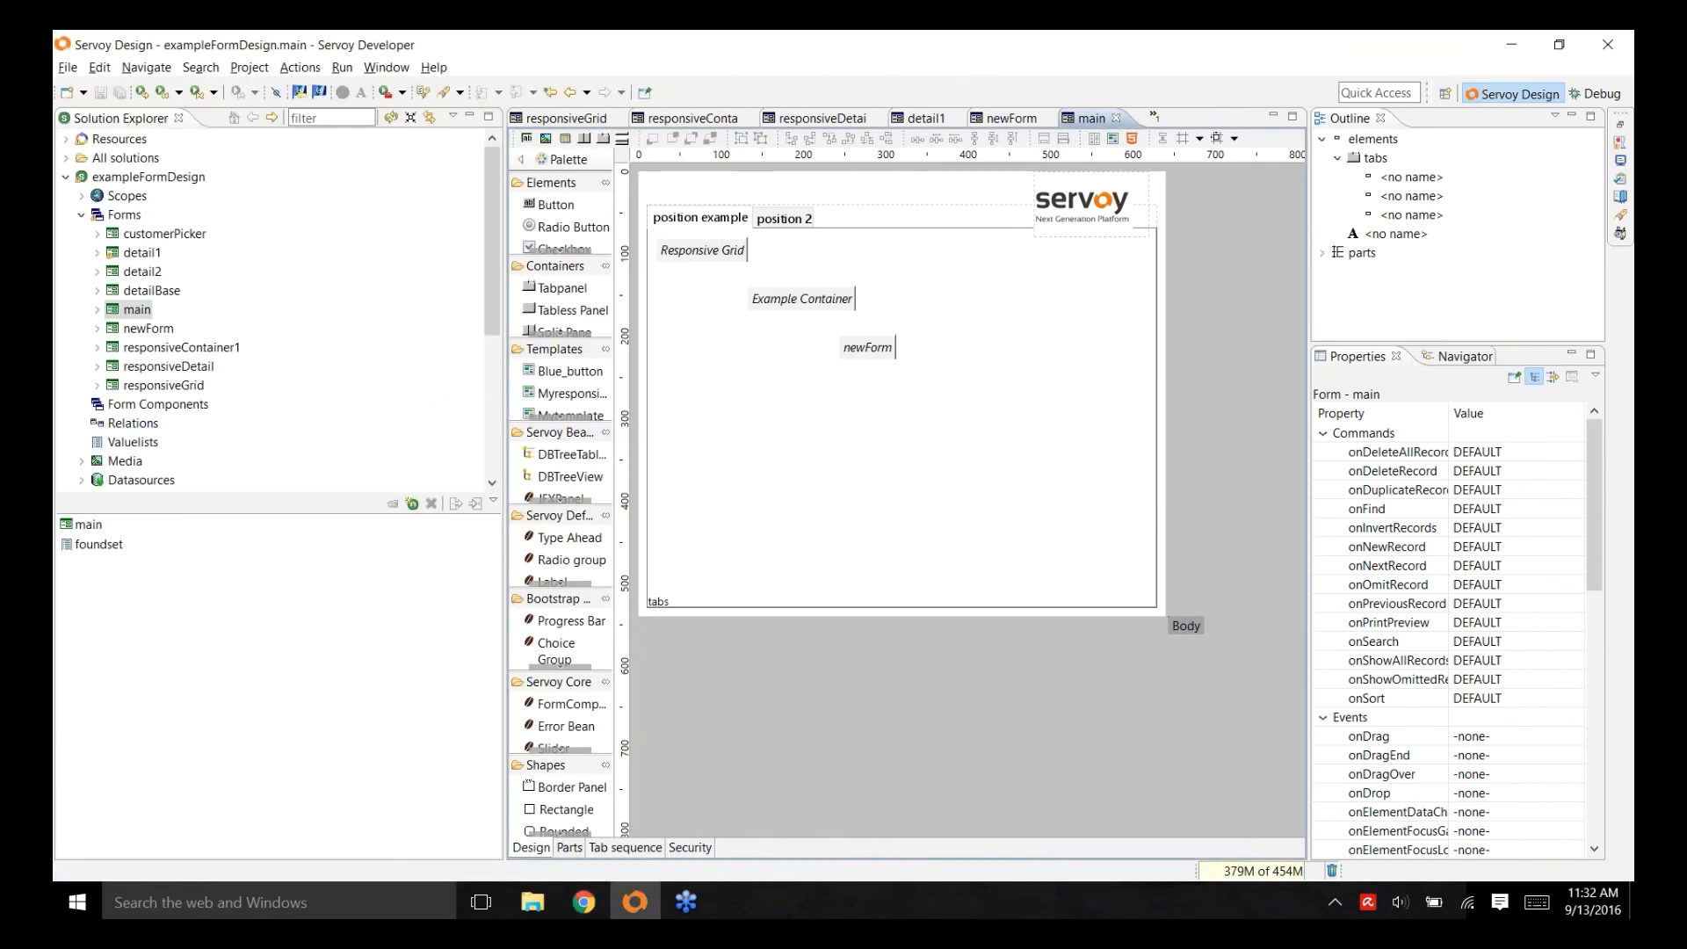